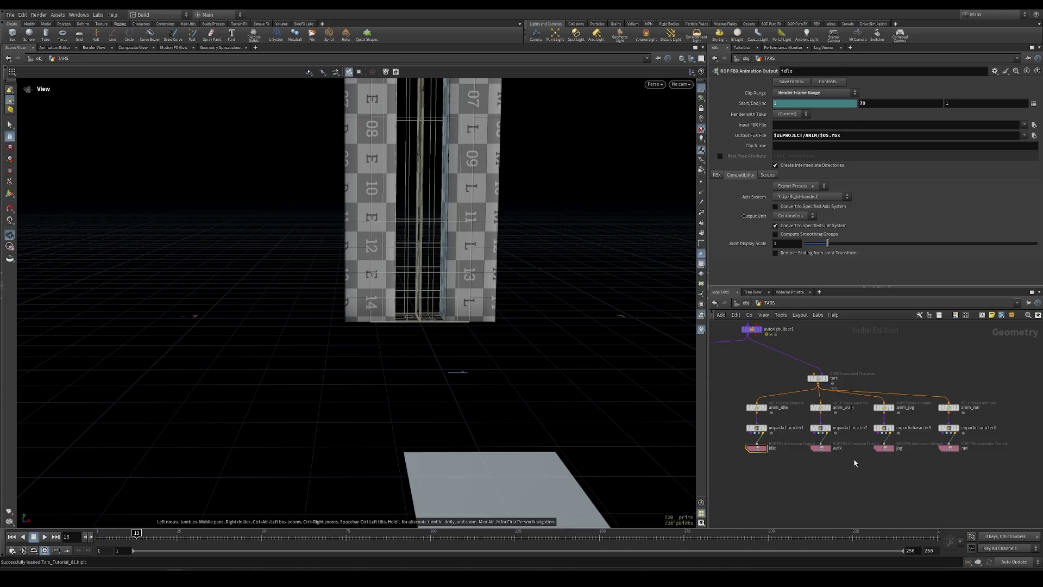
- Export the idle, walk, jog and run animations to FBX from all four ROP FBX Animation Output nodes
drag(730, 439, 782, 465)
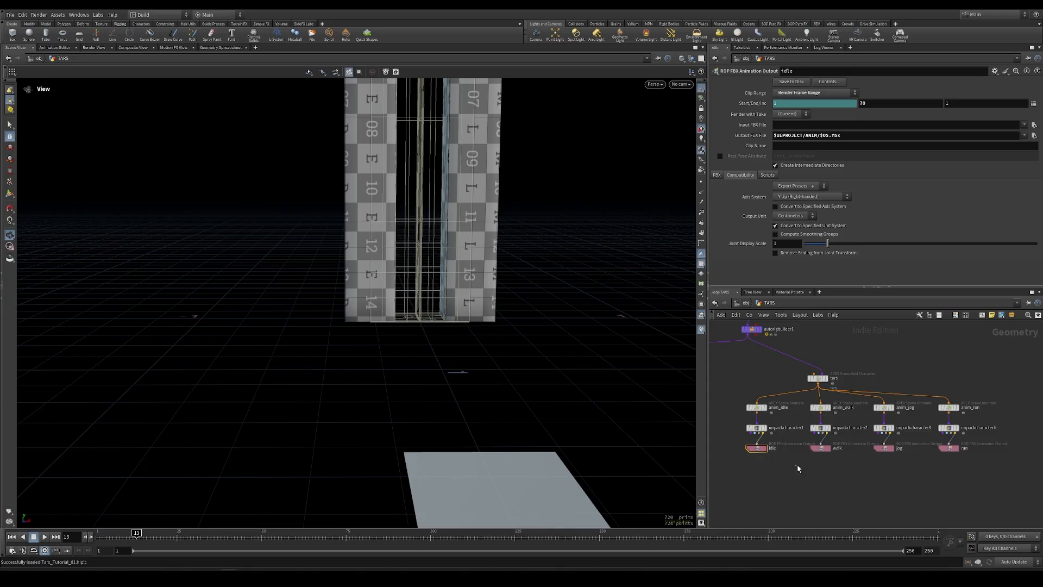
drag(845, 444, 845, 444)
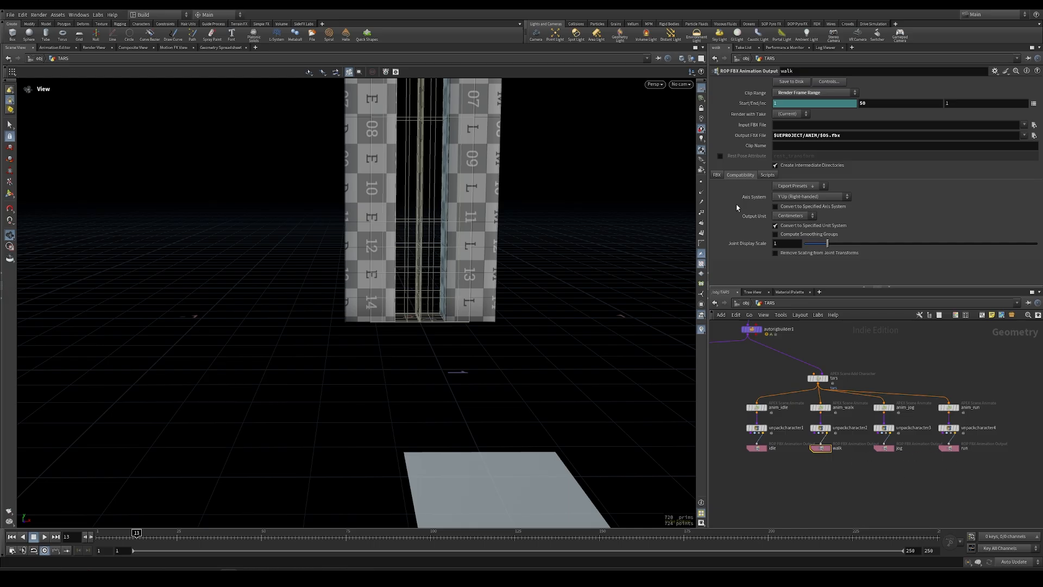
click(819, 188)
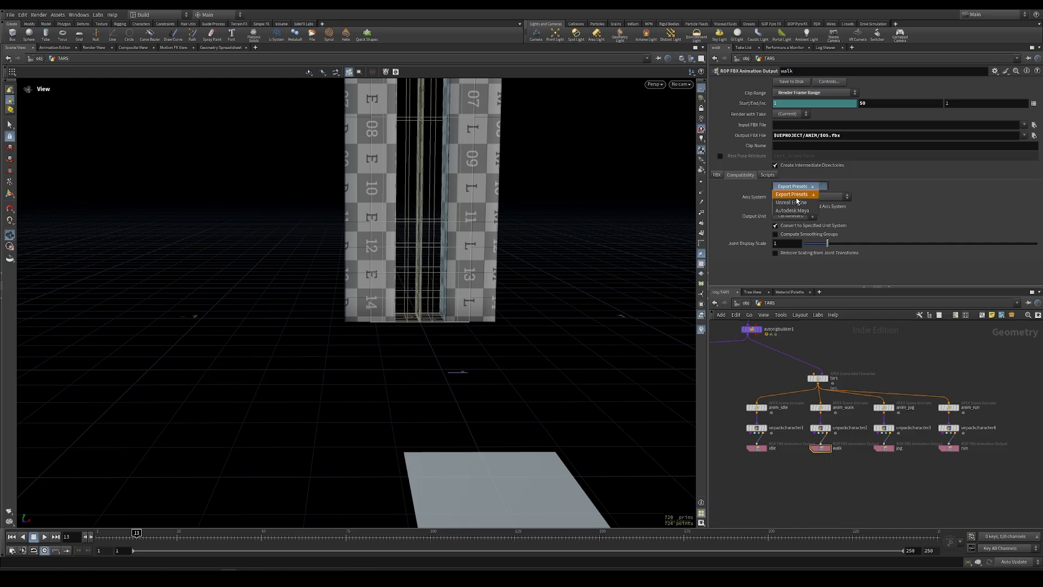
click(824, 188)
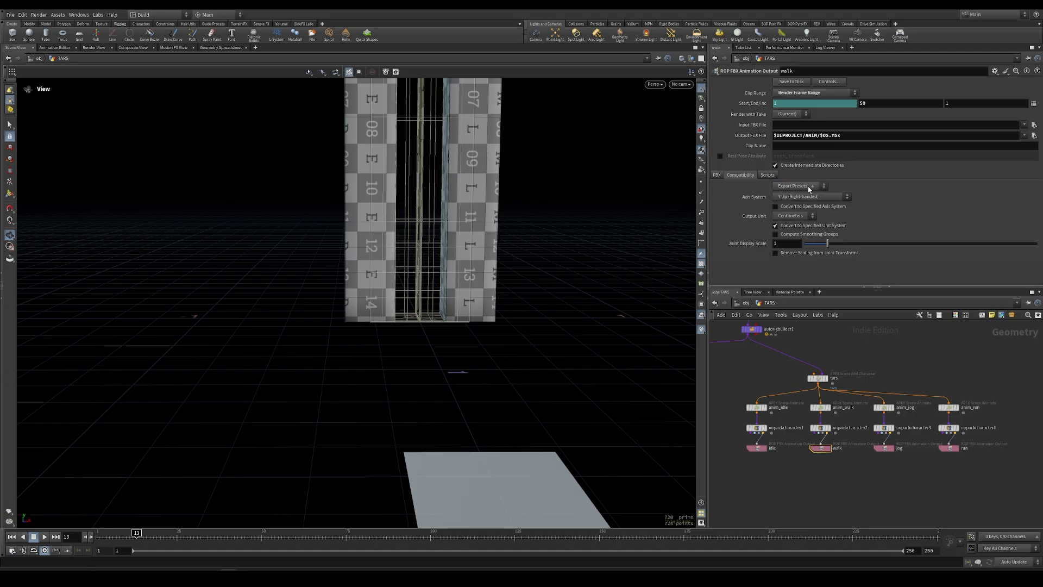
click(815, 188)
click(814, 188)
drag(748, 469, 1011, 443)
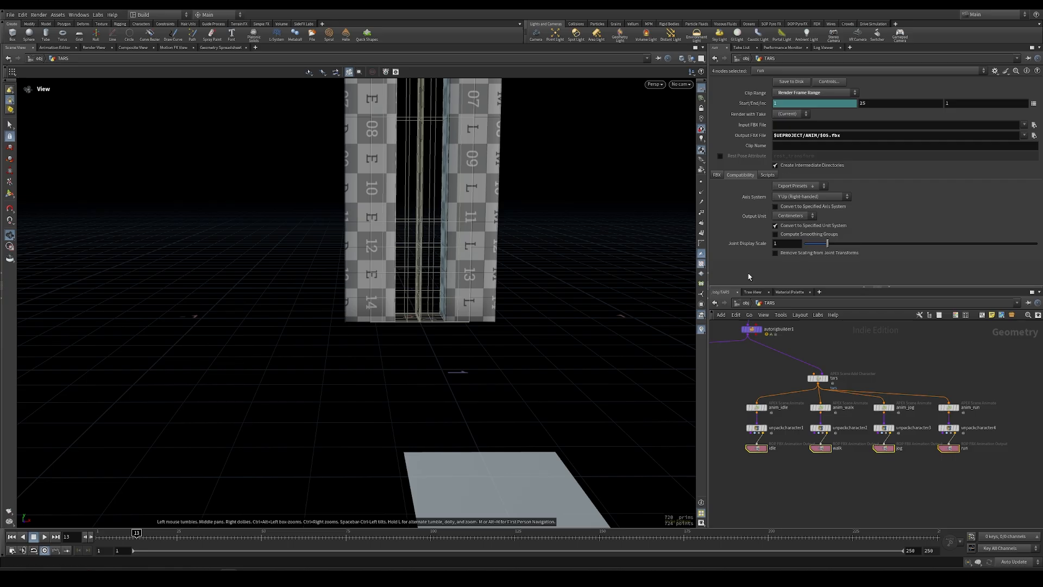
click(792, 82)
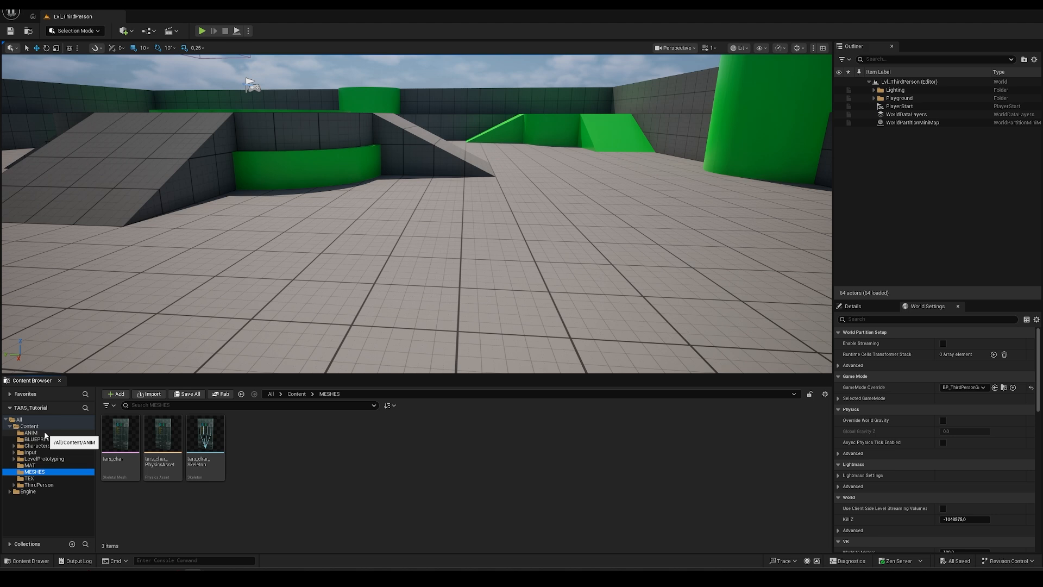
- Choose idle.fbx, walk.fbx, jog.fbx and run.fbx from disk for import into the project's ANIM folder
click(31, 433)
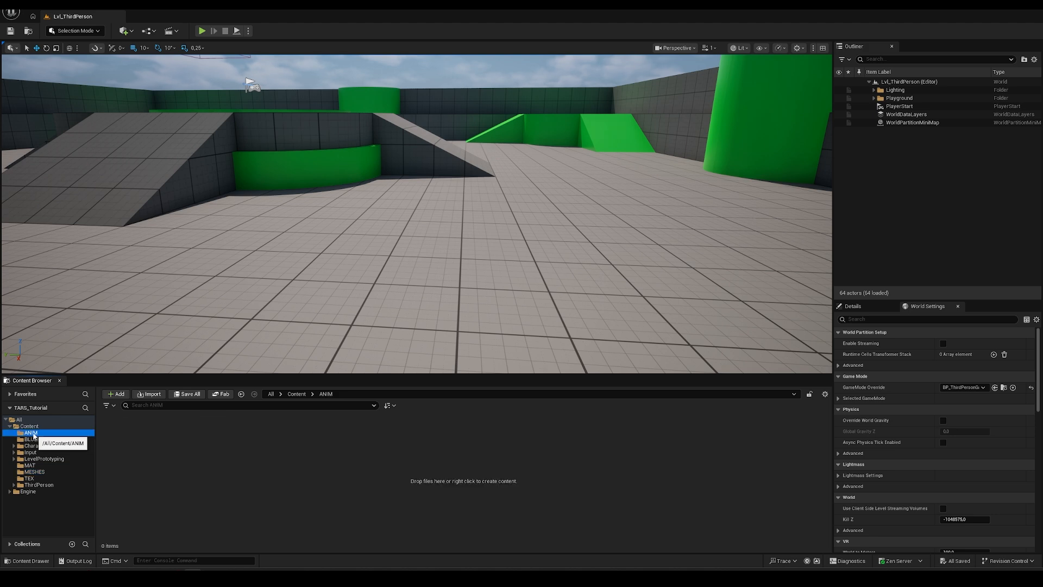
right_click(230, 463)
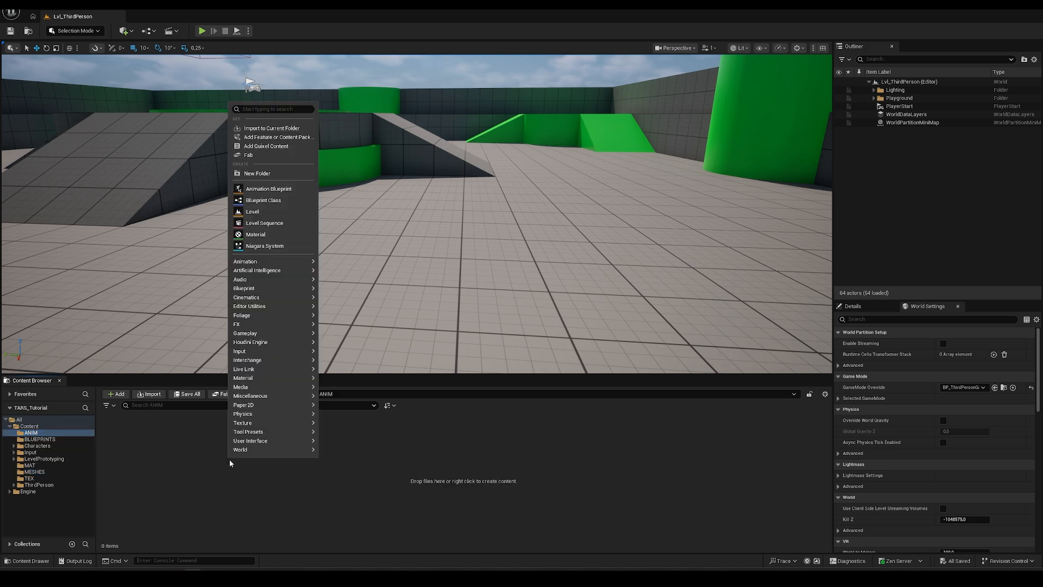
click(292, 129)
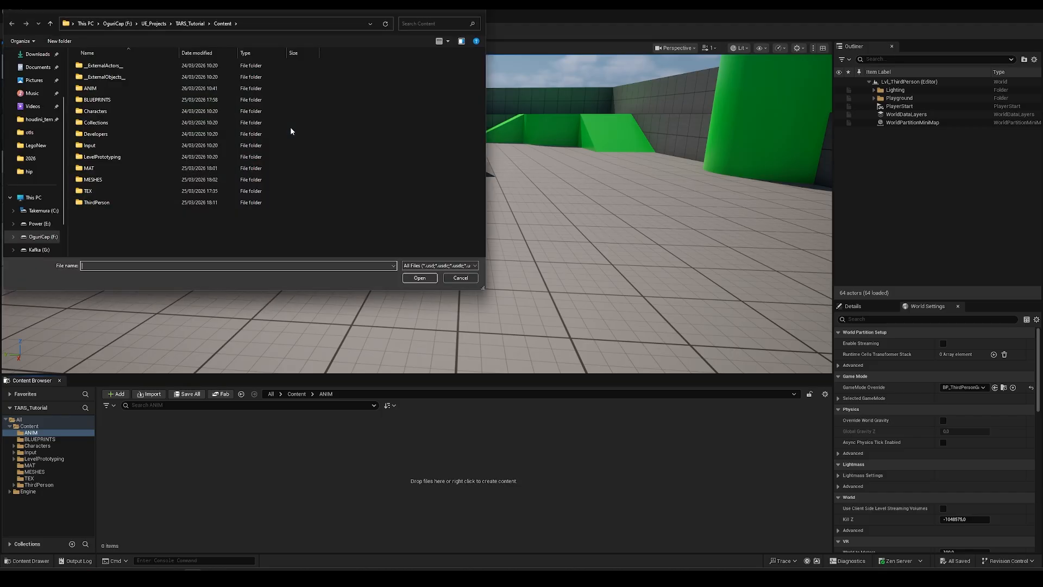
double_click(115, 90)
click(103, 64)
shift+click(106, 98)
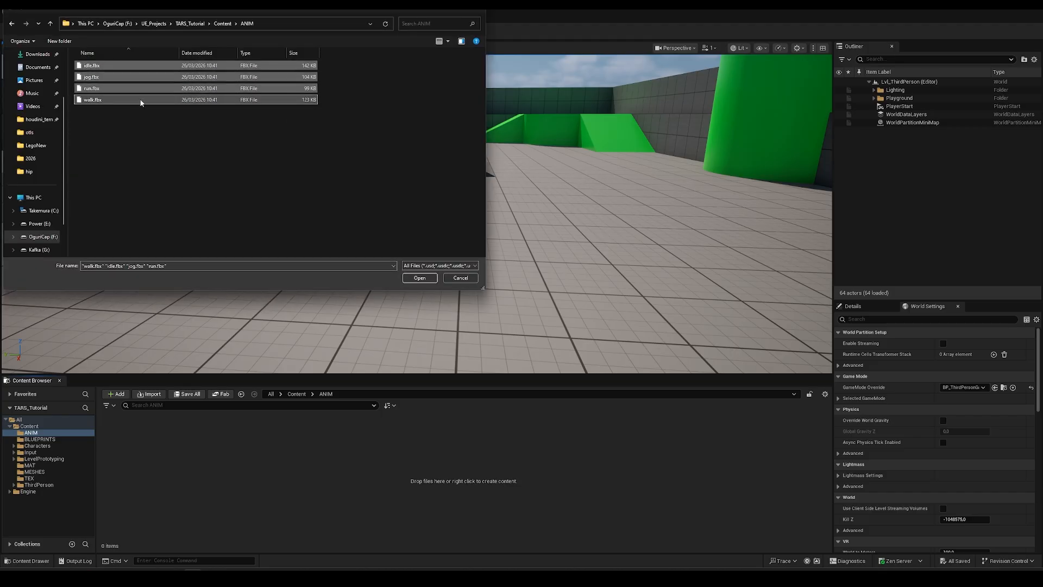
click(423, 279)
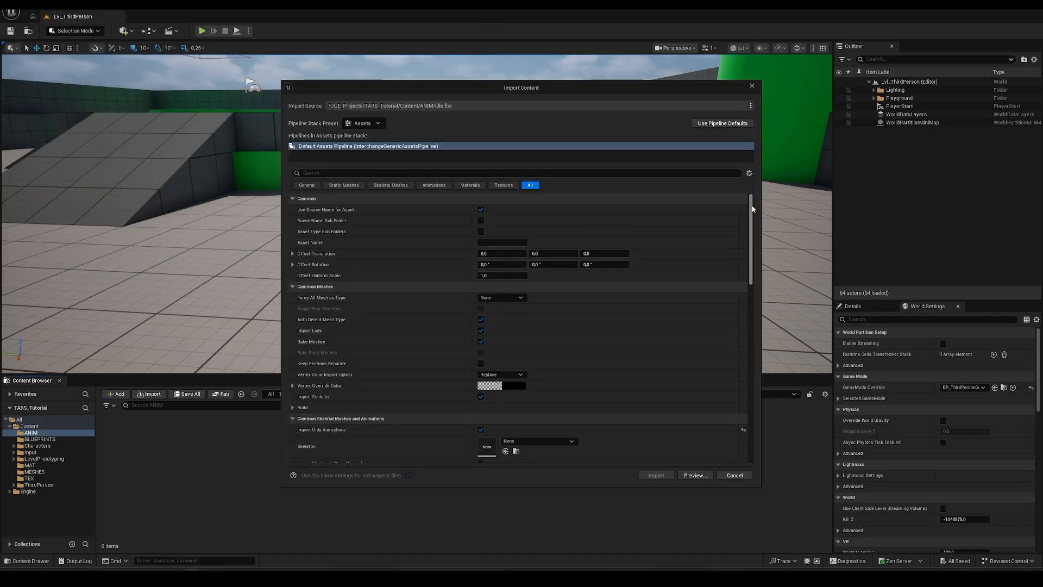
- Enable Import Animations, set the skeleton to tars_char_Skeleton, and import the four FBX files
drag(753, 209, 748, 340)
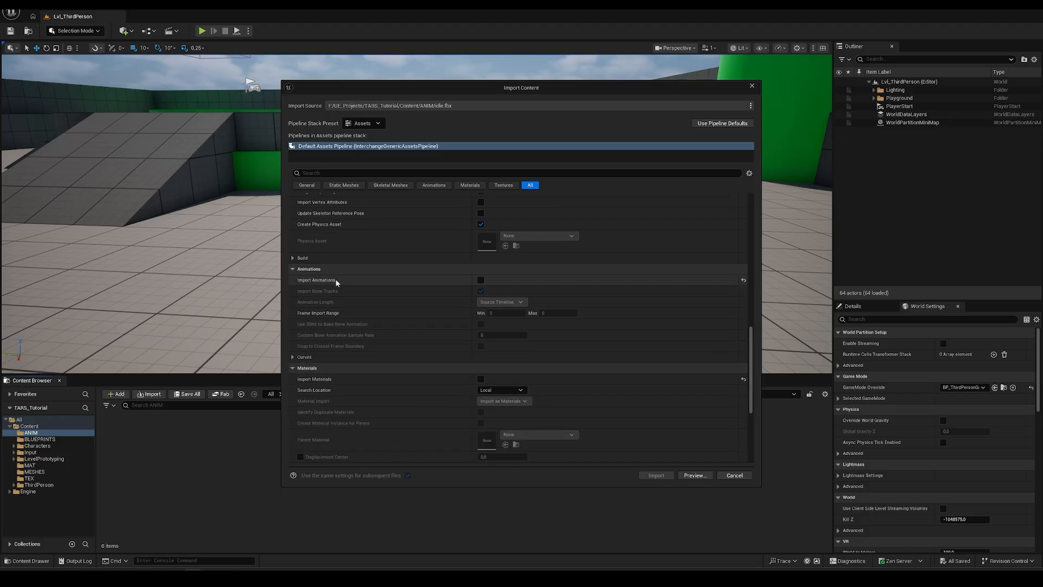
click(481, 280)
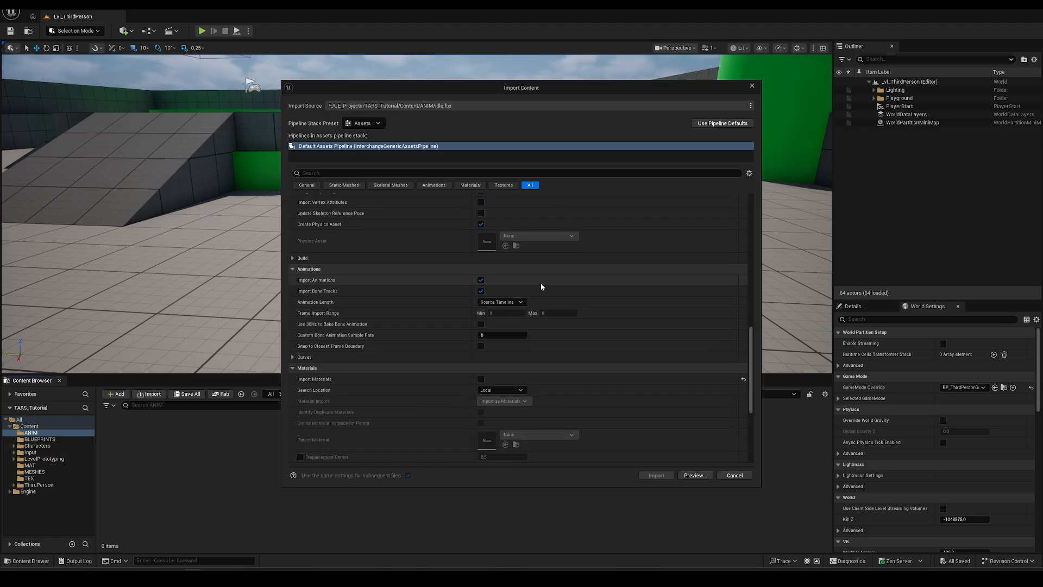
drag(751, 359, 771, 281)
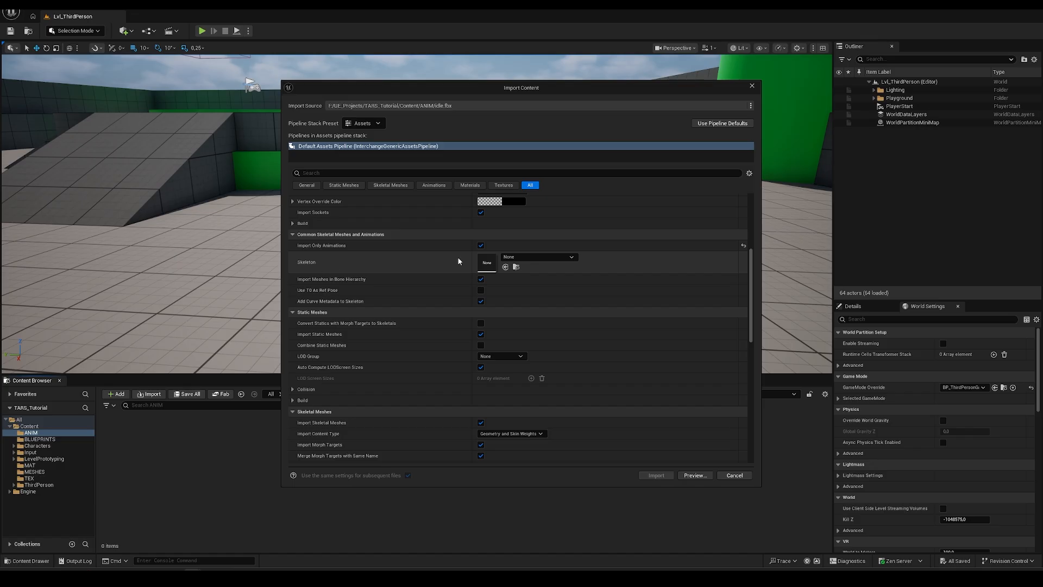
click(552, 259)
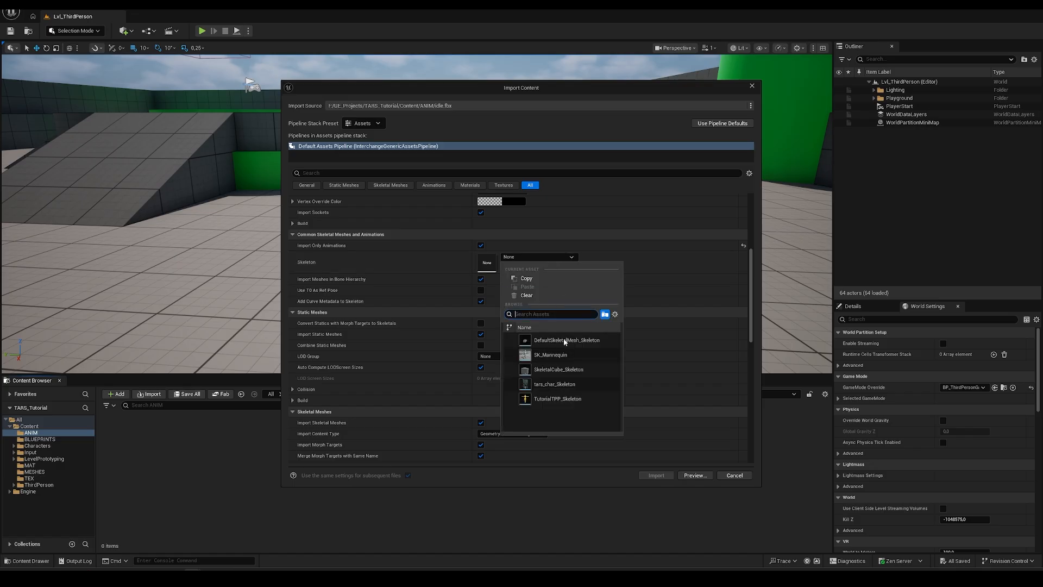
click(548, 384)
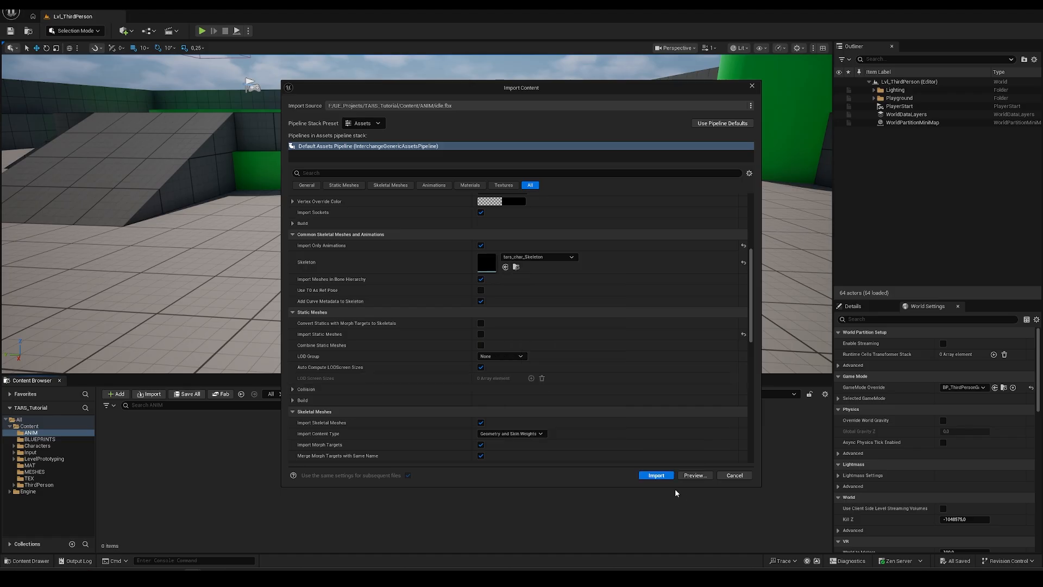
click(656, 476)
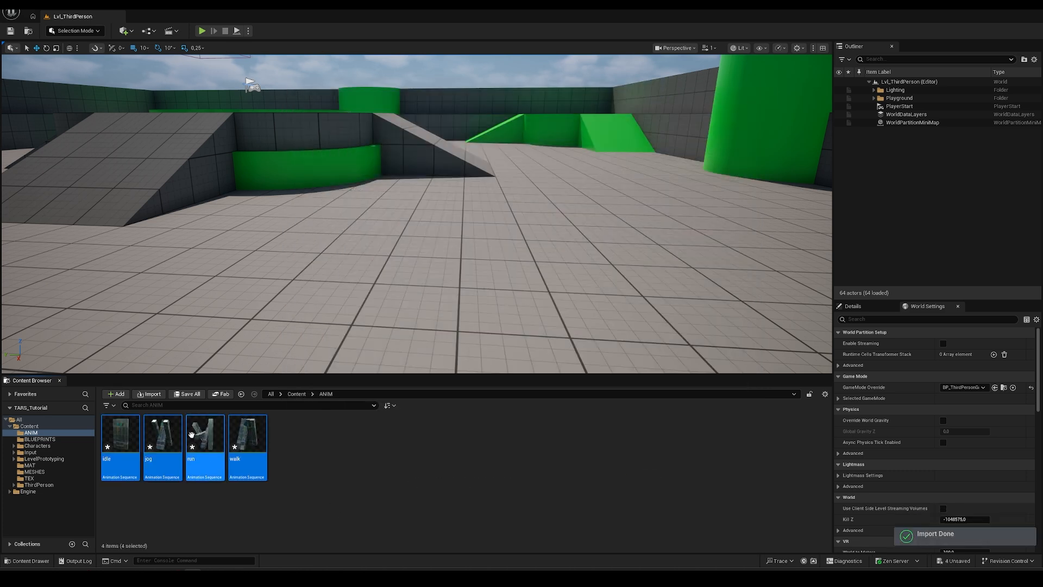
- Preview the imported run animation, then close its preview
click(322, 486)
click(205, 435)
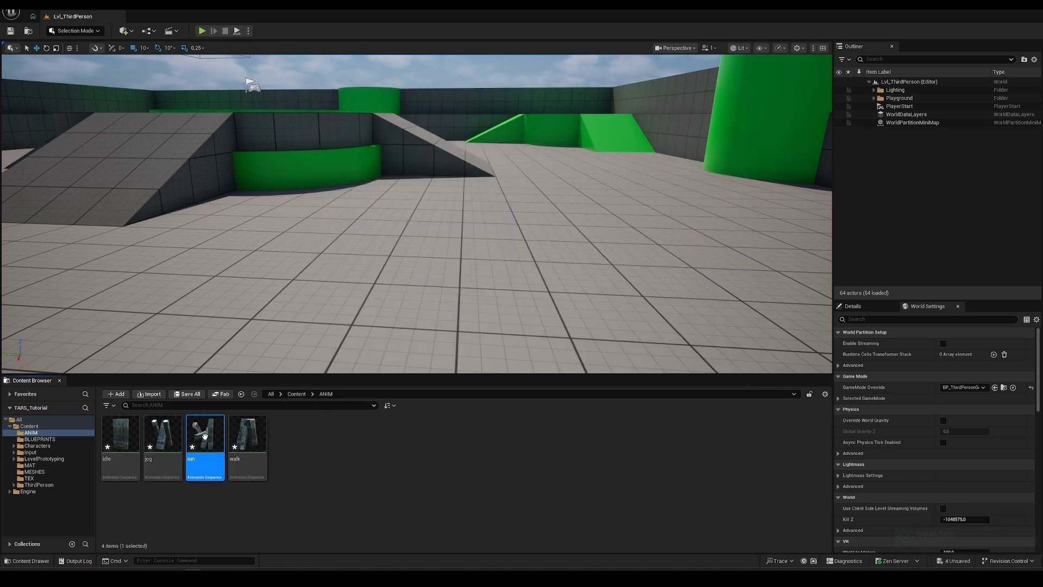
double_click(205, 435)
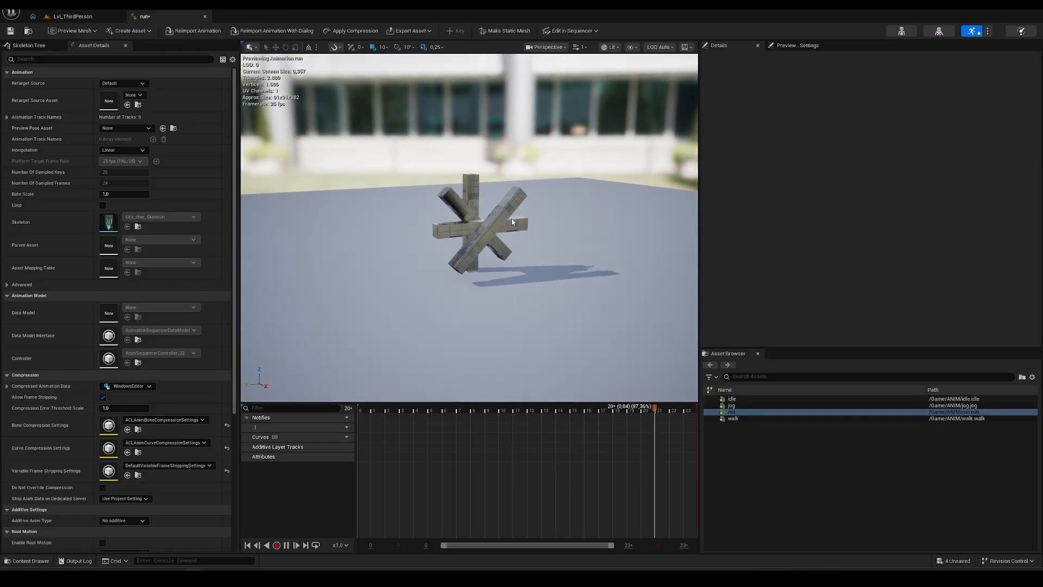
click(205, 16)
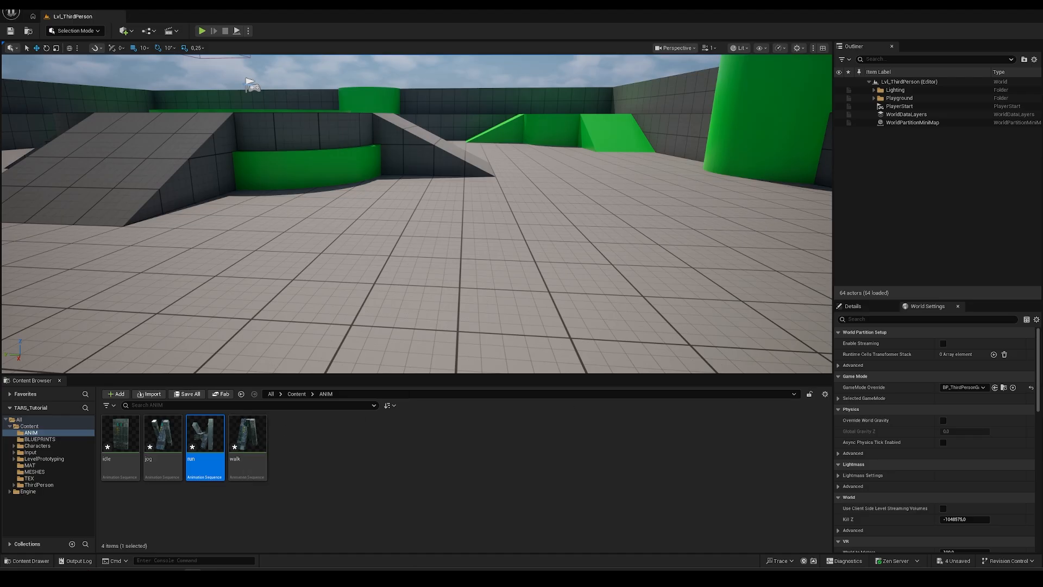
- Go to ThirdPerson > Blueprints and select BP_ThirdPersonCharacter
click(245, 435)
click(348, 453)
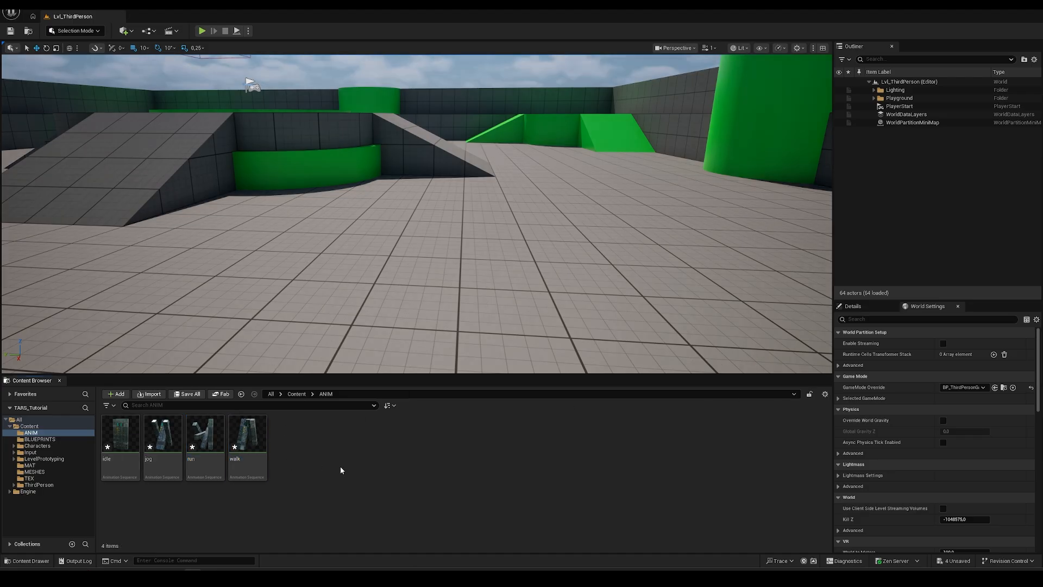
click(38, 484)
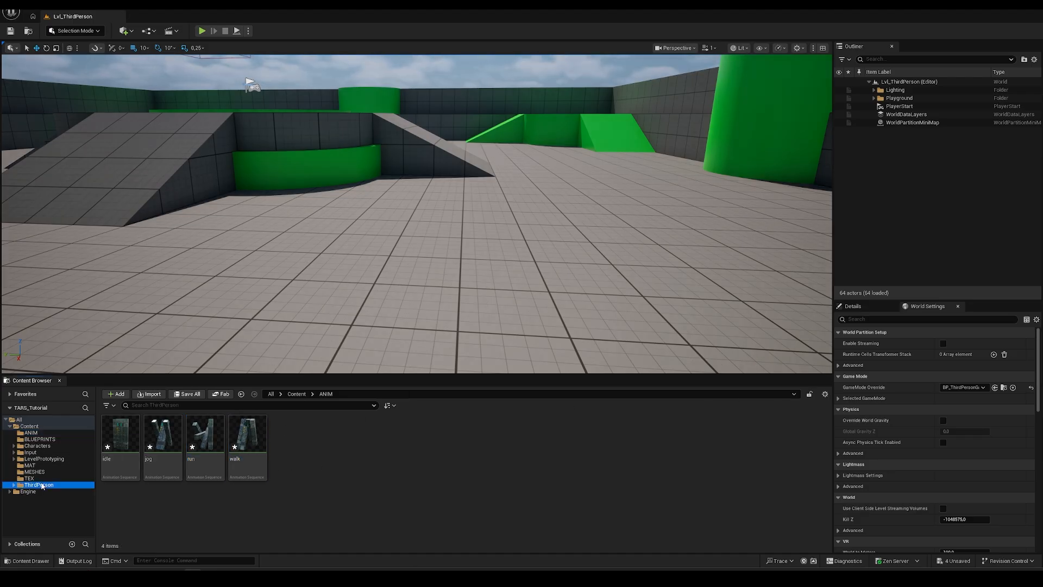
double_click(124, 442)
click(121, 438)
- Open BP_ThirdPersonCharacter, leave Animation Mode unchanged, and browse from its Anim Class to ABP_Unarmed
double_click(122, 440)
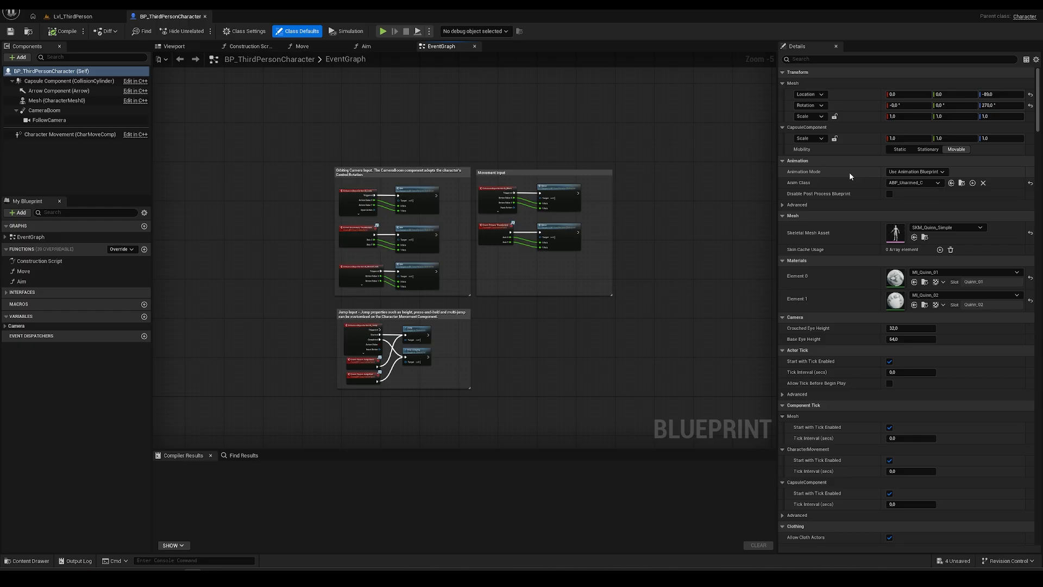
click(942, 173)
click(943, 173)
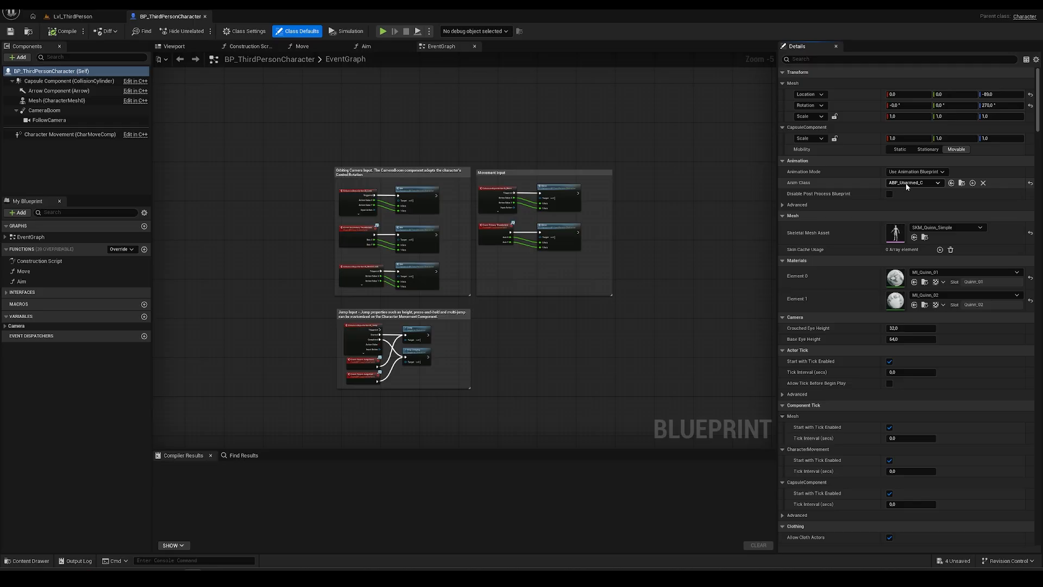
click(962, 183)
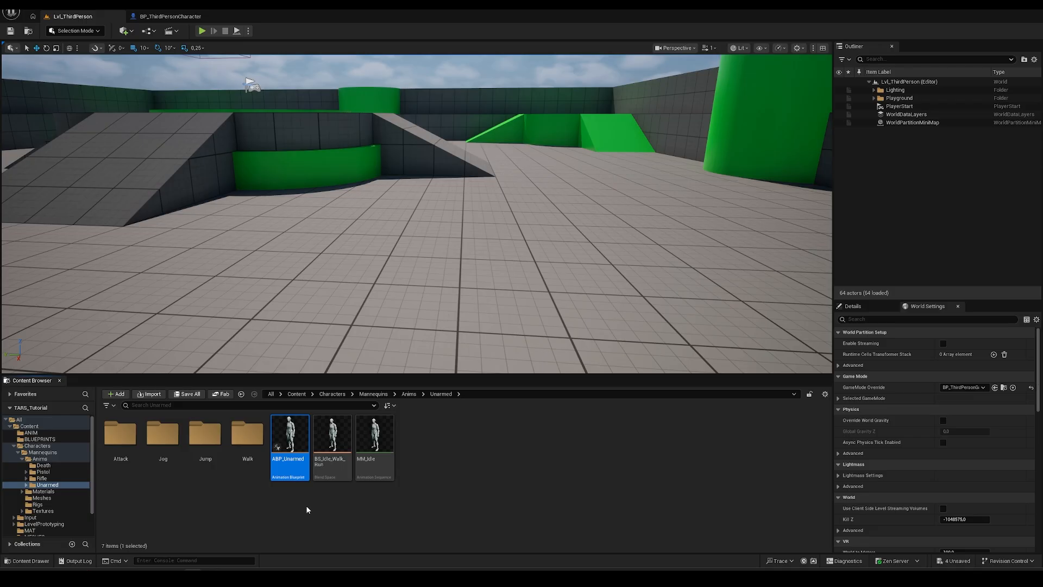
- Duplicate ABP_Unarmed and rename the copy to ABP_Tars
mouse_move(289, 443)
key(ctrl+v)
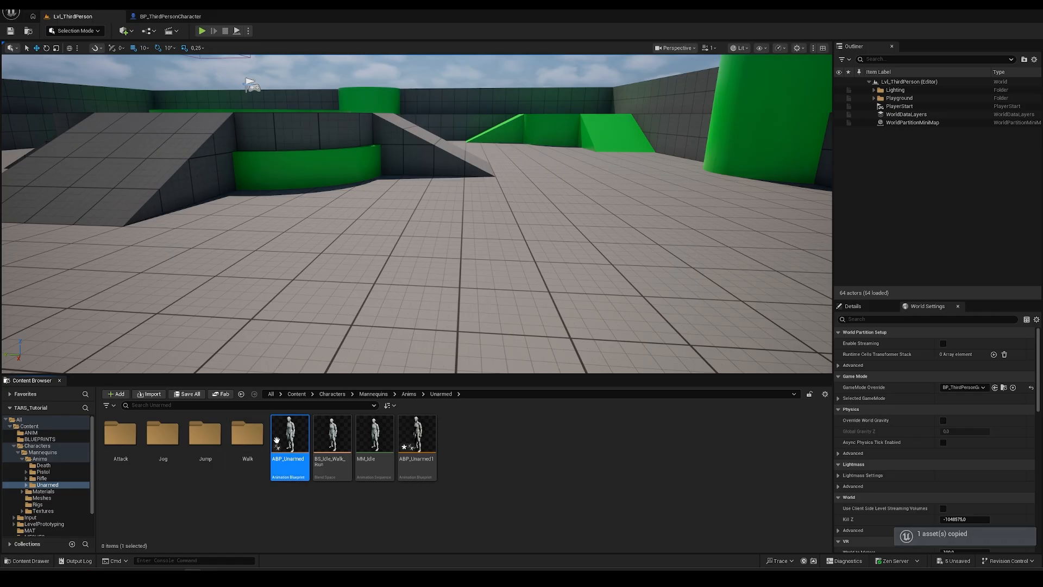
click(415, 474)
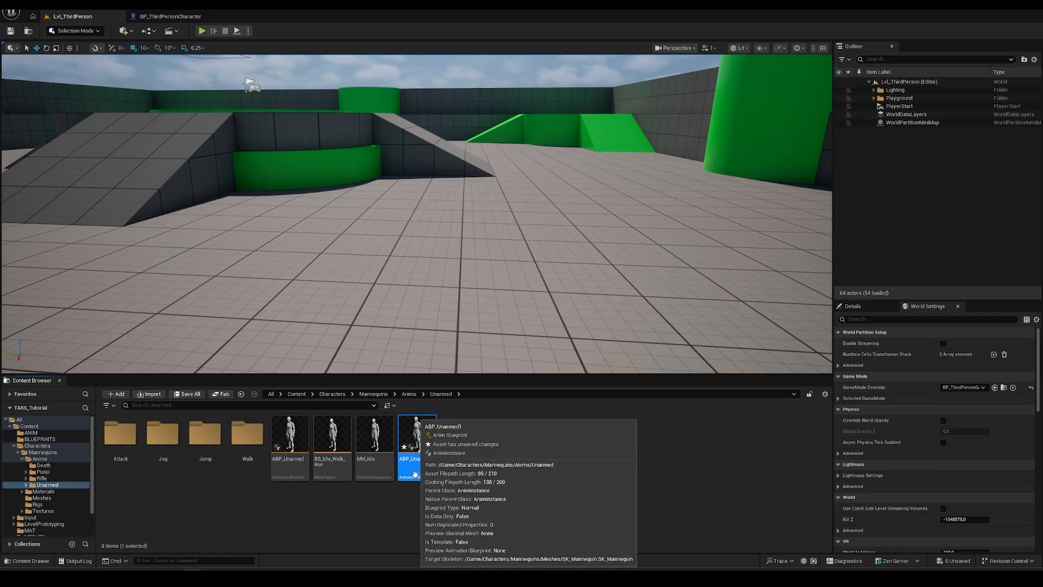
key(F2)
key(BackSpace)
key(BackSpace)
key(BackSpace)
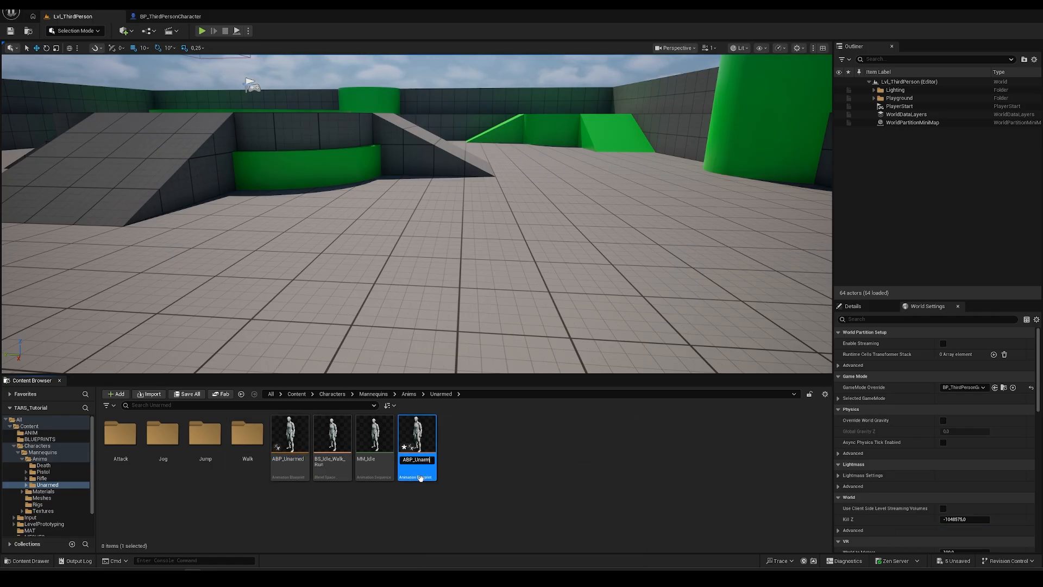
text(Tars)
key(Return)
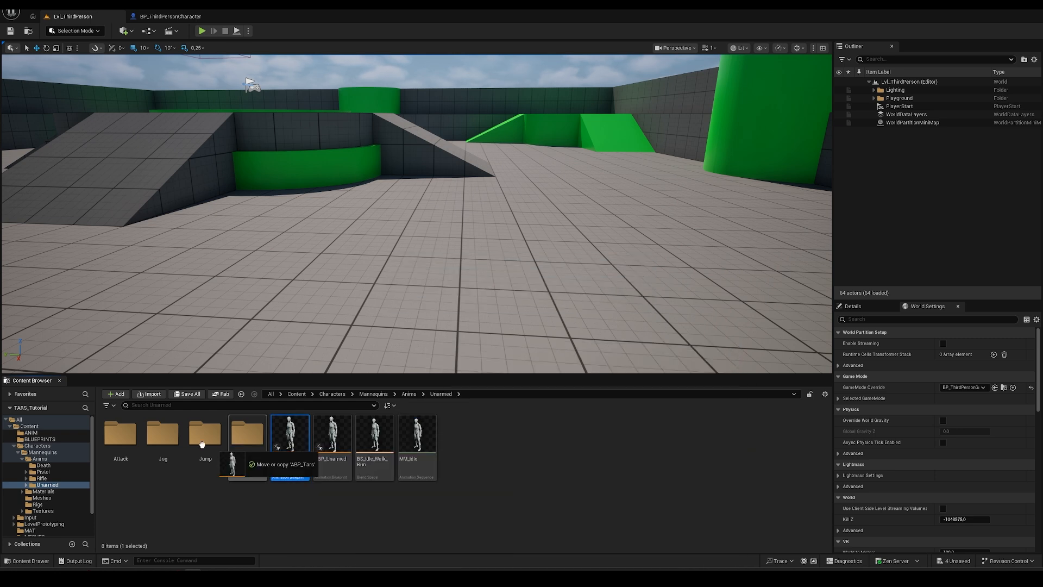
- Move ABP_Tars into the ANIM folder and open it for editing
drag(34, 435, 40, 437)
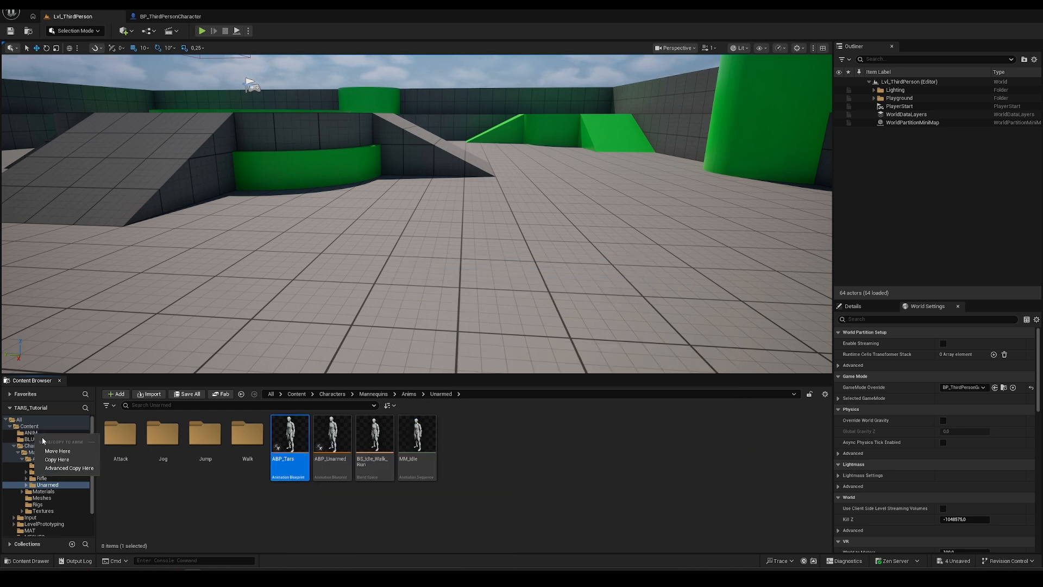
click(54, 450)
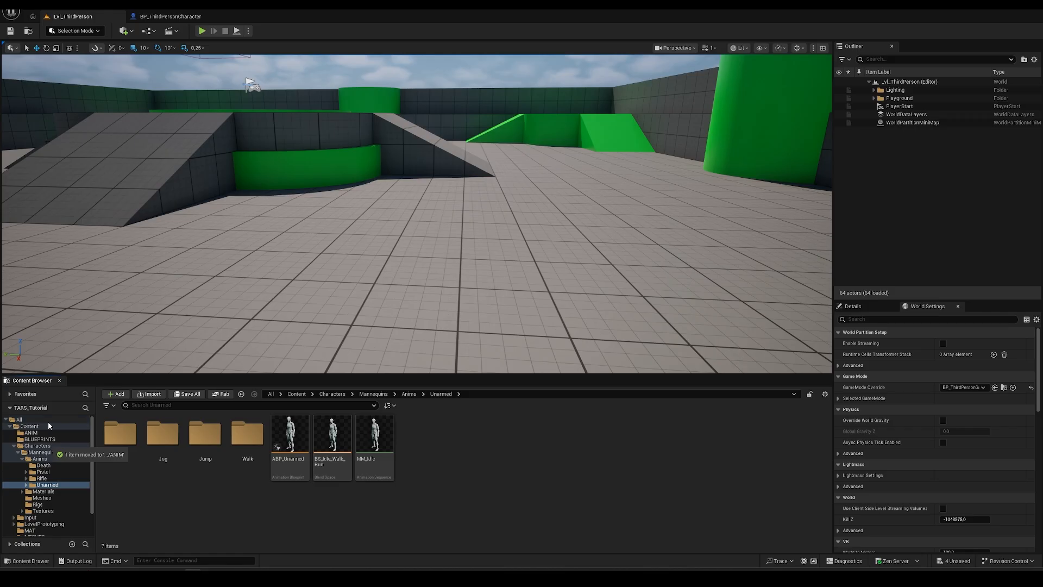
click(32, 432)
click(121, 435)
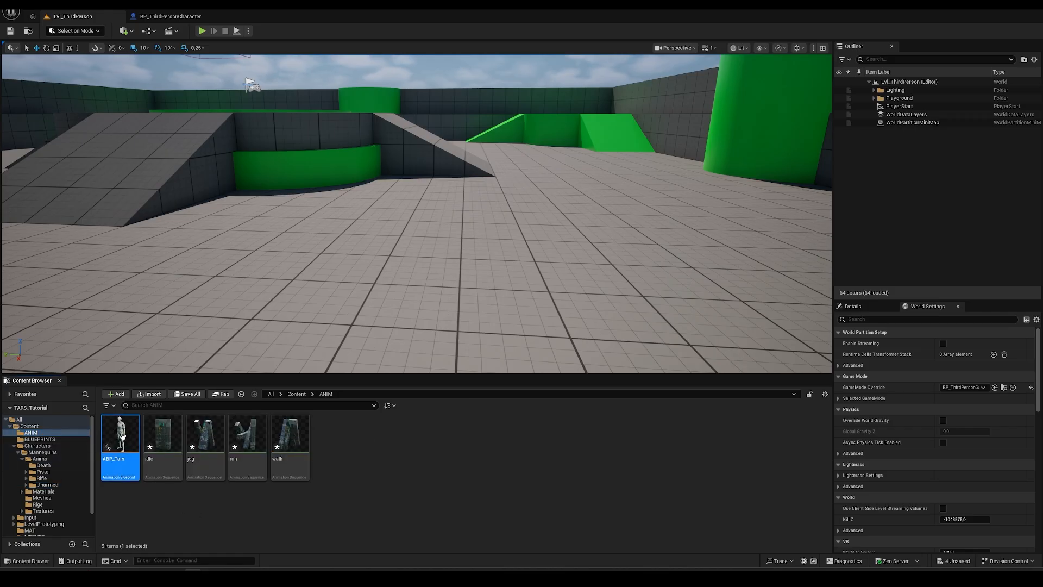
double_click(122, 435)
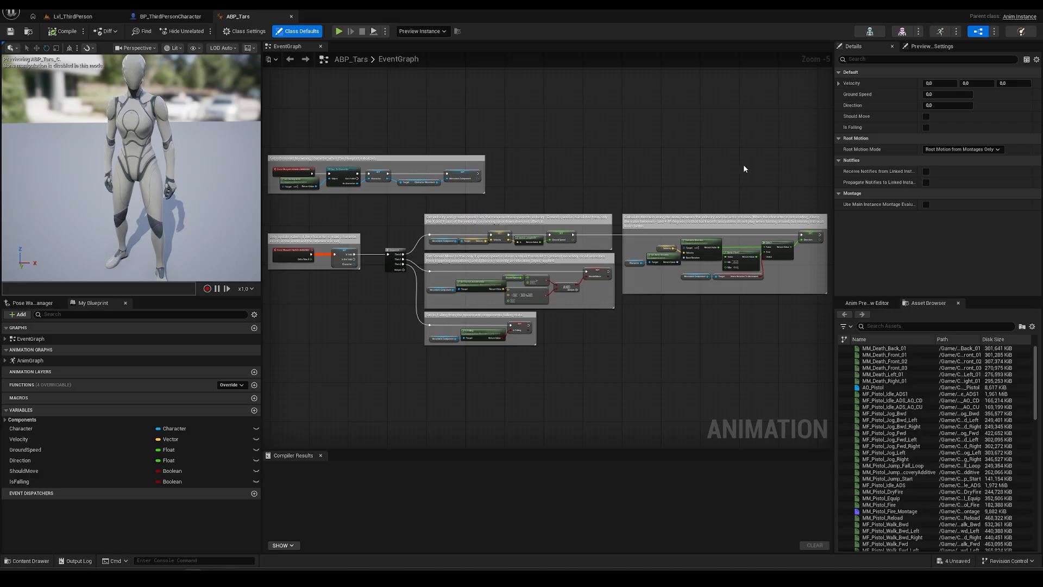
- Fly the camera around the ABP_Tars preview character, then return to the Lvl_ThirdPerson level
key(s)
mouse_move(157, 174)
right_down()
mouse_move(122, 171)
mouse_move(159, 182)
mouse_move(169, 171)
mouse_move(156, 155)
right_up()
key(a)
key(w)
key(s)
key(w)
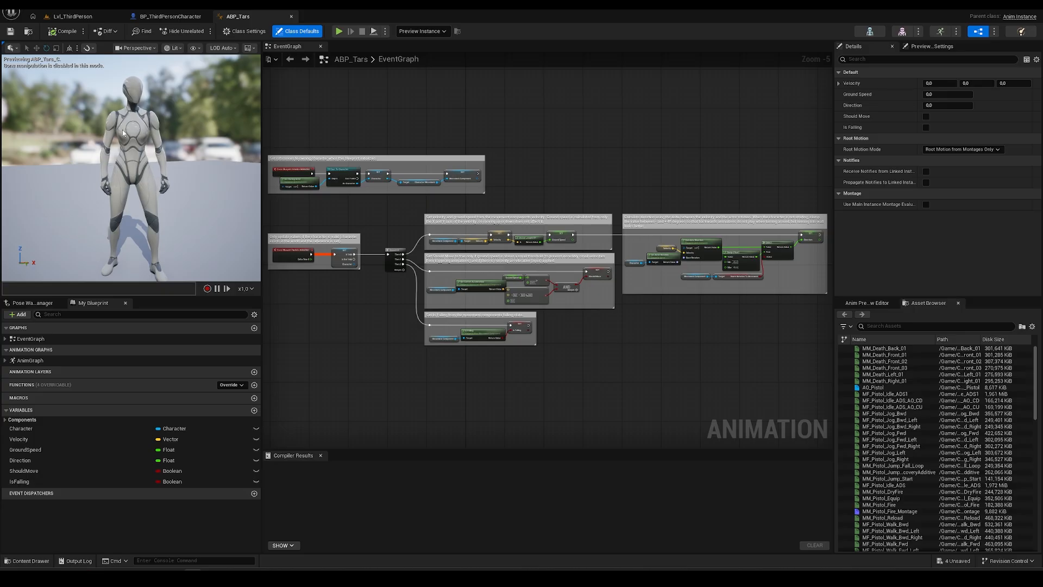
click(73, 17)
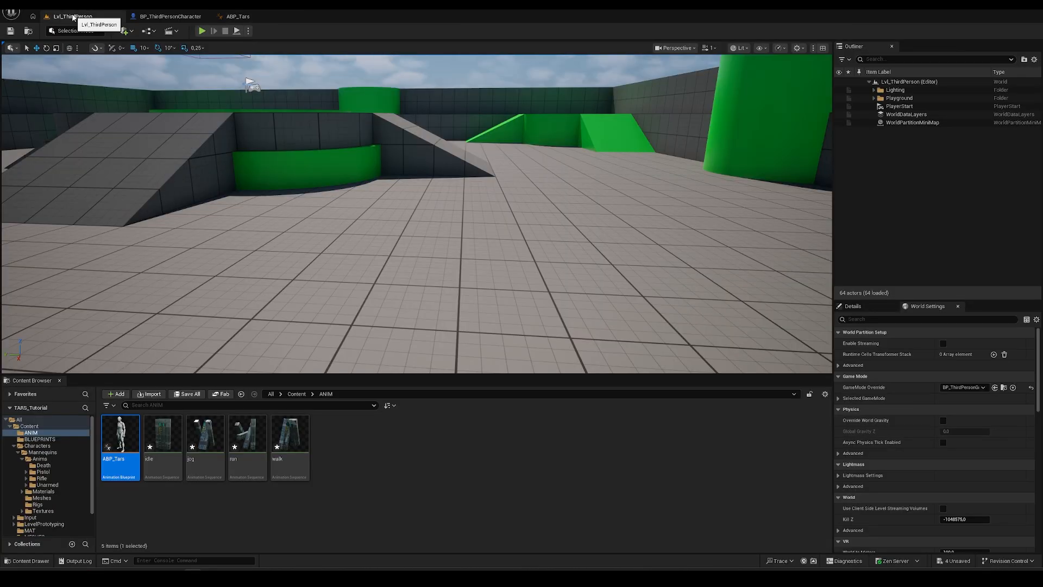
- Assign tars_char_Skeleton to ABP_Tars through the Assign Skeleton chooser
click(148, 506)
click(129, 440)
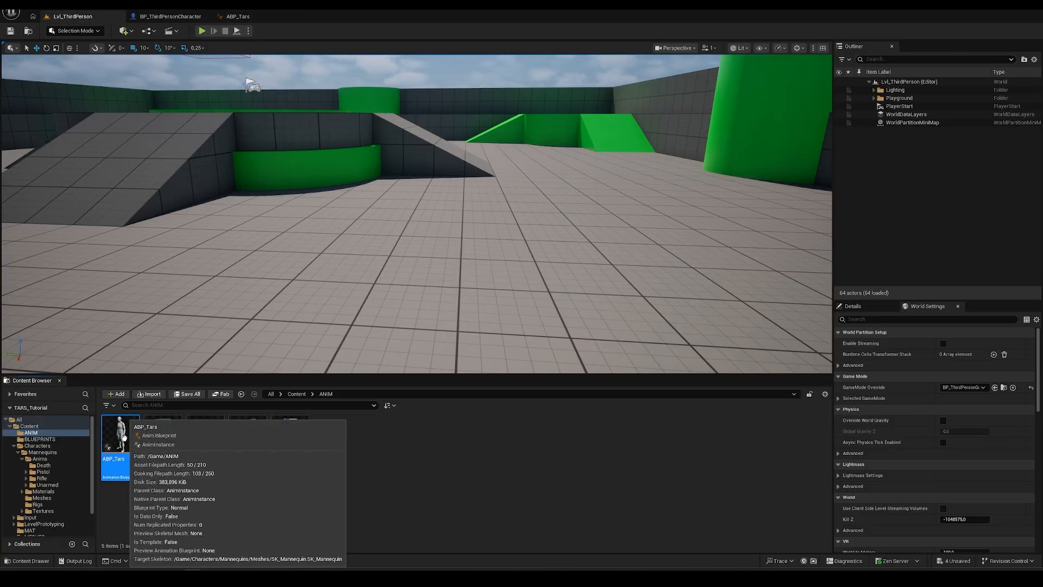
right_click(128, 440)
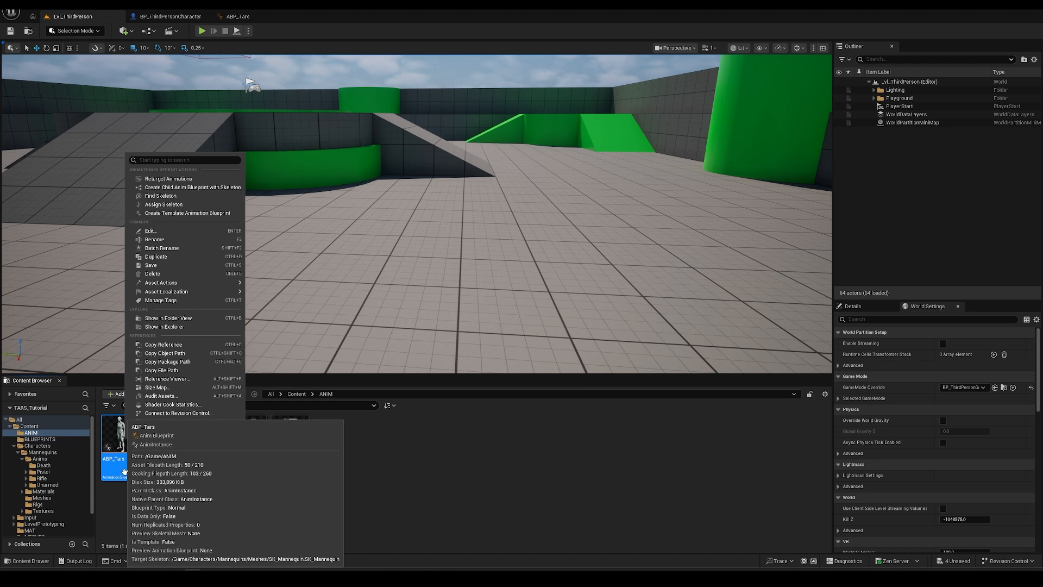
click(212, 205)
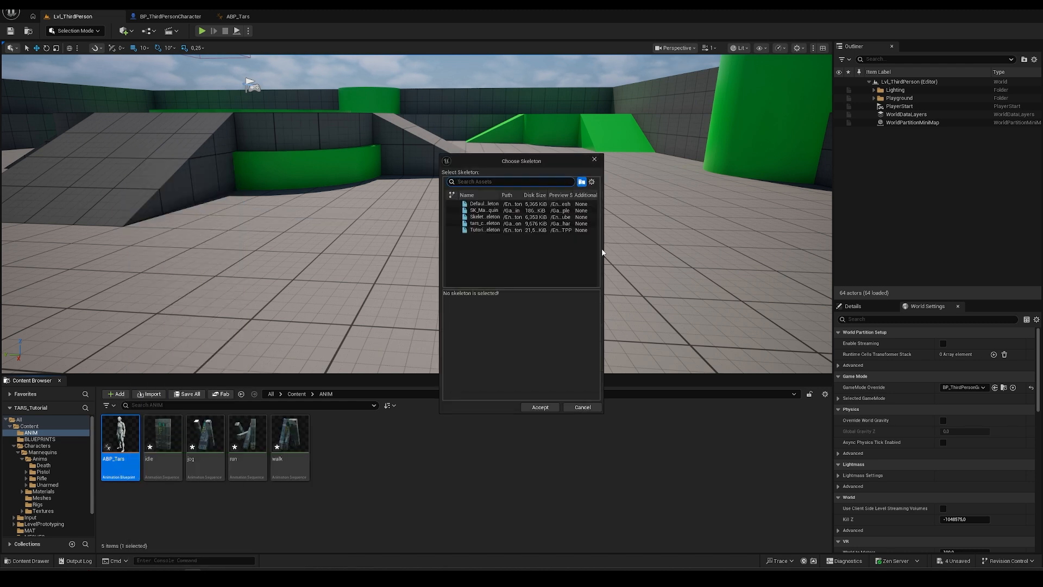
drag(603, 249, 771, 249)
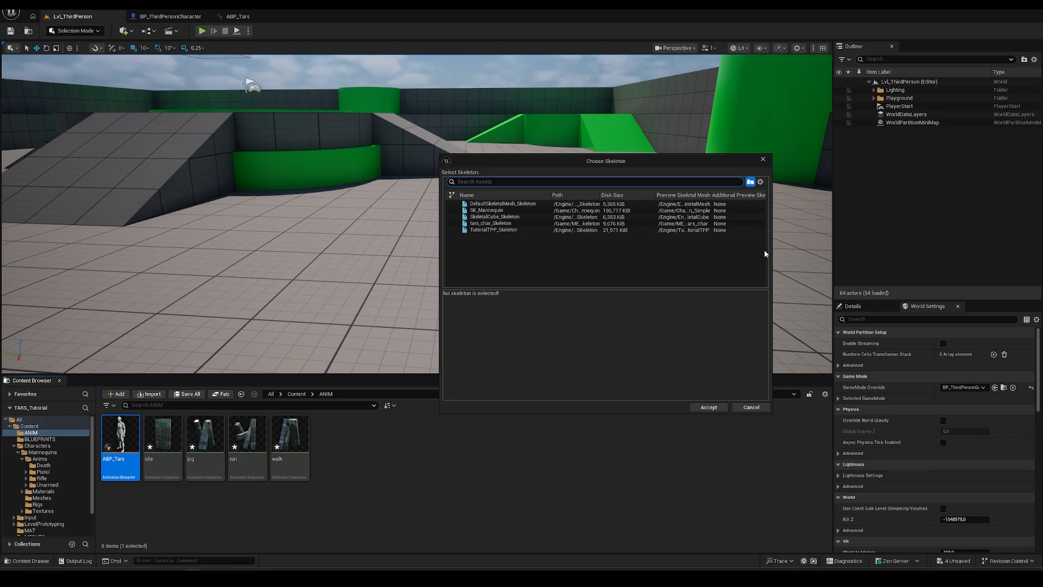
click(496, 230)
click(488, 223)
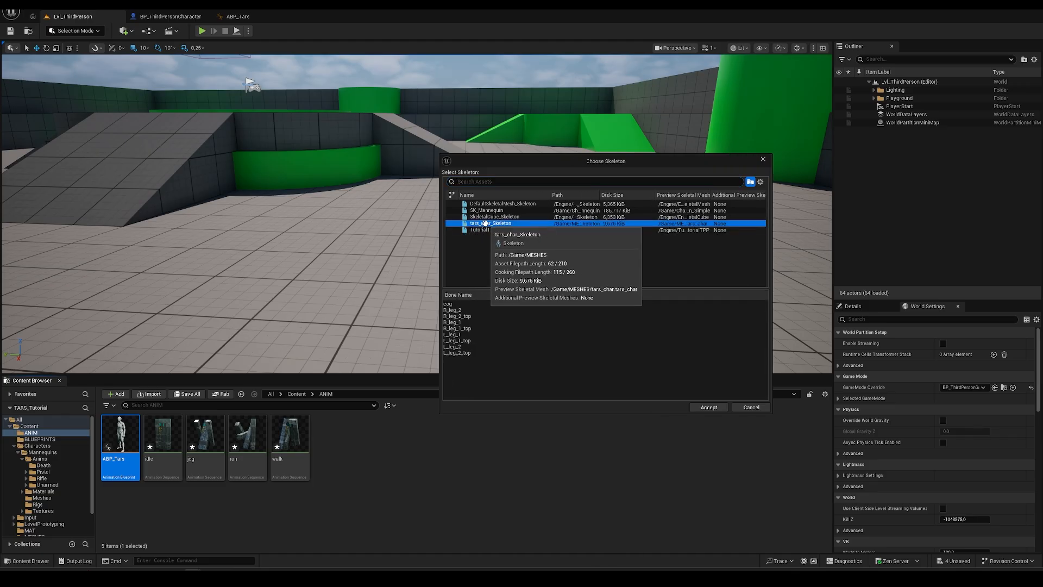
click(709, 409)
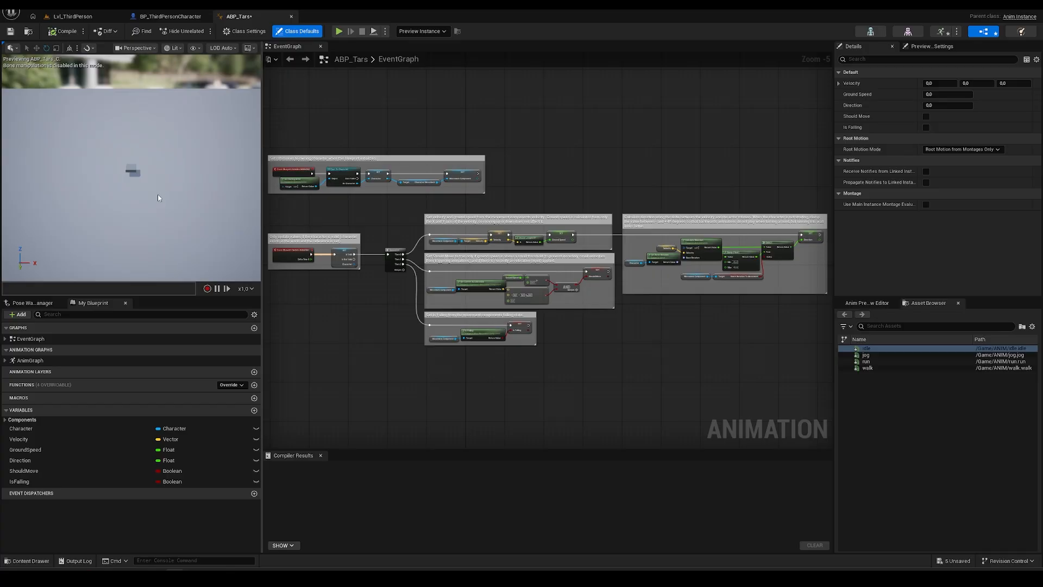
- Look around the preview, then pan the EventGraph to the Direction calculation group
mouse_move(133, 170)
right_down()
mouse_move(104, 166)
mouse_move(111, 136)
mouse_move(119, 162)
mouse_move(152, 155)
mouse_move(150, 141)
mouse_move(154, 187)
mouse_move(152, 154)
mouse_move(153, 166)
right_up()
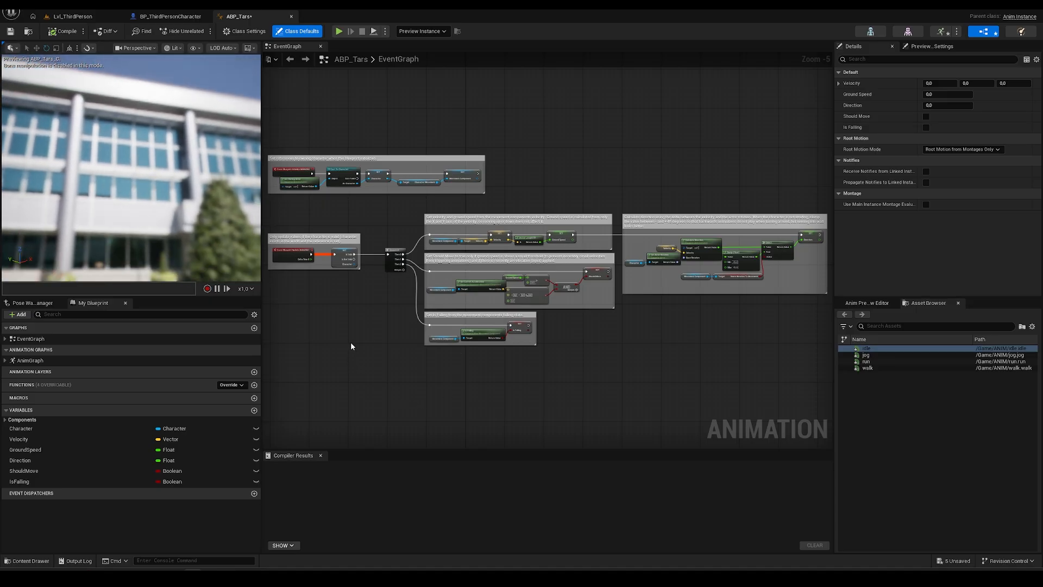
scroll(363, 307, up, 4)
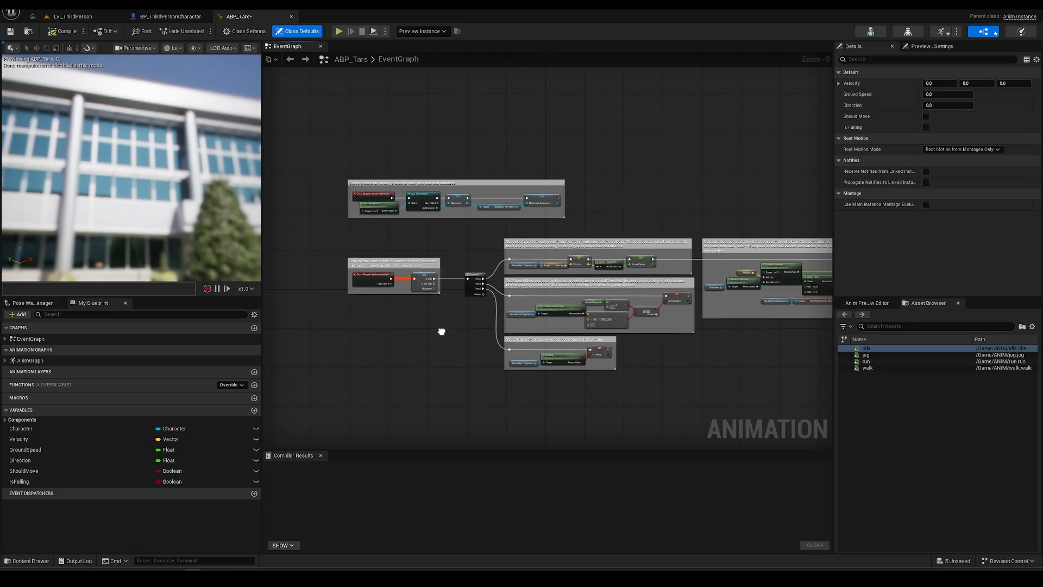
scroll(508, 375, down, 1)
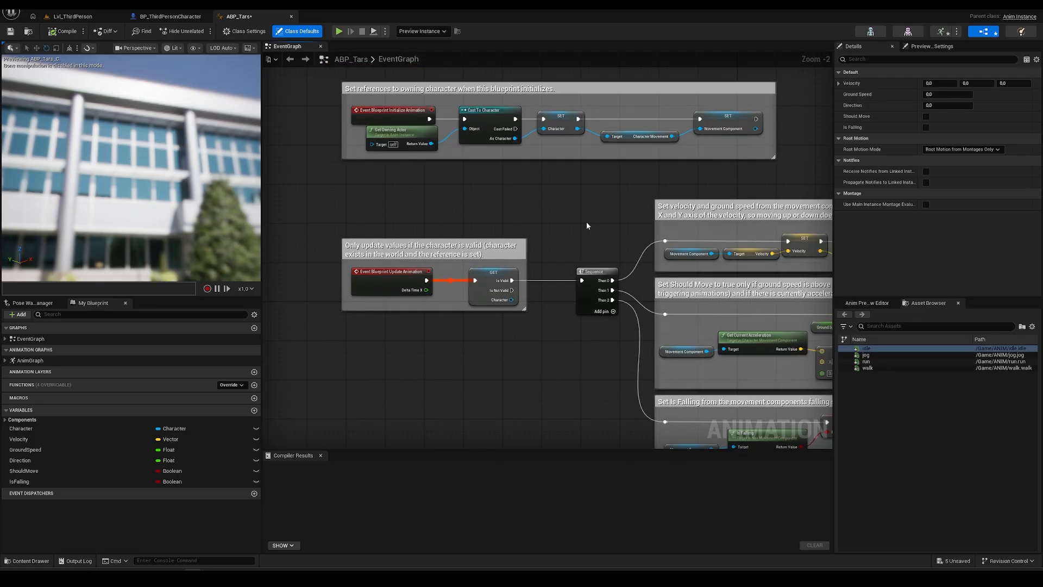
right_drag(526, 204, 470, 221)
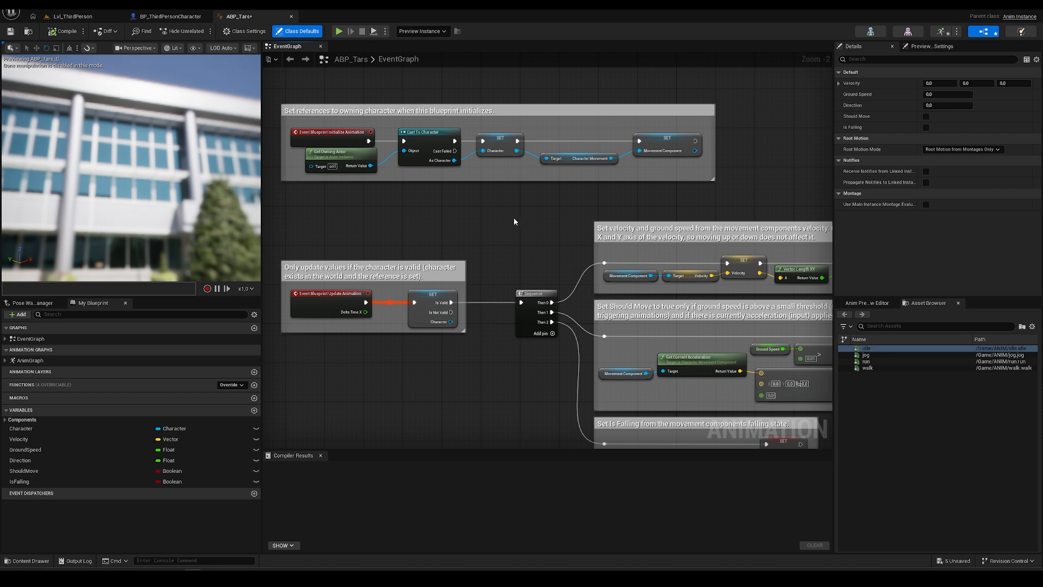
scroll(458, 220, down, 2)
scroll(390, 247, up, 1)
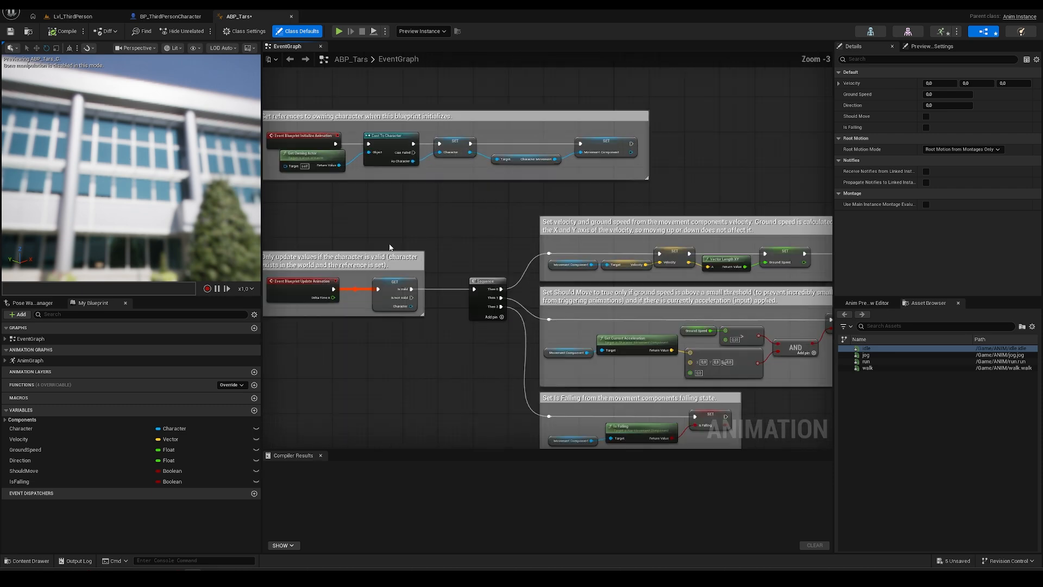
right_drag(716, 151, 529, 62)
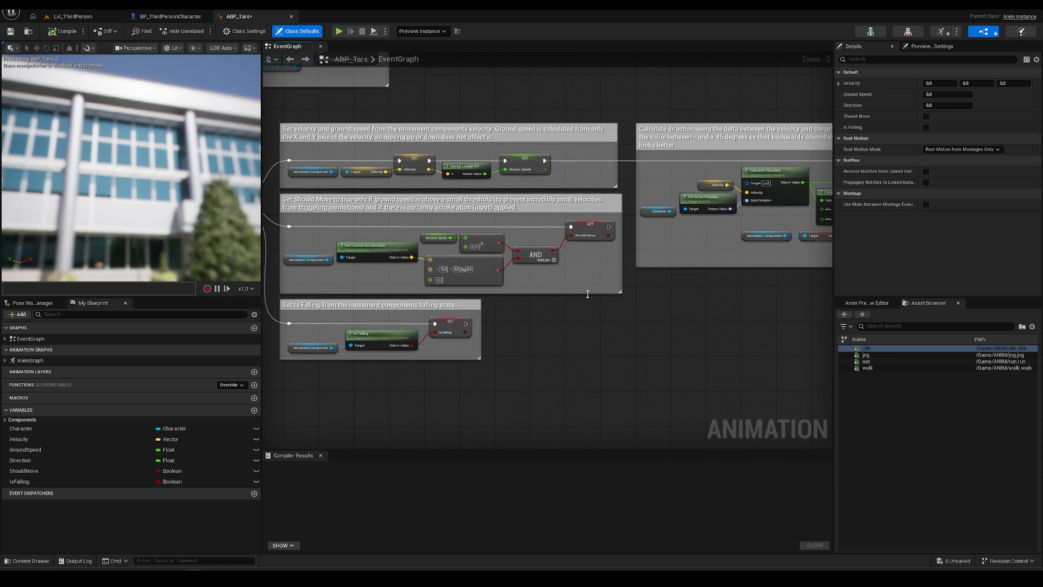
right_drag(676, 272, 544, 291)
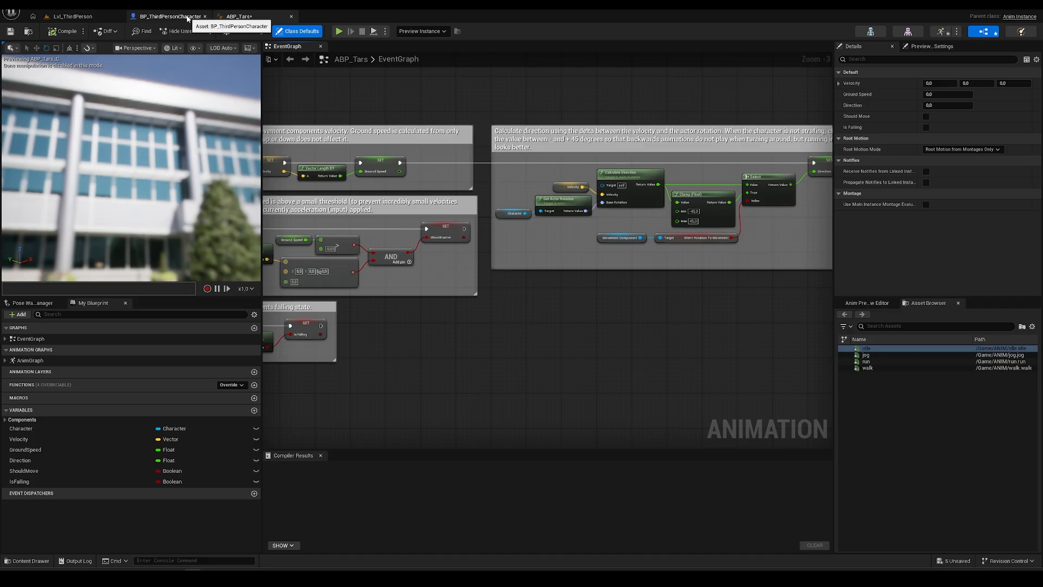
- Pan over the left-hand EventGraph node groups, then select AnimGraph in My Blueprint
right_drag(311, 271, 378, 279)
scroll(358, 244, down, 4)
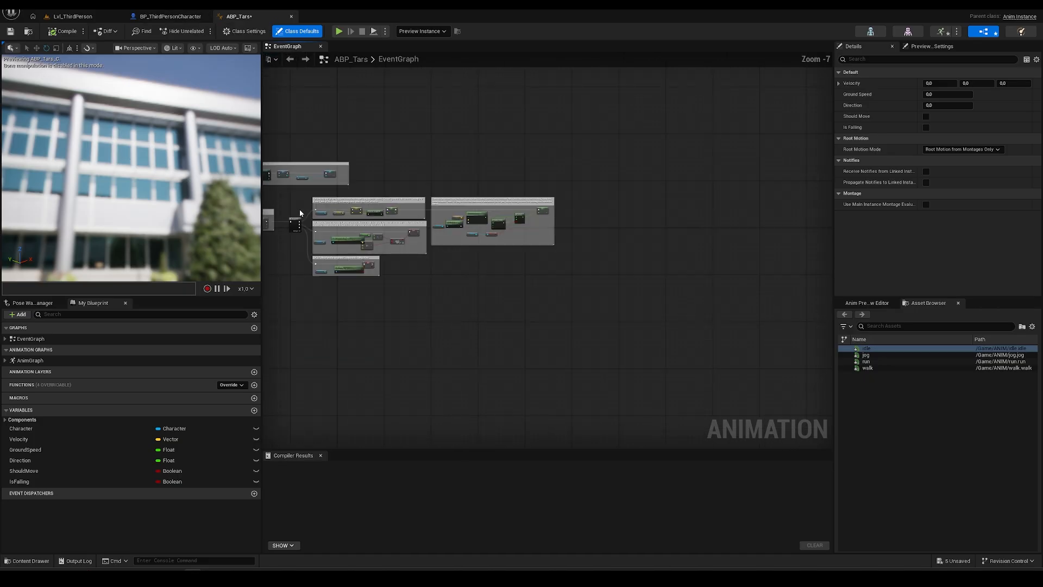
scroll(394, 199, up, 2)
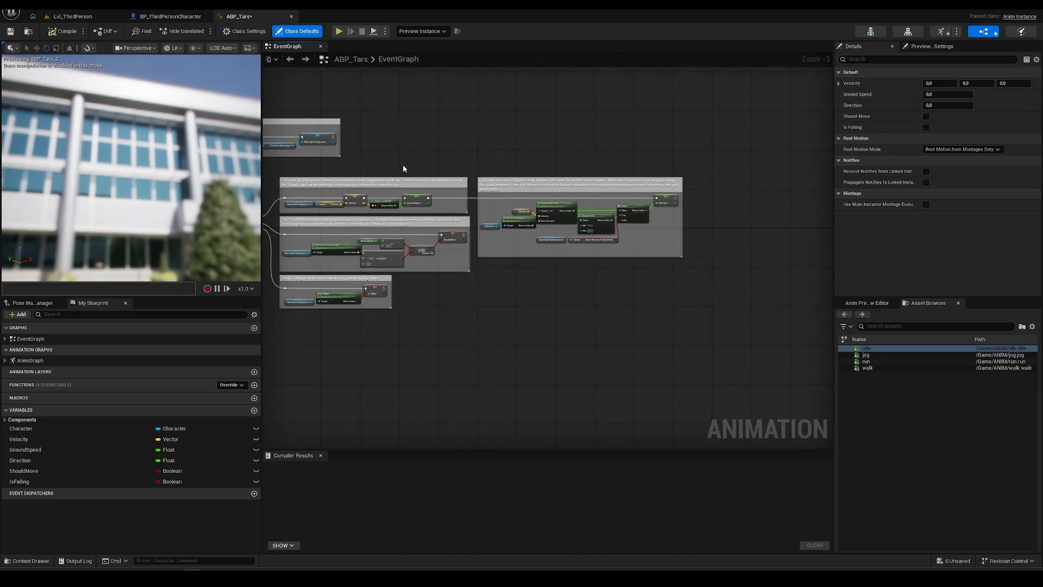
right_drag(402, 154, 542, 158)
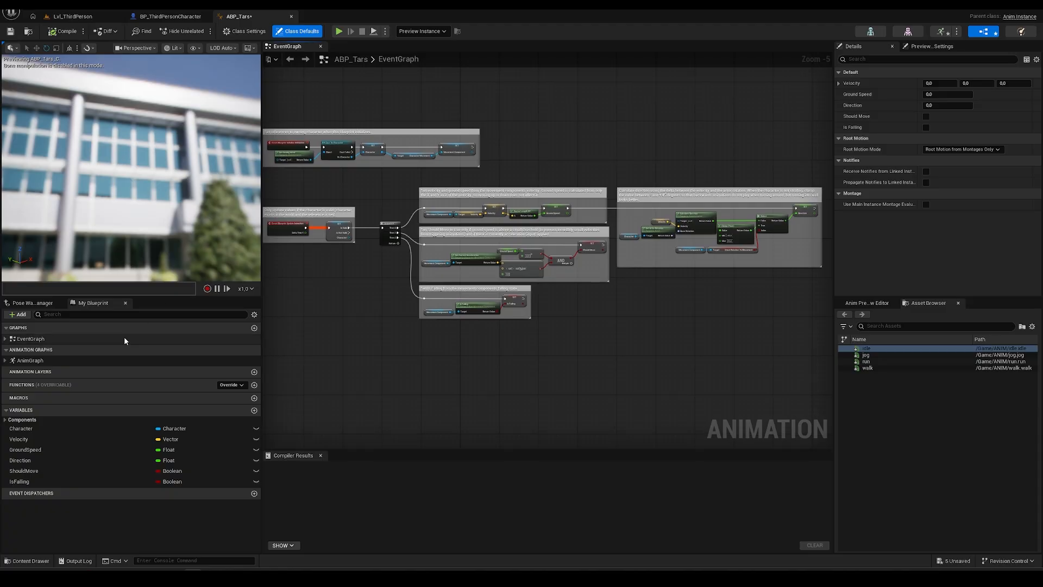
click(38, 361)
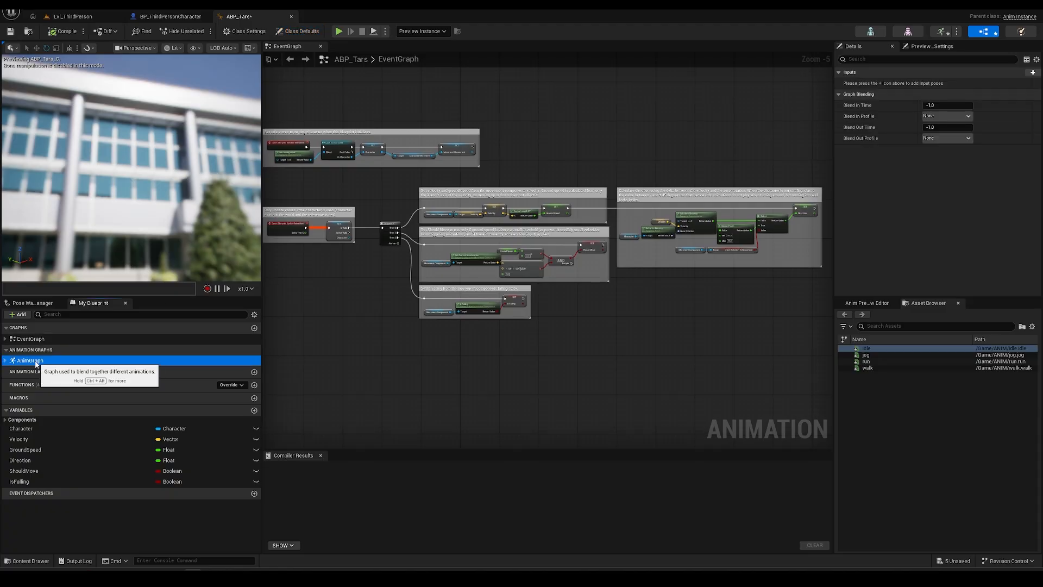
- Delete all AnimGraph nodes except Output Pose and compile ABP_Tars
double_click(58, 362)
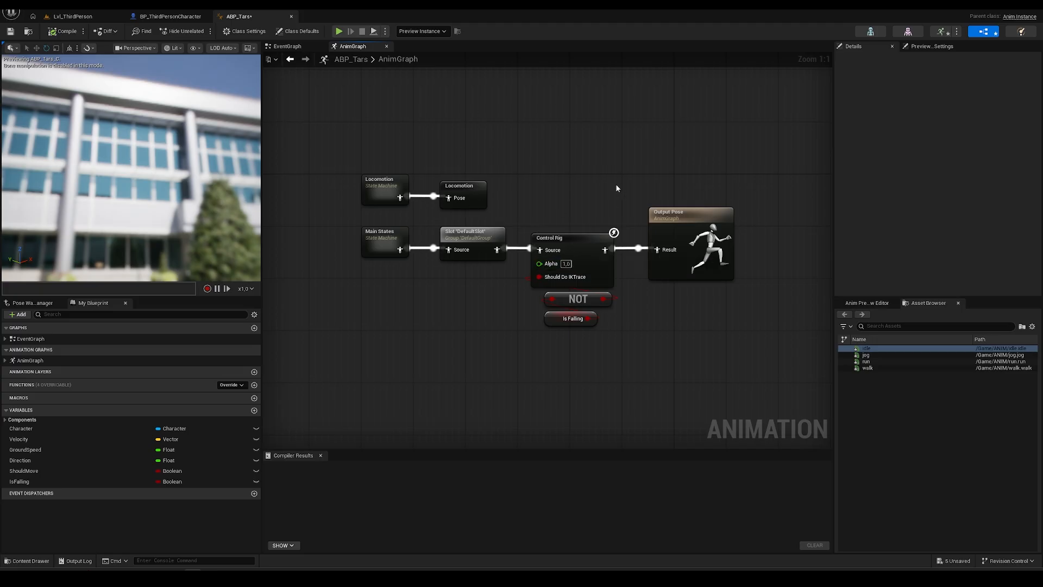
drag(333, 146, 627, 364)
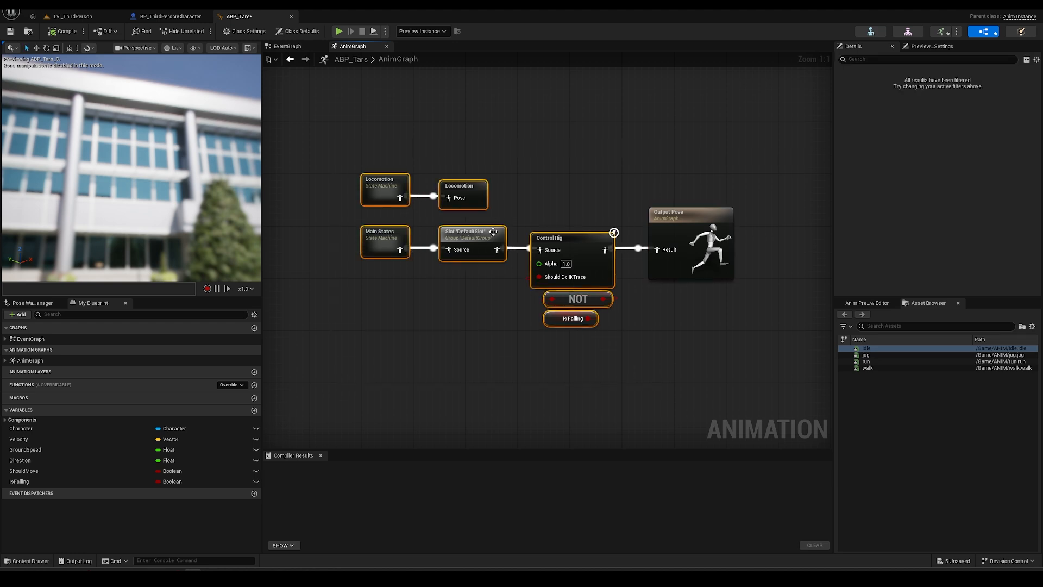
click(293, 136)
drag(301, 121, 628, 361)
key(Delete)
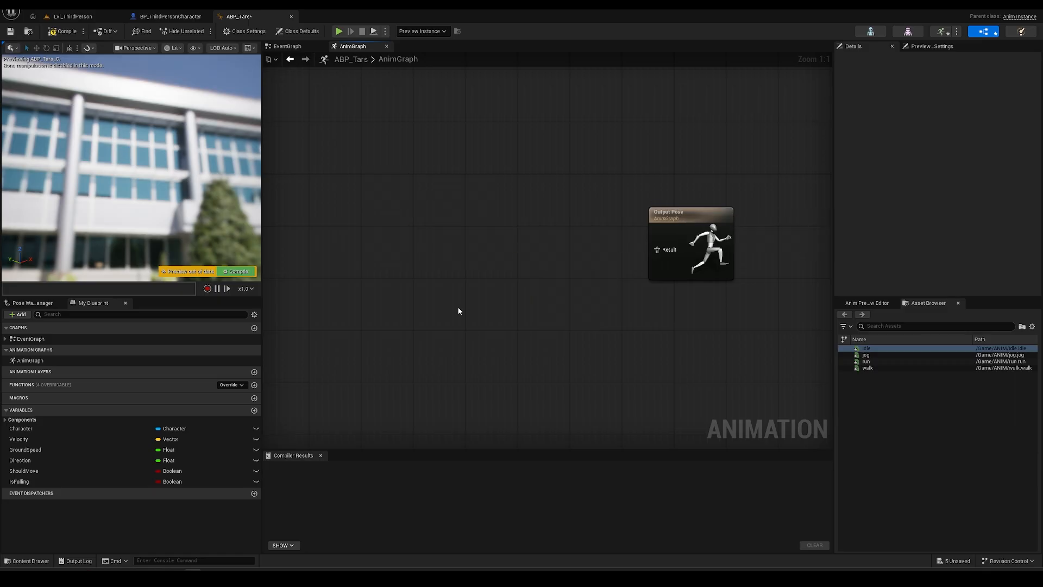
click(235, 271)
- Frame the TARS model in the preview, close BP_ThirdPersonCharacter, and return to Lvl_ThirdPerson
right_drag(217, 217, 203, 267)
mouse_move(188, 160)
right_down()
mouse_move(194, 173)
mouse_move(189, 160)
right_up()
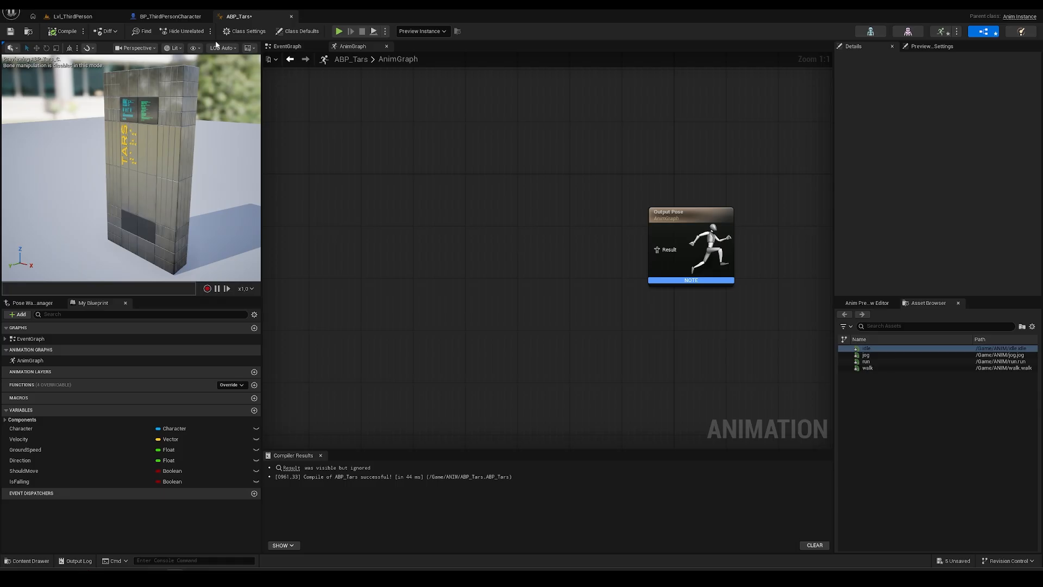
click(170, 17)
click(205, 17)
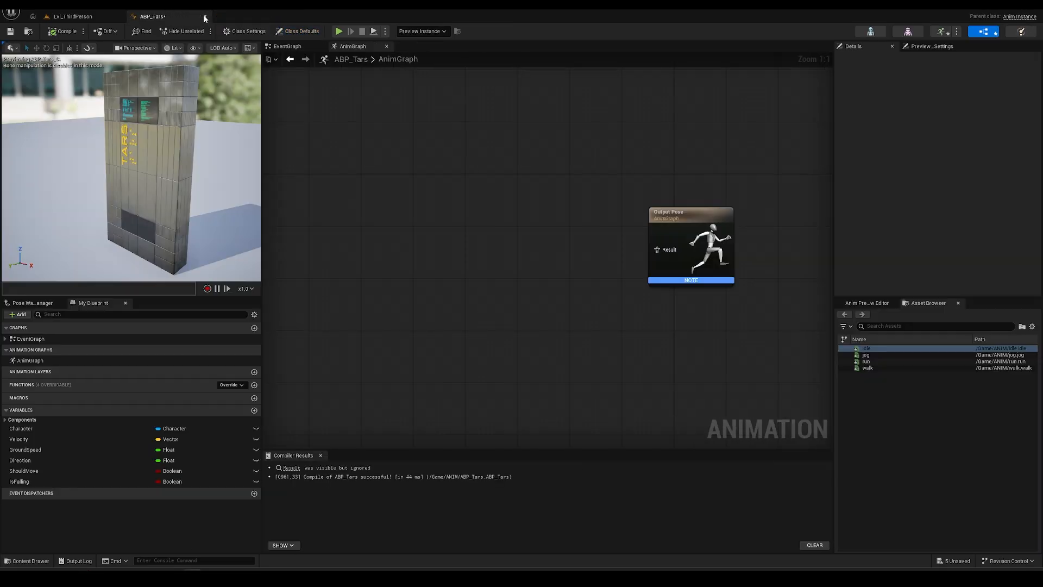
click(93, 17)
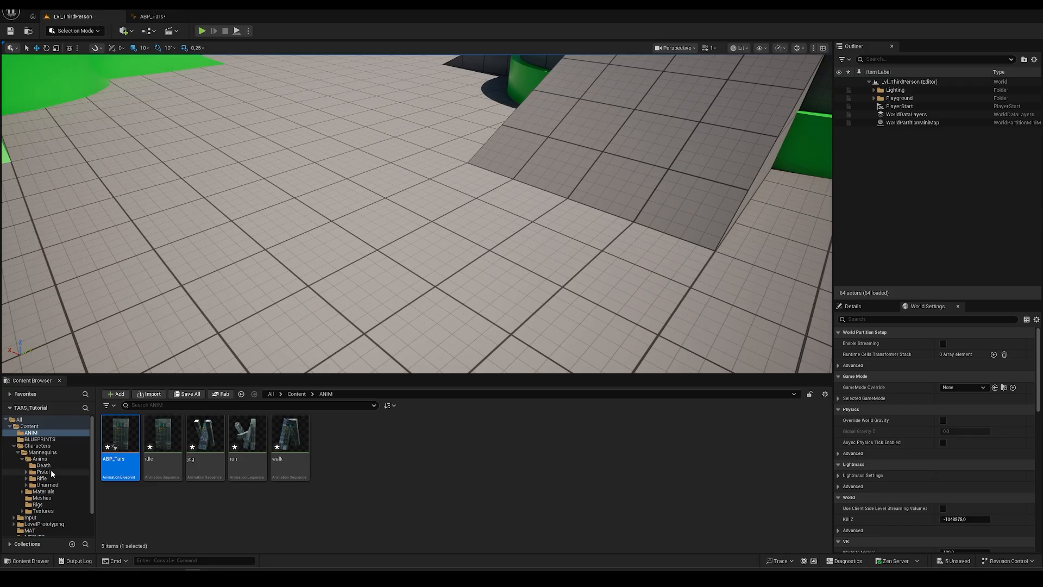
- Set BP_TarsCharacter's mesh Anim Class to ABP_Tars, then compile and save the blueprint
click(40, 440)
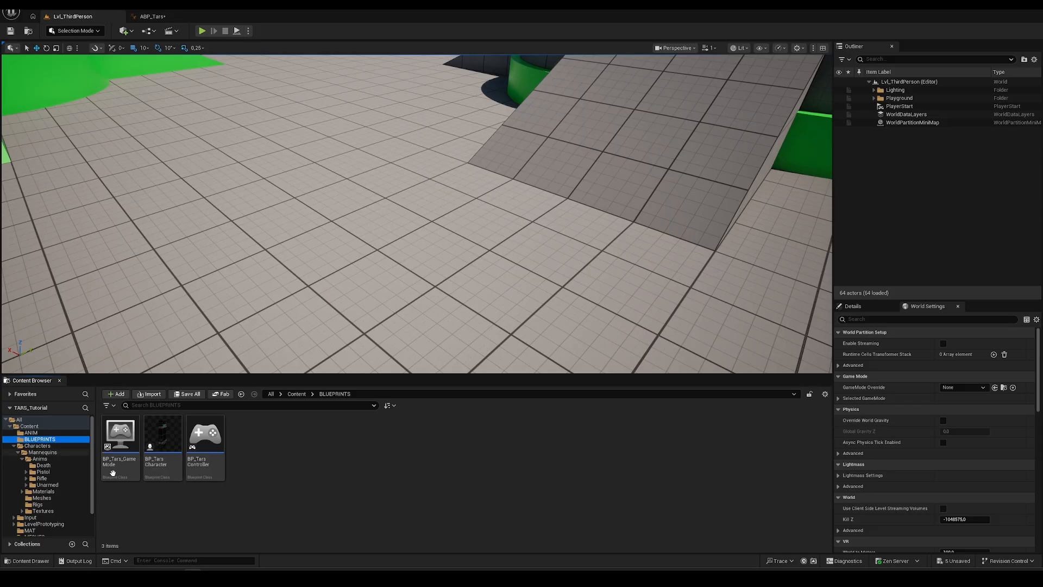
double_click(158, 435)
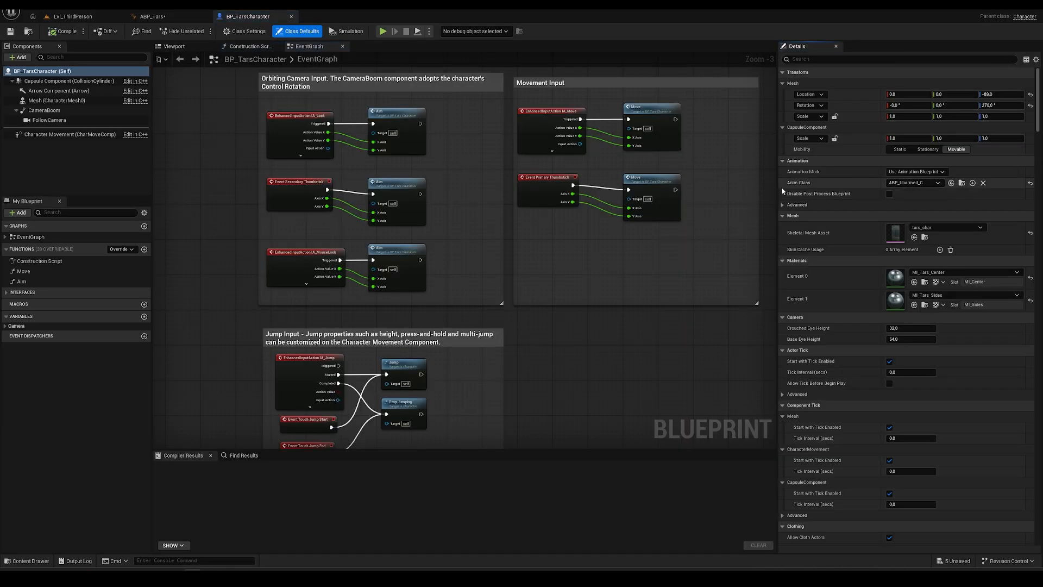
click(926, 183)
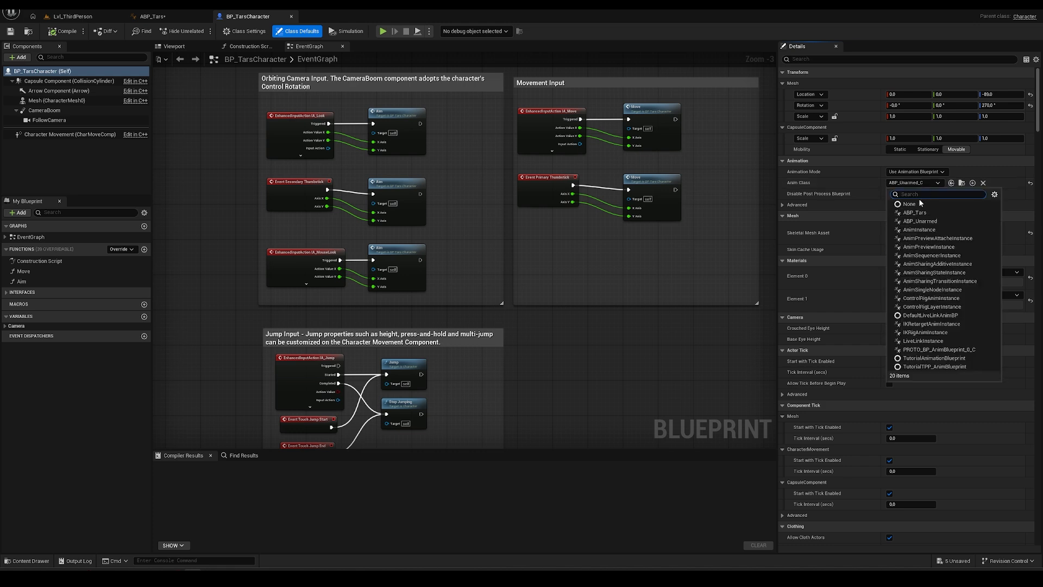
click(915, 213)
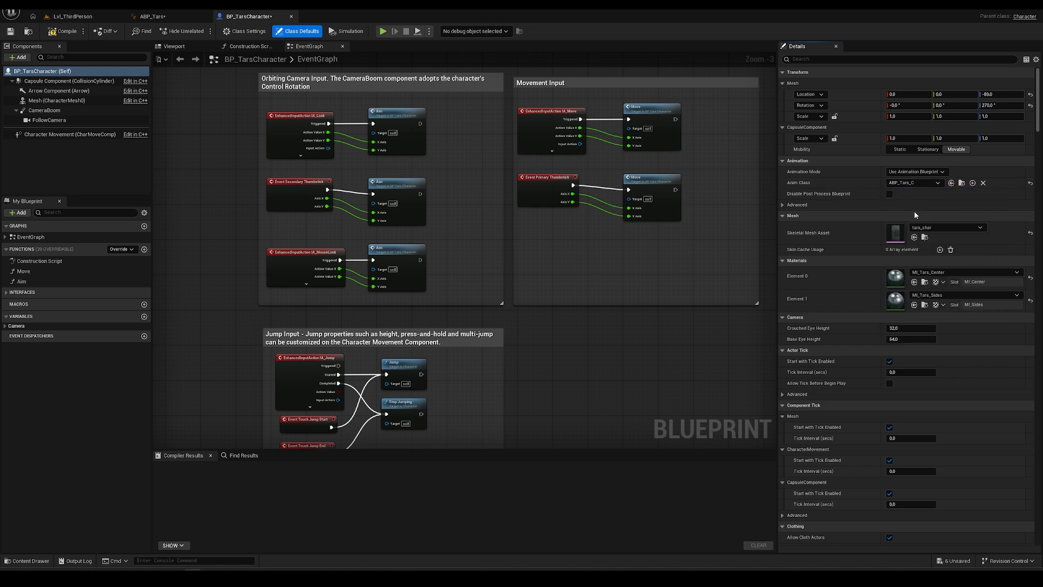
click(64, 31)
click(9, 34)
click(71, 17)
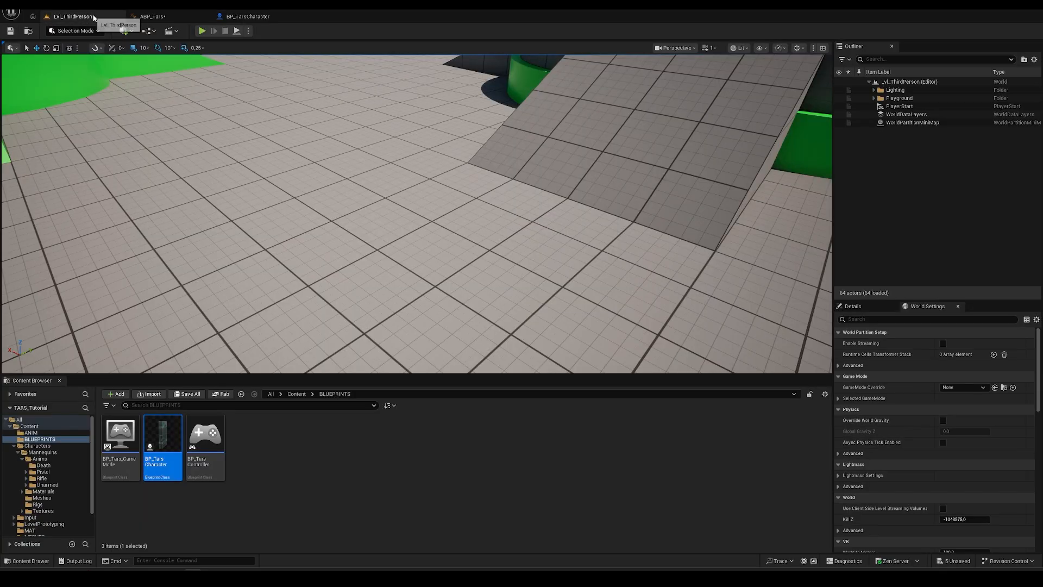
- Play-test the level moving TARS with A, stop, then return to the ABP_Tars AnimGraph
click(203, 32)
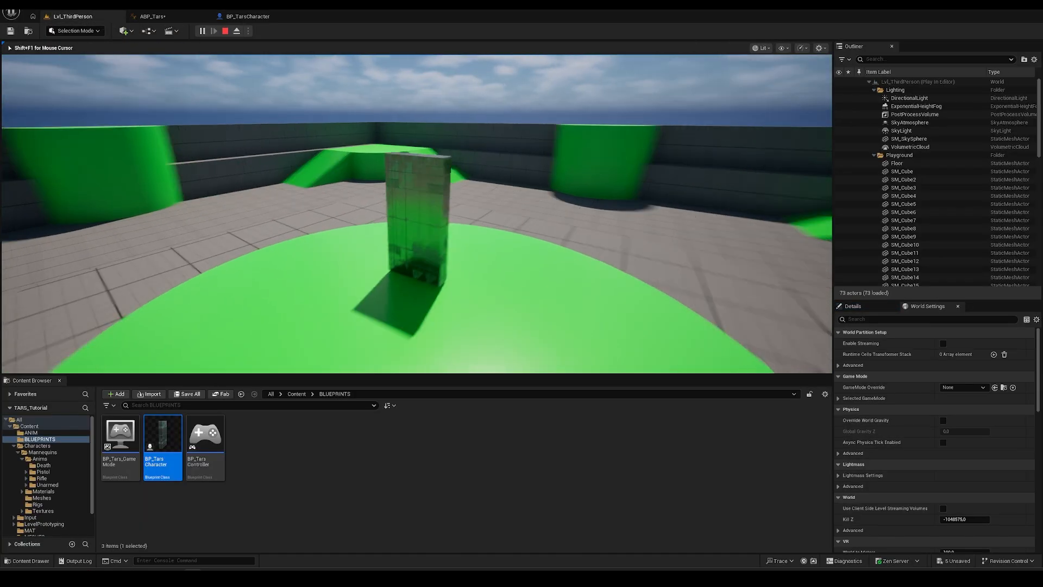
key(a)
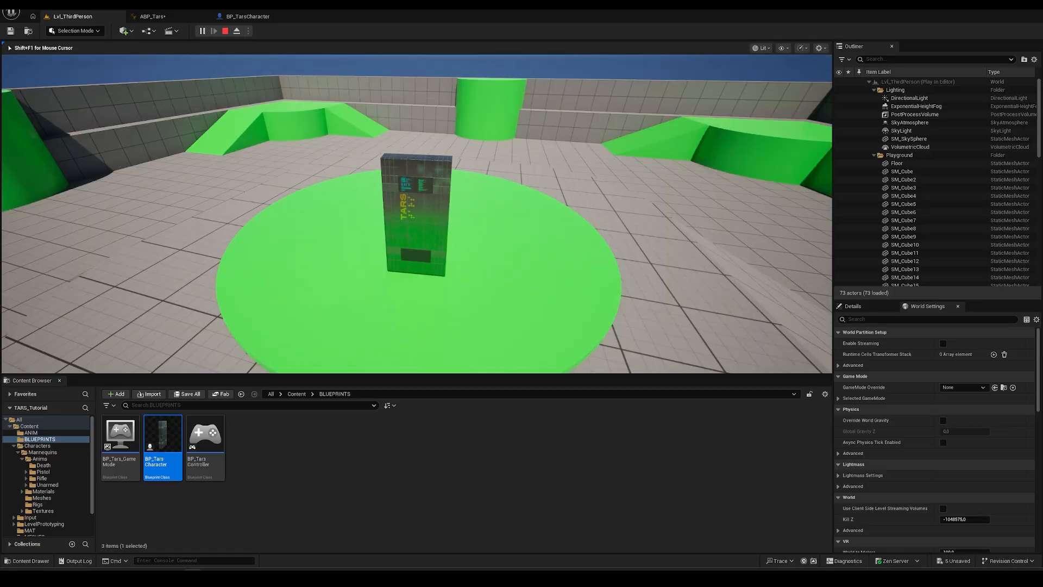
key(a)
key(Escape)
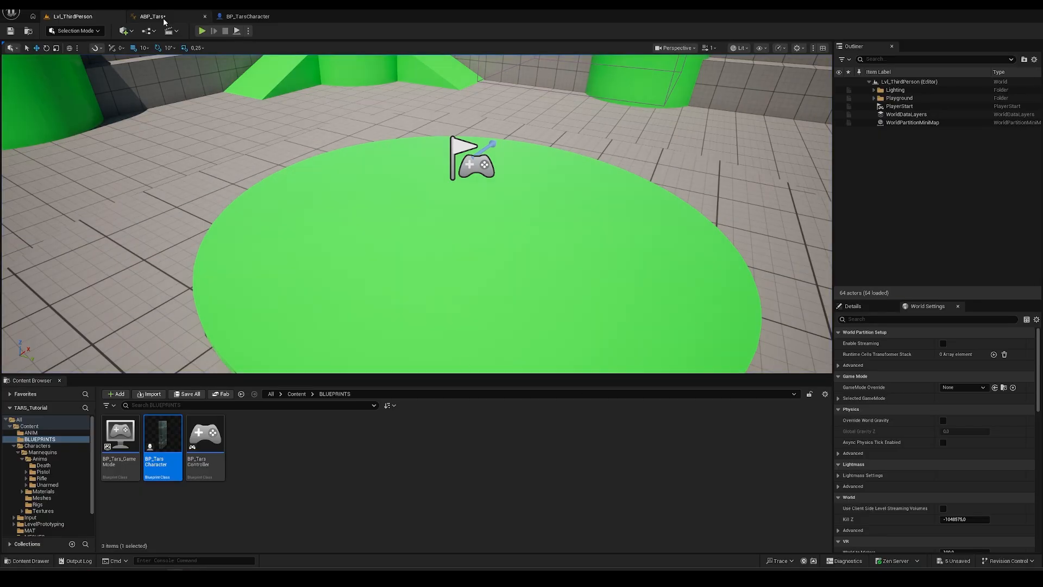
click(153, 17)
right_drag(512, 279, 559, 293)
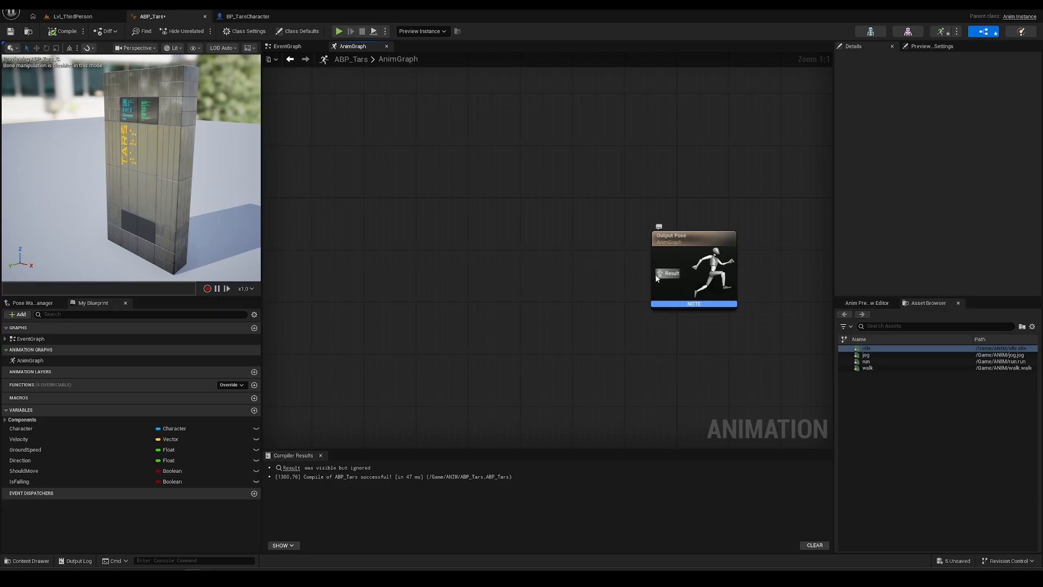
- Add a Locomotion state machine feeding Output Pose in ABP_Tars, compile, and open it
right_click(437, 273)
text(state)
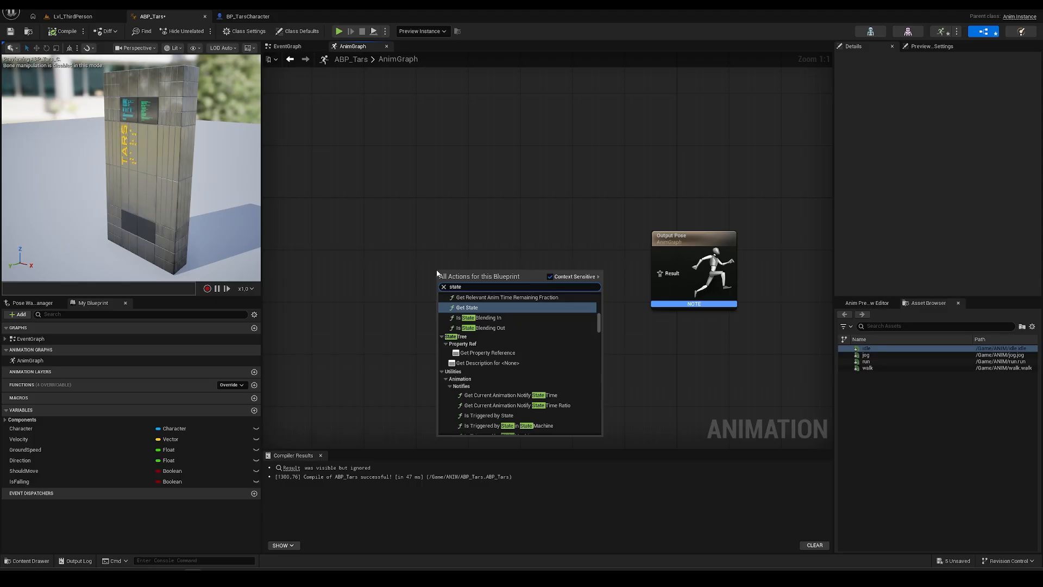
text( machine)
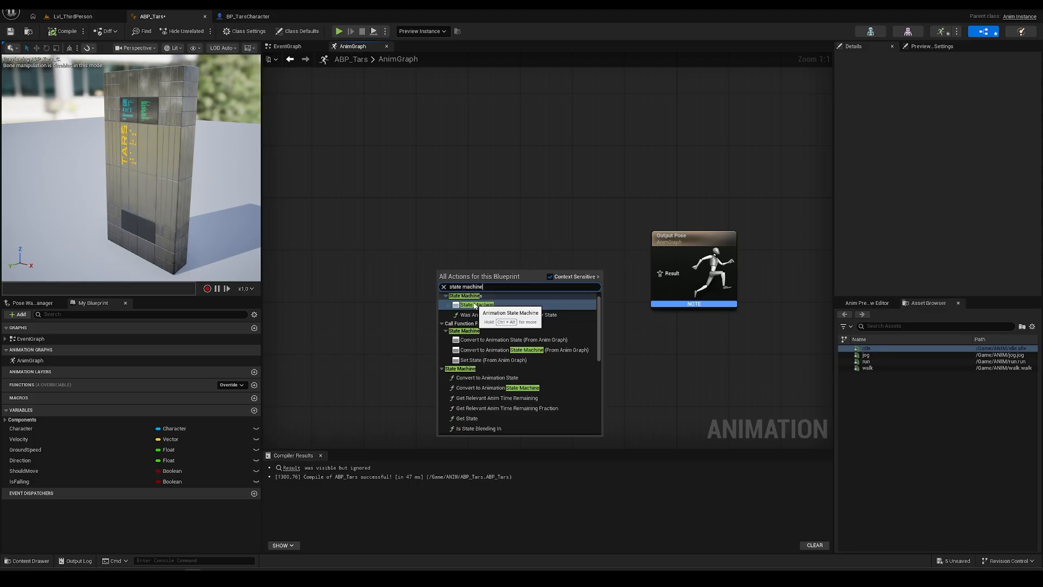
click(475, 304)
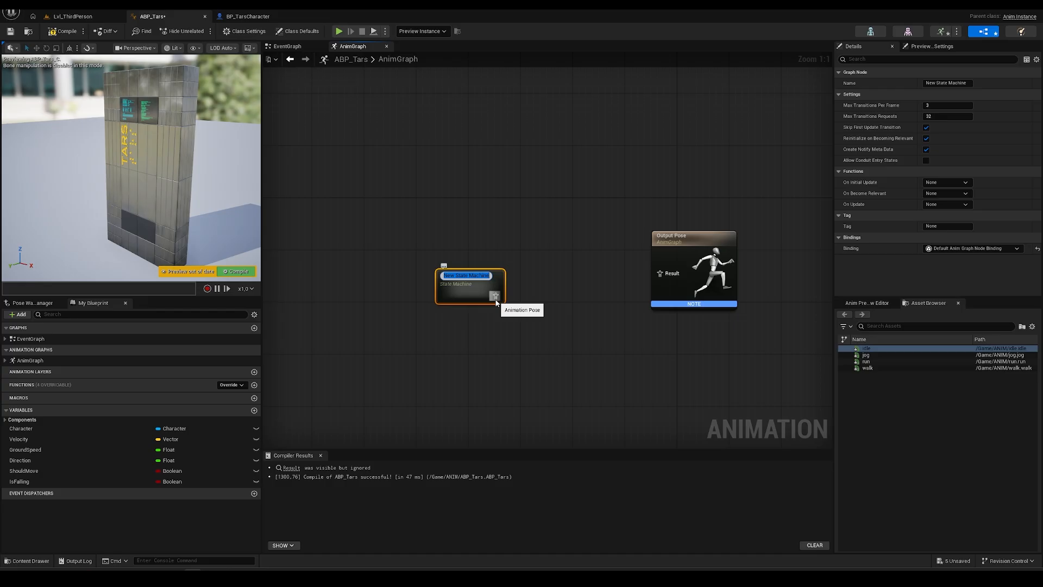
text(Locomotion)
key(Return)
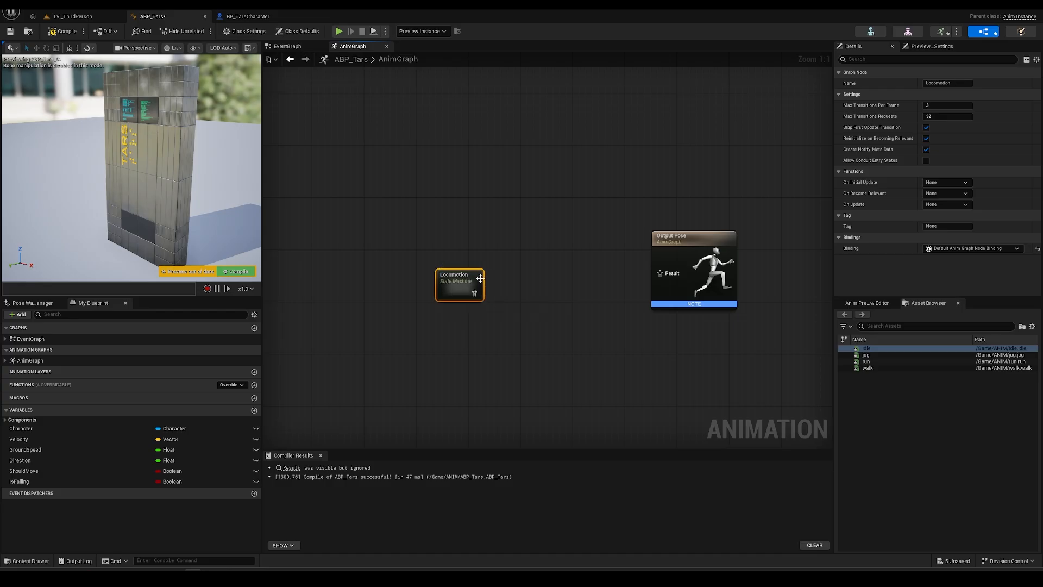
drag(467, 283, 662, 275)
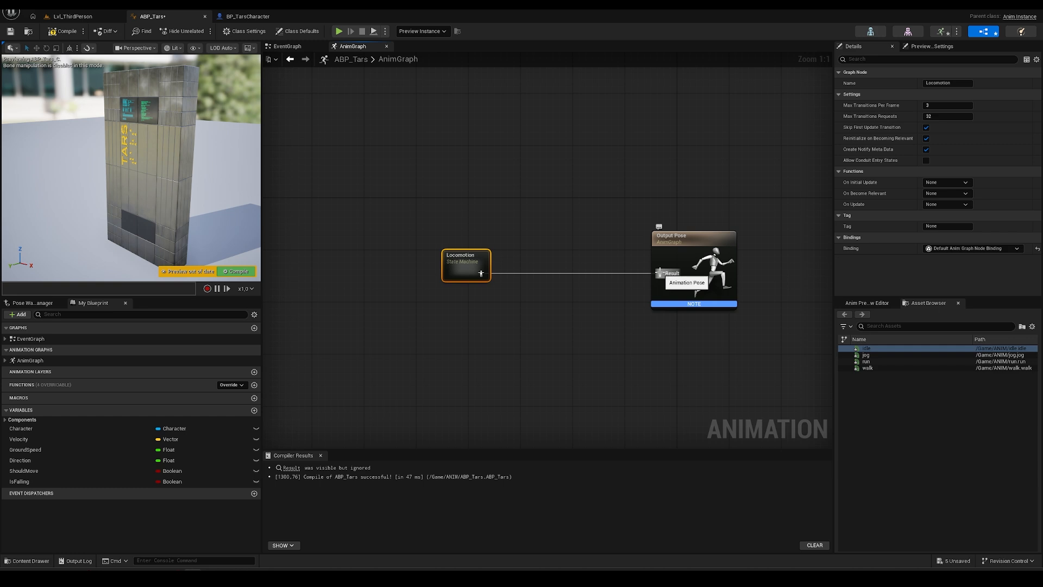
click(65, 32)
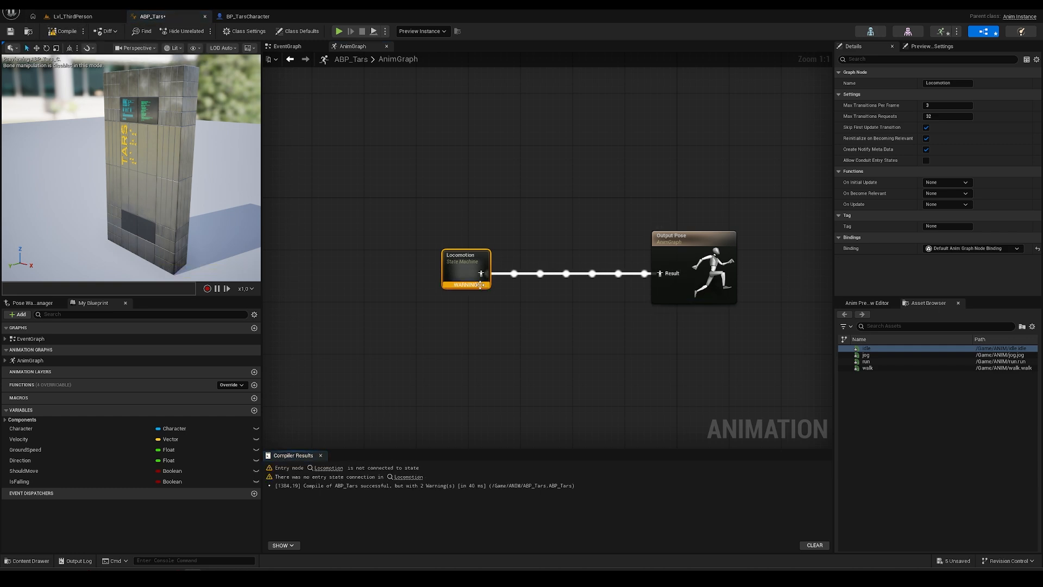
double_click(467, 255)
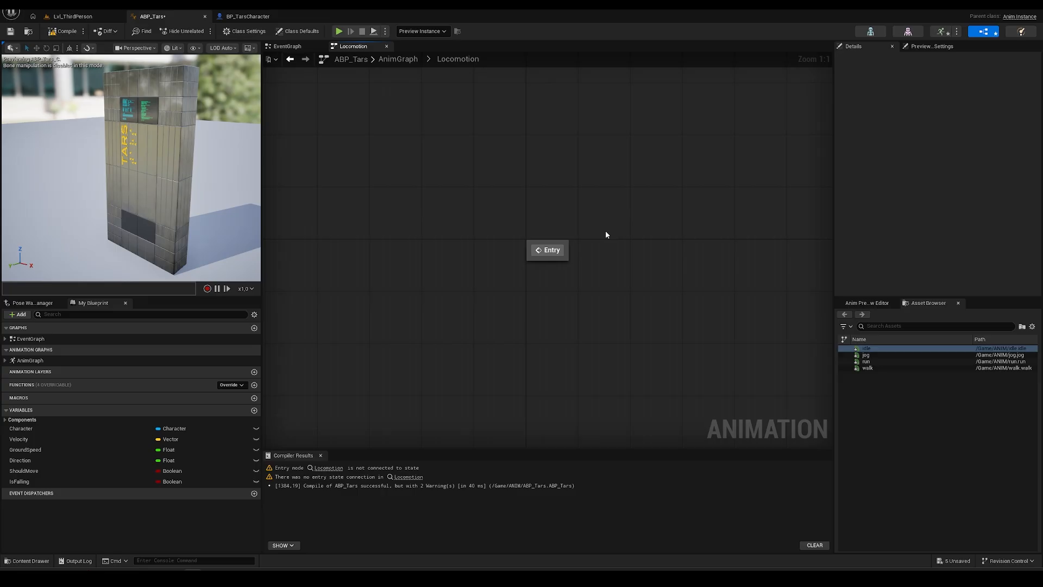
- Add a new state to Locomotion and drop a jog Sequence Player into it
click(548, 249)
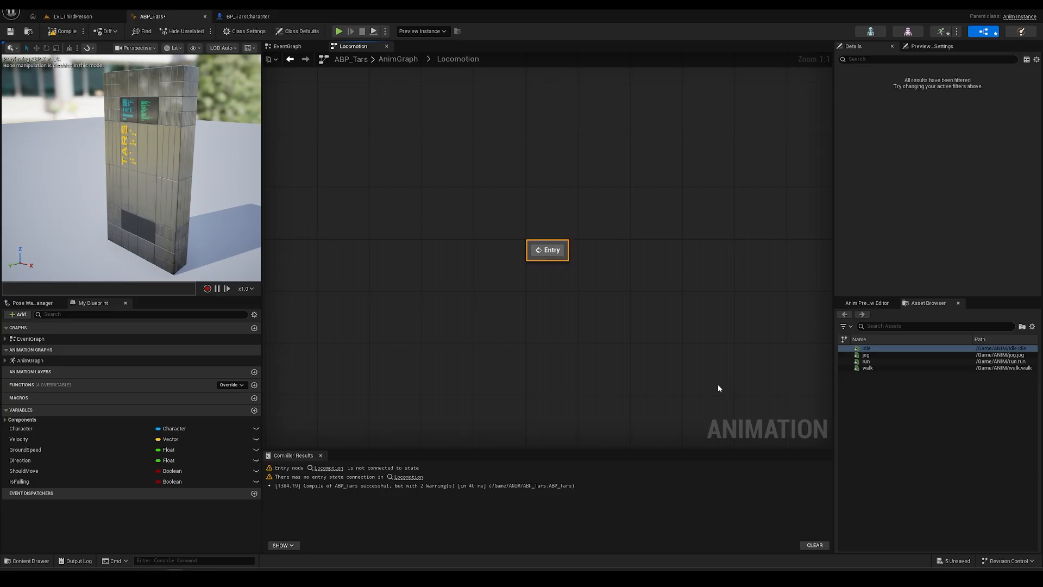
right_drag(582, 336, 465, 347)
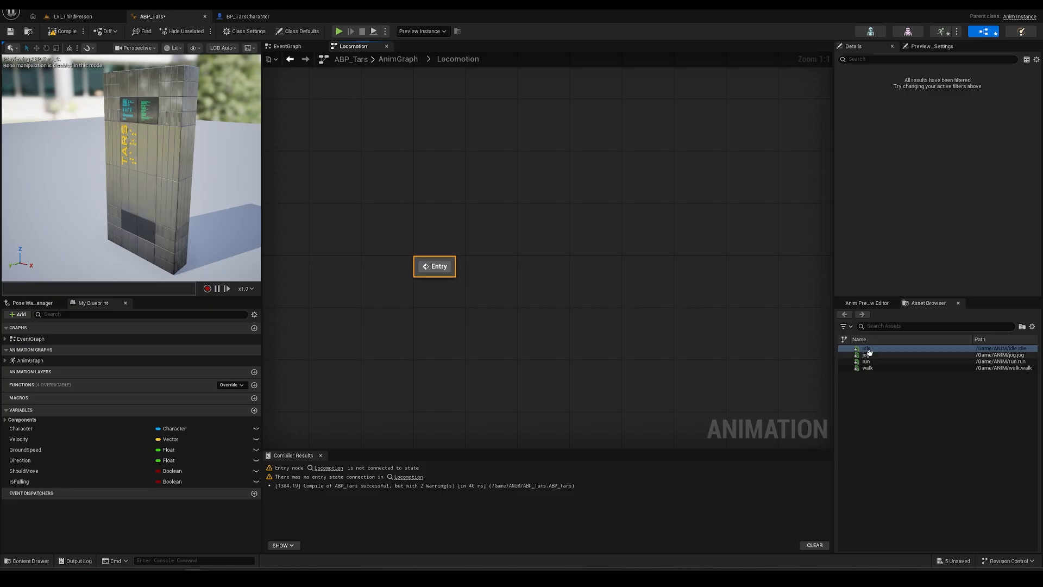
right_click(498, 263)
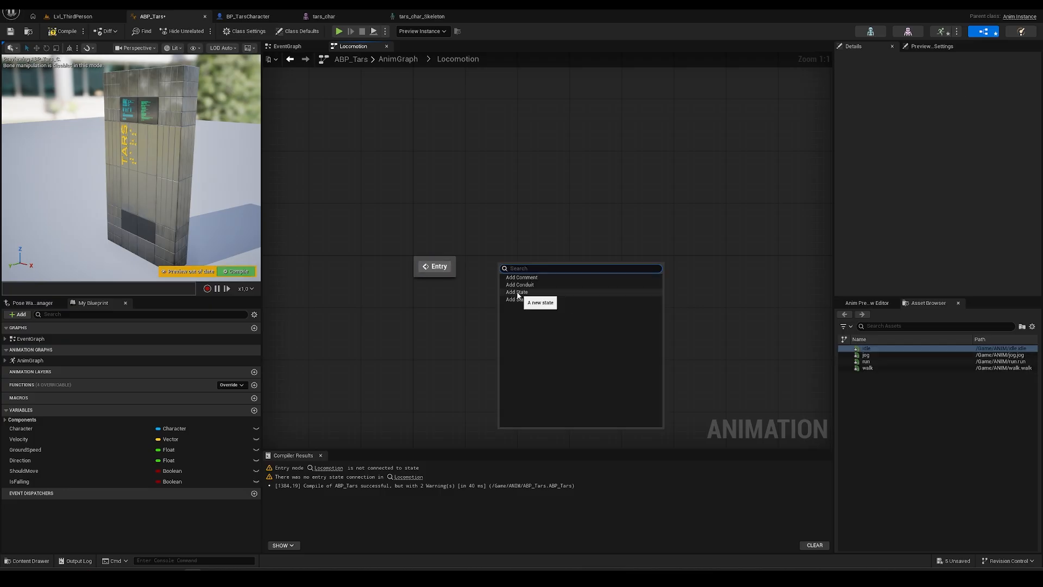
right_click(508, 245)
click(530, 273)
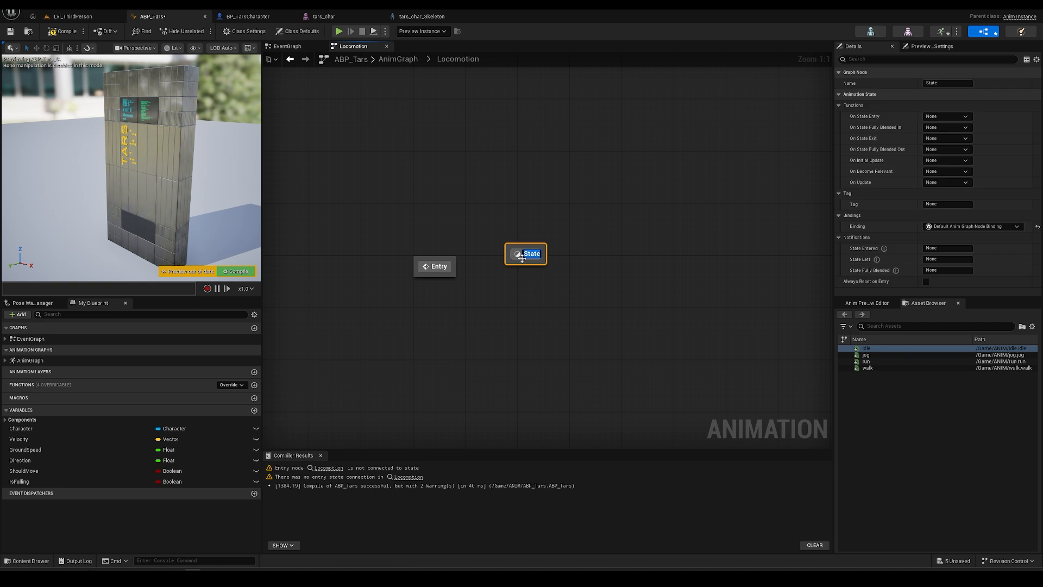
double_click(526, 254)
drag(866, 355, 520, 254)
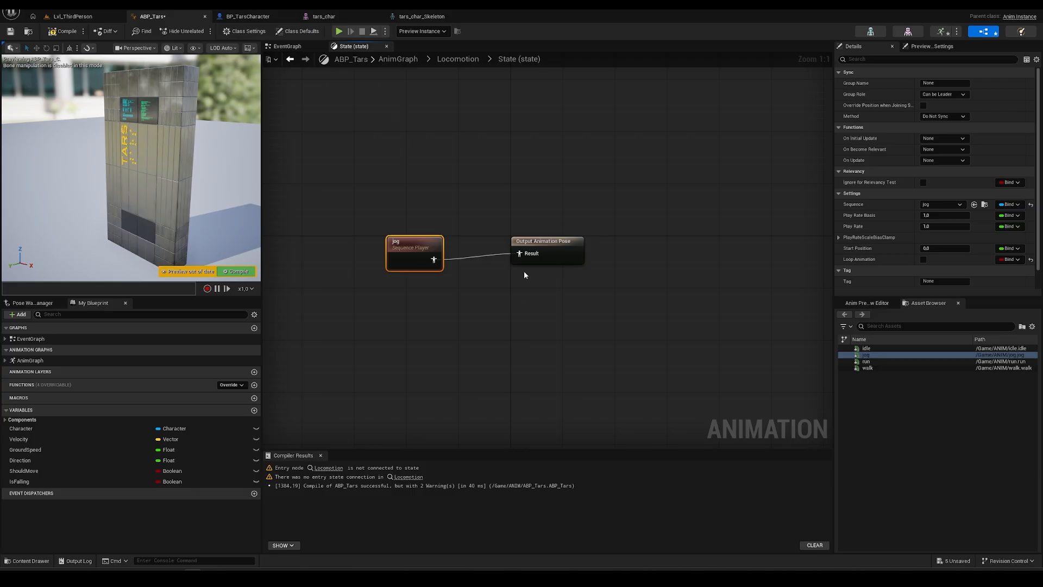
- Delete the test State node from the Locomotion state machine
click(456, 60)
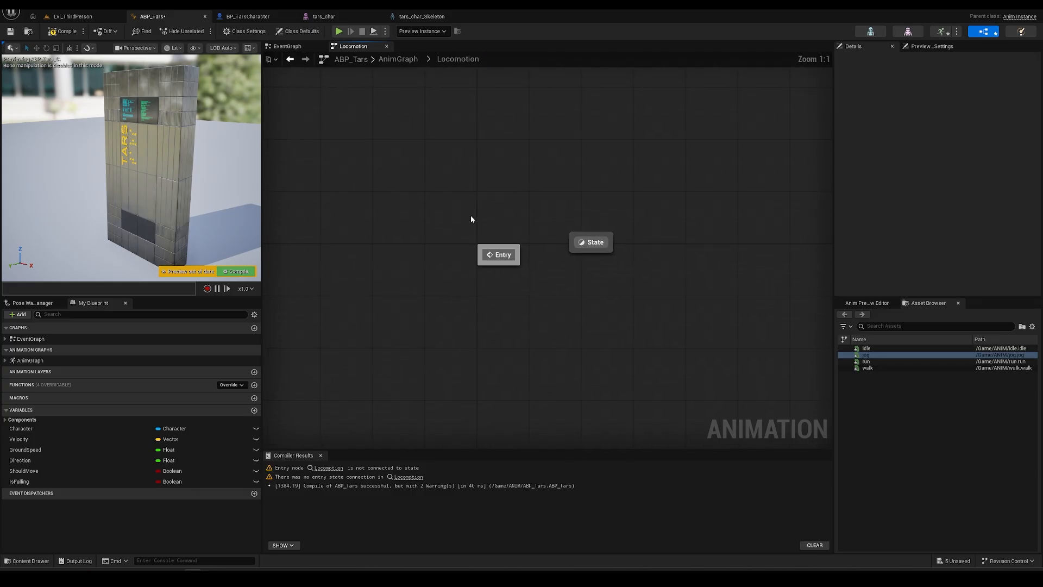
click(597, 244)
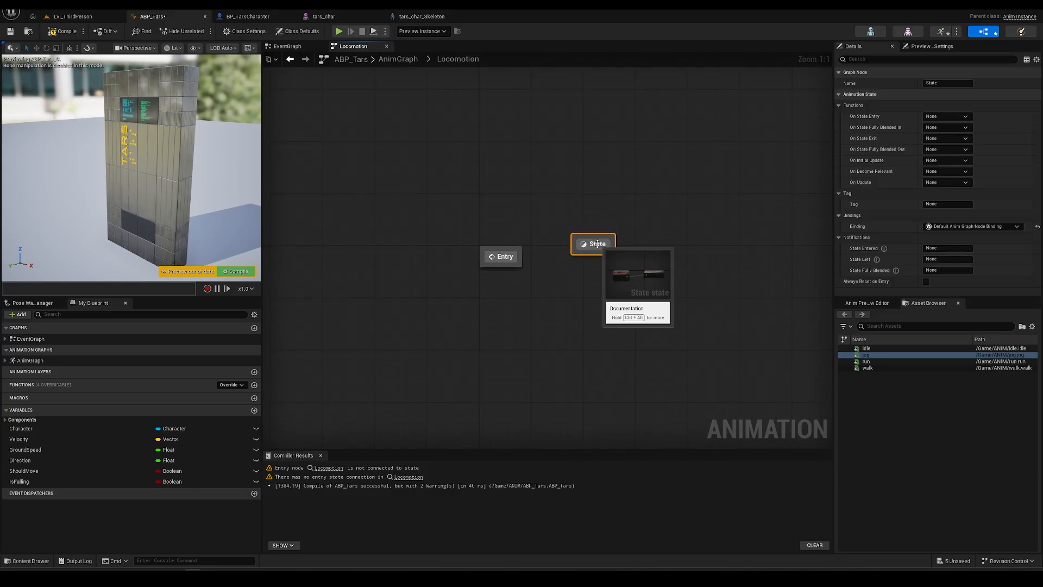
key(Delete)
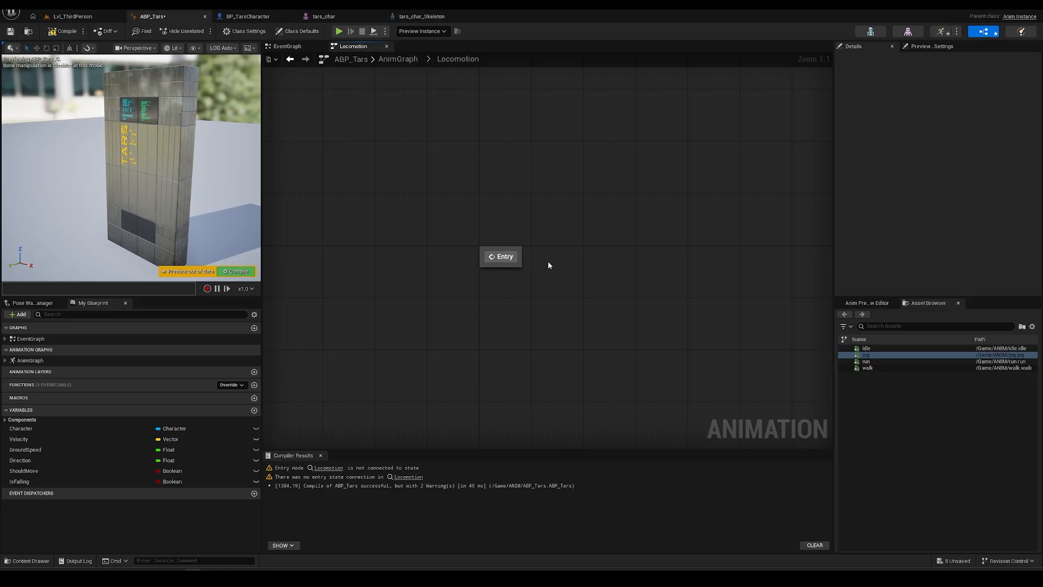
- Create an idle state from the idle animation asset and arrange its player node
click(874, 349)
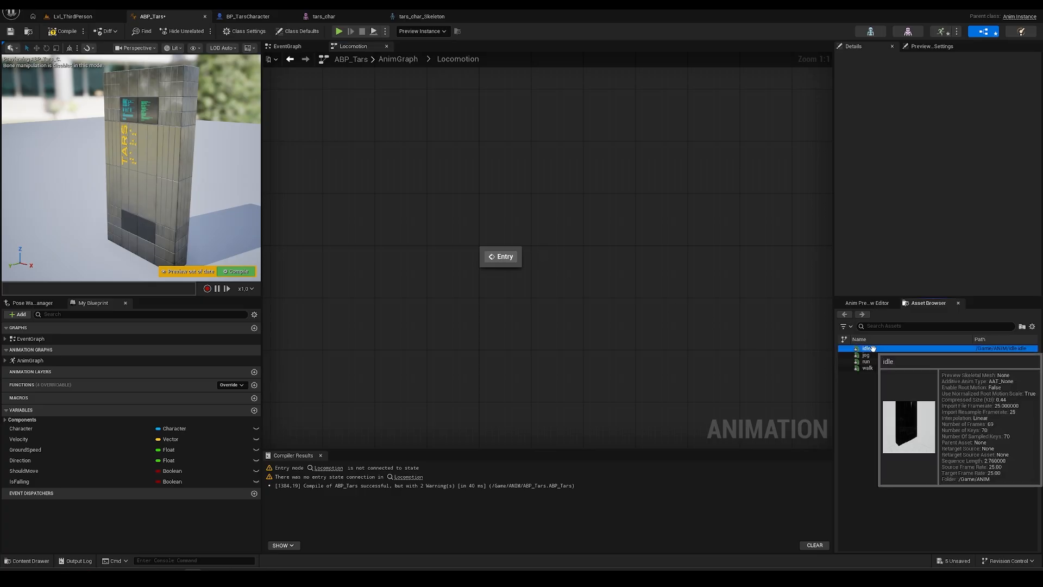
drag(877, 348, 638, 305)
drag(571, 256, 572, 260)
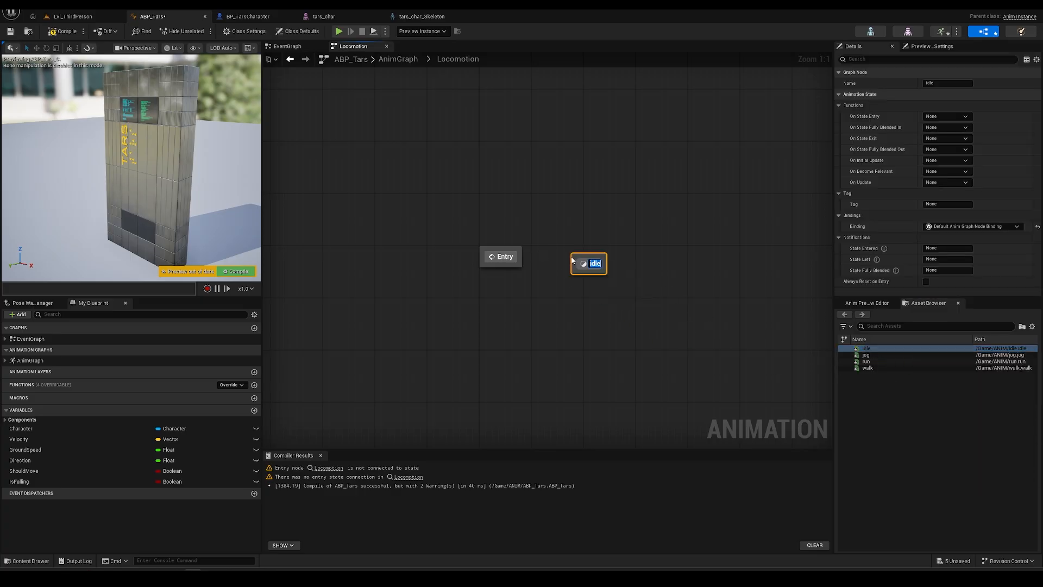
double_click(588, 264)
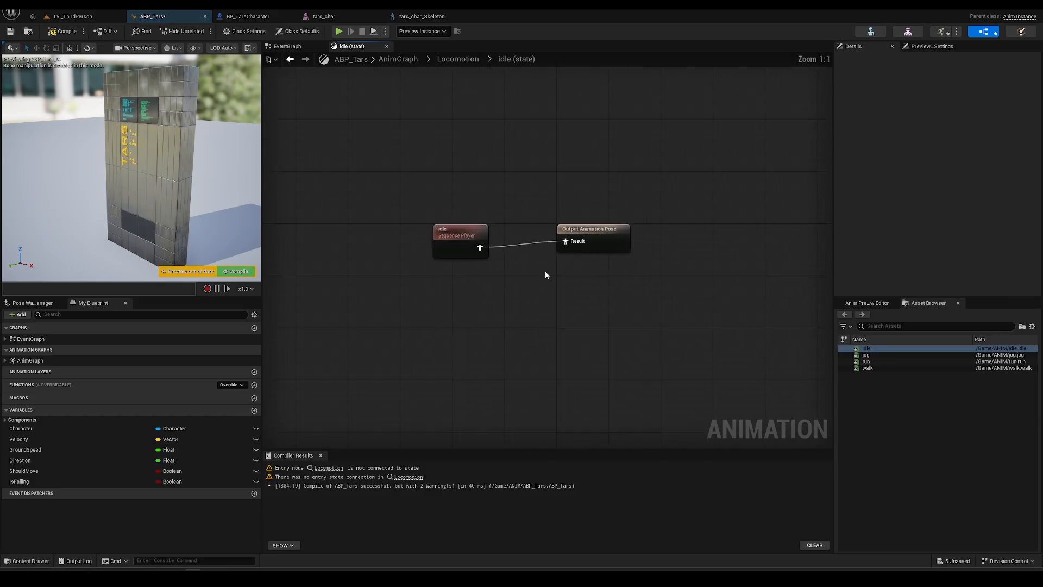
drag(450, 243, 481, 234)
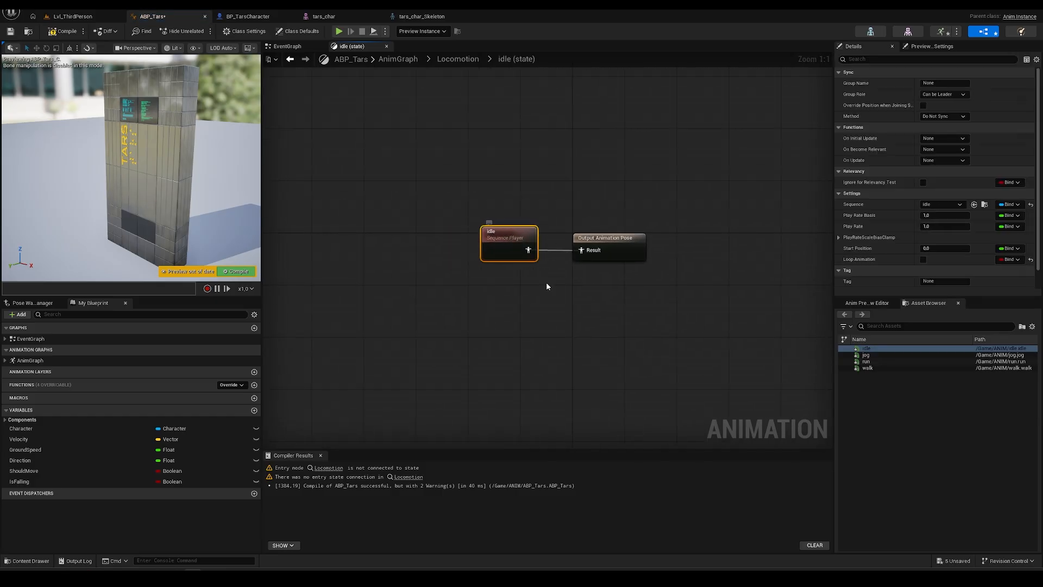
click(456, 59)
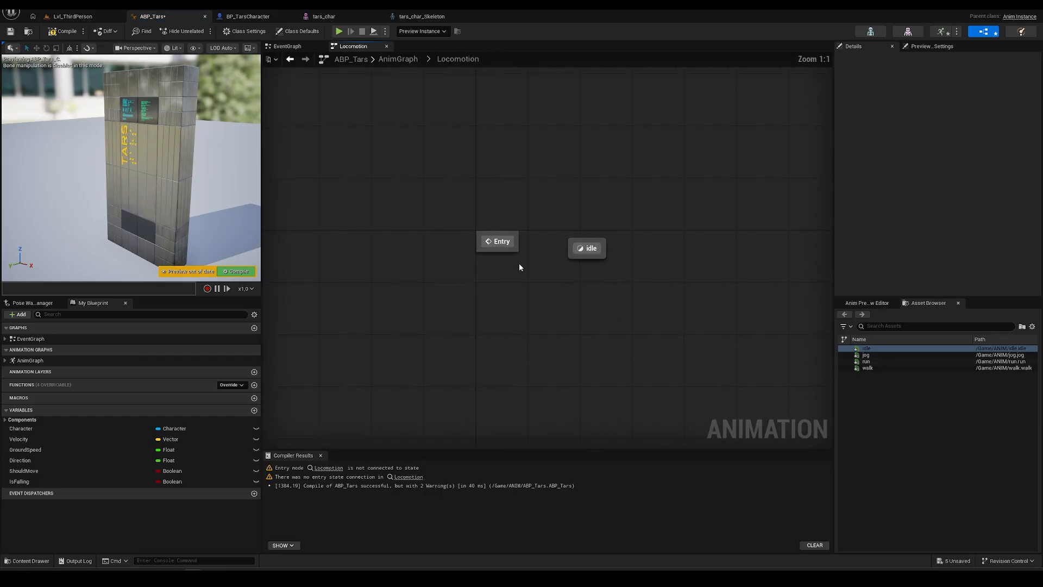
- Connect Entry to the idle state and compile ABP_Tars without warnings
mouse_move(579, 258)
mouse_down()
mouse_move(590, 287)
mouse_move(588, 248)
mouse_up()
click(581, 262)
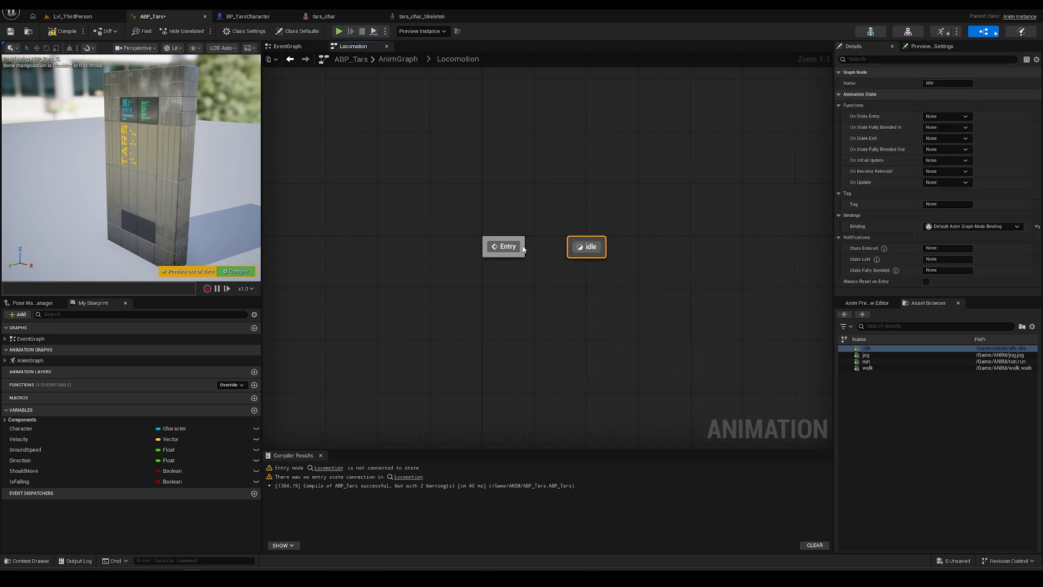
drag(524, 249, 569, 249)
click(228, 271)
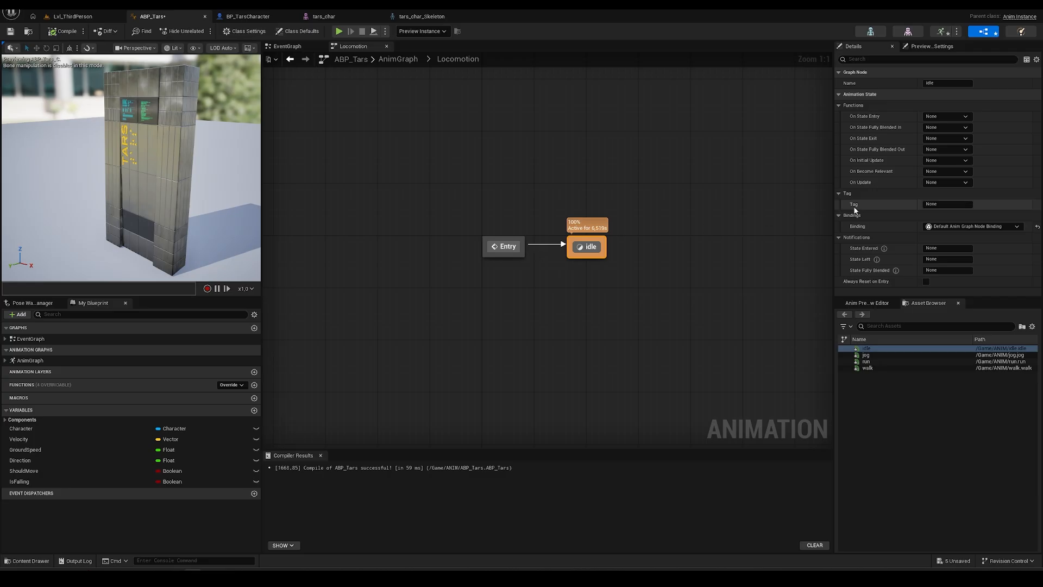
- Tick Loop Animation on the idle Sequence Player, compile ABP_Tars, and play Lvl_ThirdPerson
double_click(589, 247)
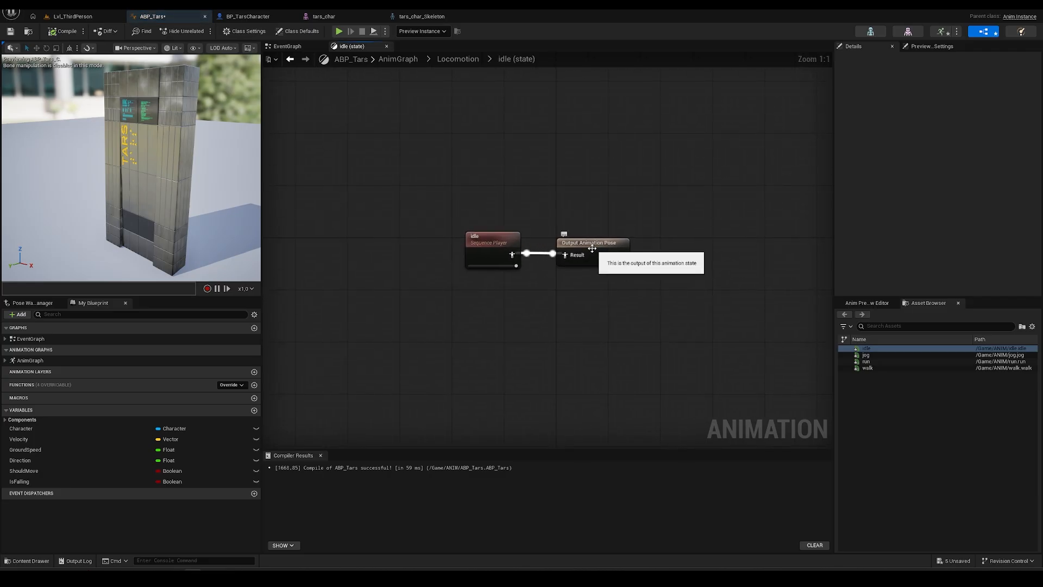
click(501, 235)
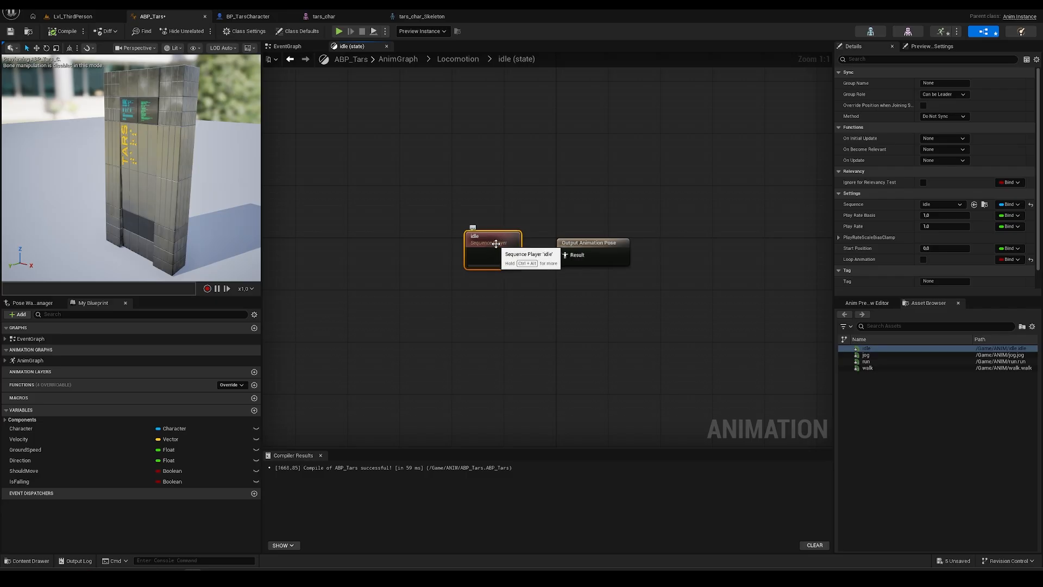
click(923, 260)
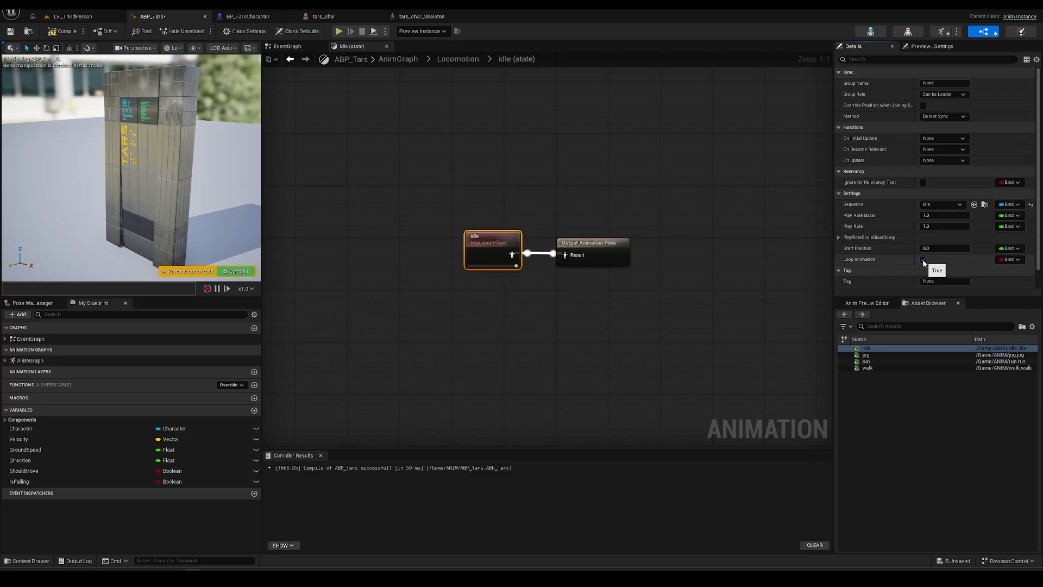
click(62, 32)
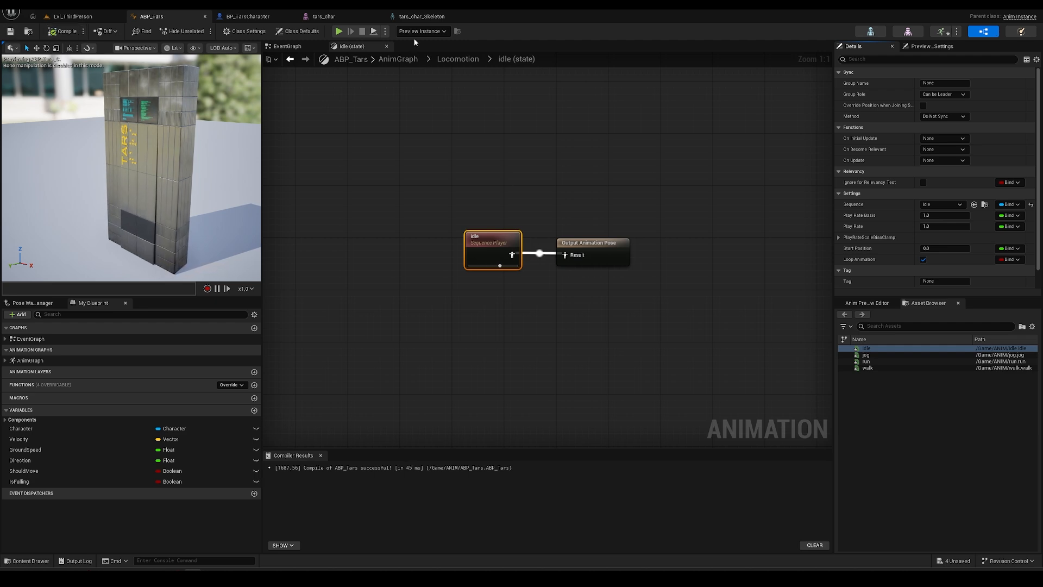
click(458, 59)
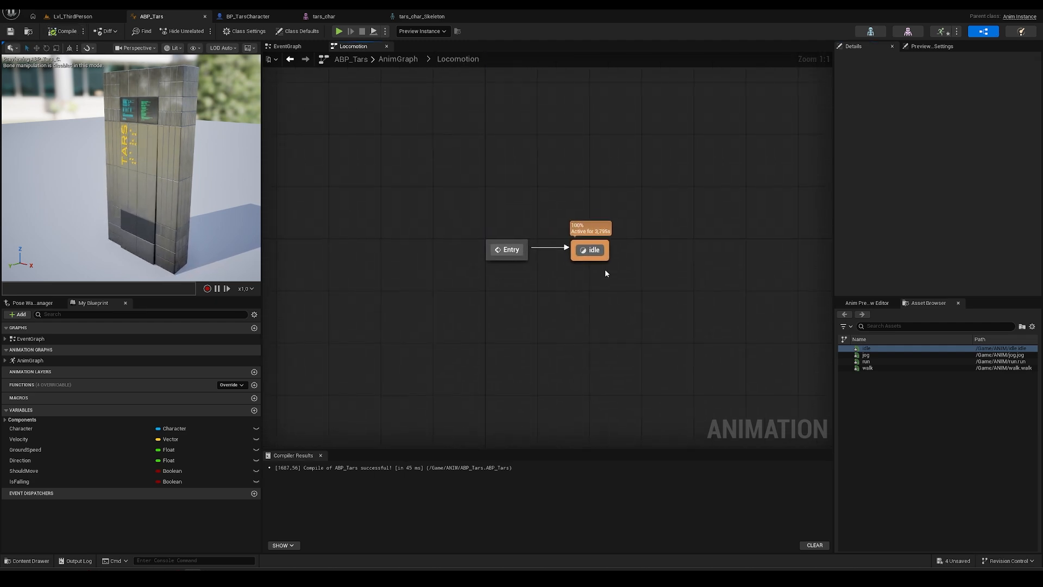
click(86, 20)
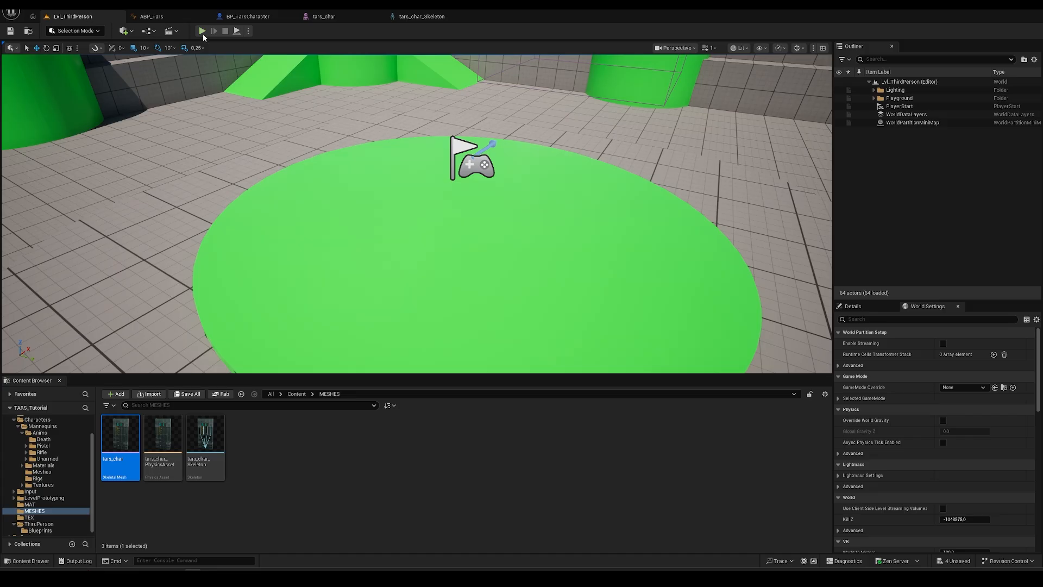
click(202, 31)
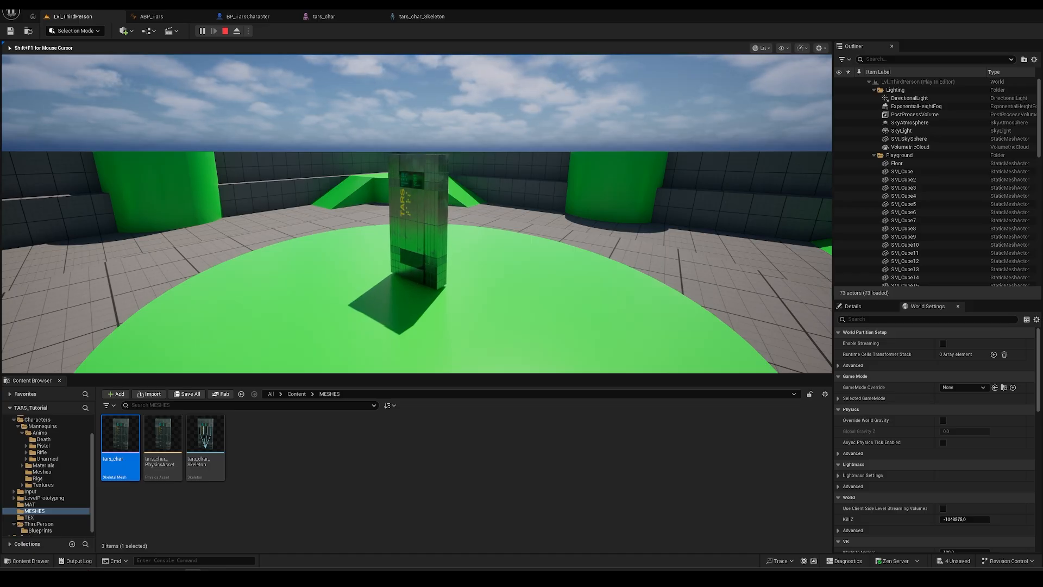
- Stop the play session and review the active idle state in the ABP_Tars Locomotion graph
key(Escape)
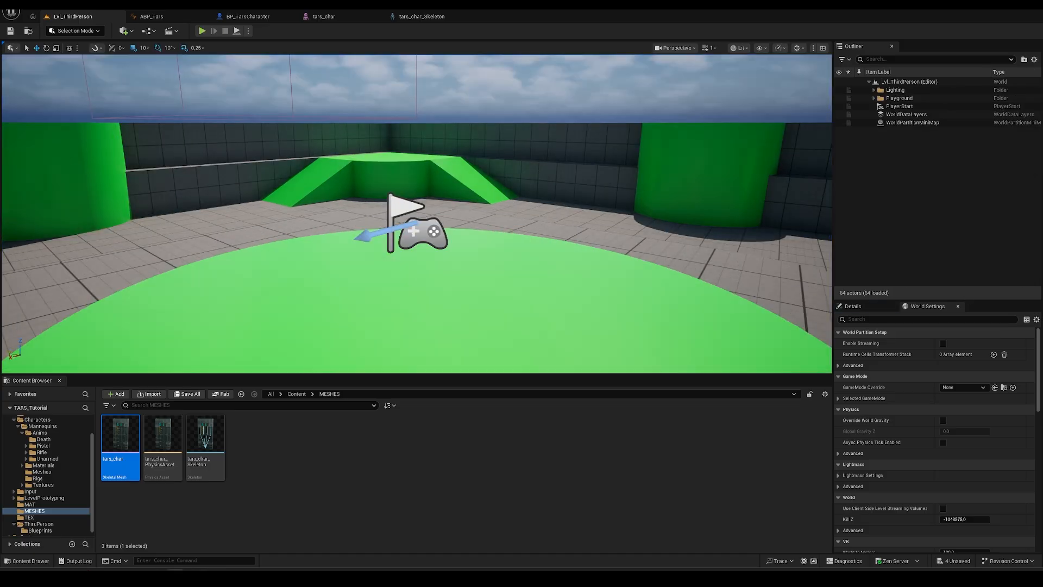
click(152, 16)
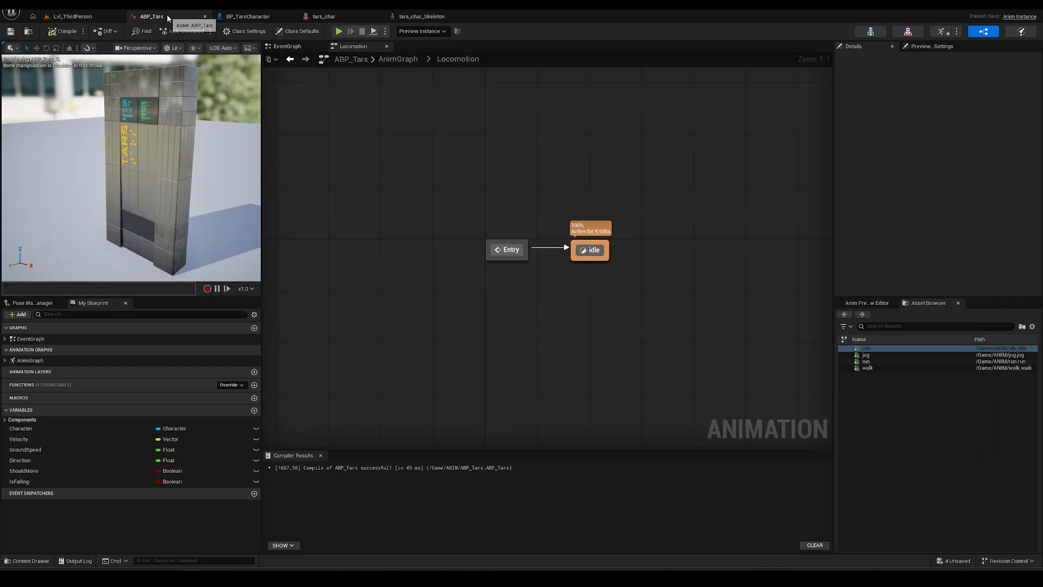
right_drag(624, 275, 536, 310)
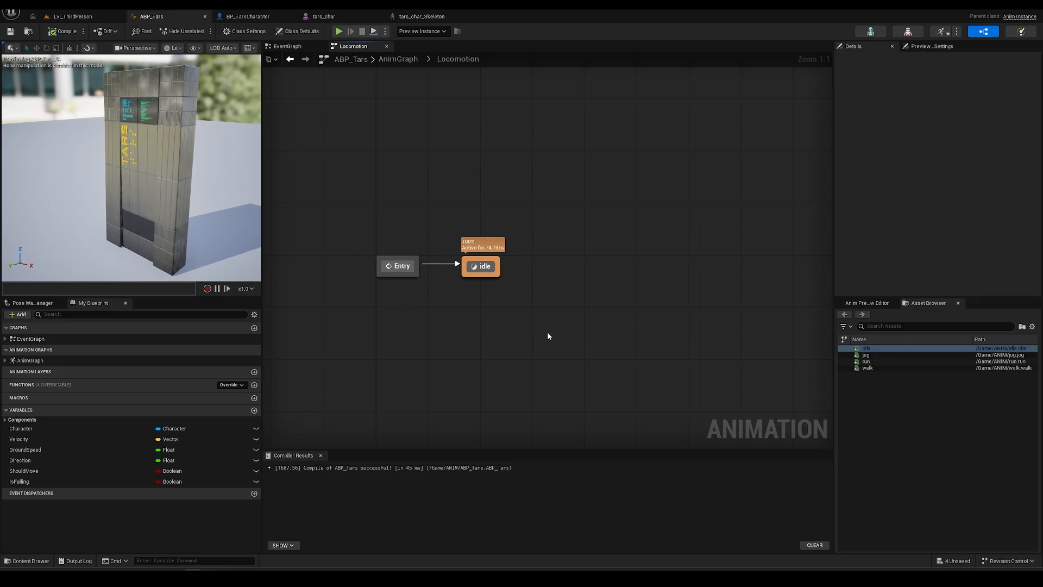
- In the ANIM folder, create a tars_char_Skeleton Blend Space named BS_walk_jog_run
click(68, 16)
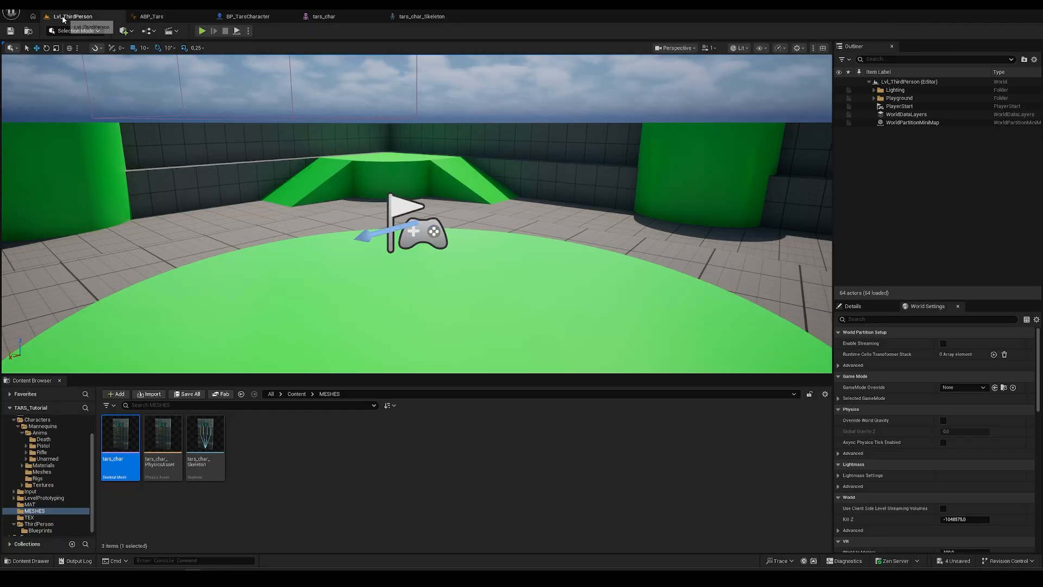
scroll(43, 450, up, 2)
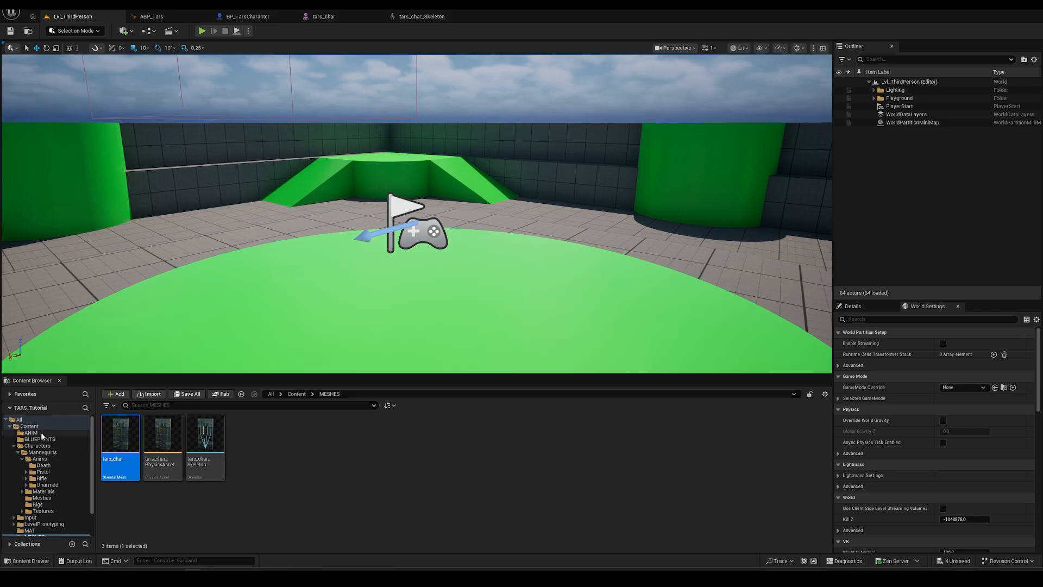
click(31, 433)
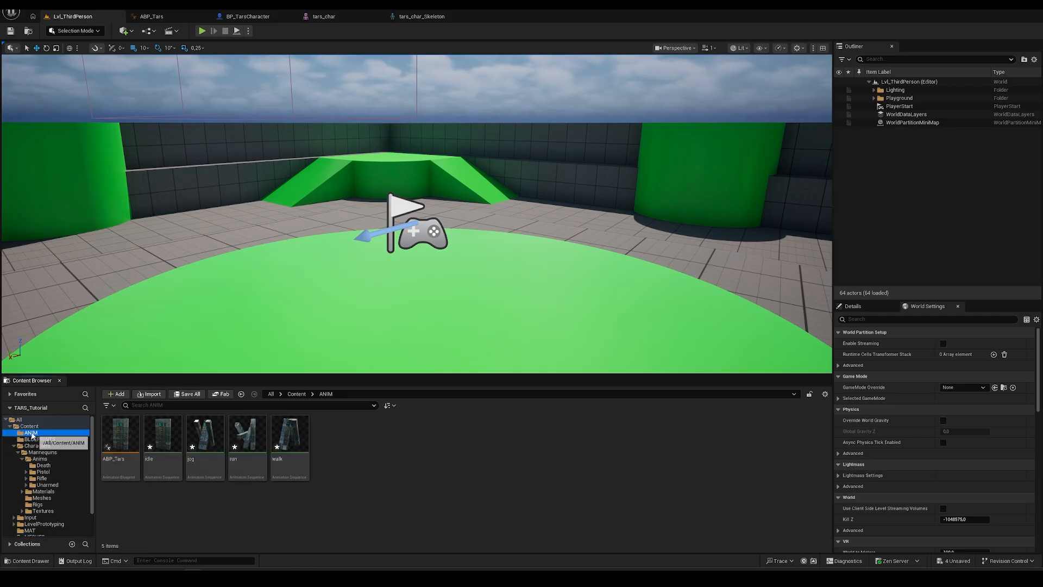
right_click(367, 448)
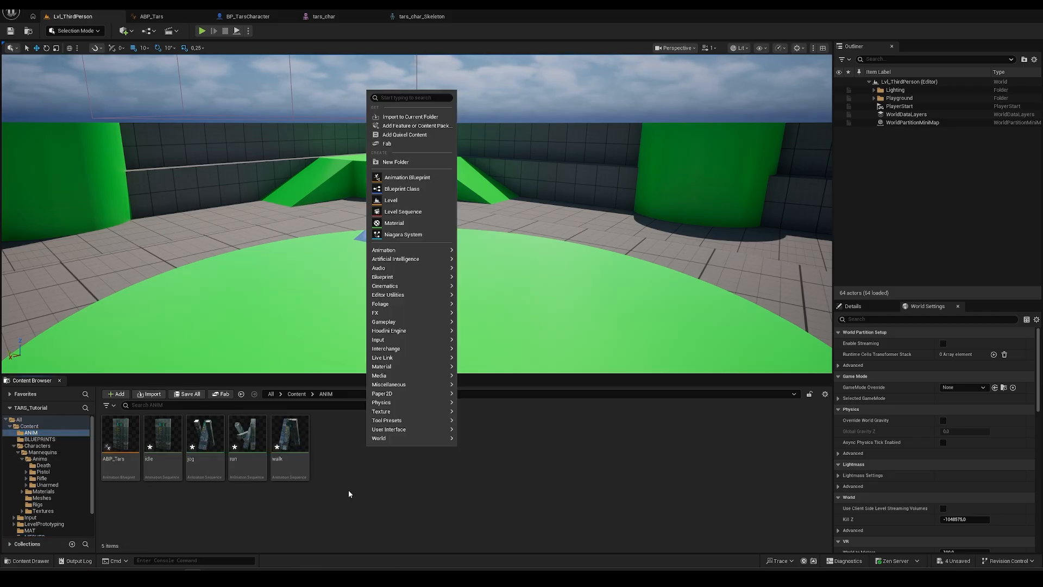
text(blend)
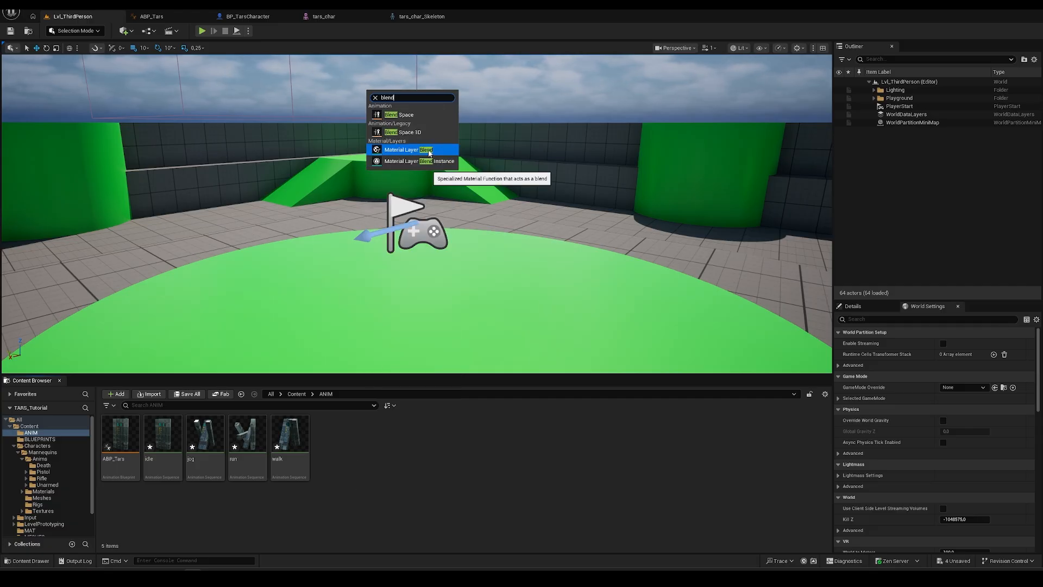
click(414, 114)
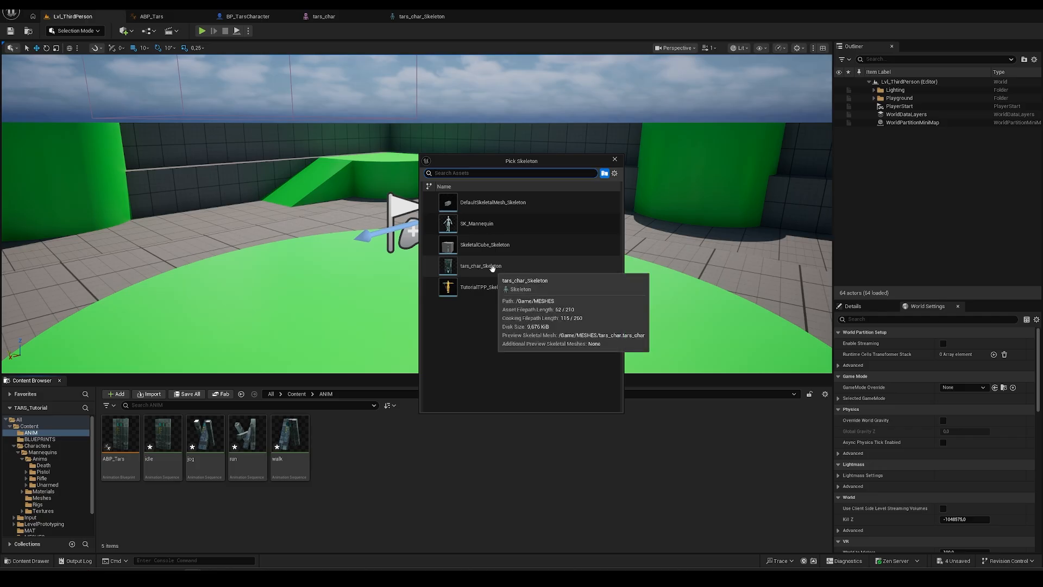
click(475, 267)
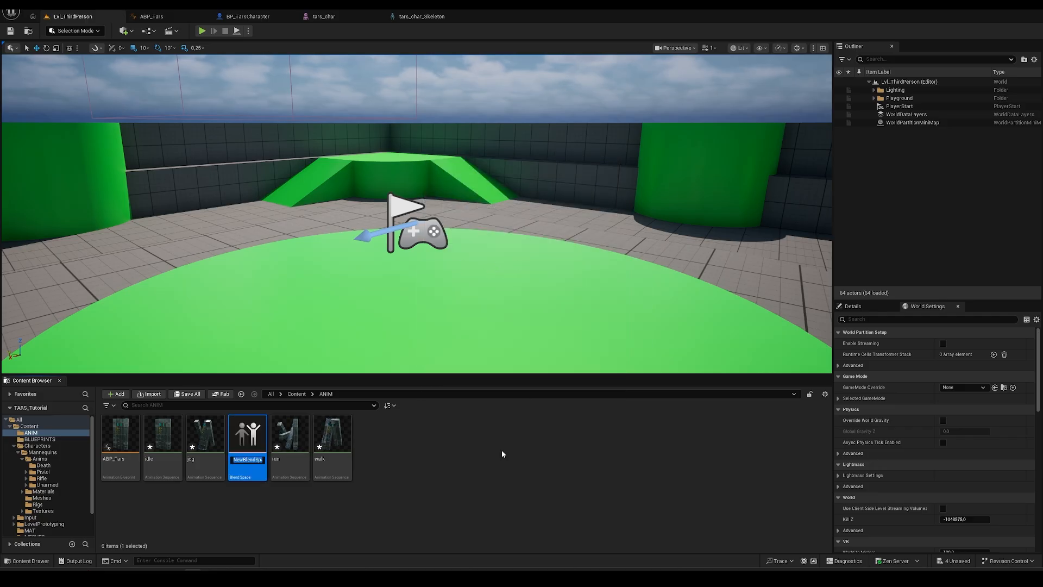
text(BS)
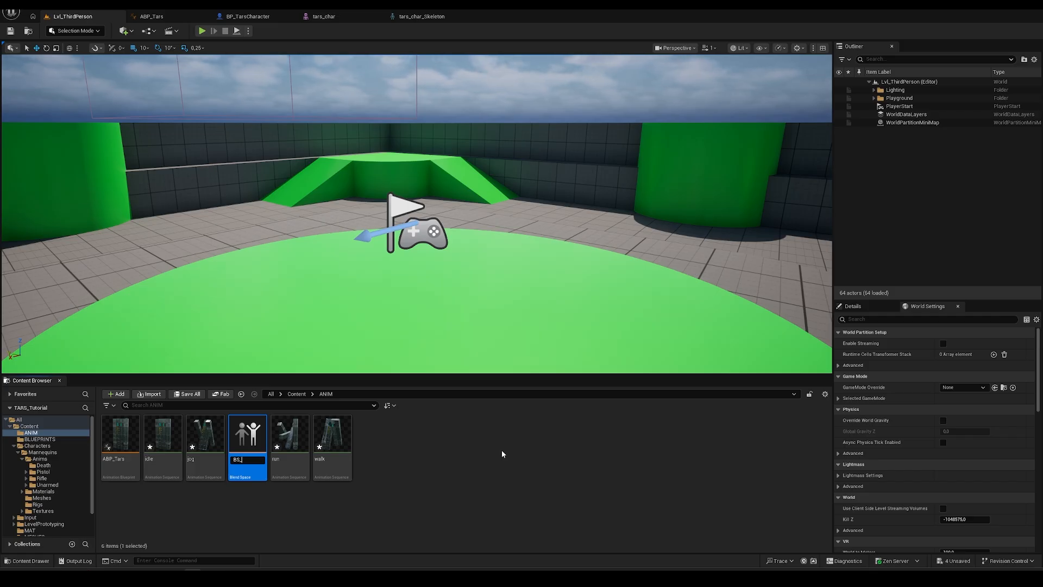
text(_walk_jog_run)
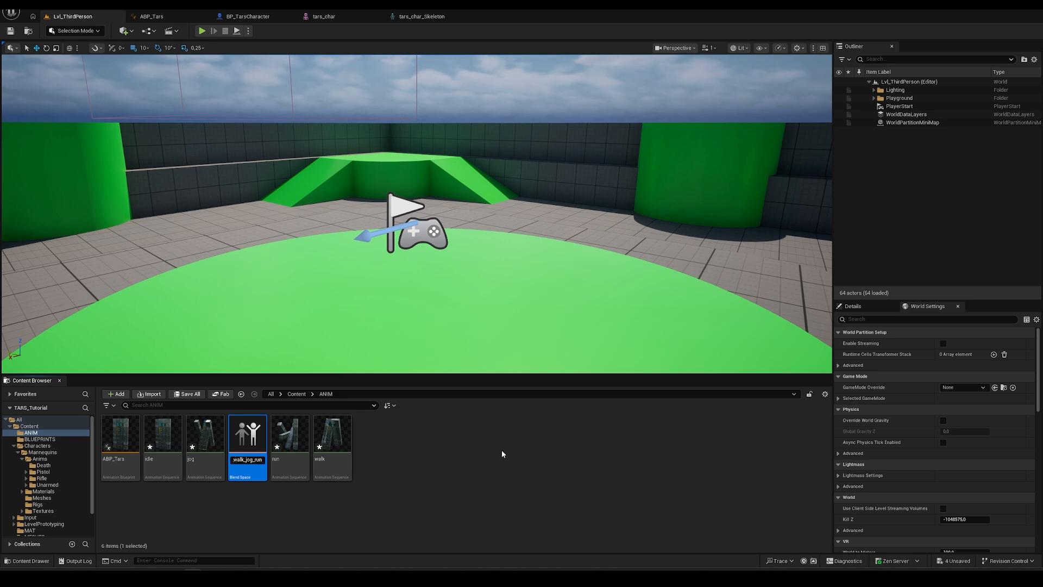
key(Return)
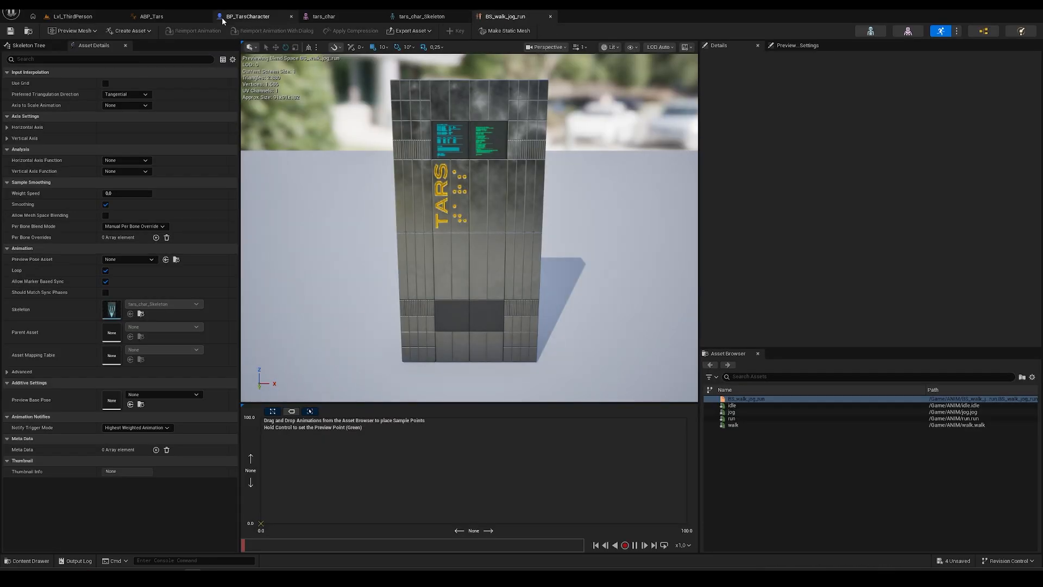
- Close the tars_char and tars_char_Skeleton editors and inspect the blend space preview
click(378, 17)
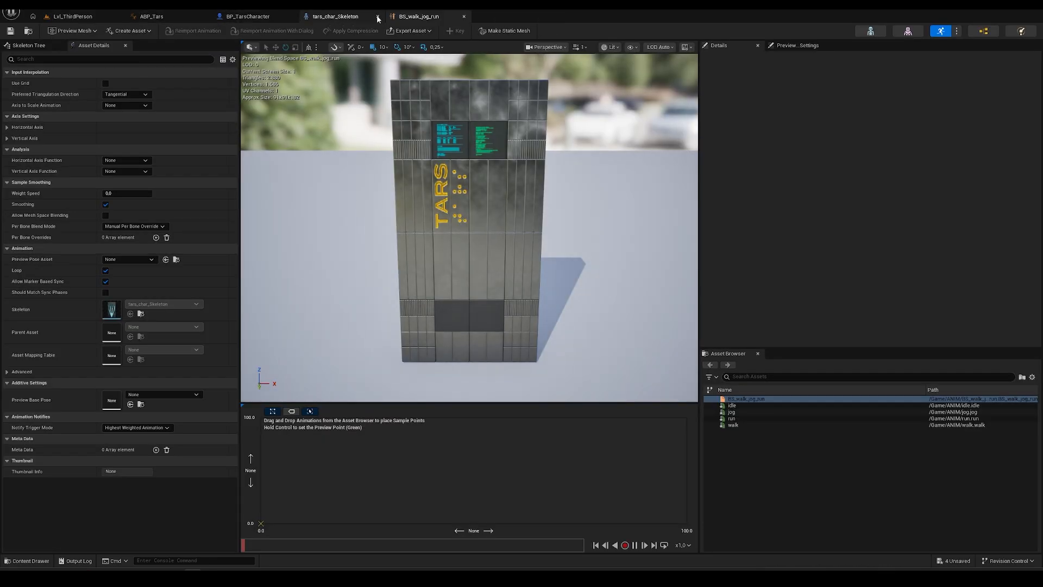
click(379, 16)
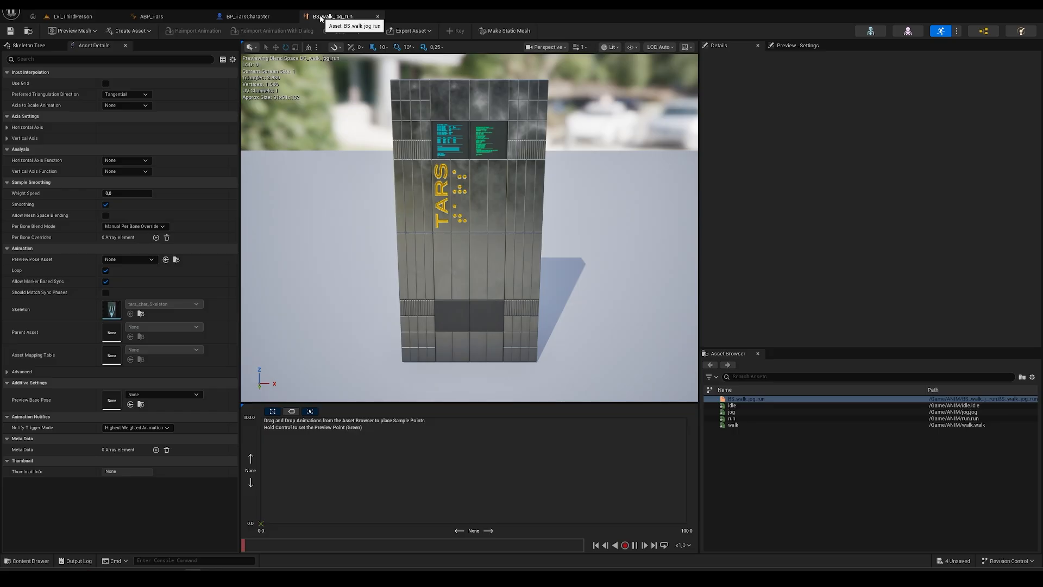
right_drag(470, 228, 526, 299)
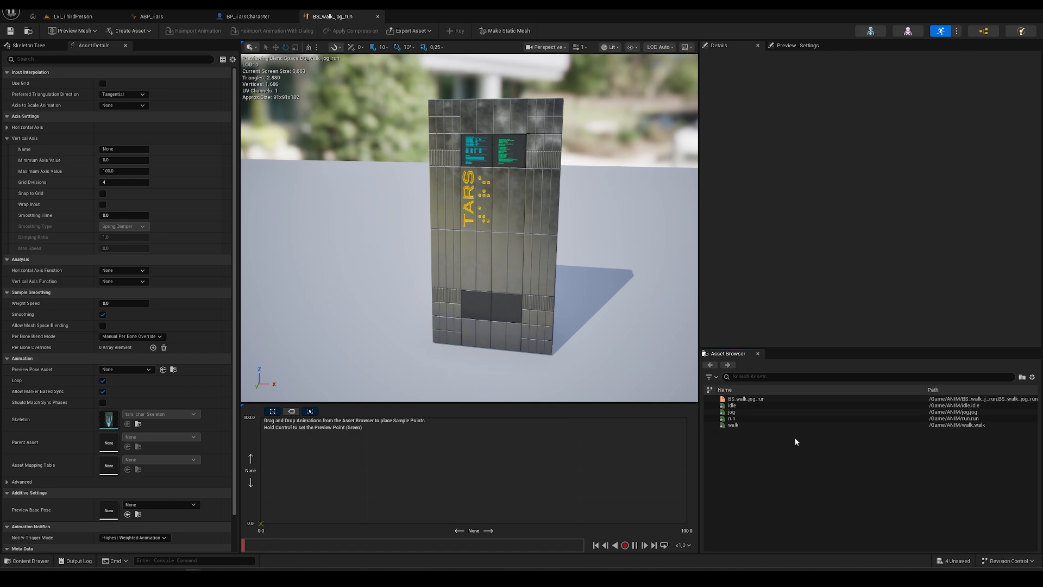
click(757, 400)
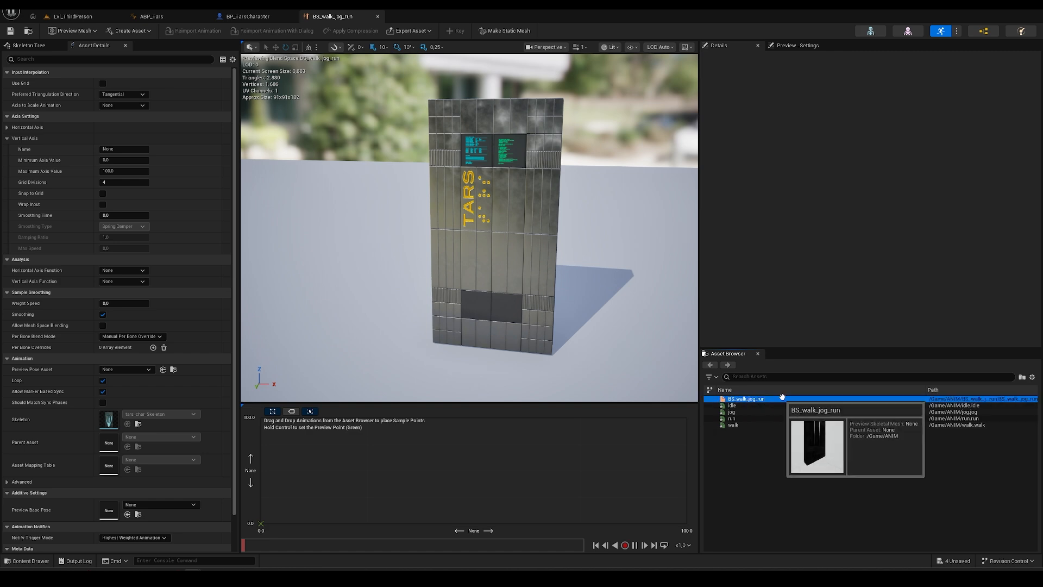
drag(786, 399, 496, 459)
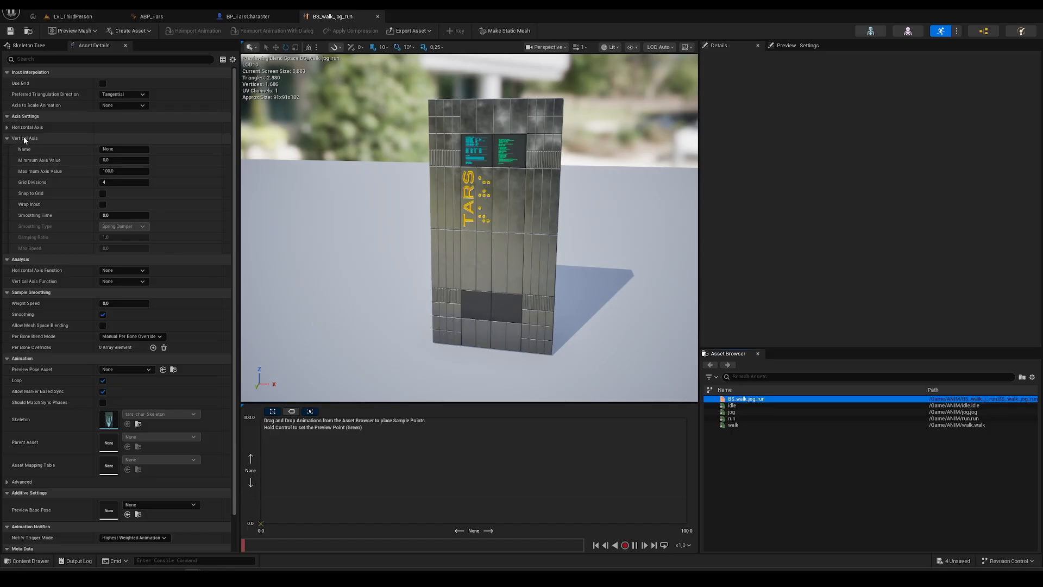
- Name the blend space's vertical axis speed and set its maximum value to 500
click(133, 150)
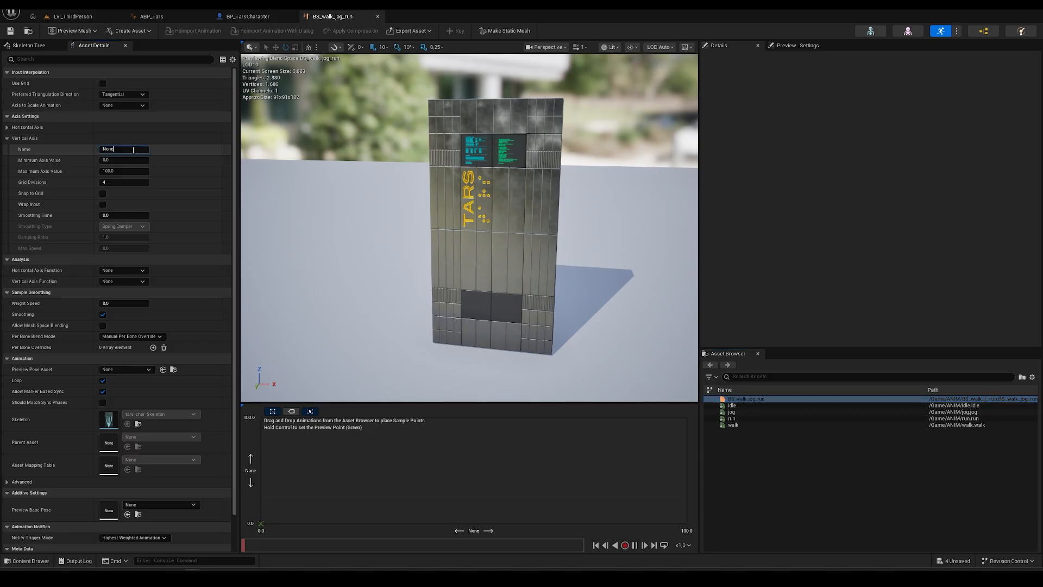
text(speed)
key(Return)
click(121, 171)
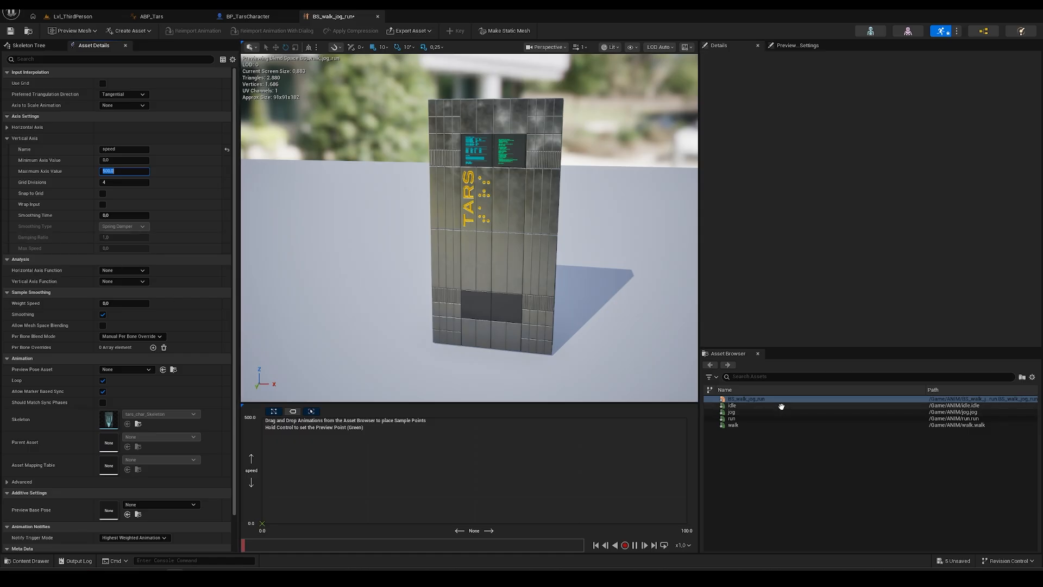
mouse_move(741, 406)
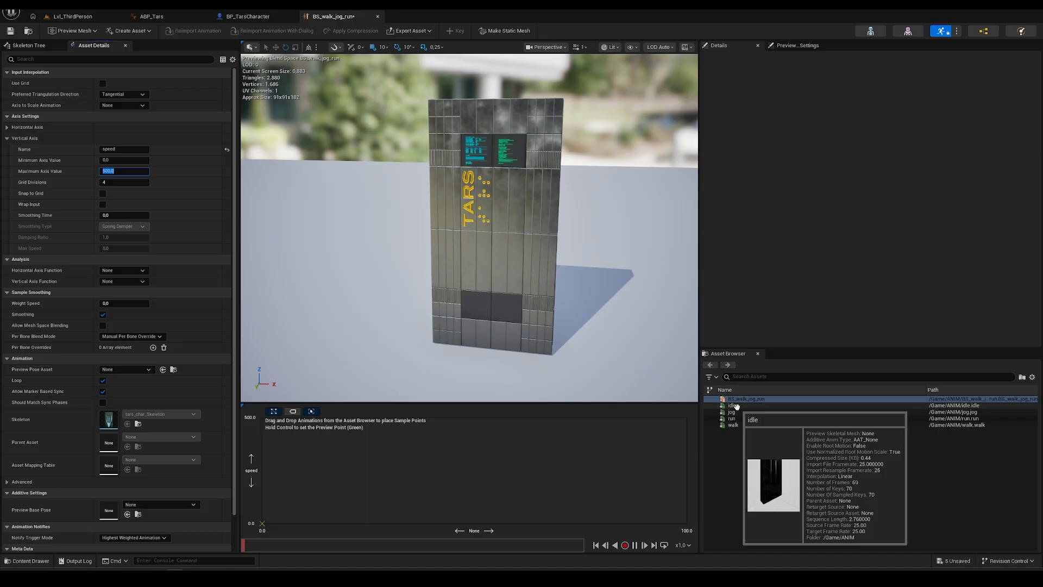
- Add idle, walk, jog (speed 250) and run (speed 375) samples, then save the blend space
drag(734, 406, 474, 524)
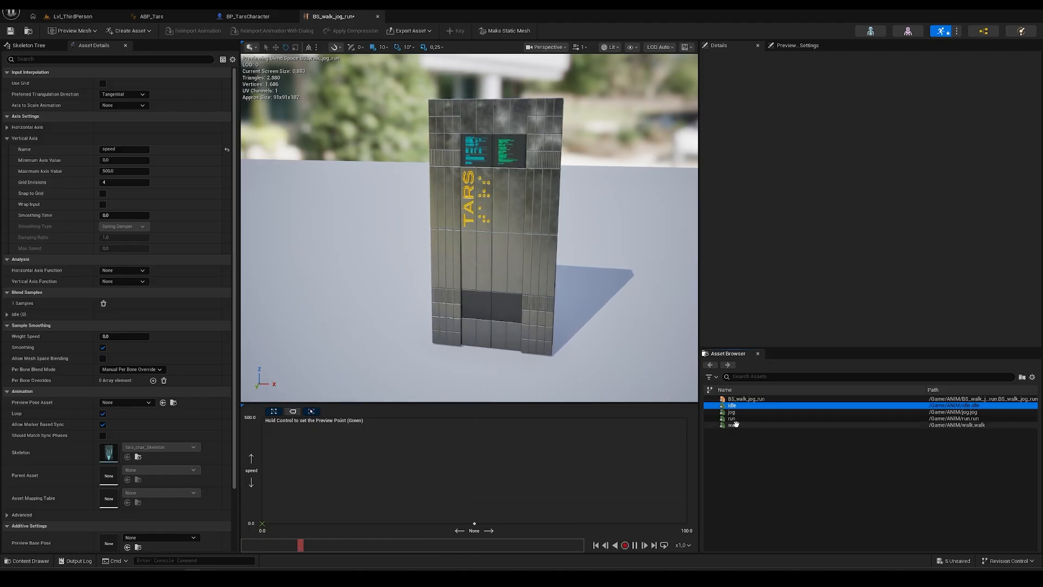
drag(735, 424, 477, 497)
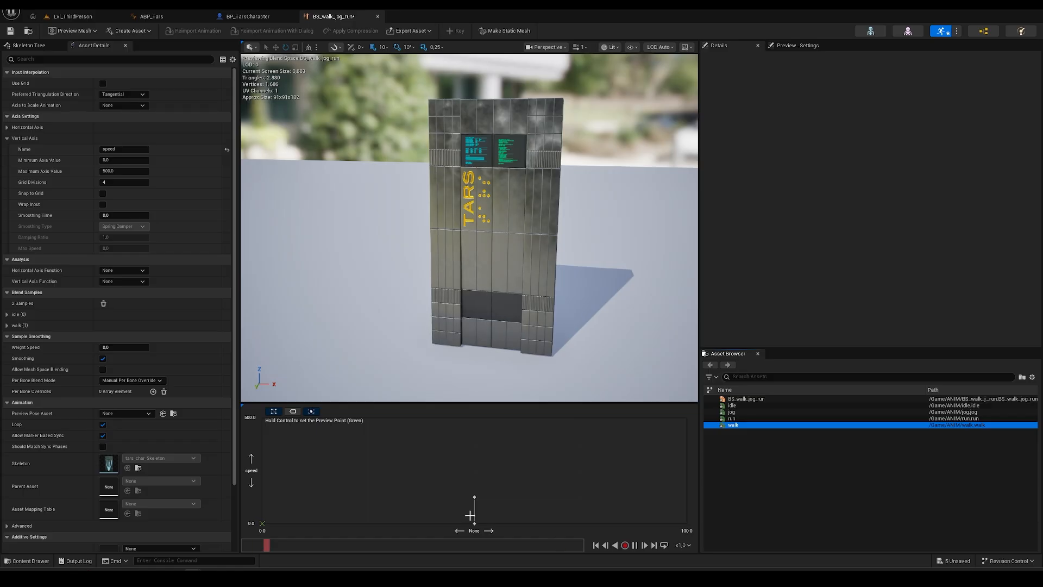
key(ctrl)
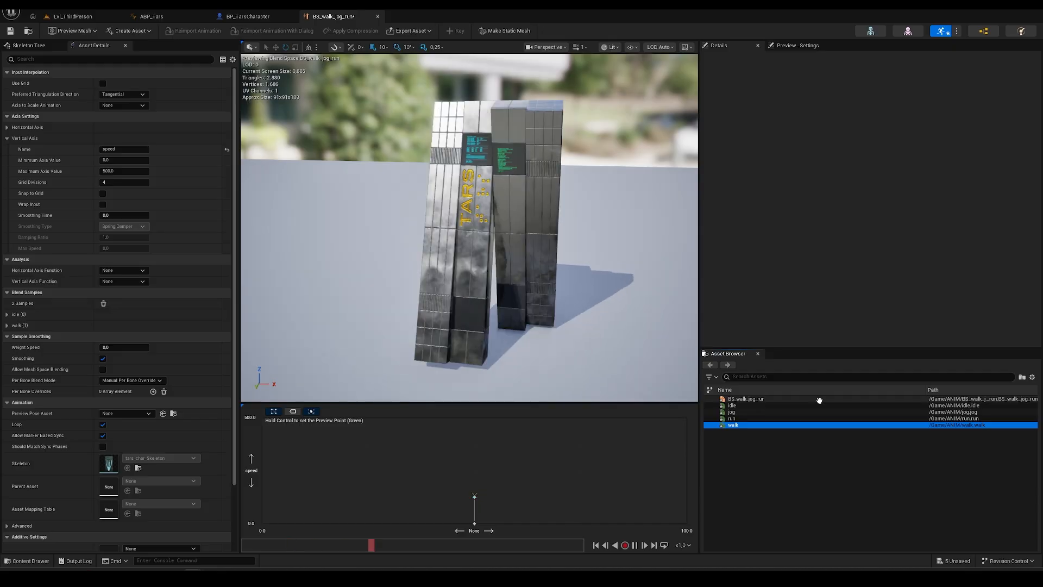
drag(765, 414, 475, 471)
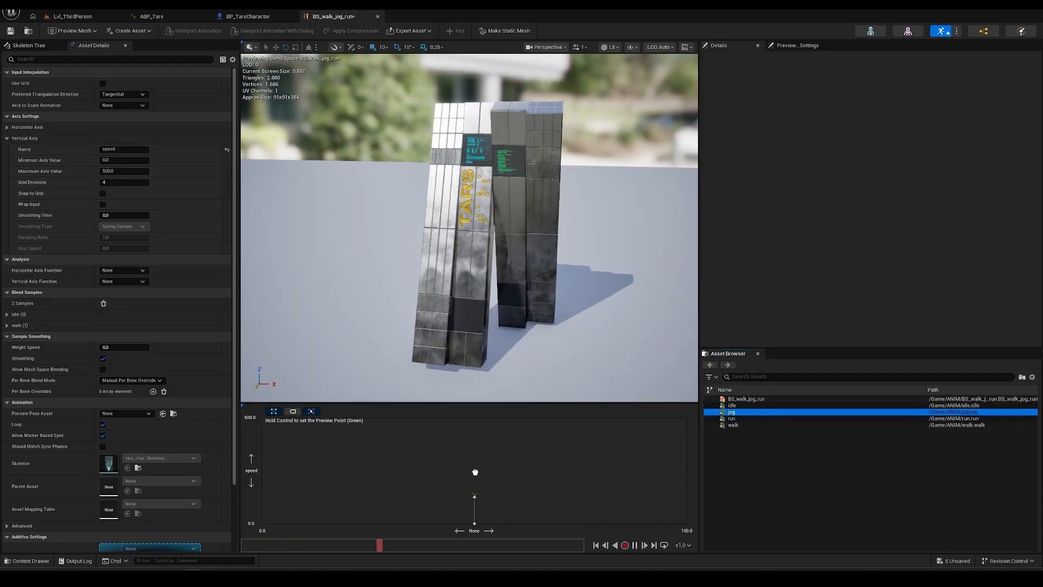
click(734, 418)
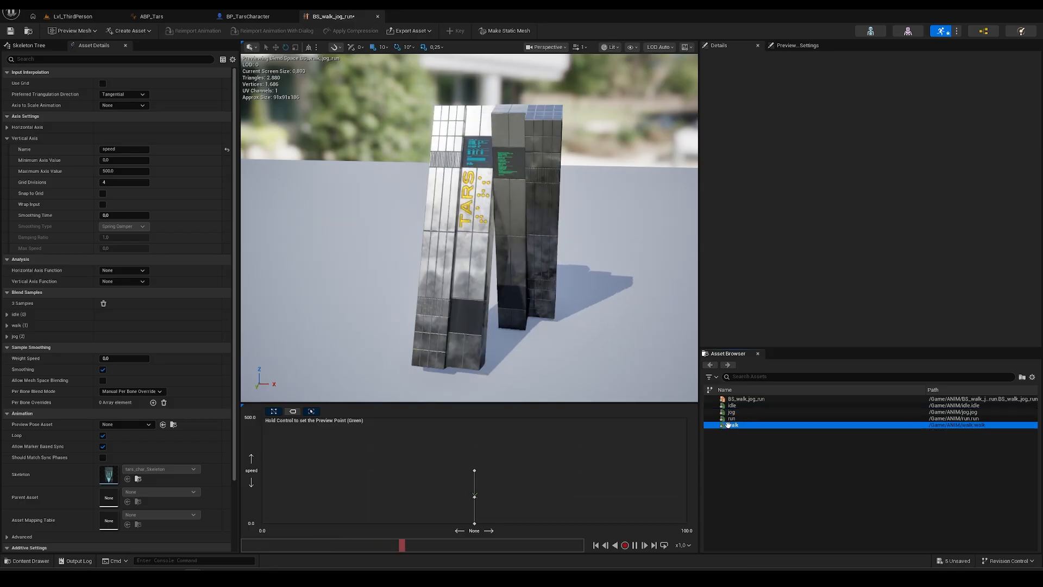
drag(733, 418, 474, 443)
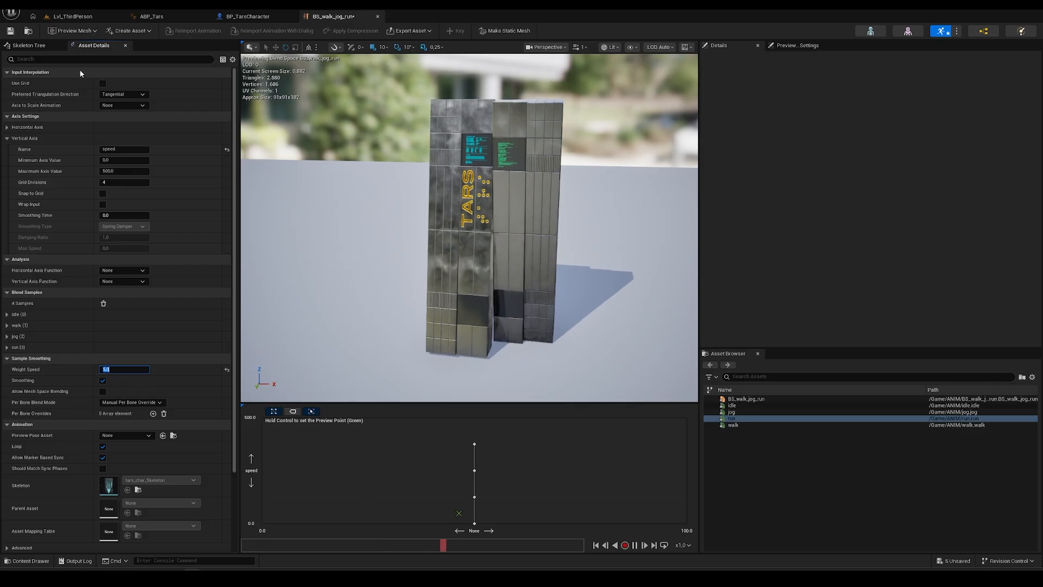
click(11, 32)
ctrl+drag(469, 516, 466, 443)
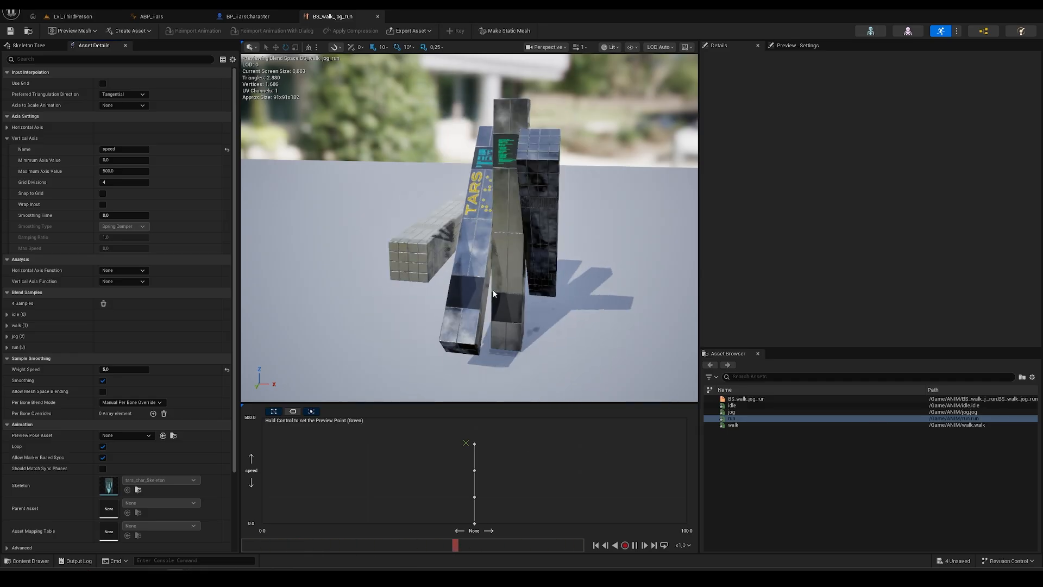
- Open the Locomotion state machine inside ABP_Tars's AnimGraph
click(157, 17)
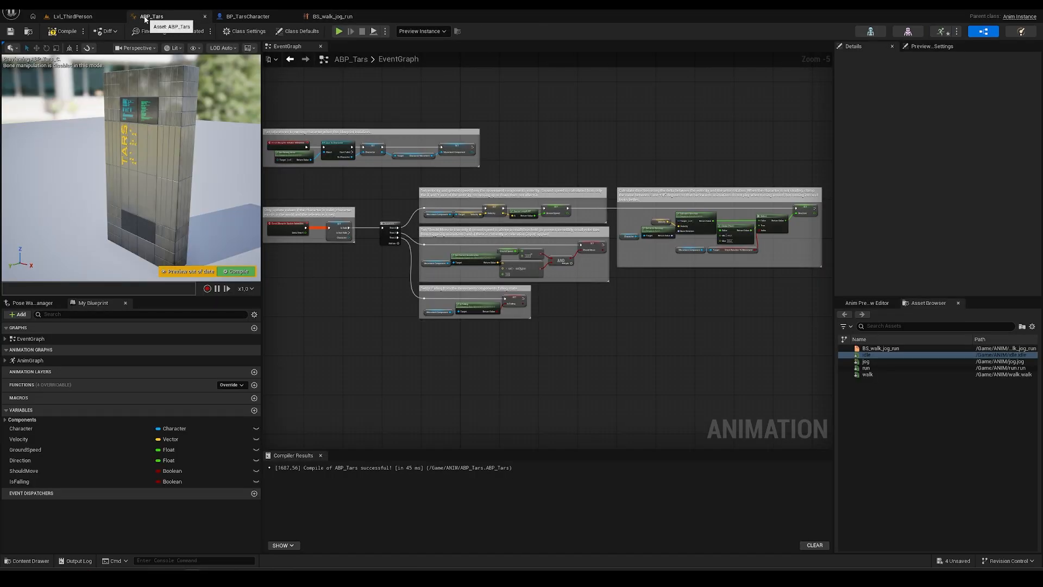
double_click(27, 360)
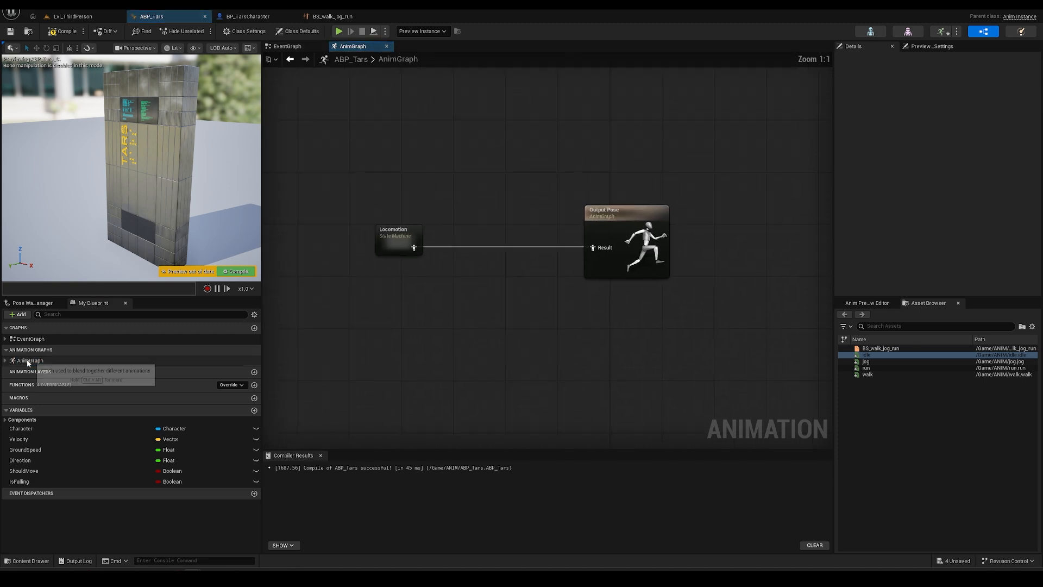
click(424, 240)
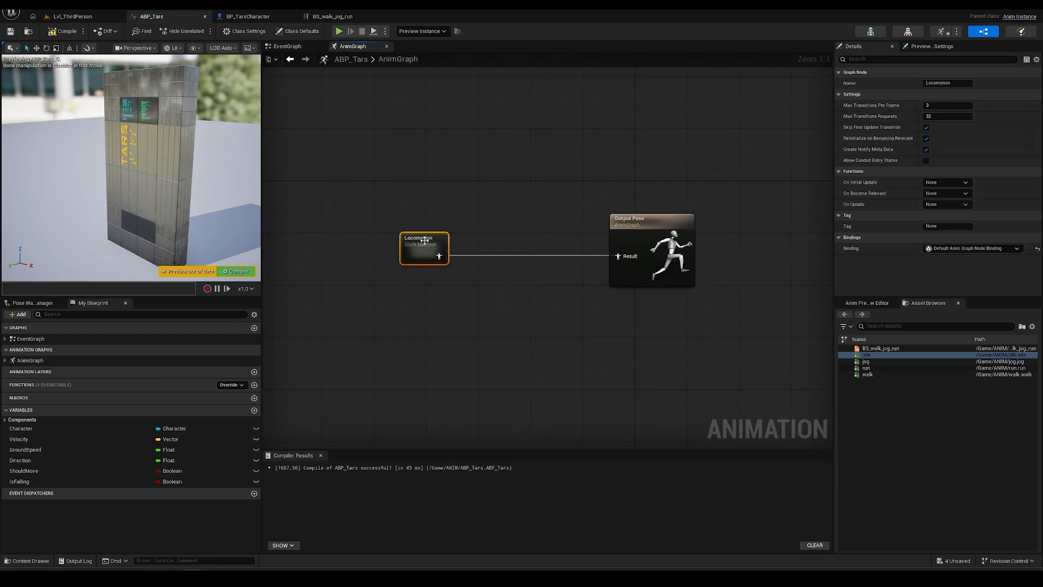
double_click(424, 240)
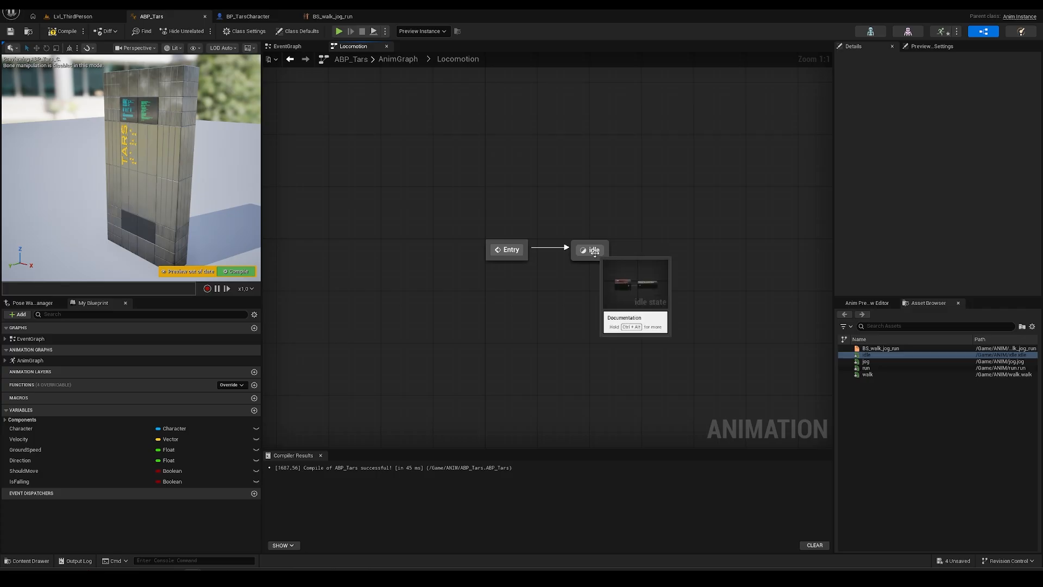
- Add a BS_walk_jog_run state to Locomotion from the blend space asset
right_drag(637, 263, 468, 273)
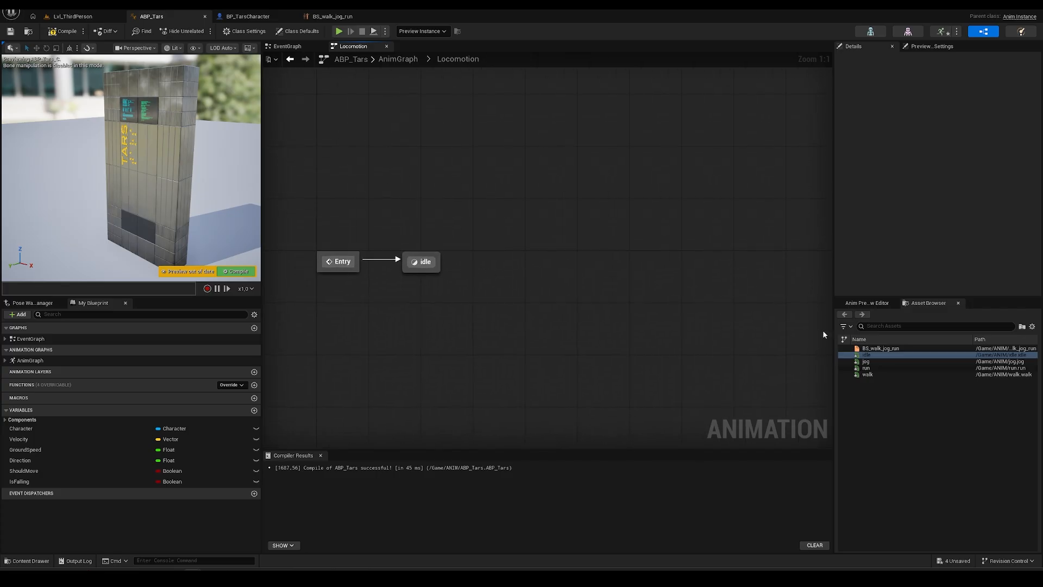
click(877, 348)
drag(877, 349, 491, 262)
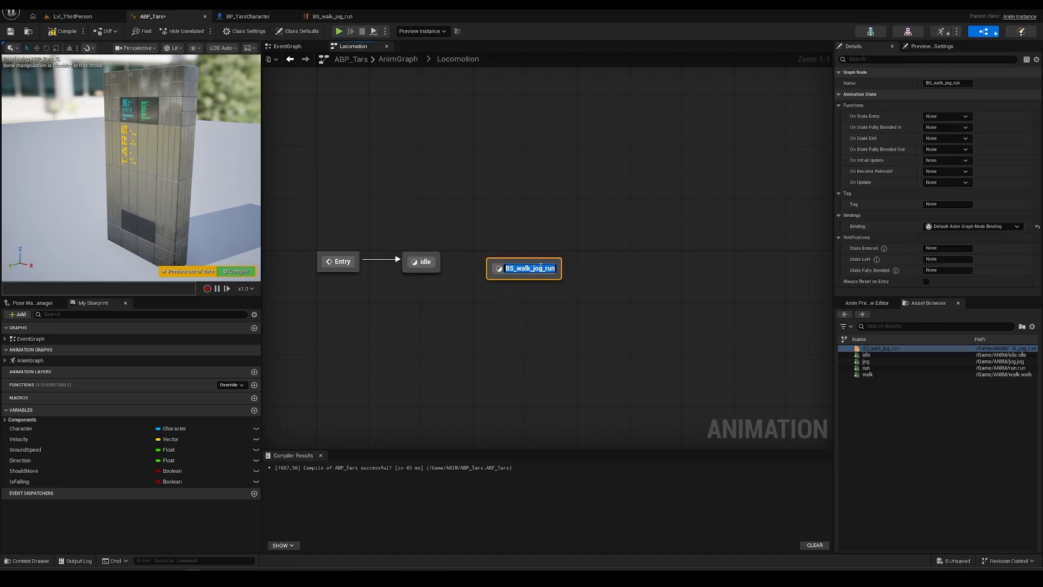
click(545, 290)
- Connect idle to BS_walk_jog_run with a transition
drag(525, 287, 516, 302)
click(495, 319)
drag(440, 265, 549, 265)
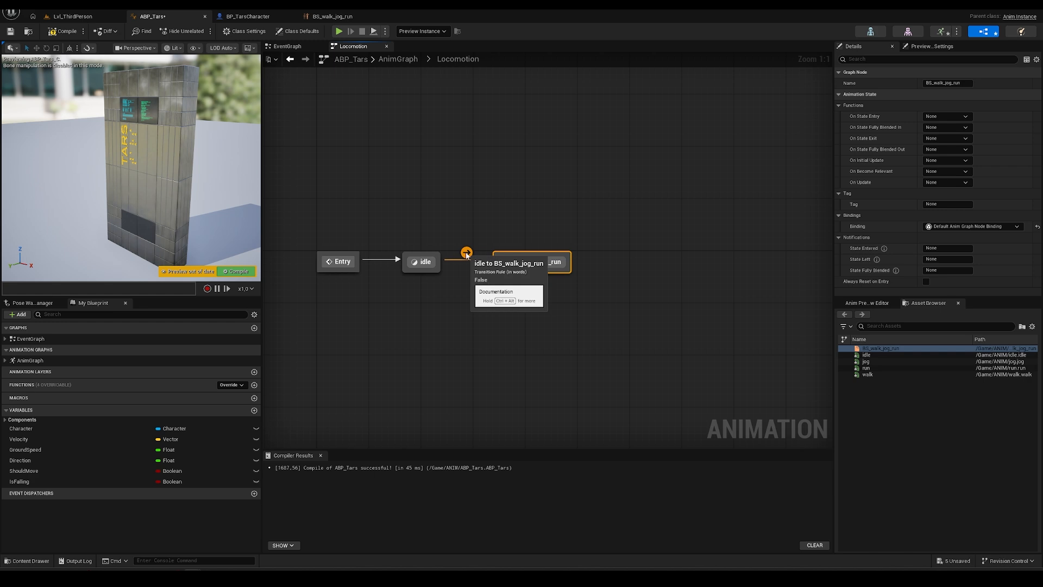
click(466, 254)
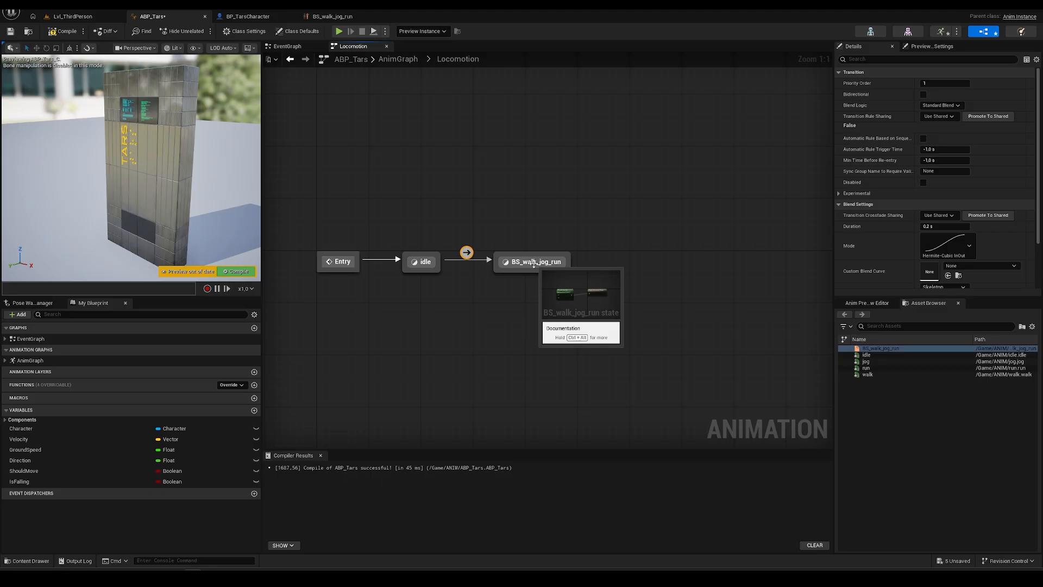
- Wire a ShouldMove getter into the transition rule's Can Enter Transition result
double_click(467, 253)
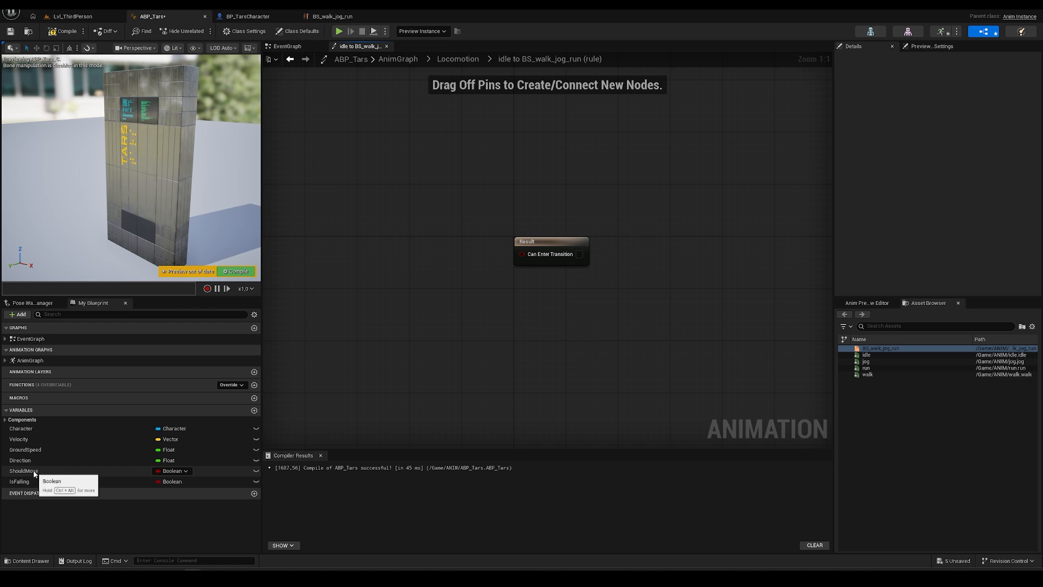
drag(34, 472, 184, 433)
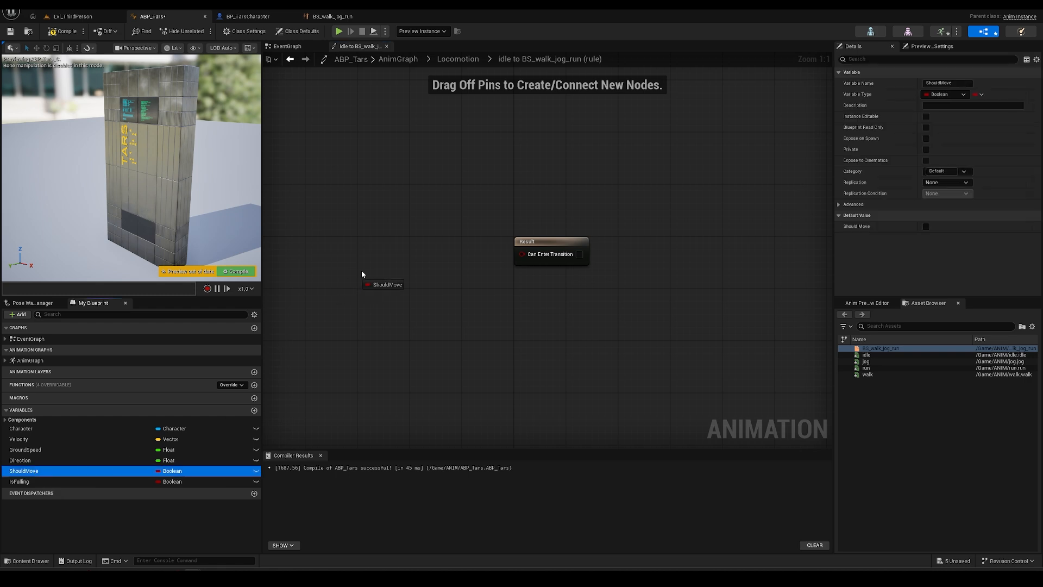
drag(362, 274, 387, 261)
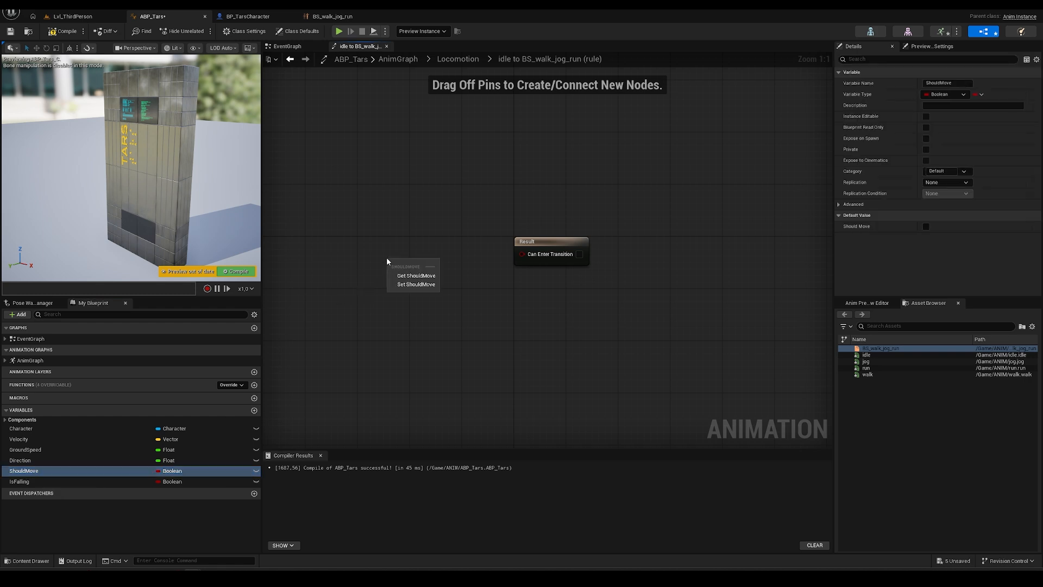
click(415, 276)
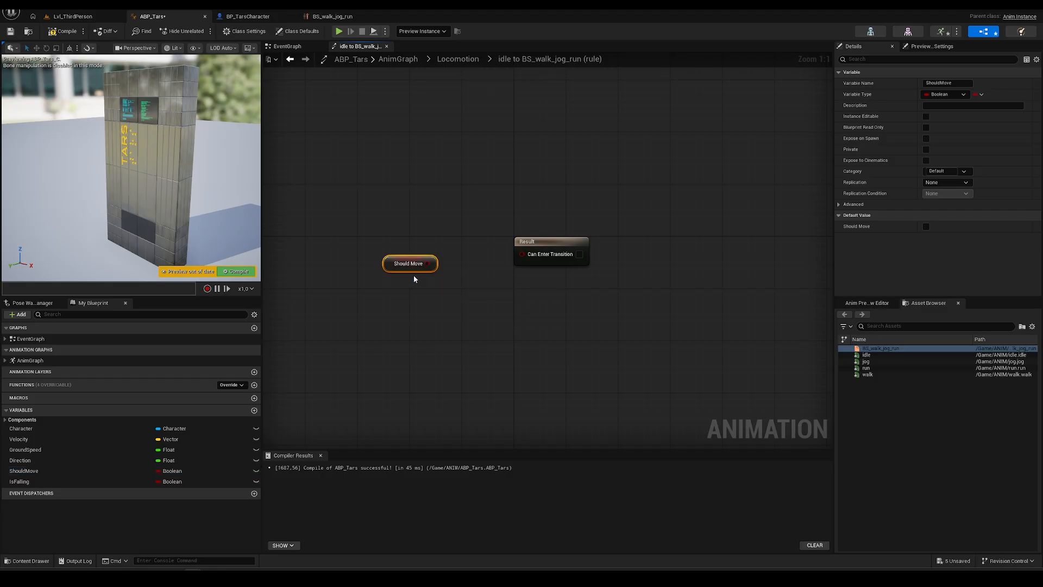
drag(385, 268, 522, 253)
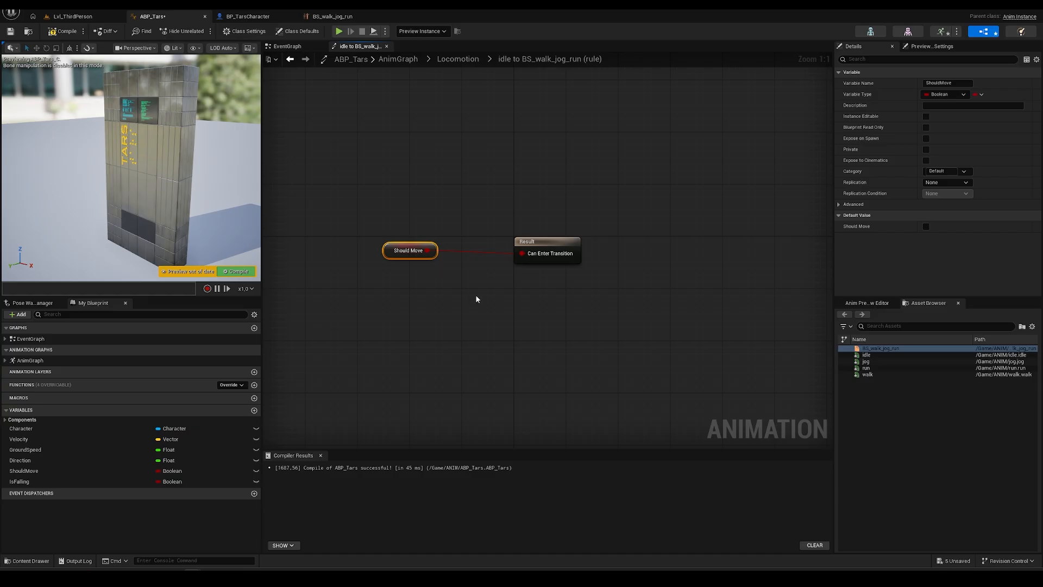
- Compile ABP_Tars, recheck the idle-to-BS_walk_jog_run transition, and view the EventGraph
click(65, 31)
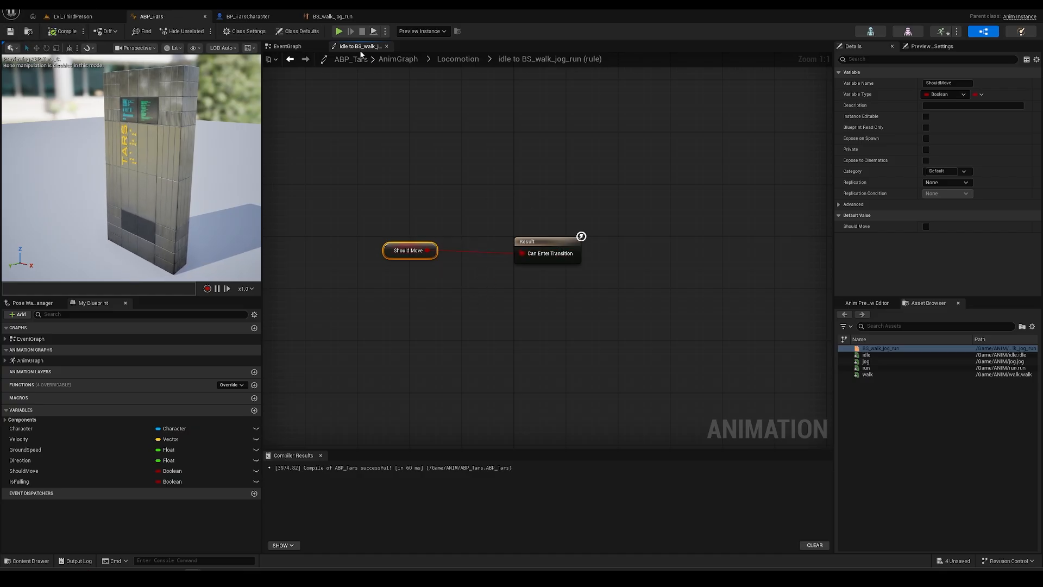
click(459, 61)
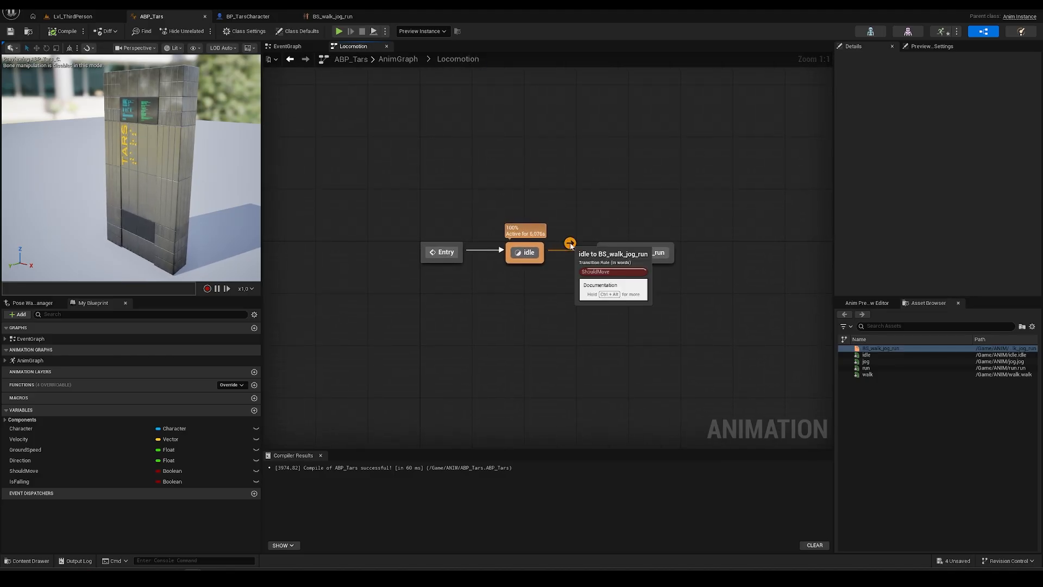
click(570, 244)
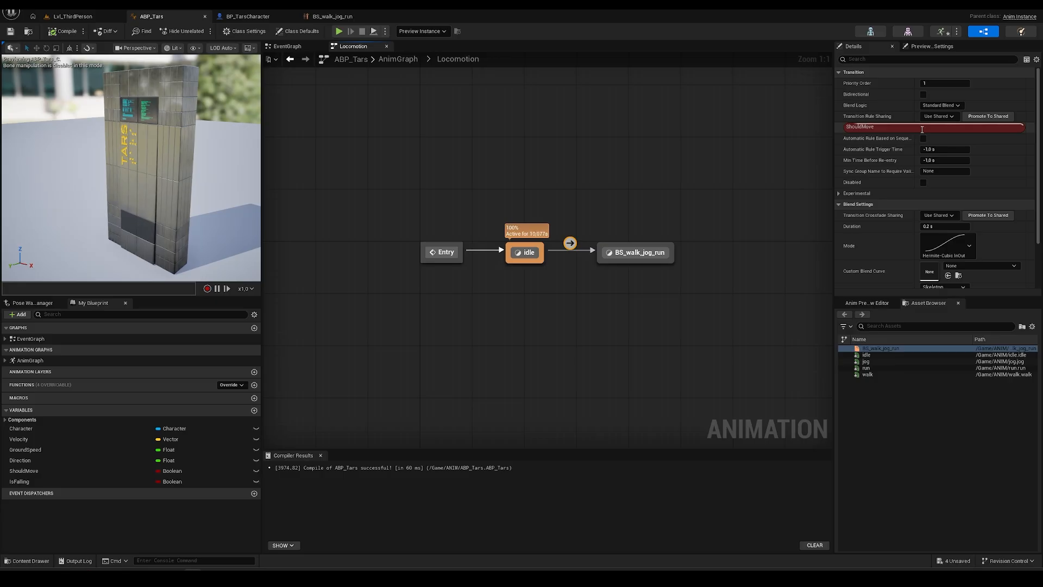
click(305, 48)
right_drag(501, 336, 475, 325)
scroll(595, 337, up, 3)
- Inspect the EventGraph node that sets ShouldMove
right_drag(329, 297, 640, 305)
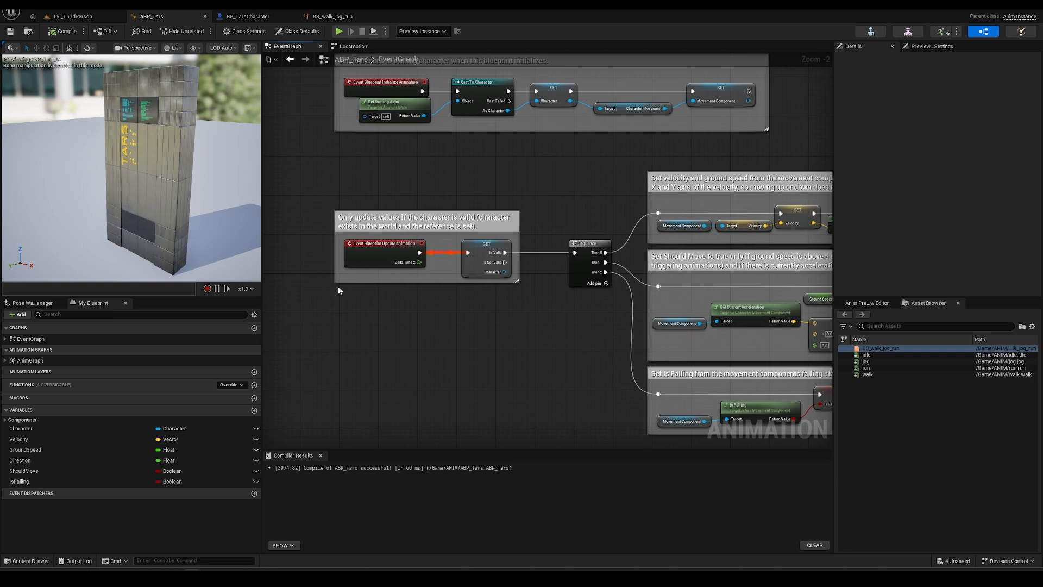
right_drag(640, 341, 279, 296)
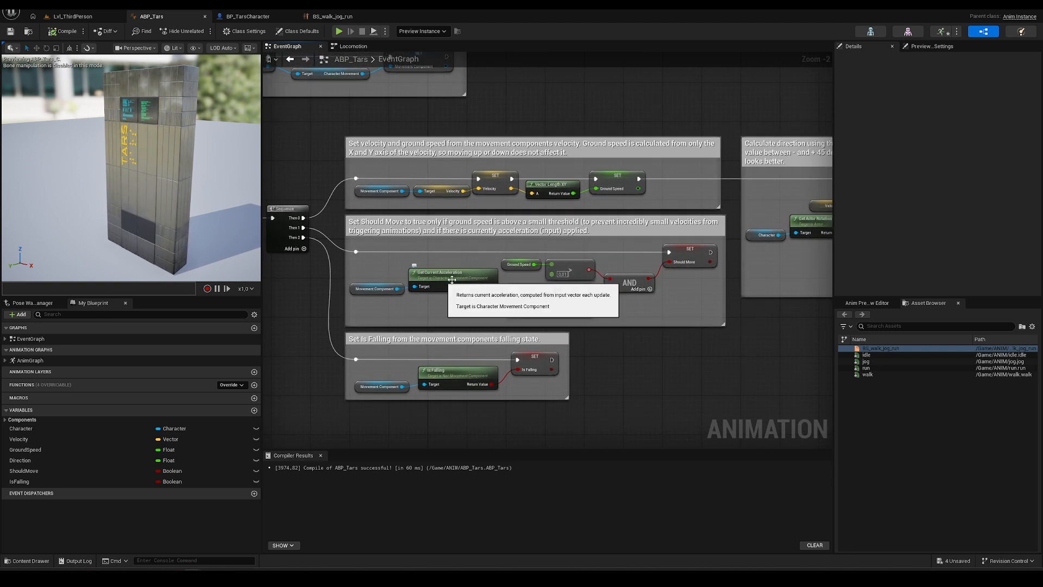
scroll(622, 271, up, 1)
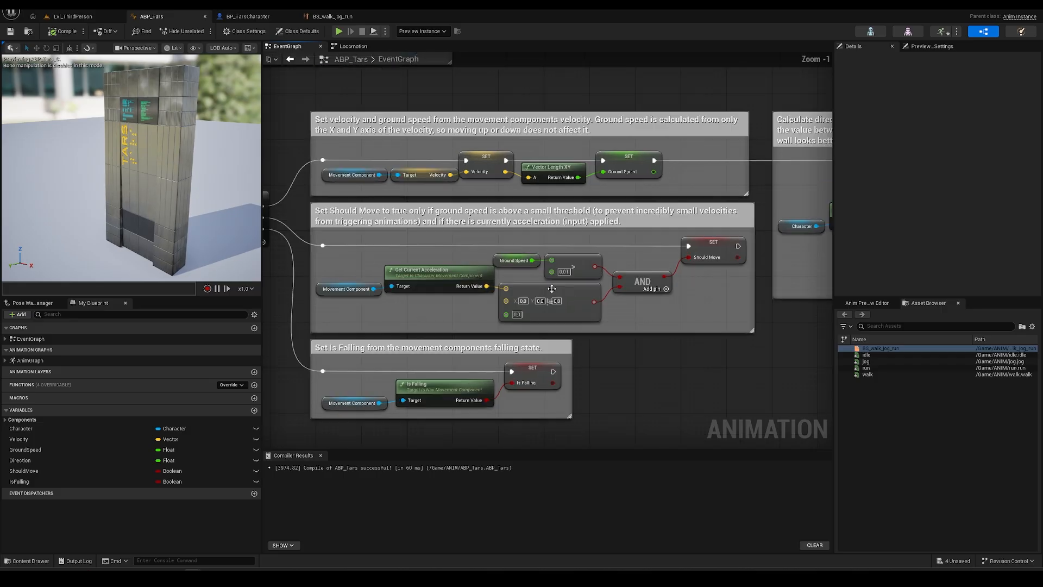
click(722, 244)
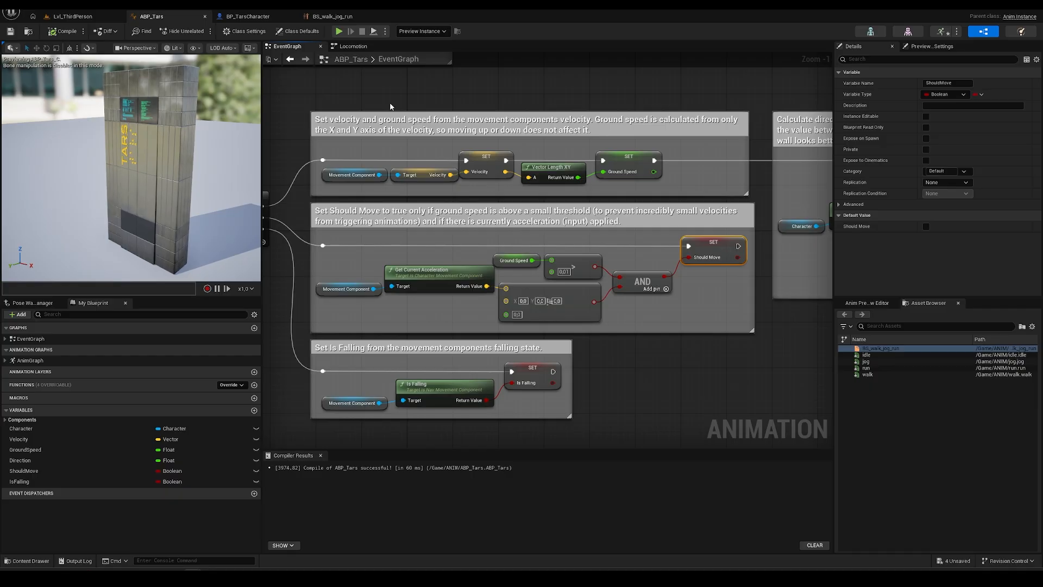
- Check the BS_walk_jog_run state in Locomotion, then return to Lvl_ThirdPerson
click(352, 48)
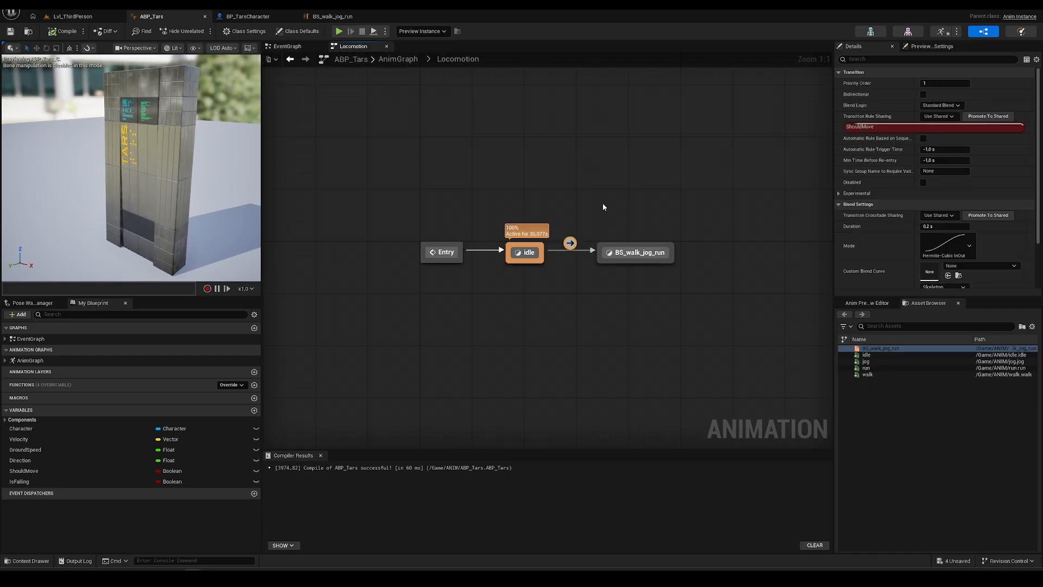
click(640, 254)
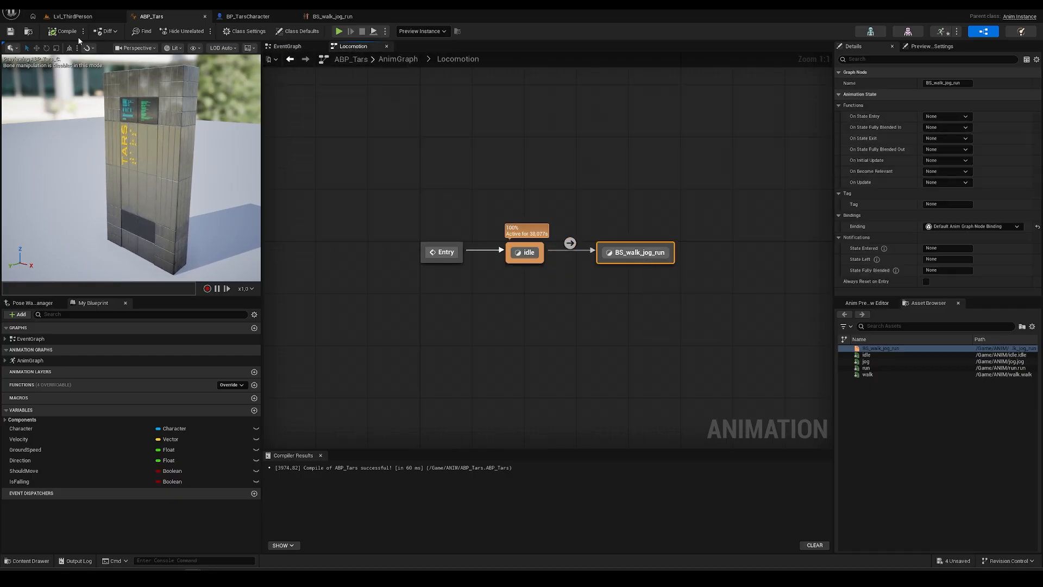
click(62, 19)
- Start Play-In-Editor and drive TARS with WASD around the green disc
click(203, 31)
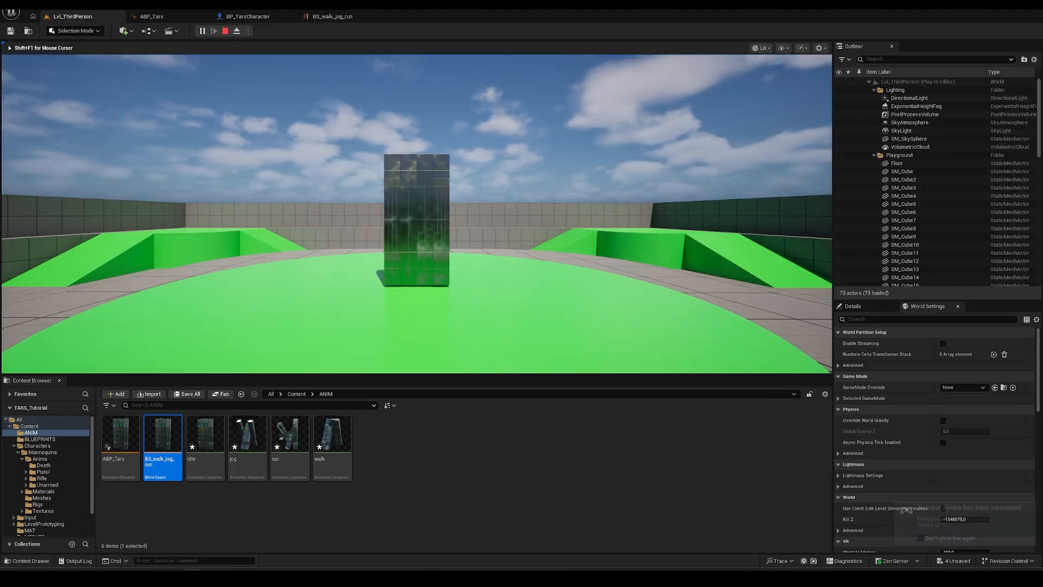
key(d)
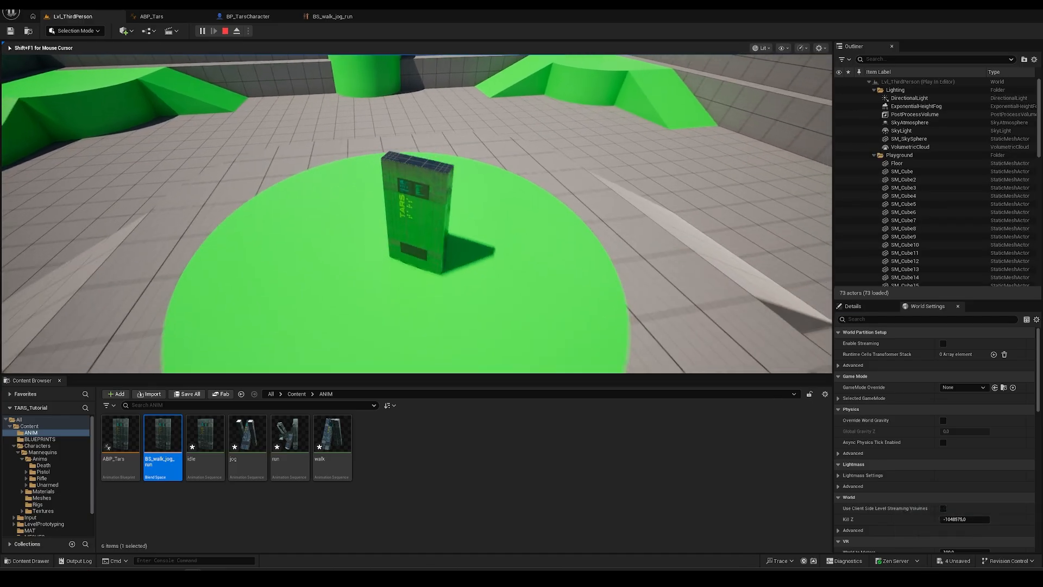
key(a)
key(s)
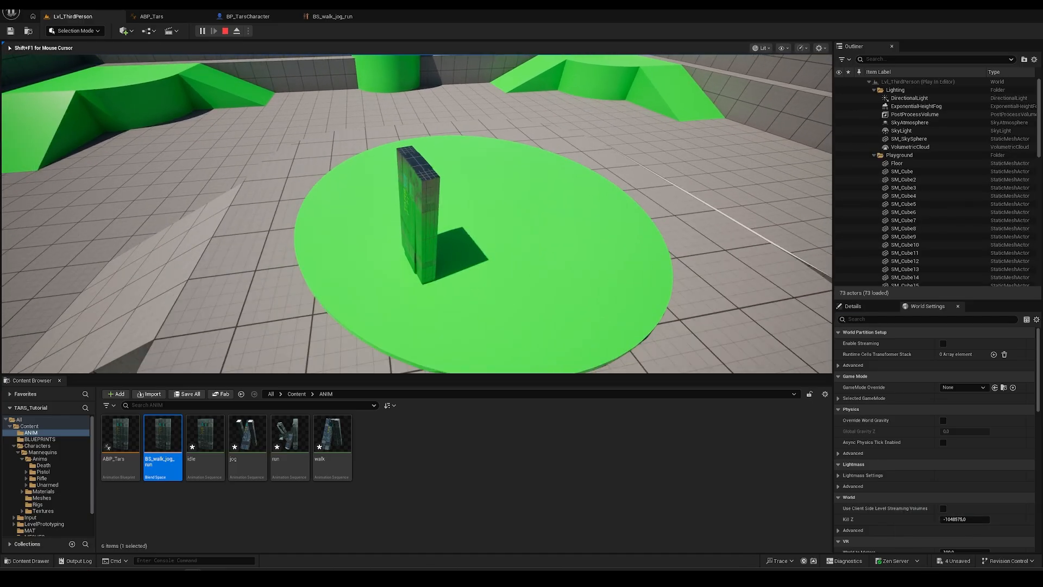
key(s)
key(a)
key(w)
key(d)
key(s)
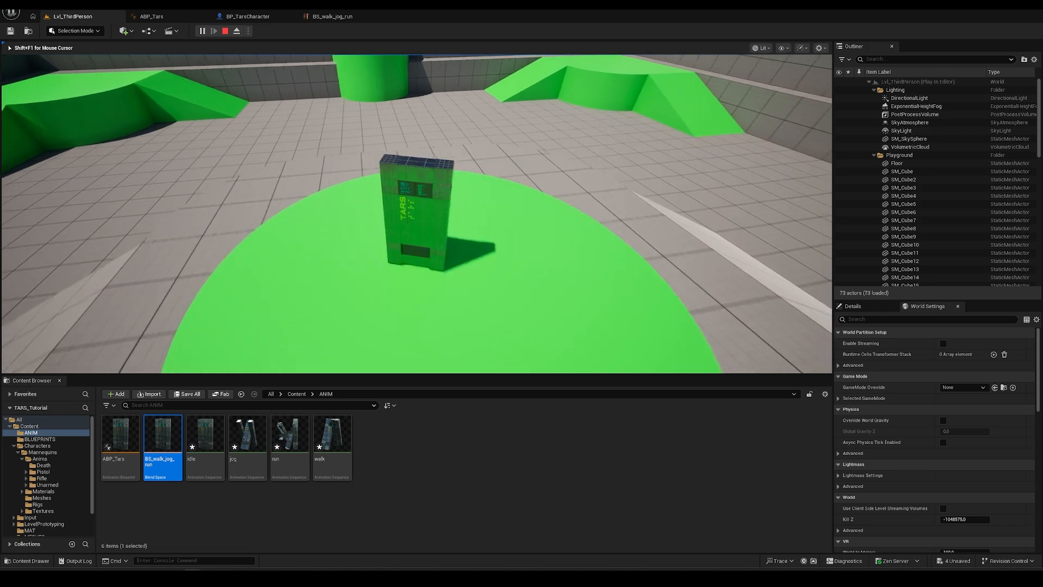
key(s)
key(a)
key(d)
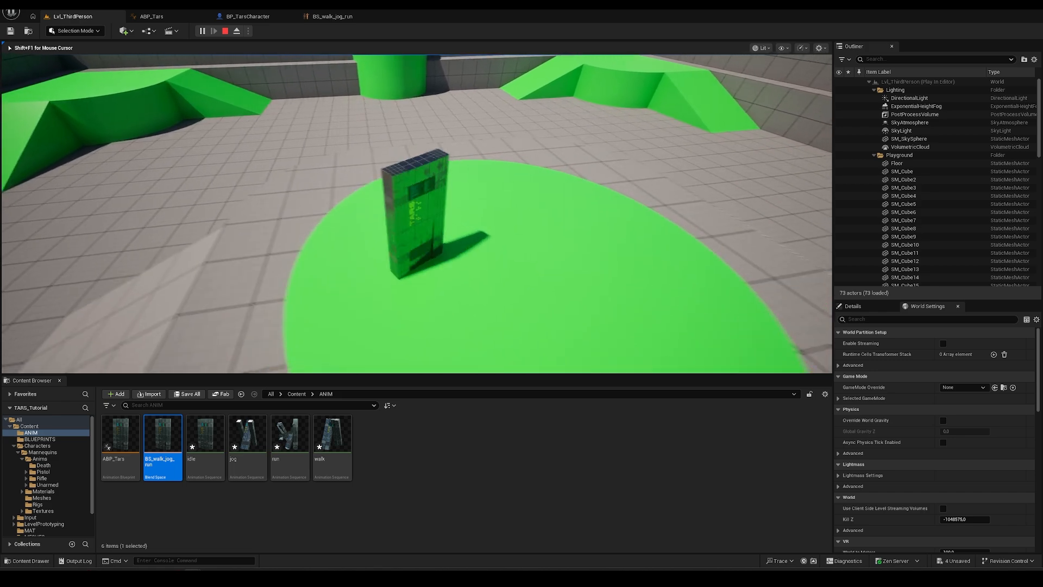
key(s)
key(w)
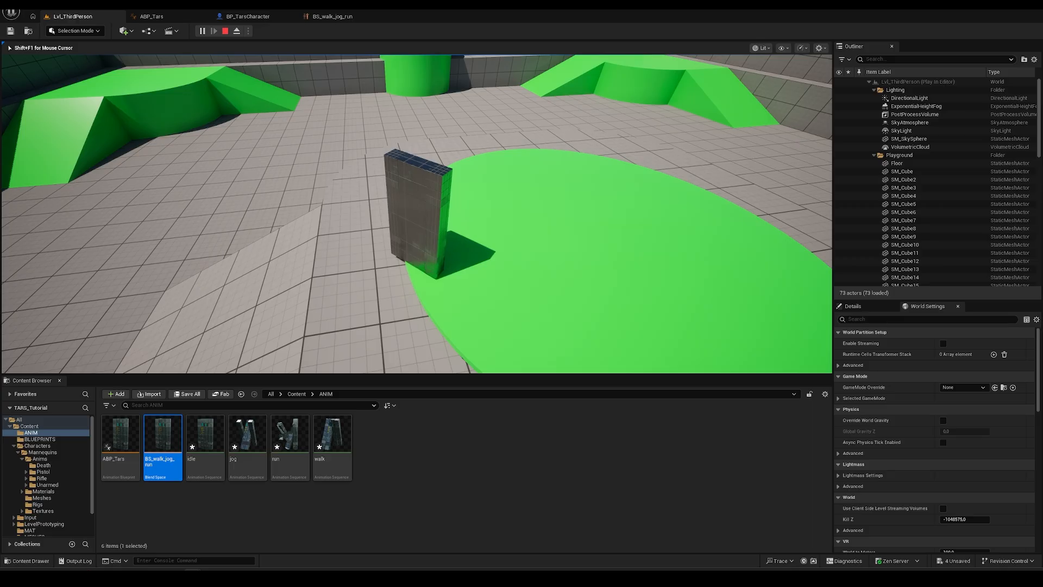
- Walk TARS down the ramp to the floor, steer it around, then stop with Esc
key(d)
key(s)
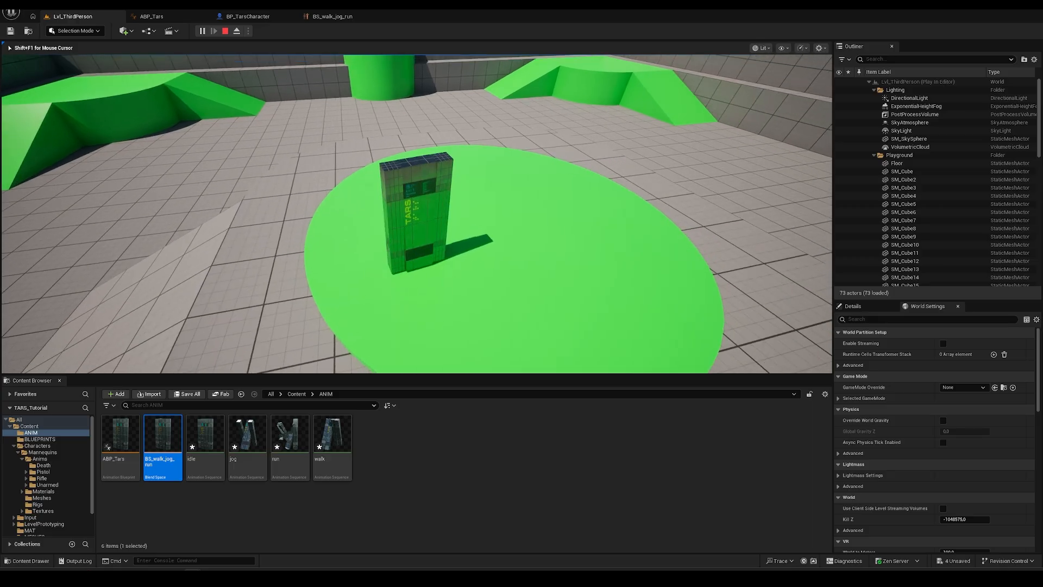
key(s)
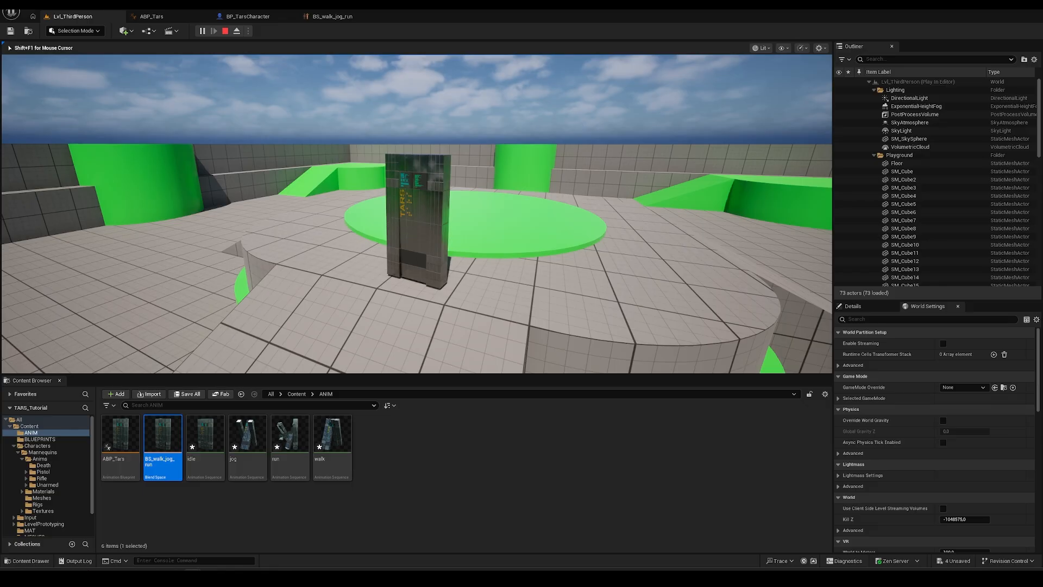
key(s)
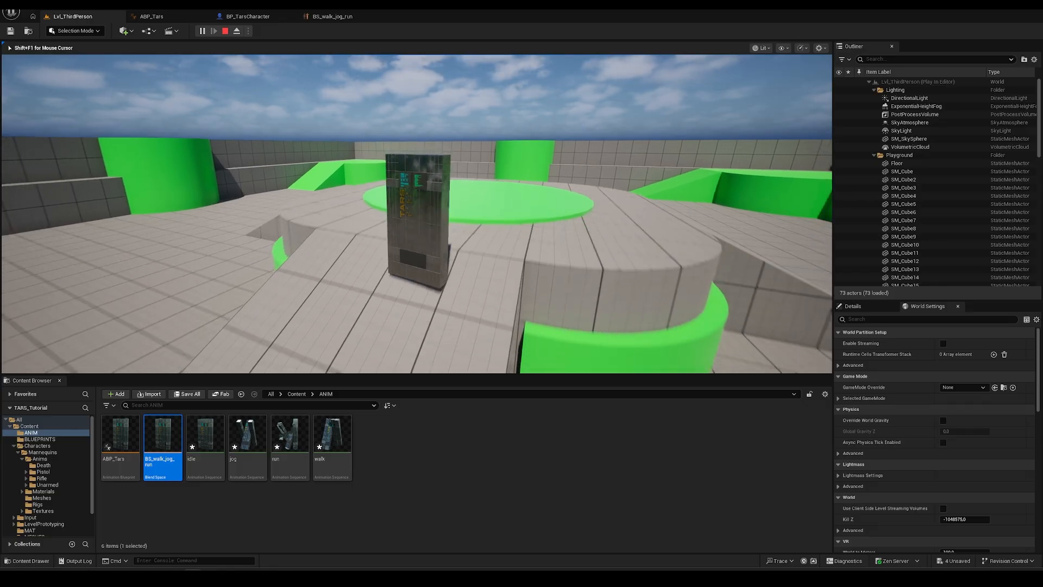
key(a)
key(s)
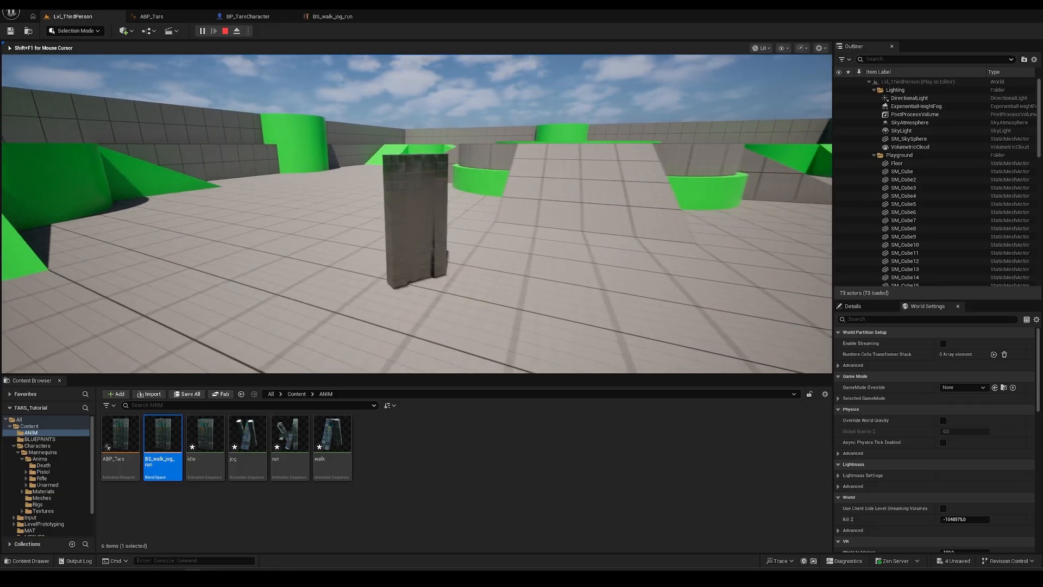
key(a)
key(d)
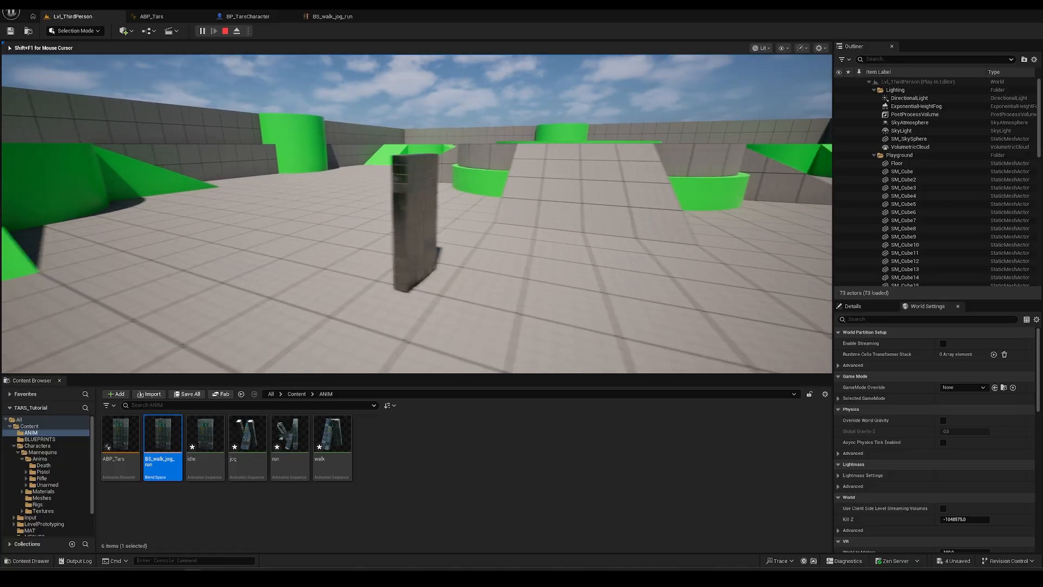
key(s)
key(w)
key(Escape)
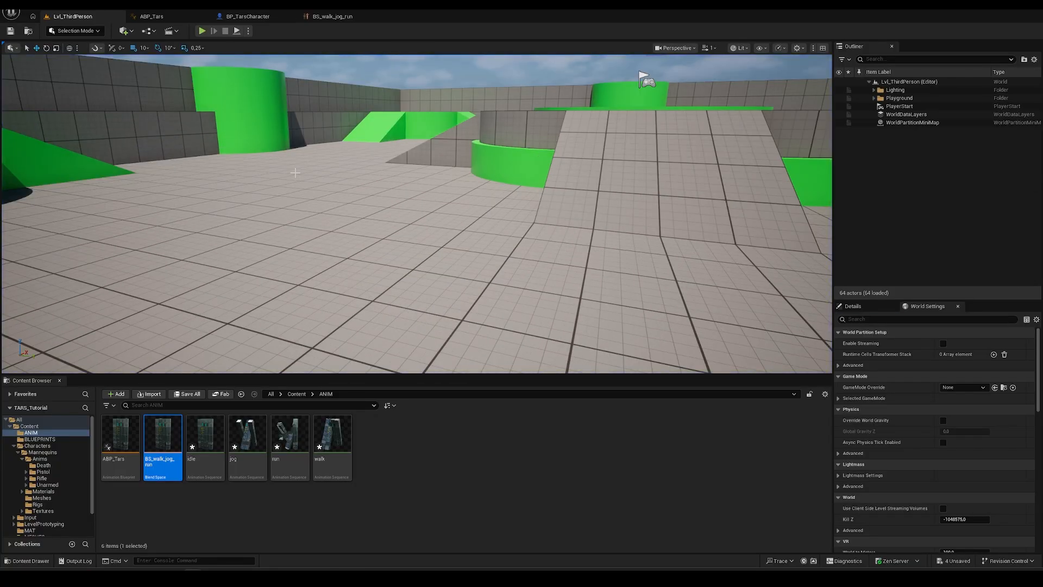
- Inspect the BS_walk_jog_run state graph, deleting an accidentally added extra blend space node
click(154, 18)
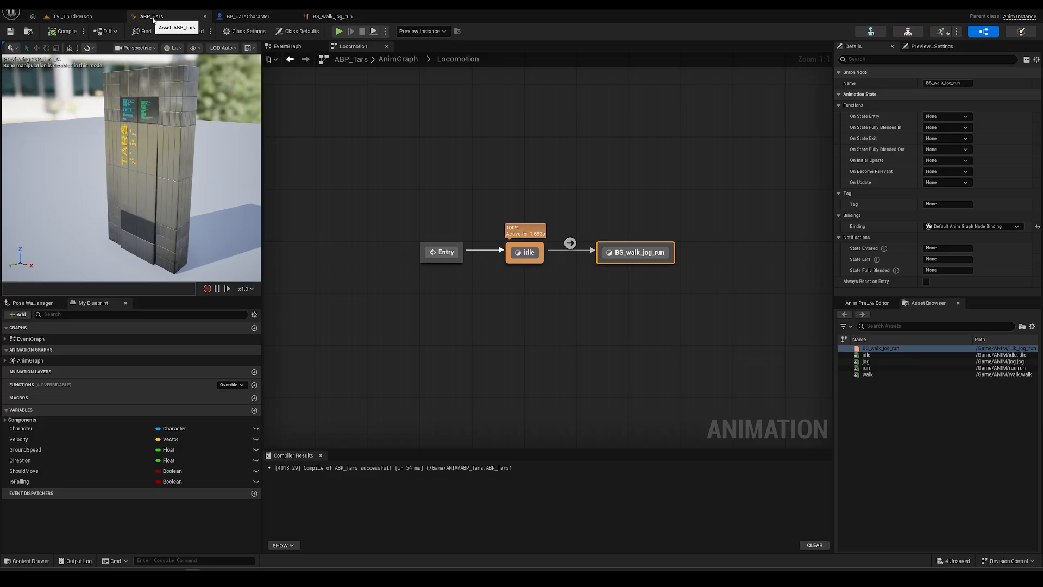
right_drag(633, 303, 527, 294)
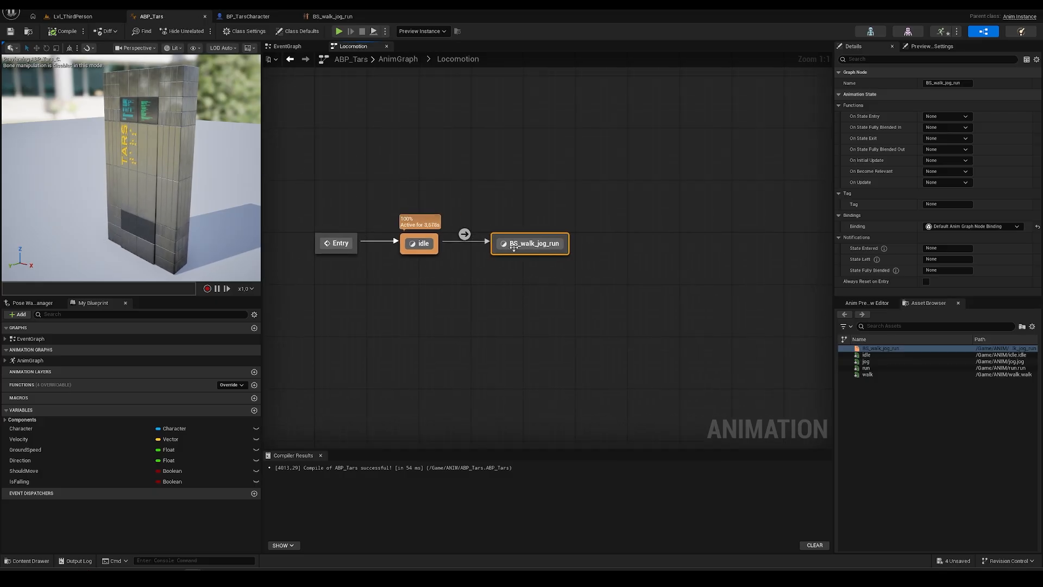
click(523, 255)
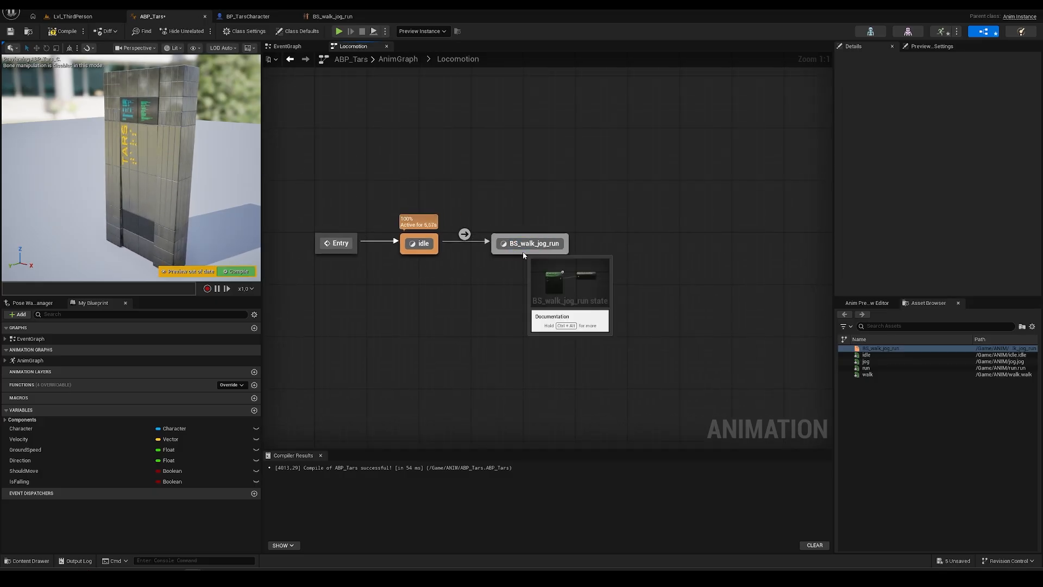
double_click(513, 247)
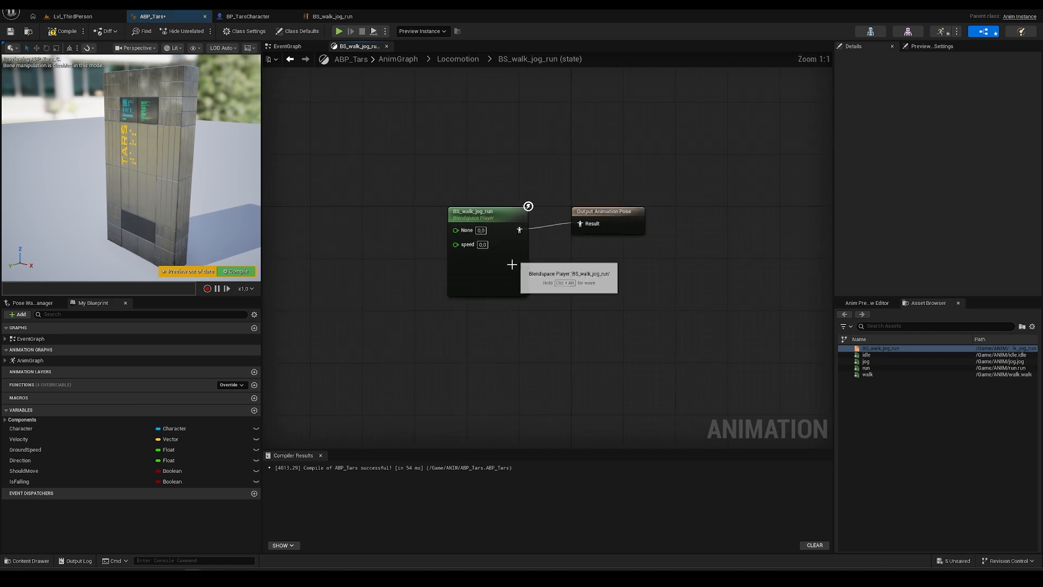
right_drag(482, 347, 490, 355)
drag(569, 254, 569, 247)
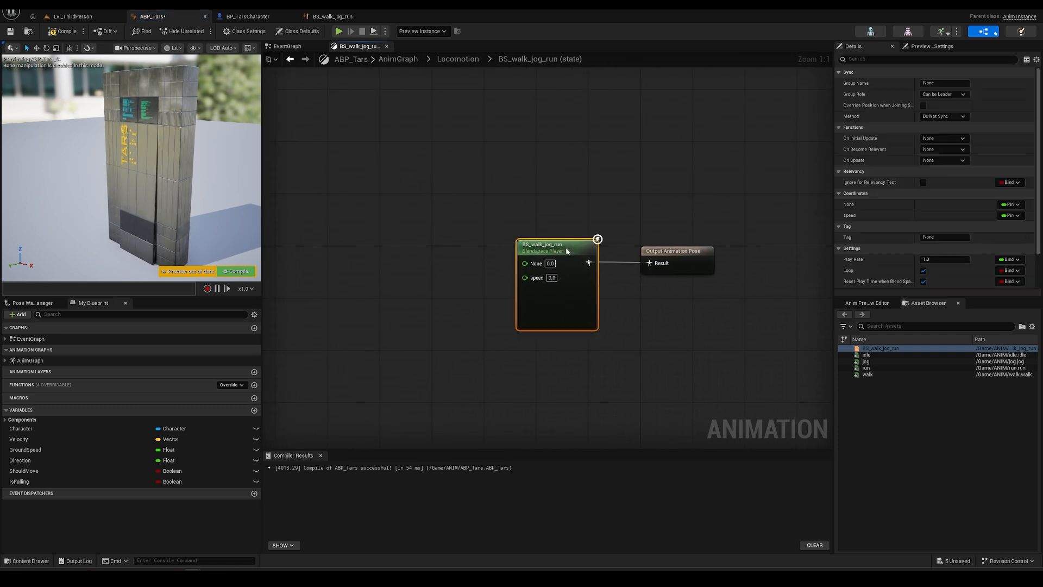
drag(880, 348, 403, 214)
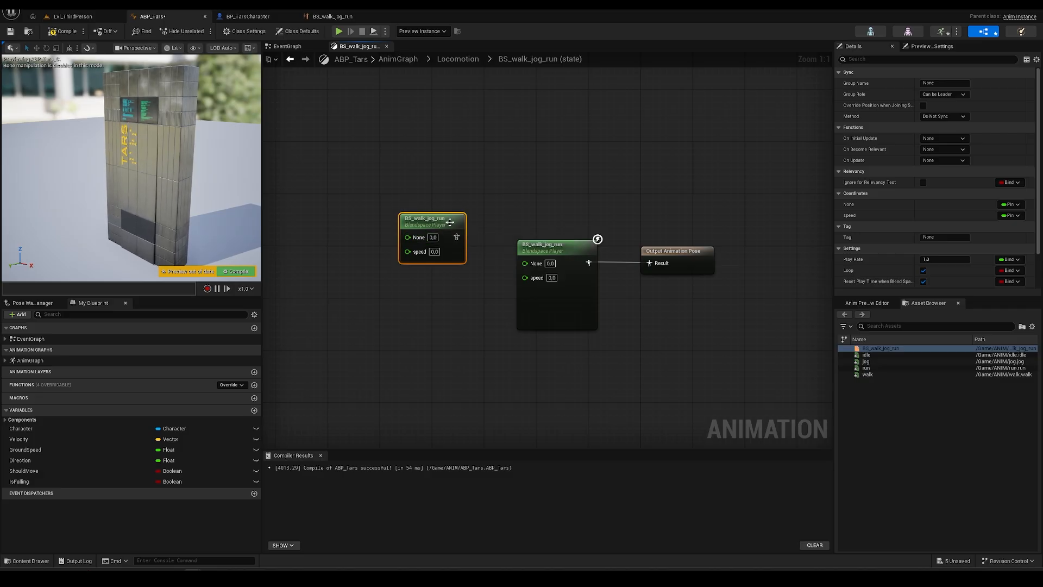
key(Delete)
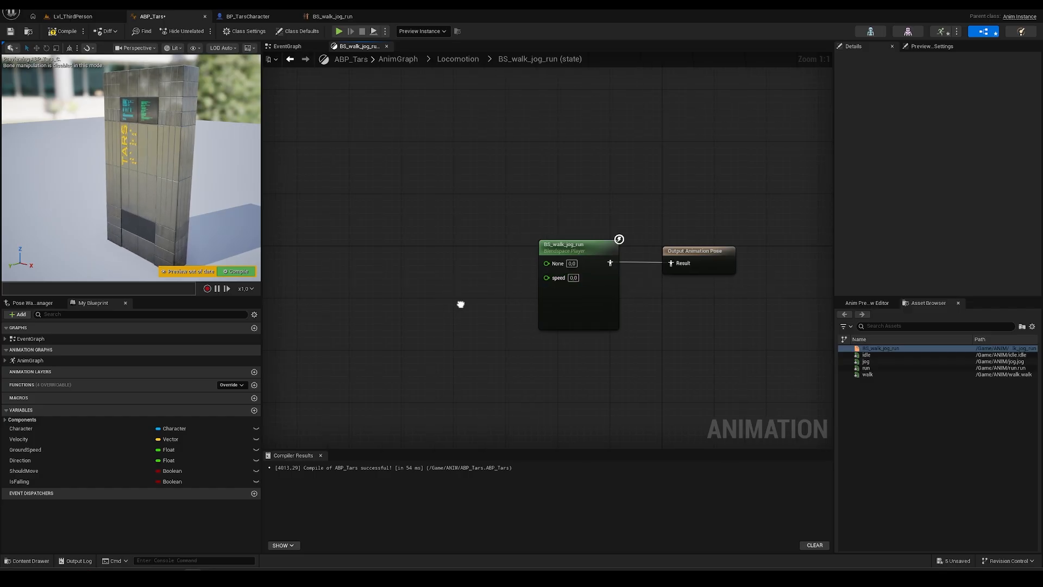
- Review the EventGraph's Ground Speed and direction calculation, then go back to the AnimGraph
click(289, 58)
right_drag(741, 347, 572, 399)
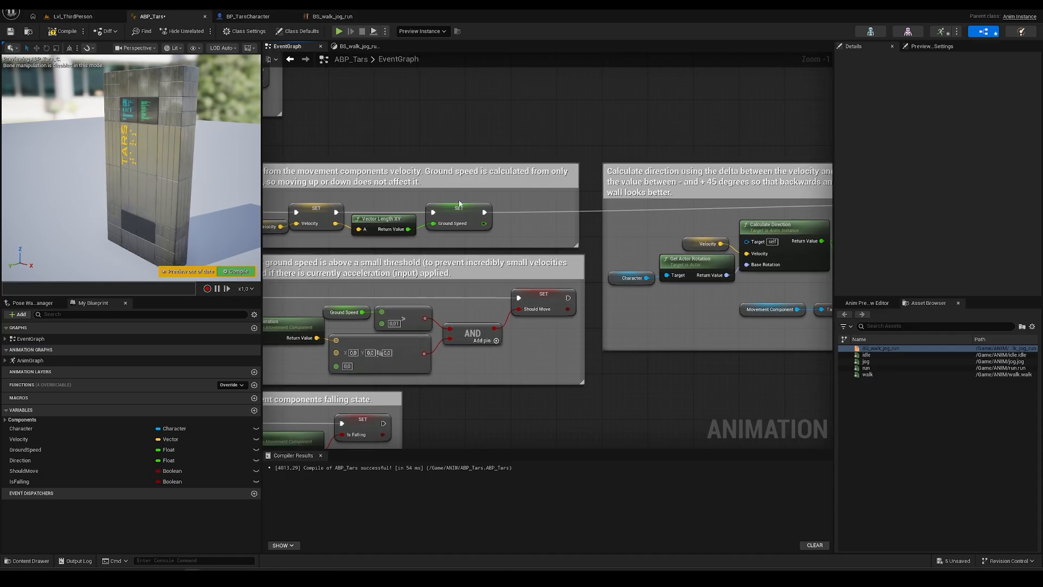
right_drag(450, 241, 564, 273)
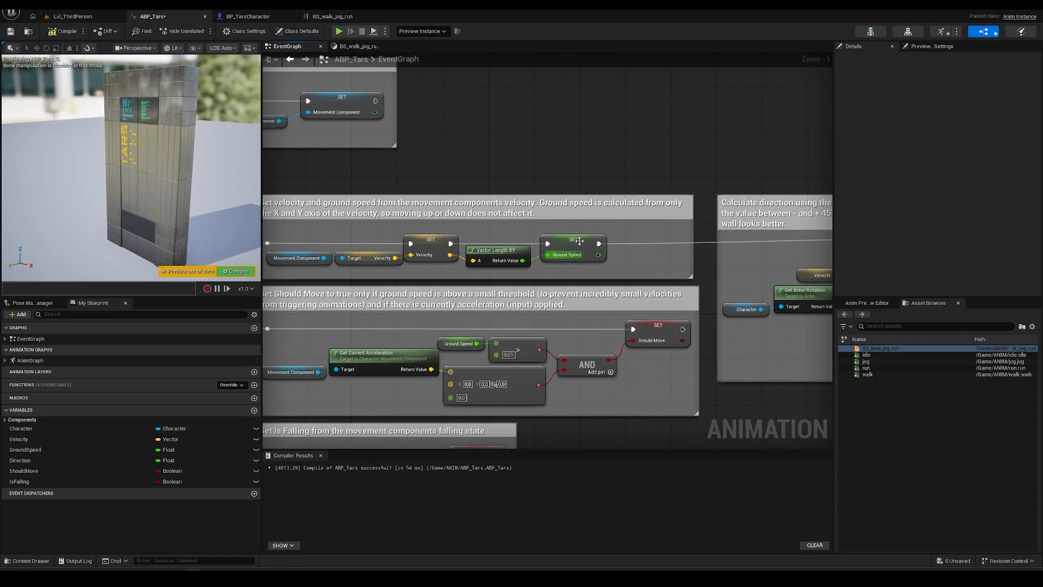
mouse_move(579, 261)
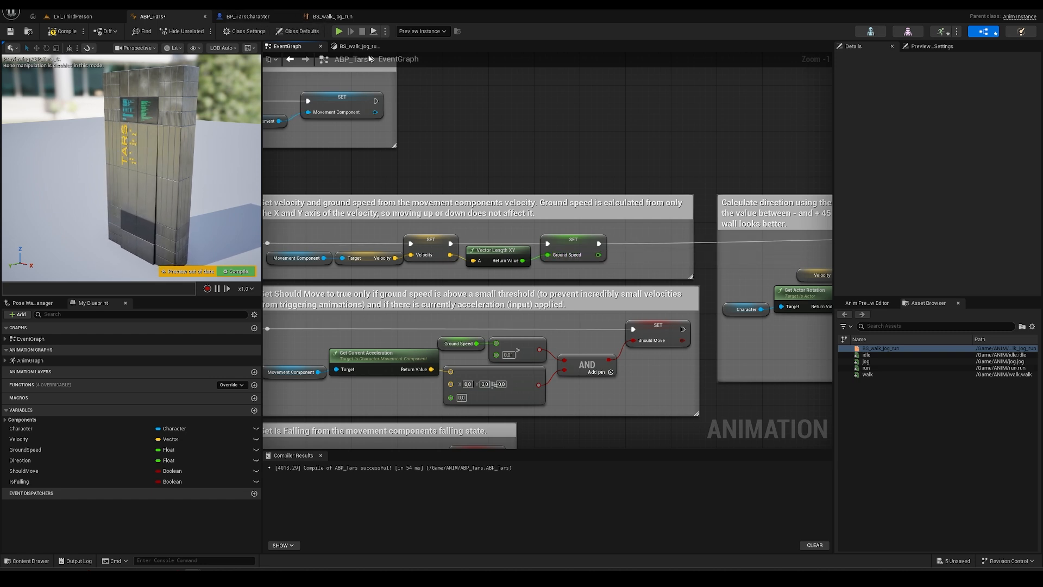
double_click(55, 360)
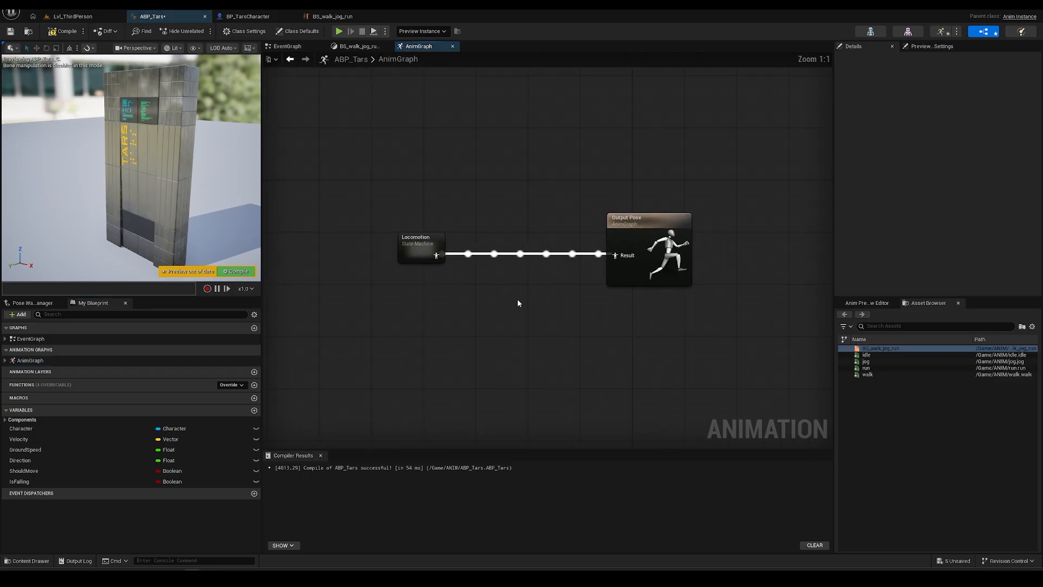
- Feed a GroundSpeed getter into the blend space's speed input in the BS_walk_jog_run state
double_click(418, 243)
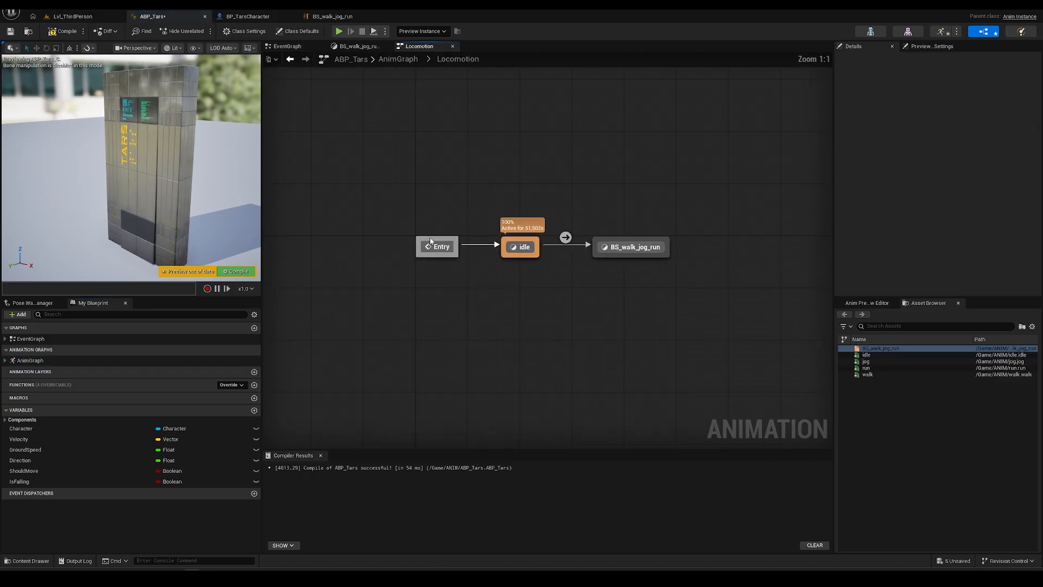
click(610, 253)
double_click(610, 253)
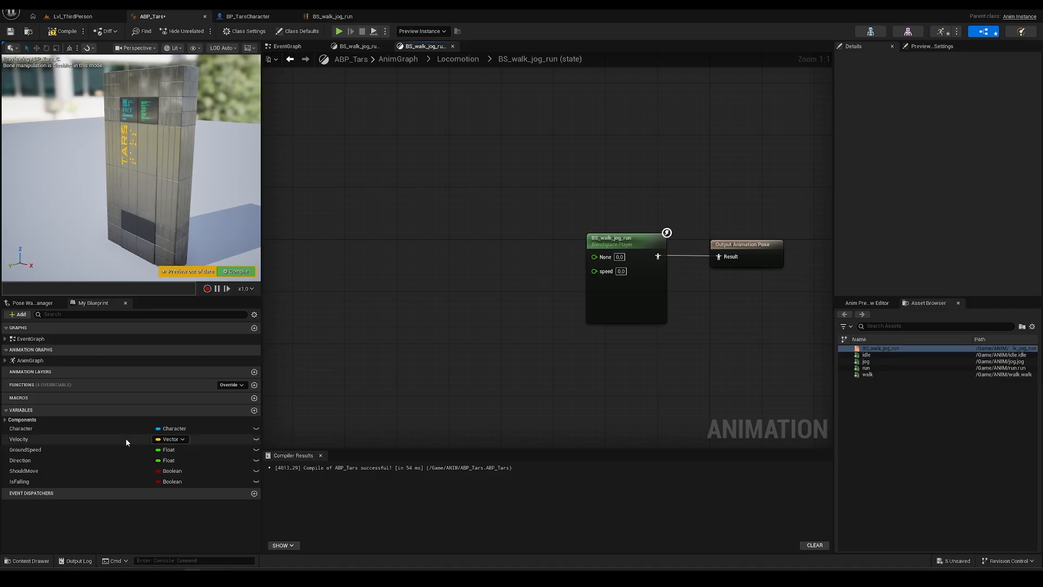
drag(60, 450, 590, 274)
click(461, 258)
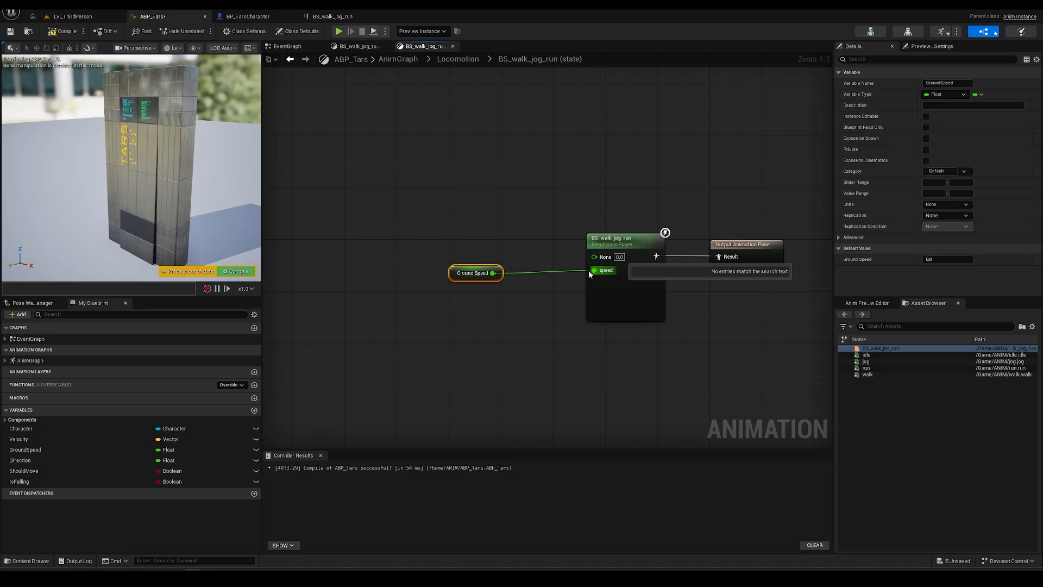
- Save ABP_Tars and start playing Lvl_ThirdPerson
click(10, 32)
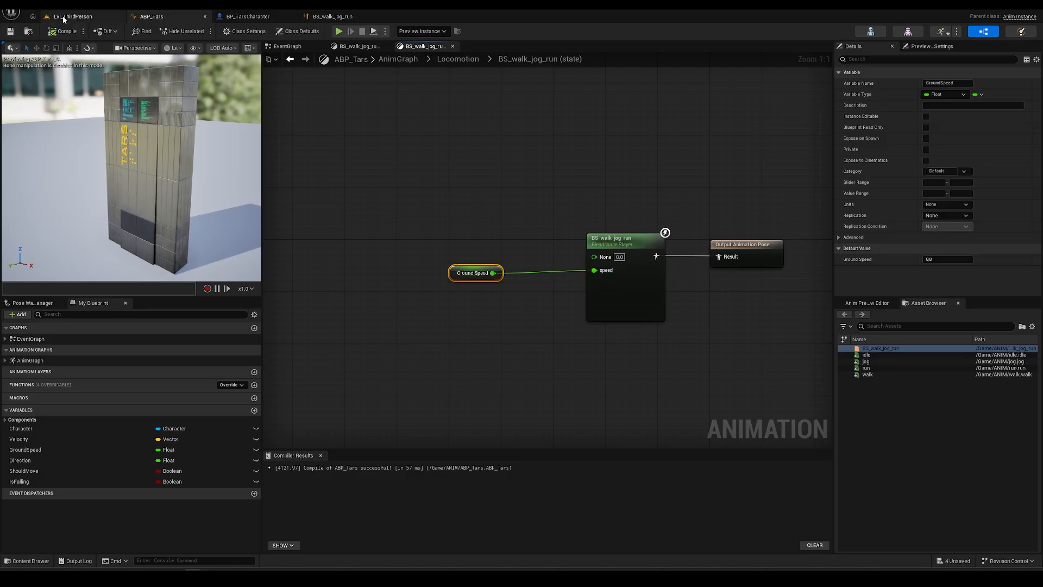
click(73, 17)
click(201, 31)
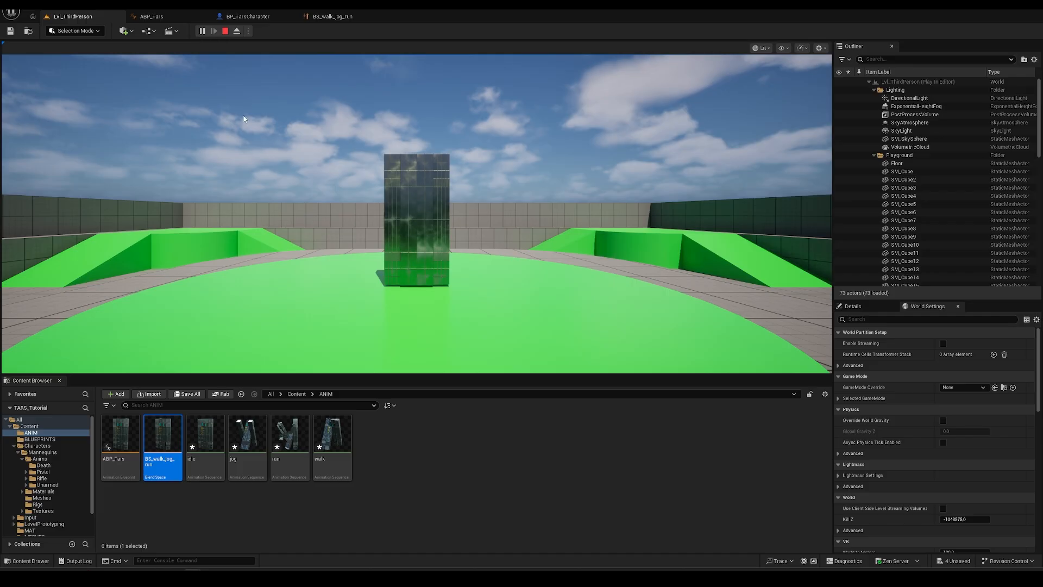
- Run TARS off the disc, down the ramp and across the floor
click(244, 119)
key(s)
key(a)
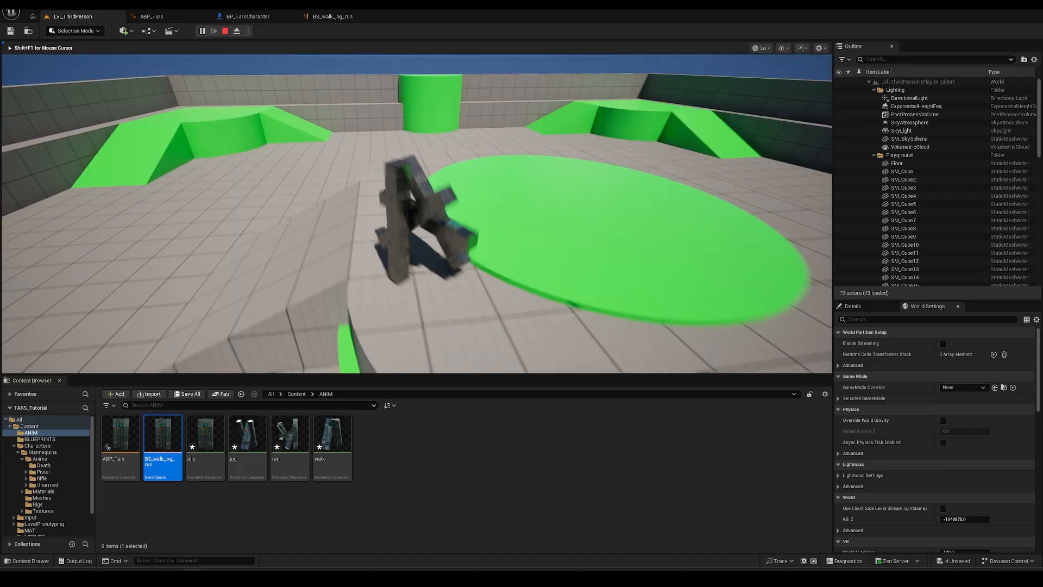
key(s)
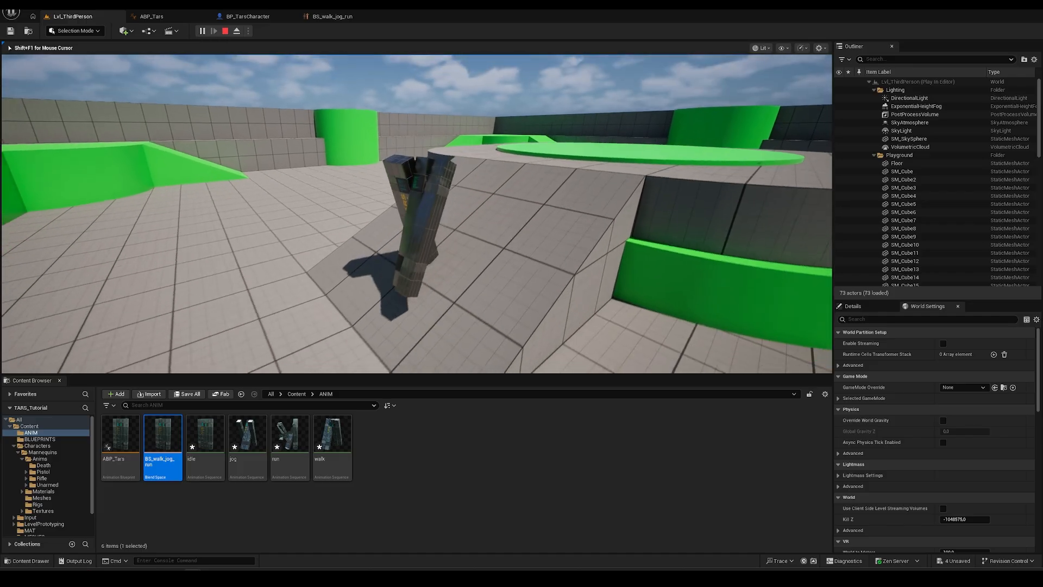
key(a)
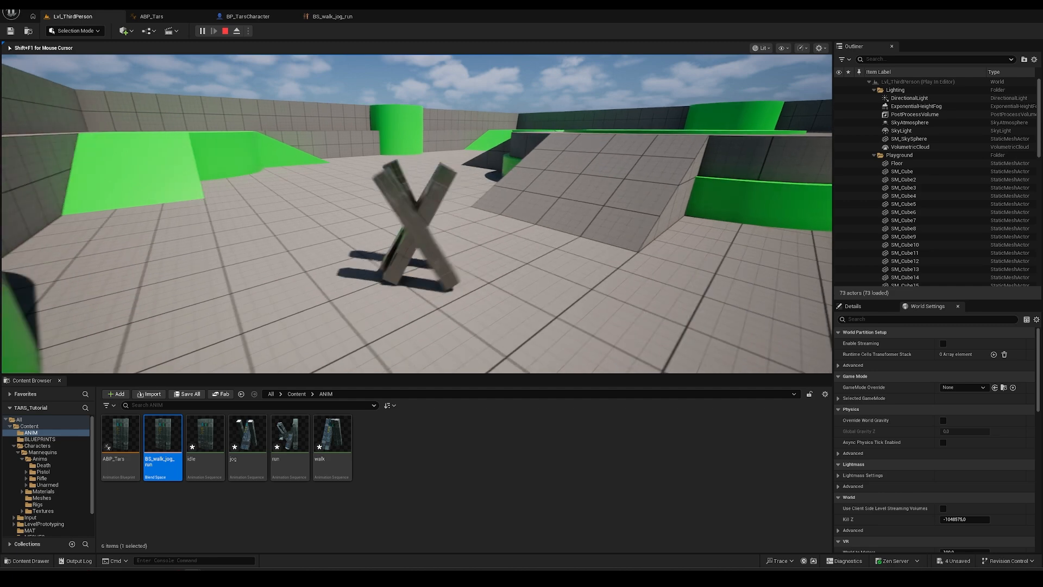
key(w)
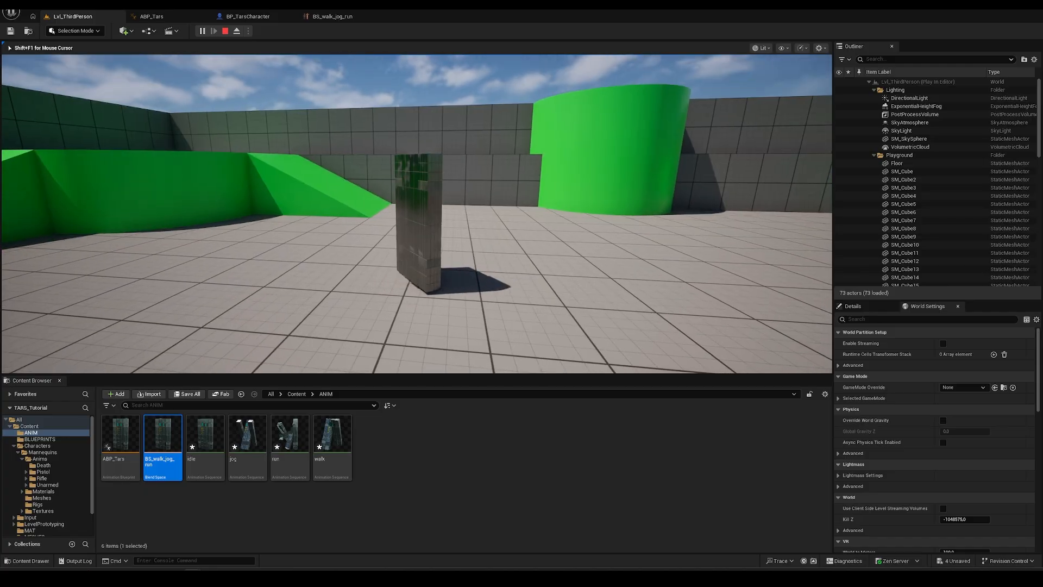
- Walk TARS forward, right and back left, then release control with Shift+F1 and return to ABP_Tars
key(w)
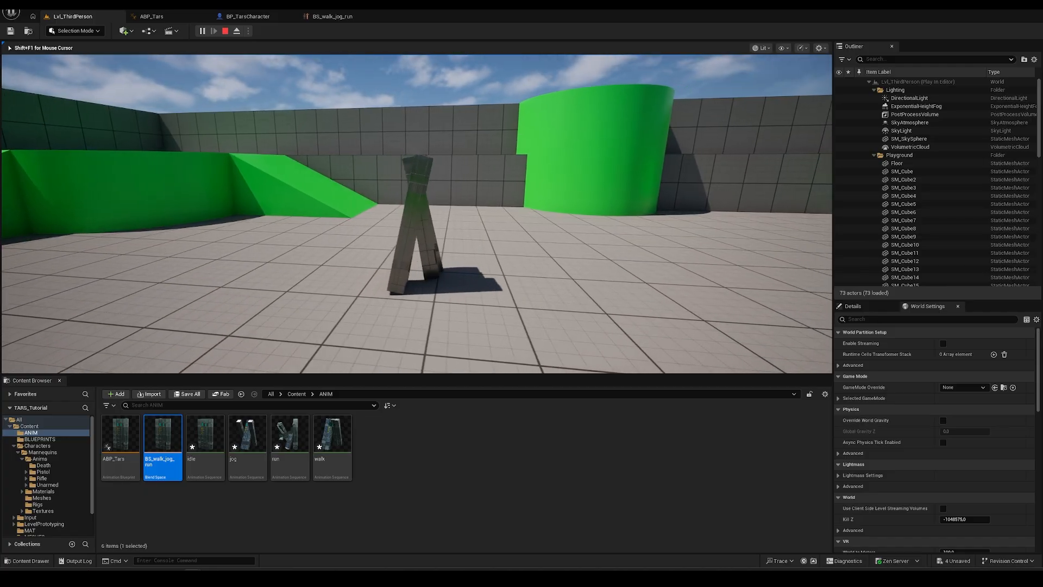
key(d)
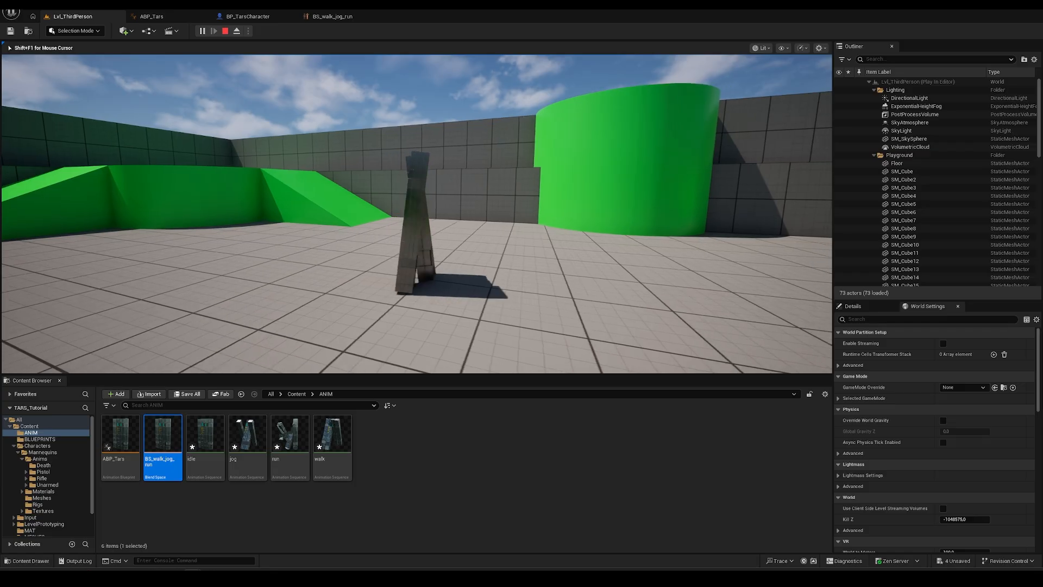
key(d)
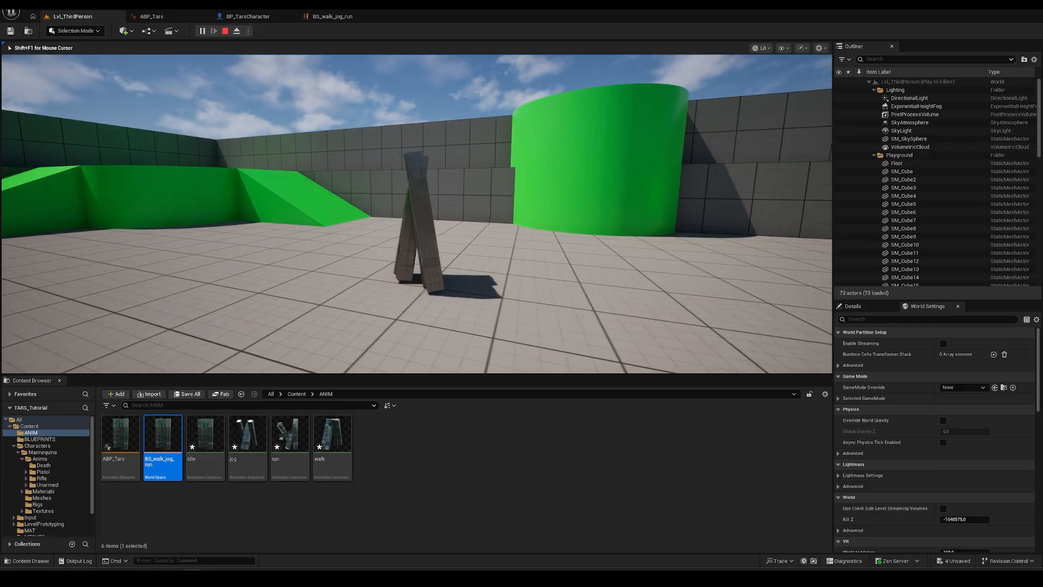
key(d)
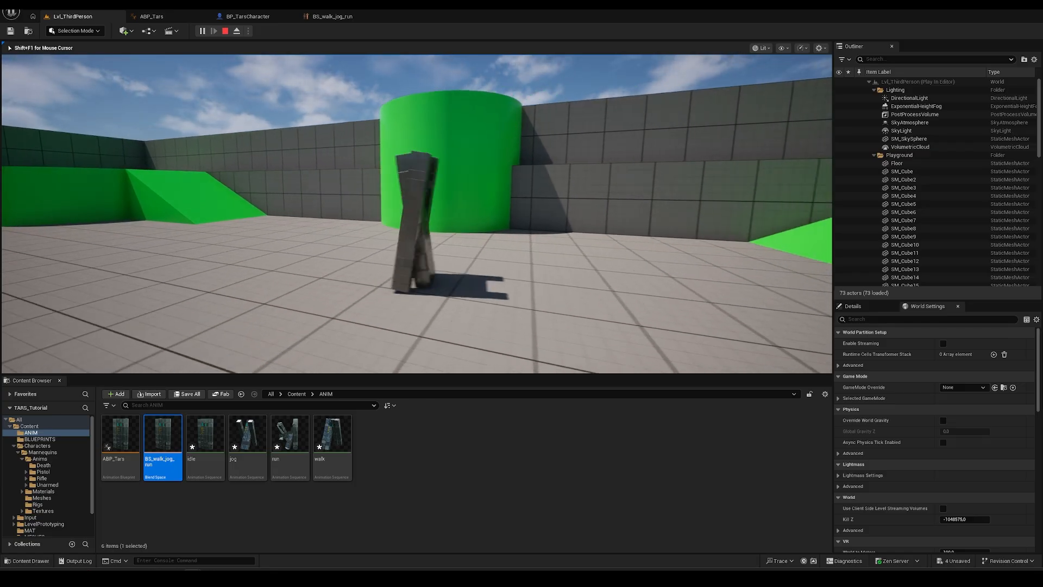
key(d)
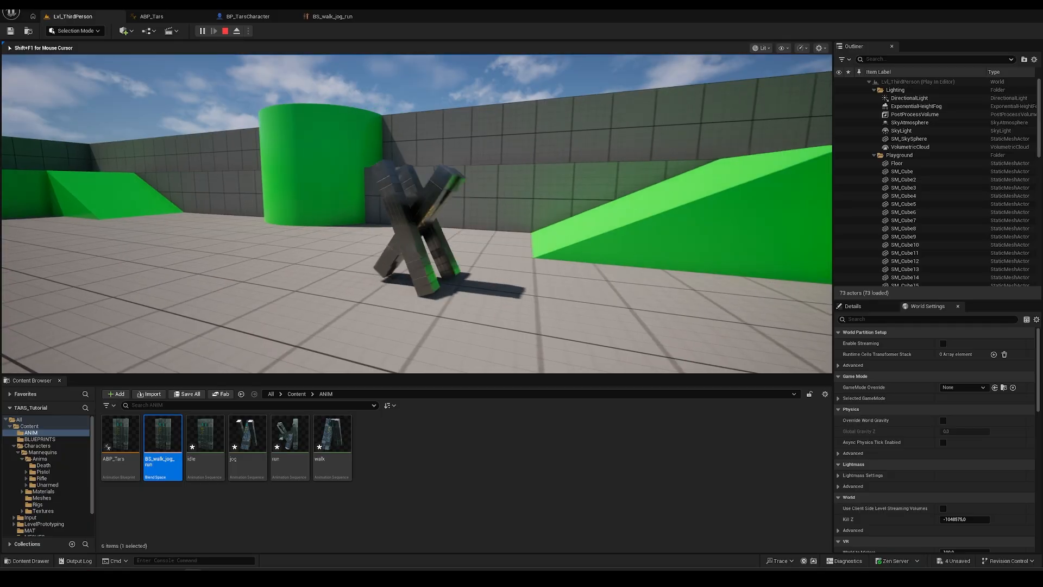
key(a)
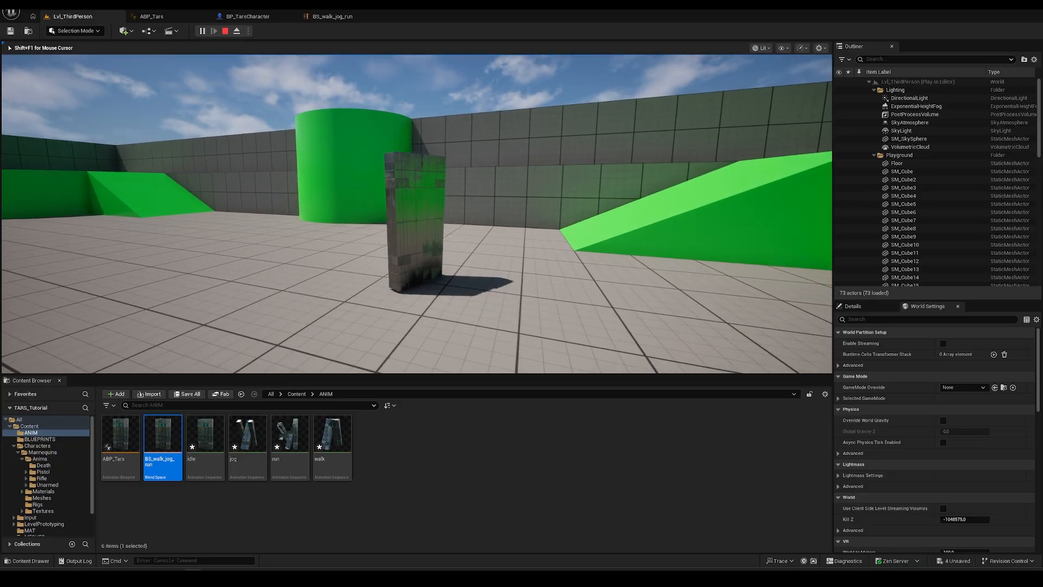
key(a)
key(a)
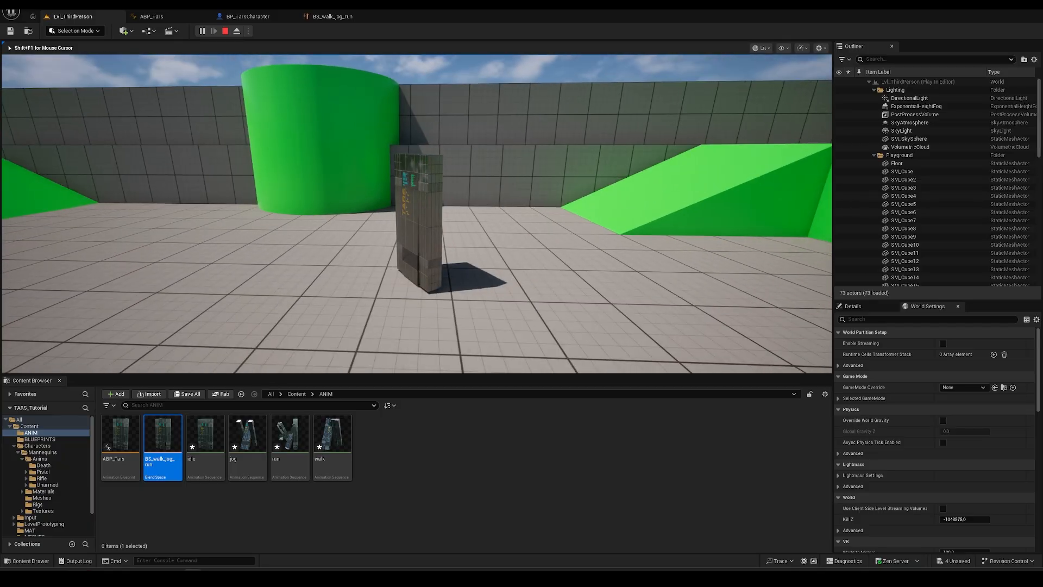
key(shift+F1)
click(155, 16)
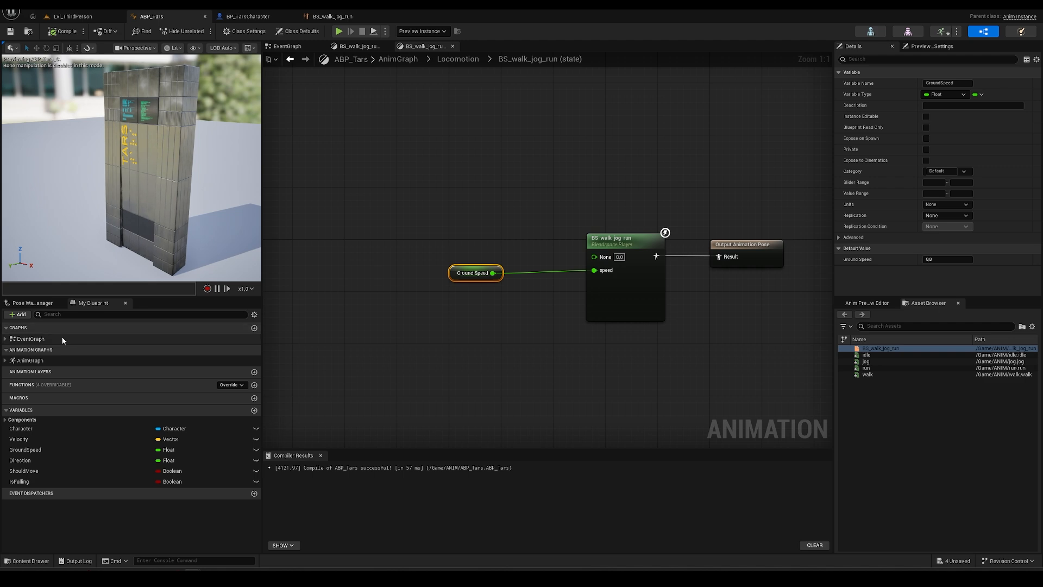
- Review ABP_Tars's EventGraph, AnimGraph and Locomotion state machine
double_click(41, 338)
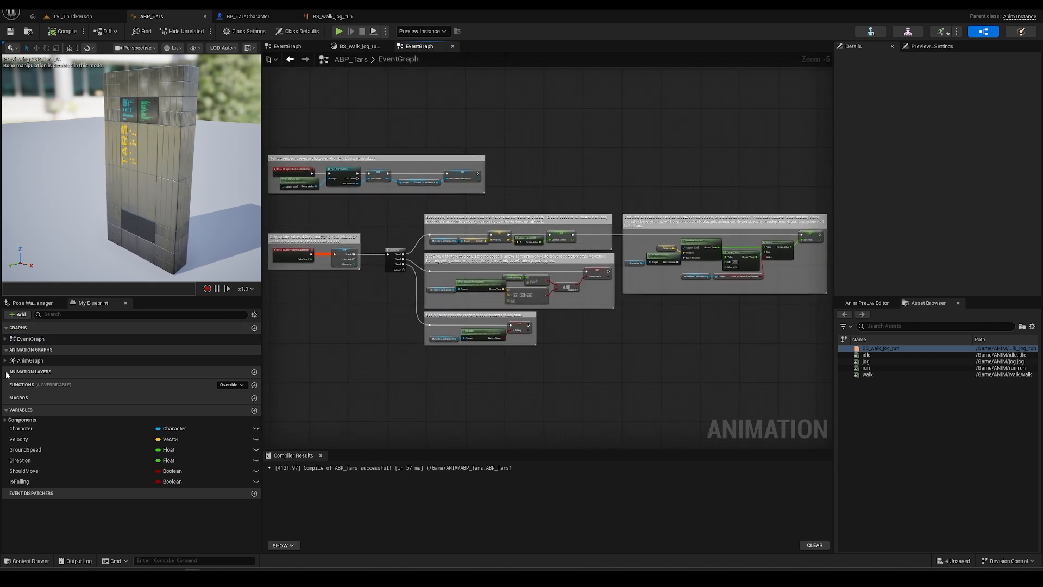
double_click(40, 361)
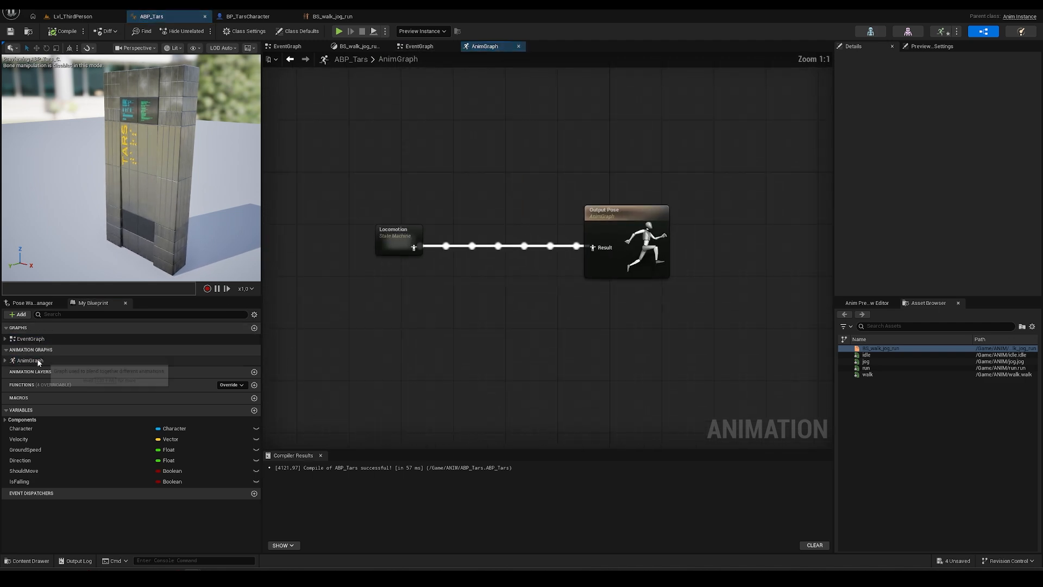
double_click(420, 240)
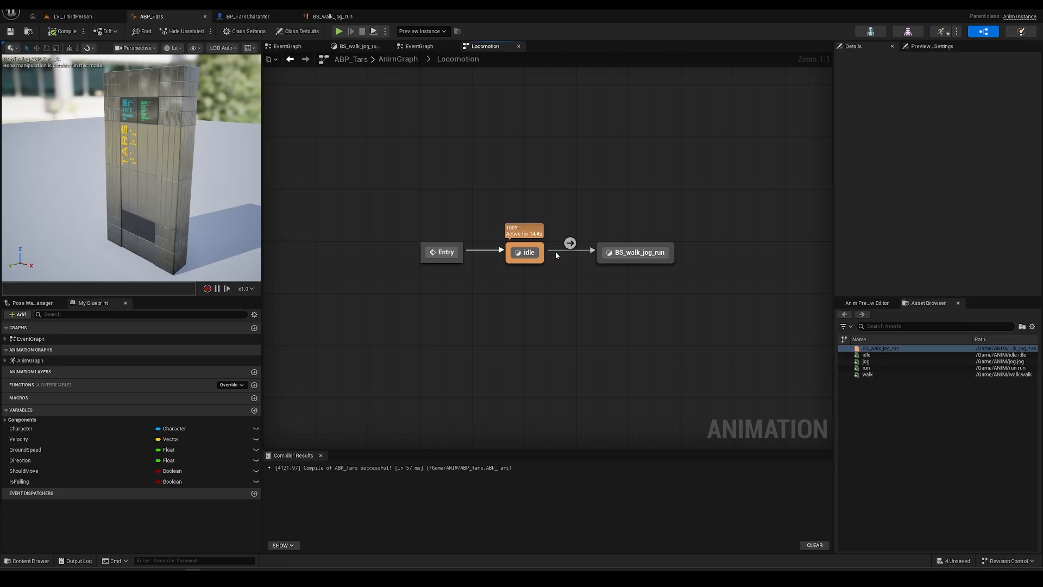
- Play Lvl_ThirdPerson again, run TARS off the green disc, then end the session
click(50, 17)
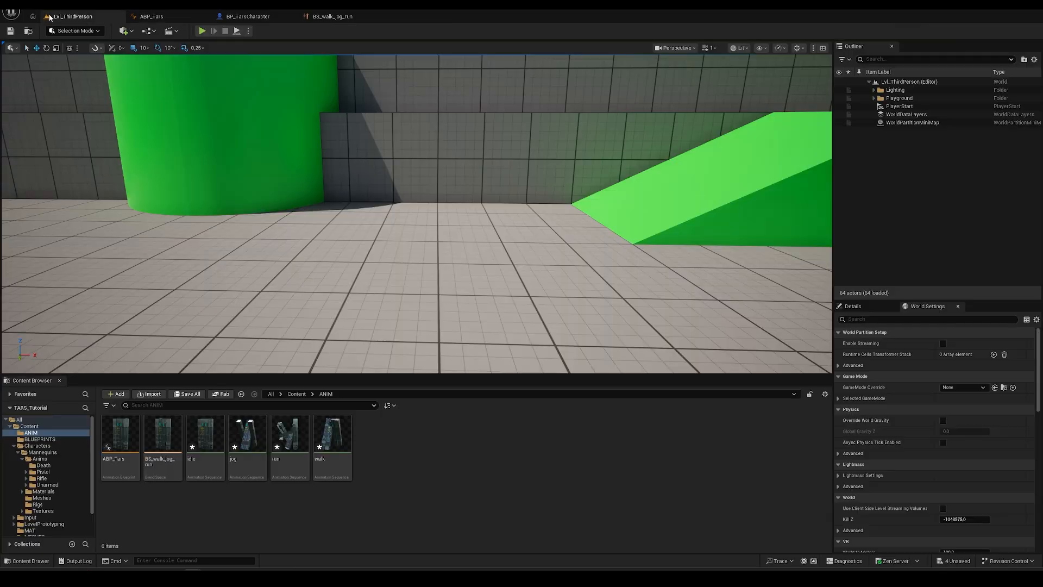
click(202, 32)
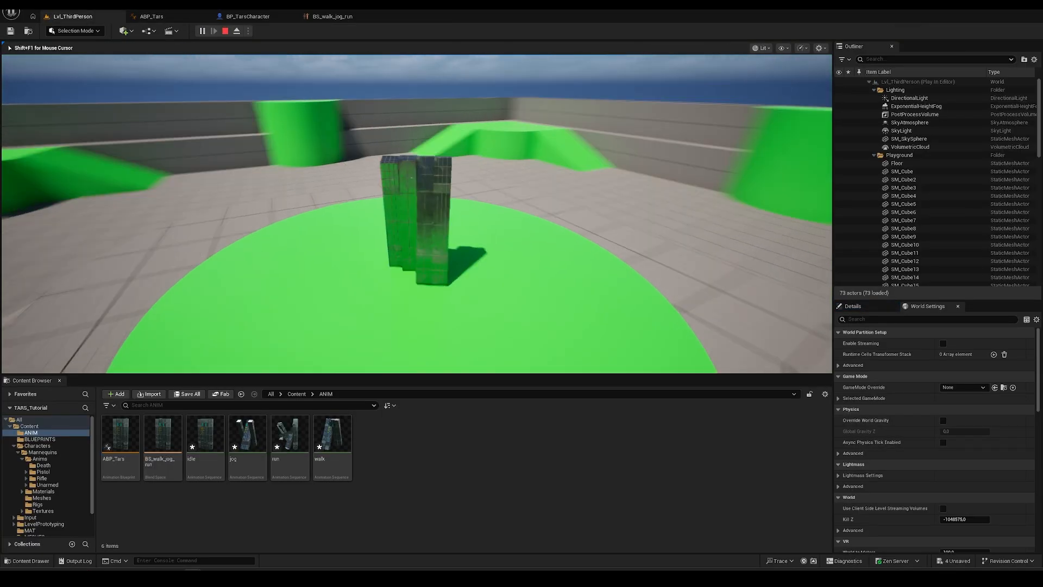
key(d)
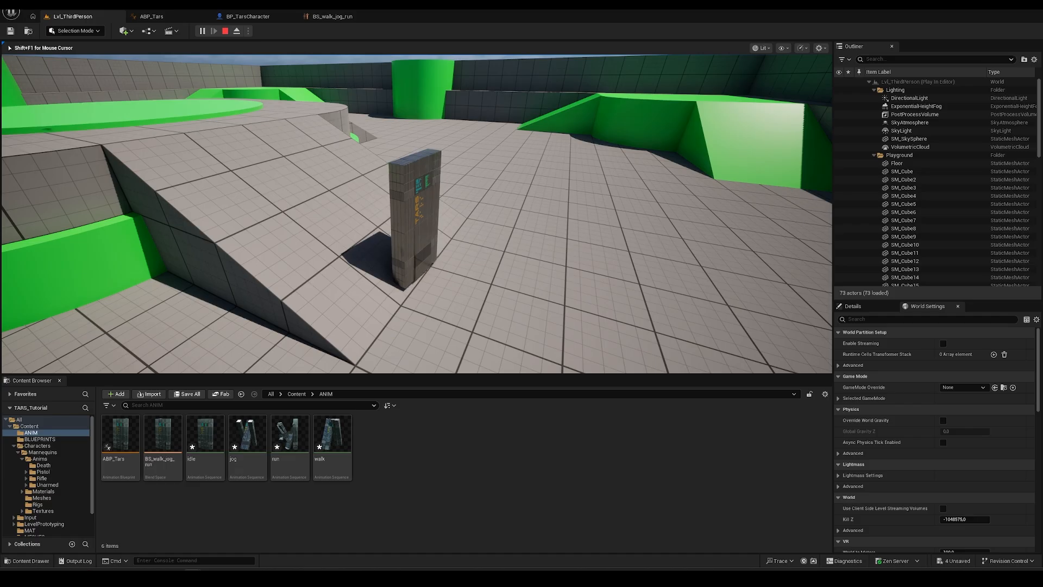
key(Escape)
- Inspect the BS_walk_jog_run blend space's idle/walk/jog/run samples, then return to ABP_Tars
click(333, 17)
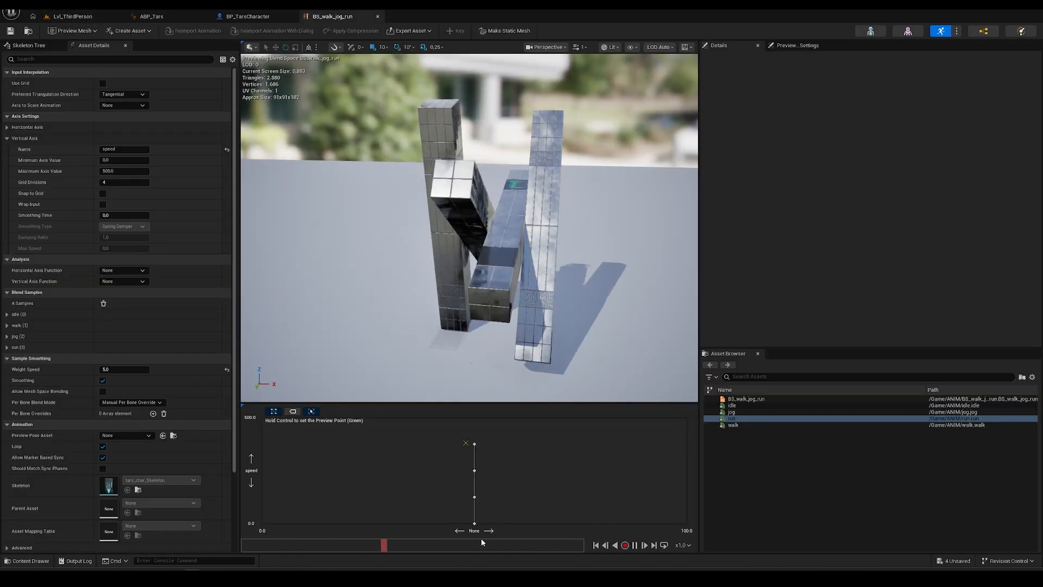
mouse_move(475, 523)
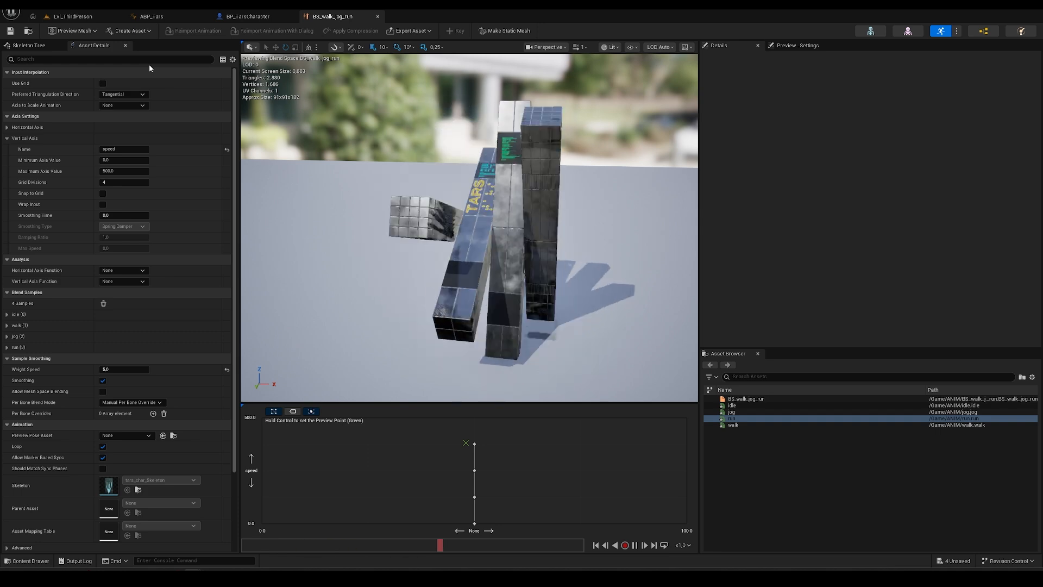
click(184, 17)
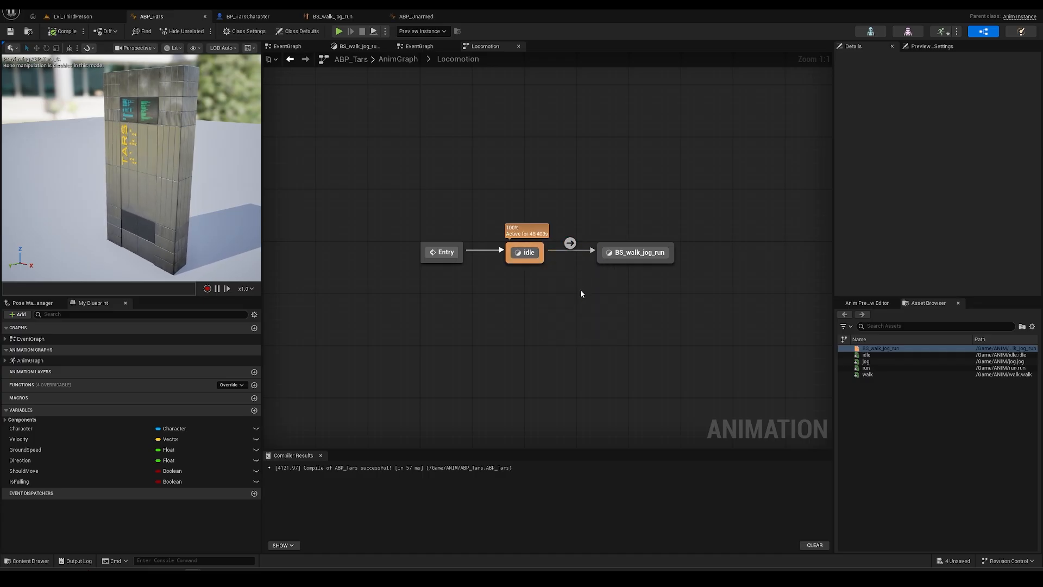
- Open ABP_Unarmed's Locomotion Walk / Run to Idle rule for reference
click(420, 19)
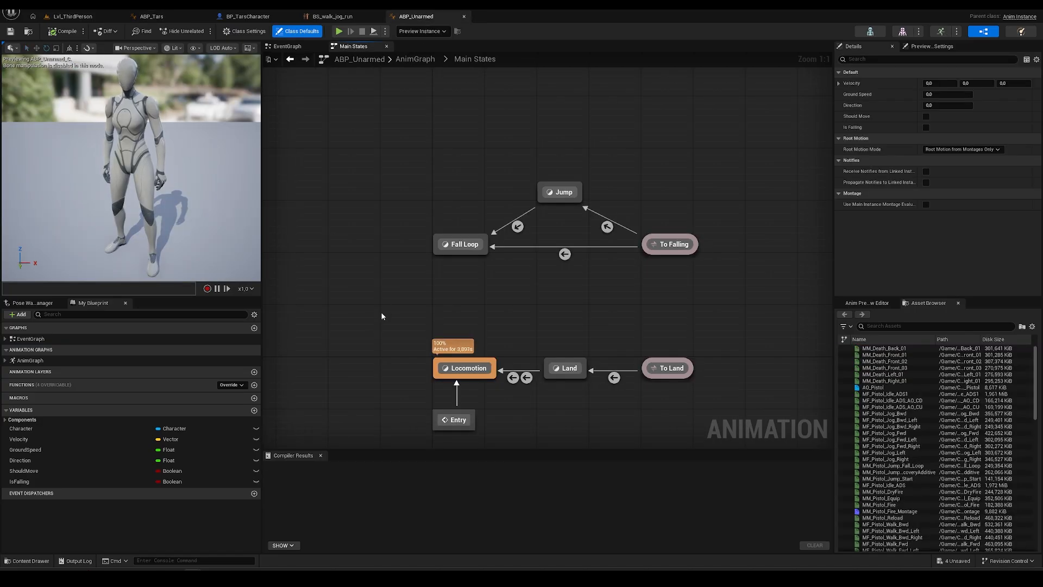
right_drag(458, 306, 477, 233)
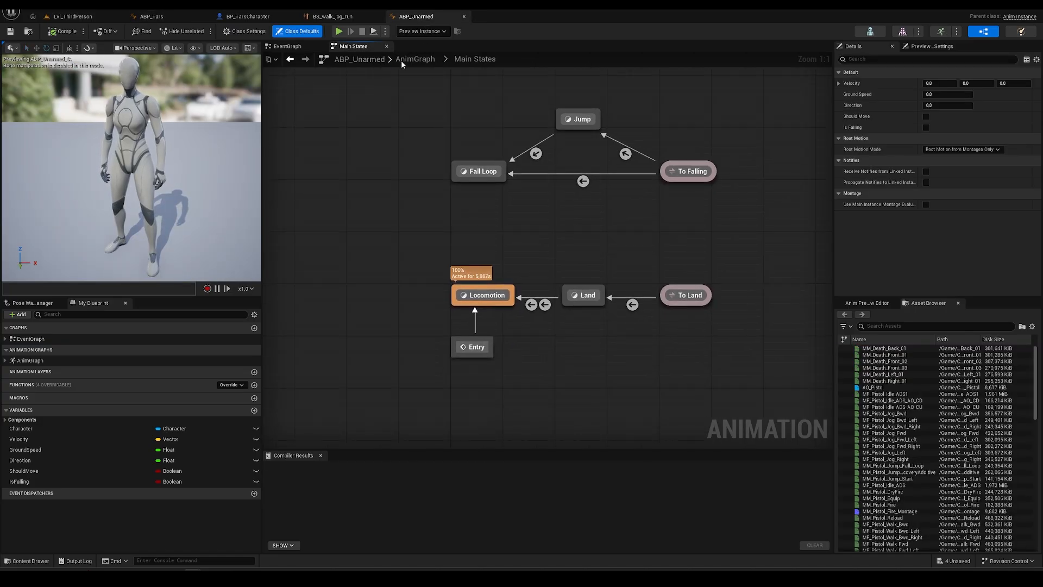
click(416, 59)
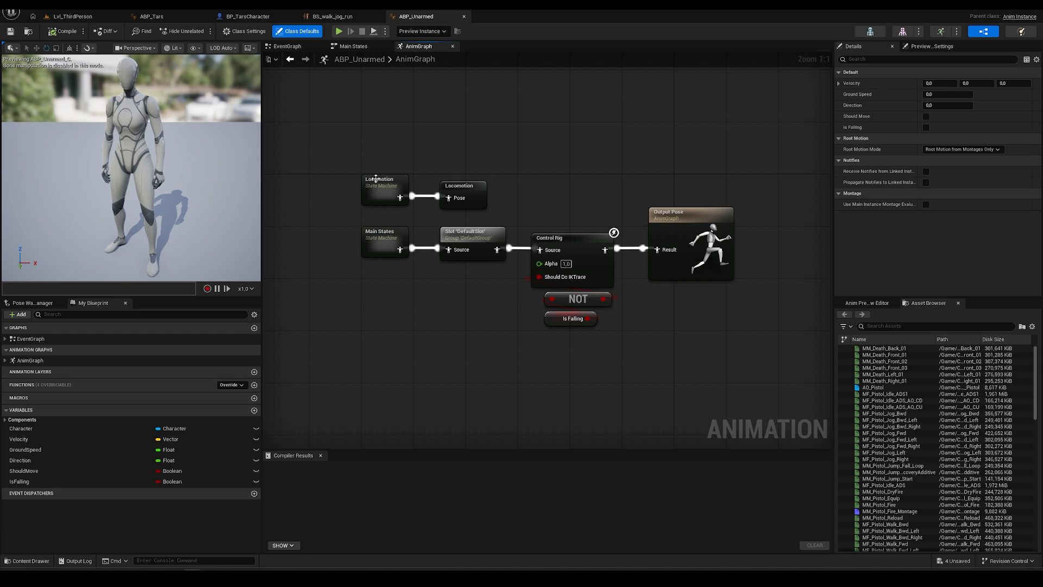
double_click(376, 179)
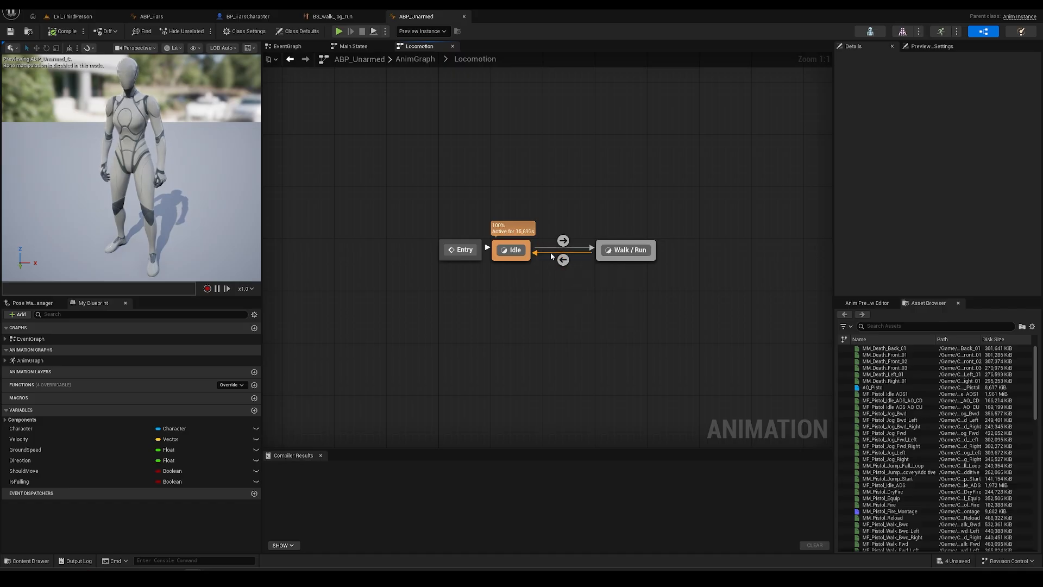
double_click(563, 260)
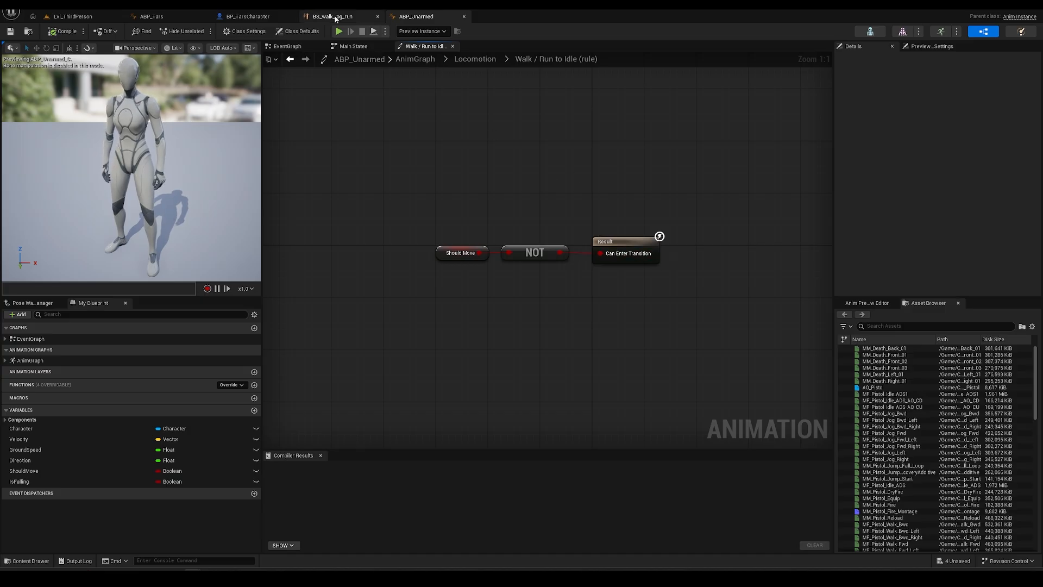
- Compare ABP_Tars's idle-to-BS_walk_jog_run transition settings against ABP_Unarmed's Locomotion transitions
click(172, 17)
click(569, 244)
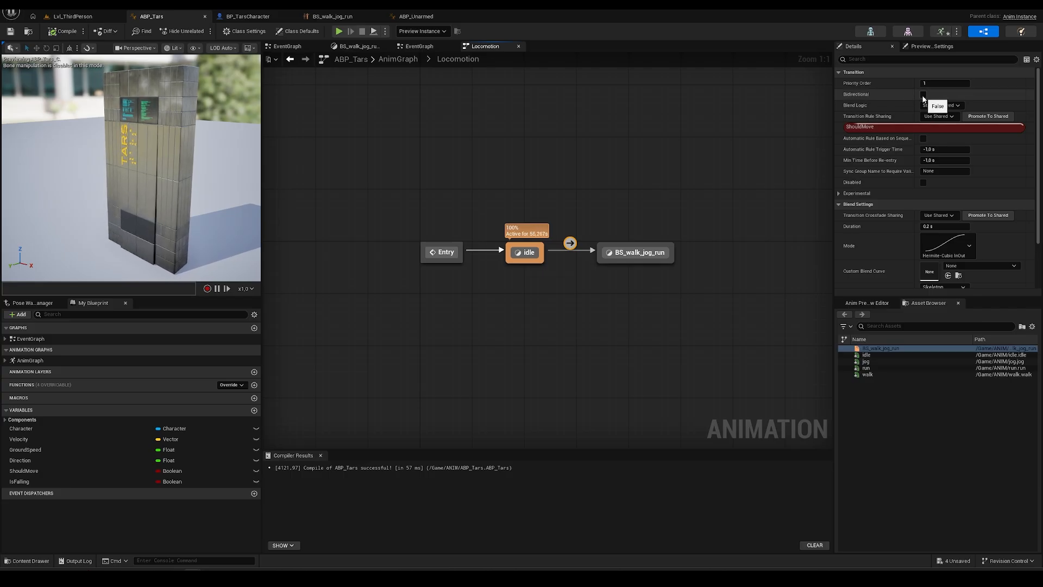
click(417, 16)
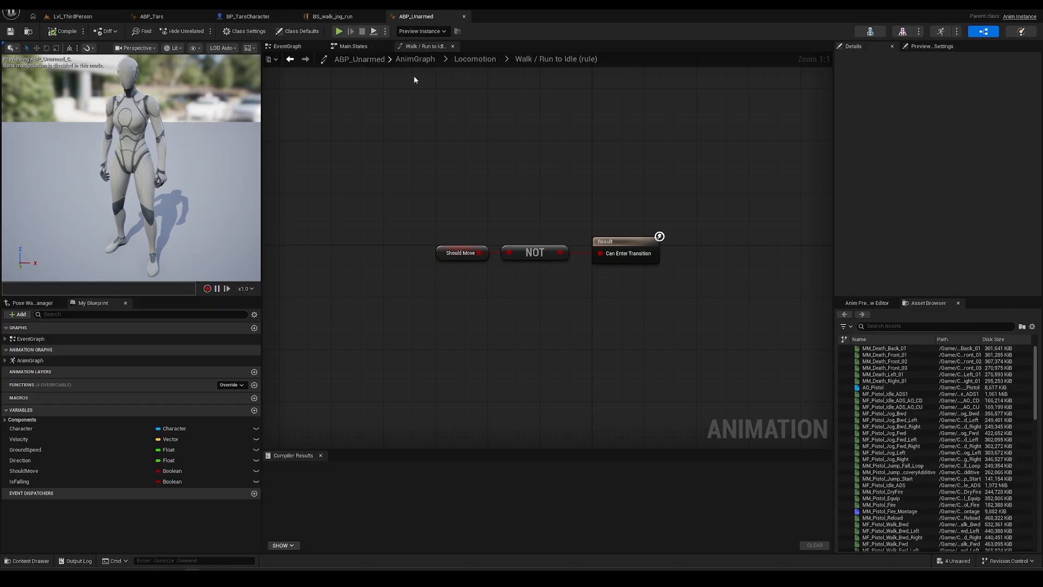
click(475, 58)
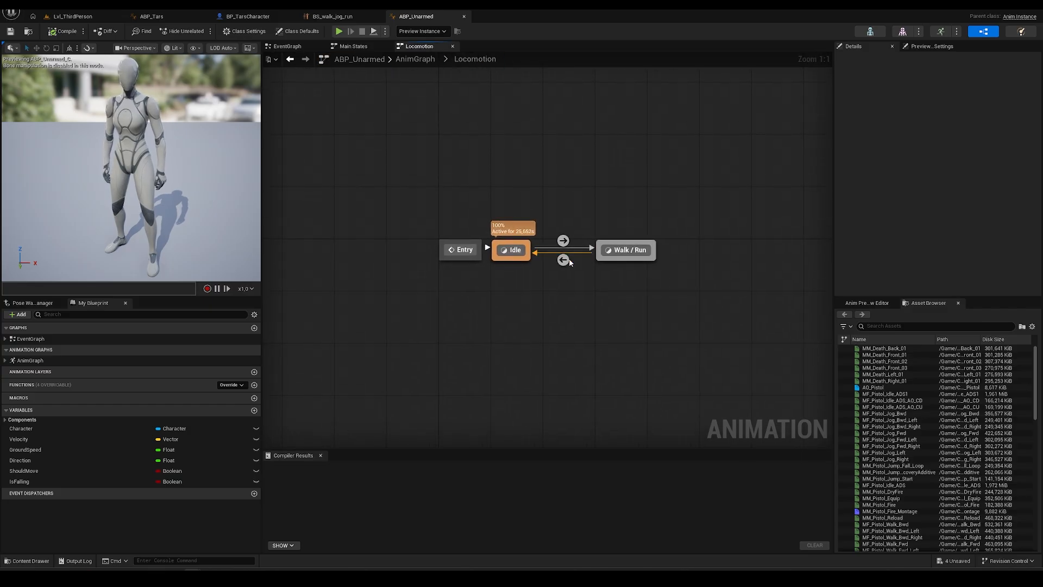
mouse_move(565, 262)
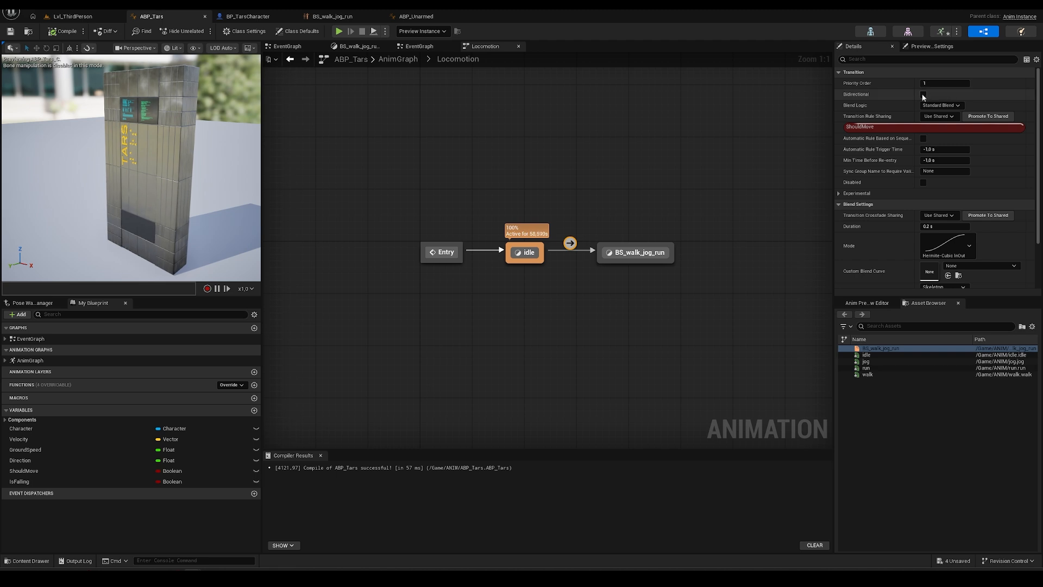
click(417, 16)
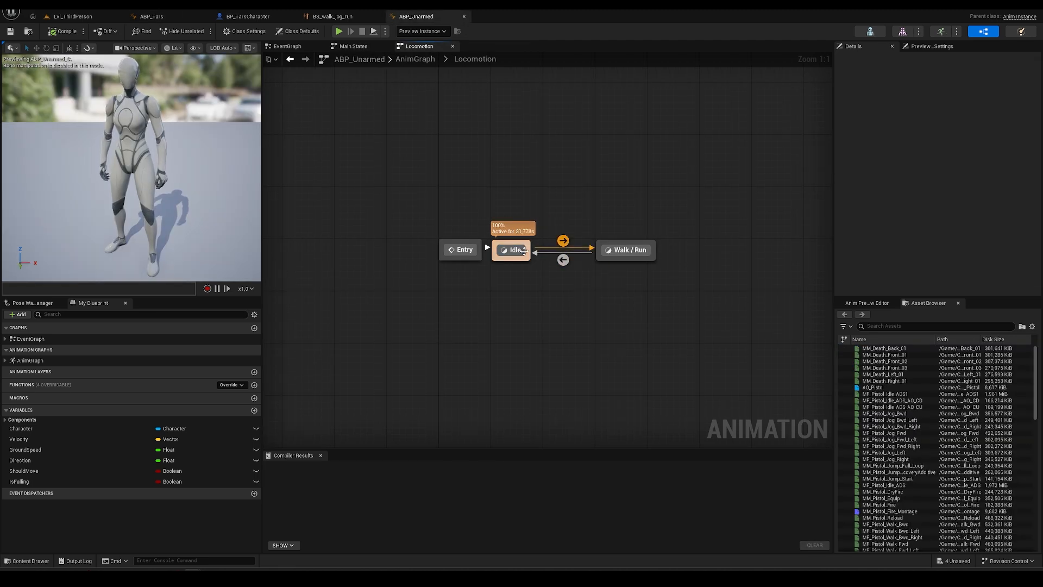
mouse_move(570, 266)
click(152, 17)
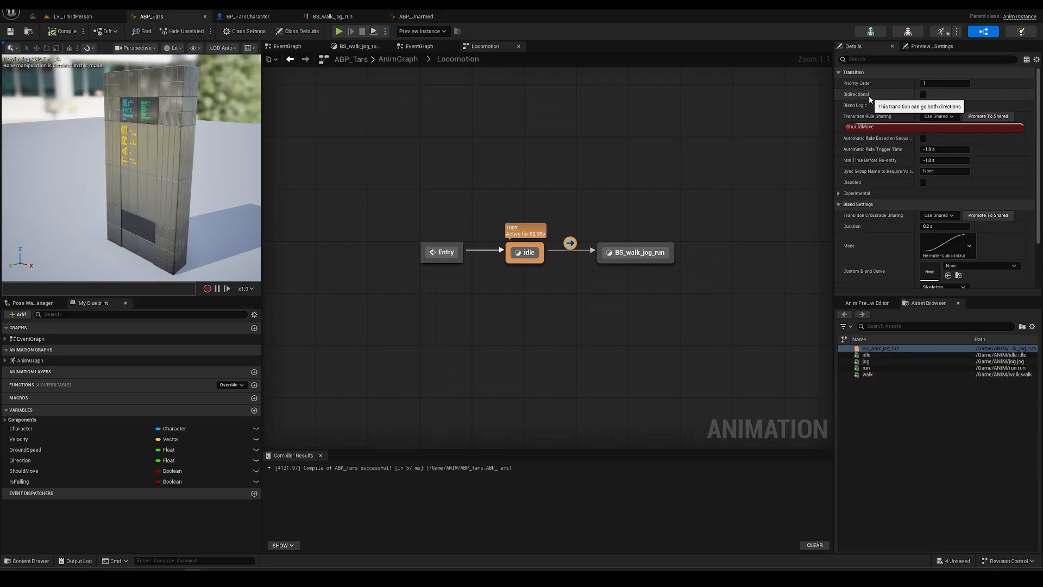
- Create a transition from BS_walk_jog_run back to idle and open its rule
click(574, 282)
drag(592, 261, 543, 260)
double_click(570, 263)
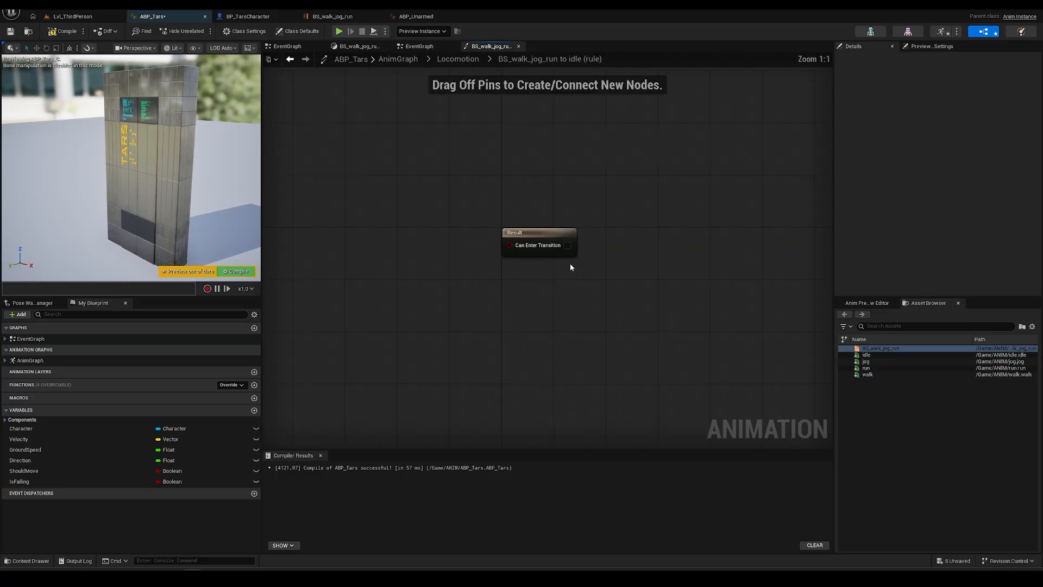
- Feed Should Move through a NOT node into Can Enter Transition and compile ABP_Tars
ctrl+drag(39, 470, 461, 219)
text(not)
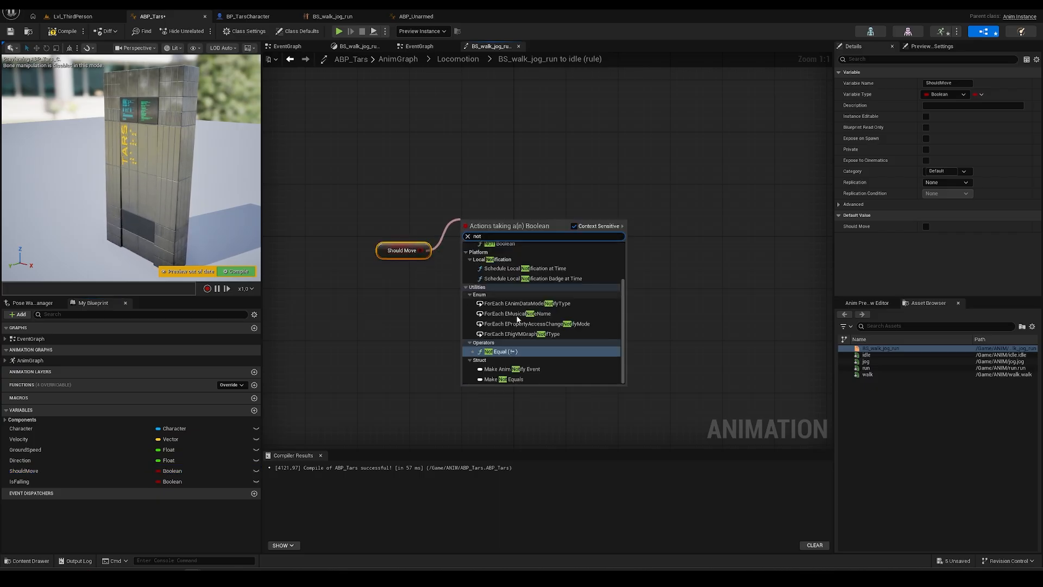
scroll(518, 319, up, 3)
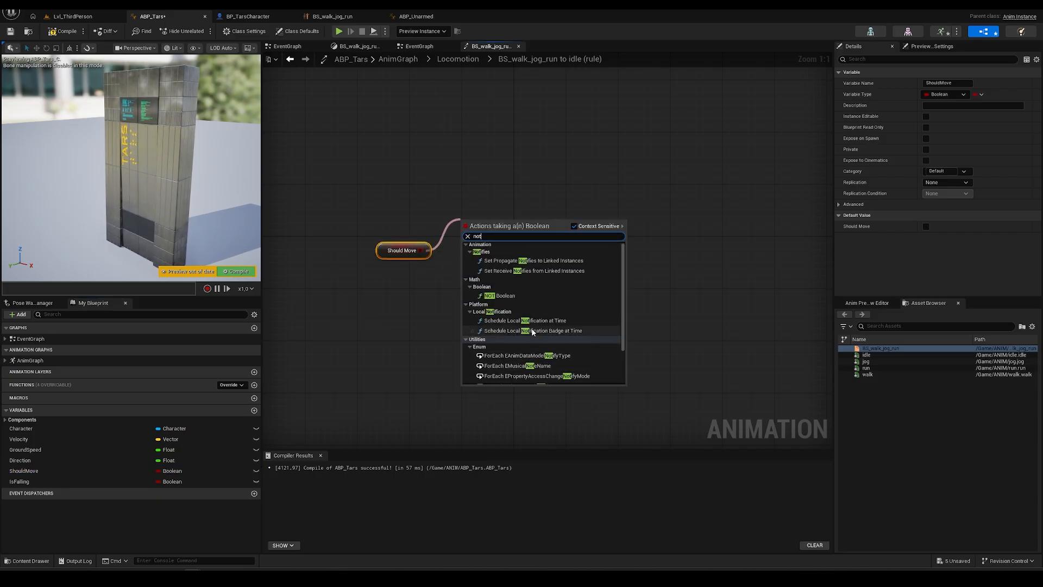
click(498, 297)
click(581, 239)
drag(518, 225, 554, 248)
drag(471, 227, 471, 255)
click(10, 31)
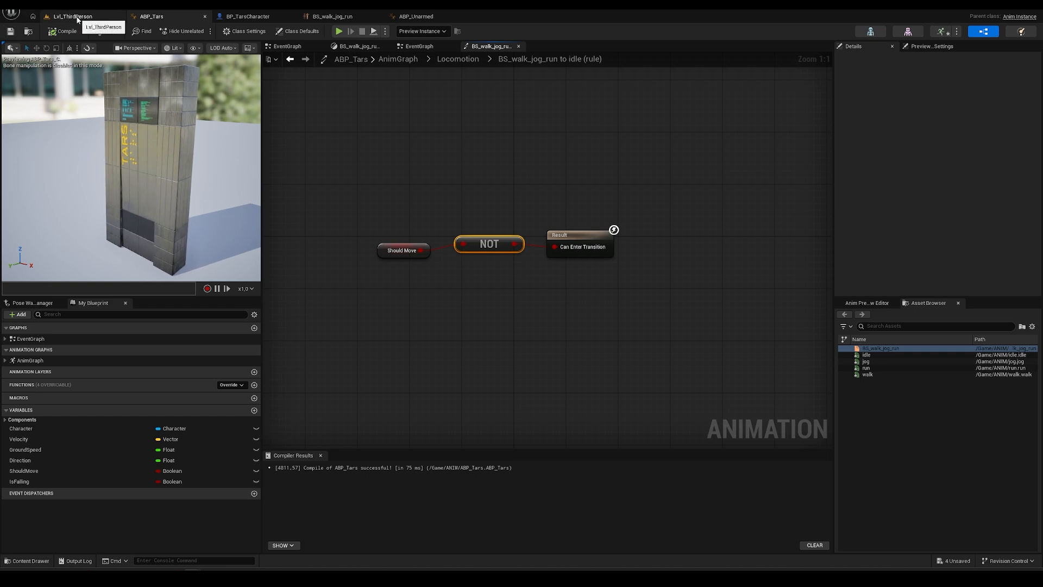
click(357, 111)
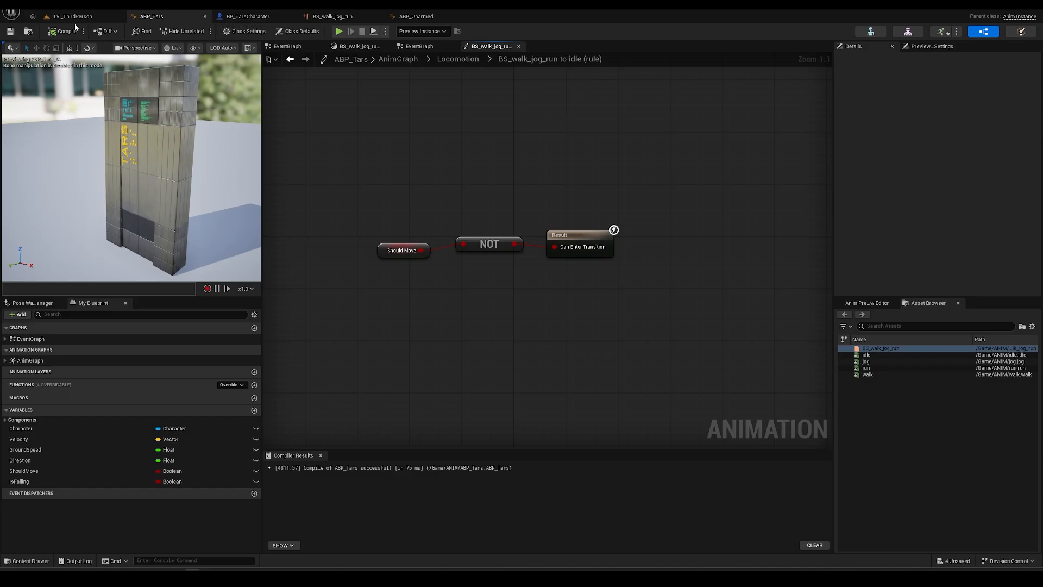
- Close the ABP_Tars, BS_walk_jog_run and ABP_Unarmed editor tabs
click(206, 17)
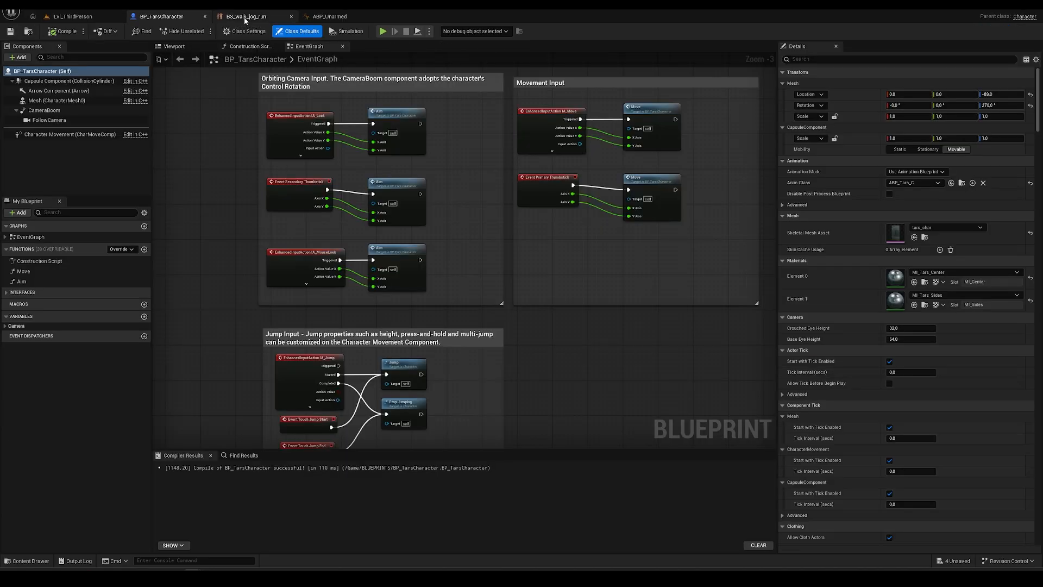
click(280, 17)
click(291, 17)
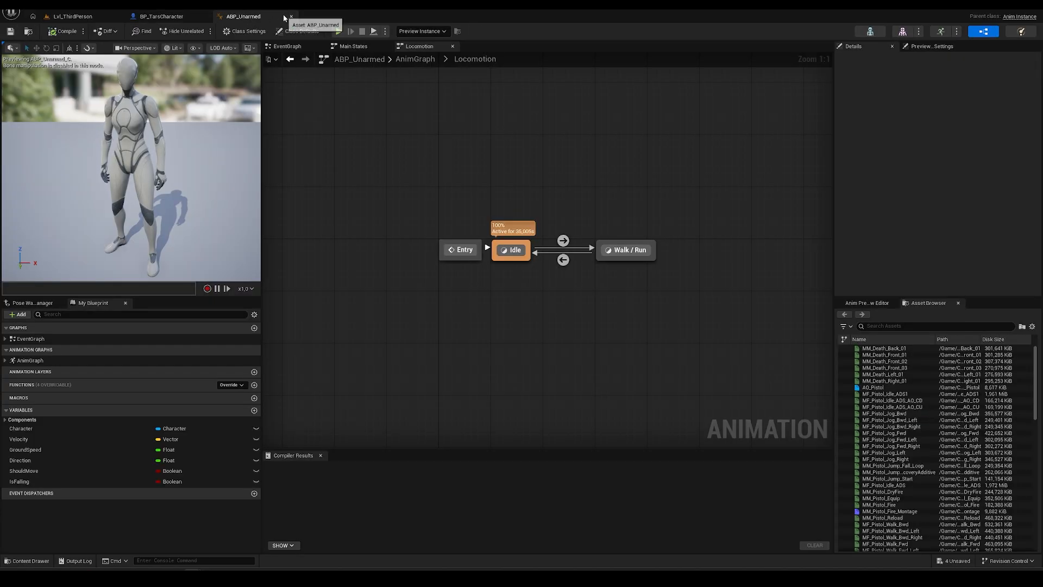
click(291, 16)
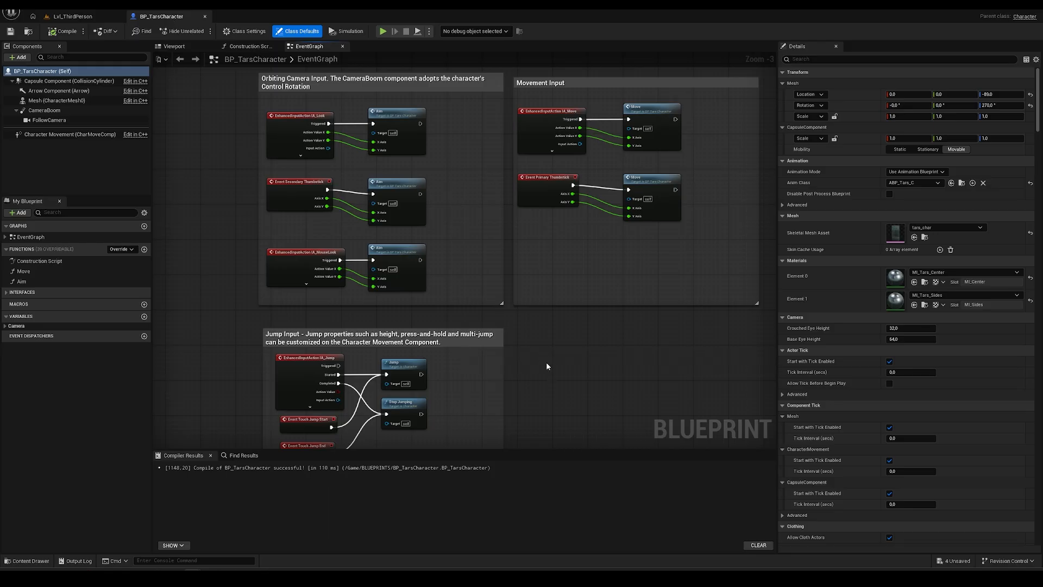
- View the TARS character in BP_TarsCharacter's Viewport and stop the device-disconnected notification from reappearing
scroll(540, 339, down, 5)
click(174, 46)
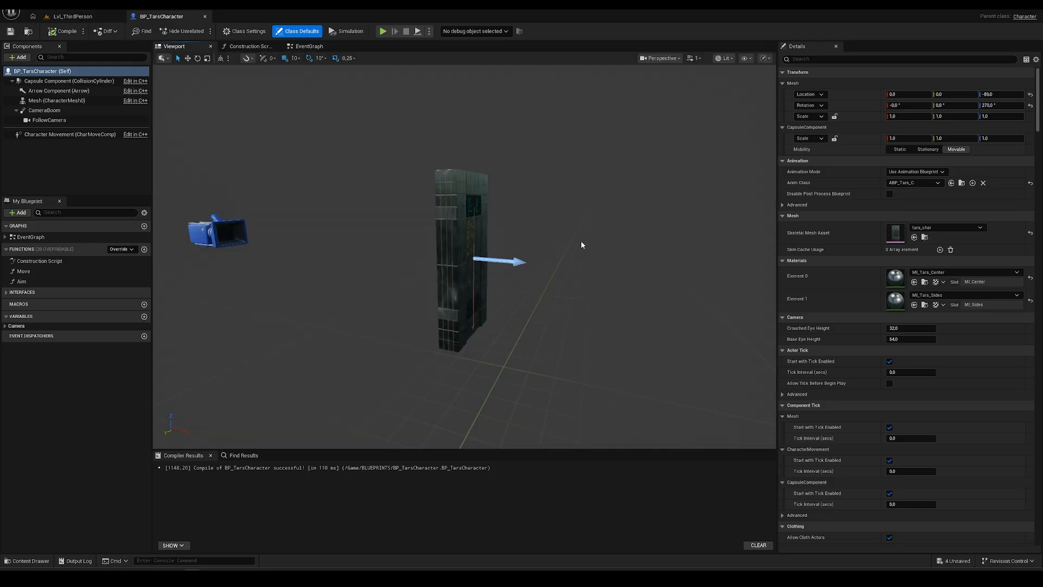
right_drag(581, 245, 542, 245)
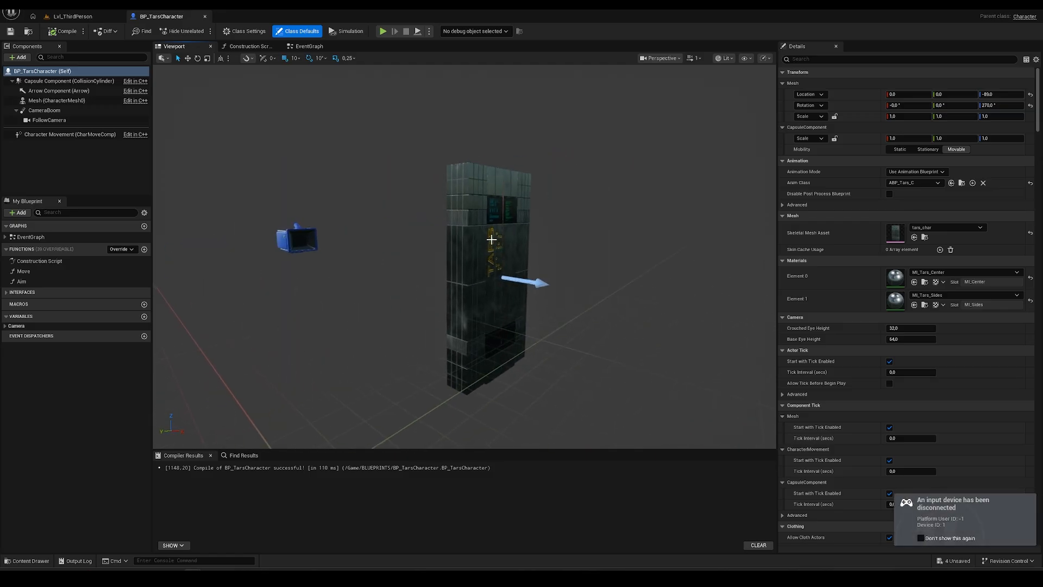
click(921, 538)
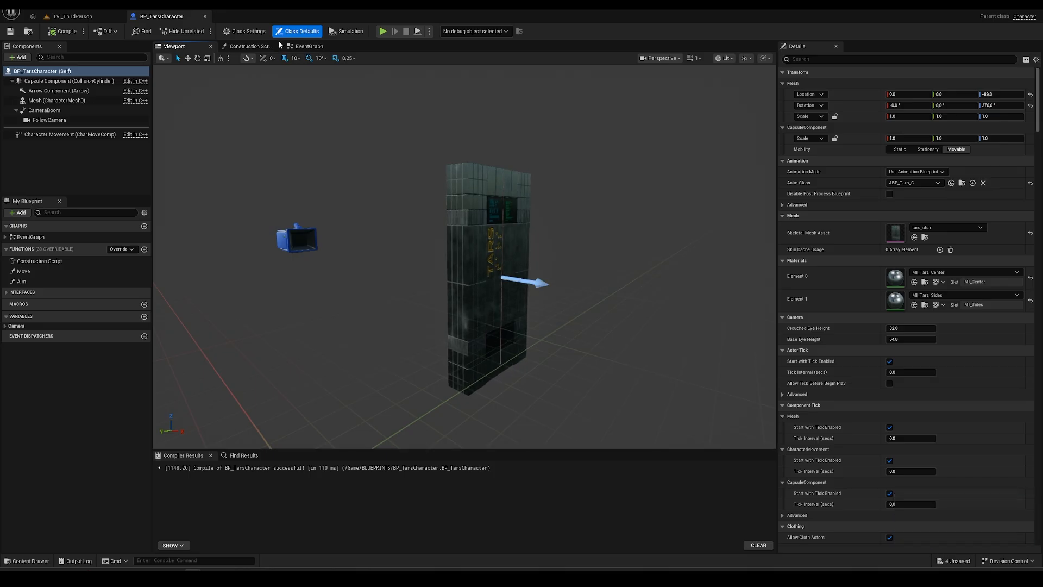
click(309, 46)
- Inspect the EventGraph's camera, movement and Jump input groups, selecting the IA_Look event
right_drag(405, 268, 321, 330)
scroll(345, 193, up, 4)
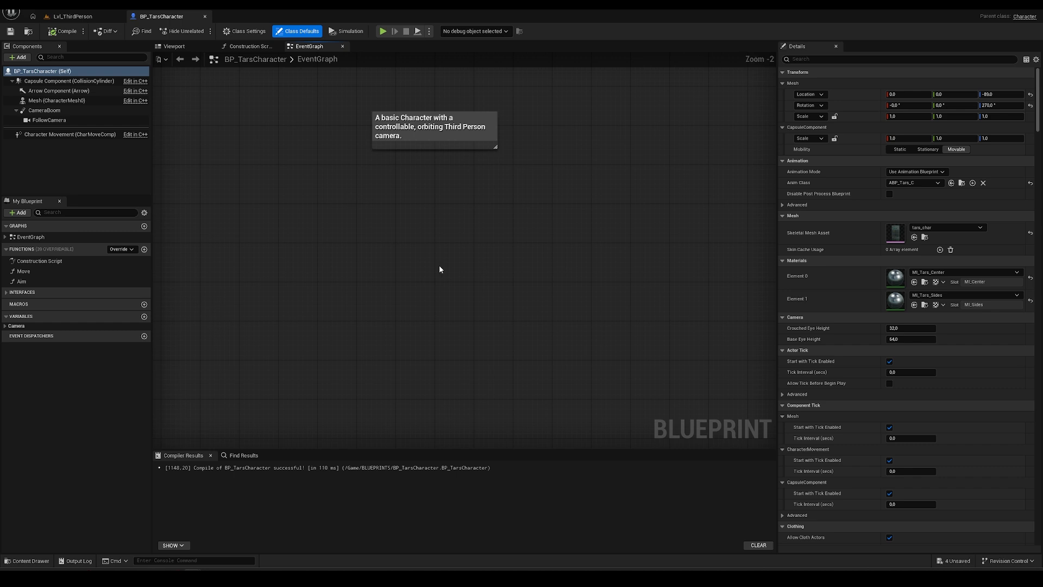
right_drag(439, 266, 359, 73)
right_drag(244, 268, 221, 97)
scroll(271, 194, down, 2)
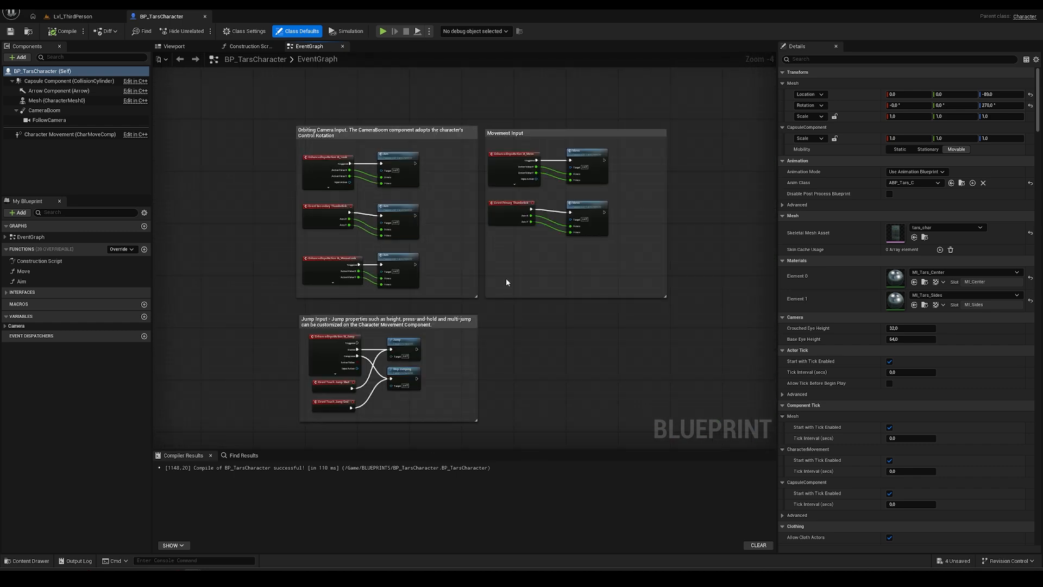
scroll(372, 276, up, 1)
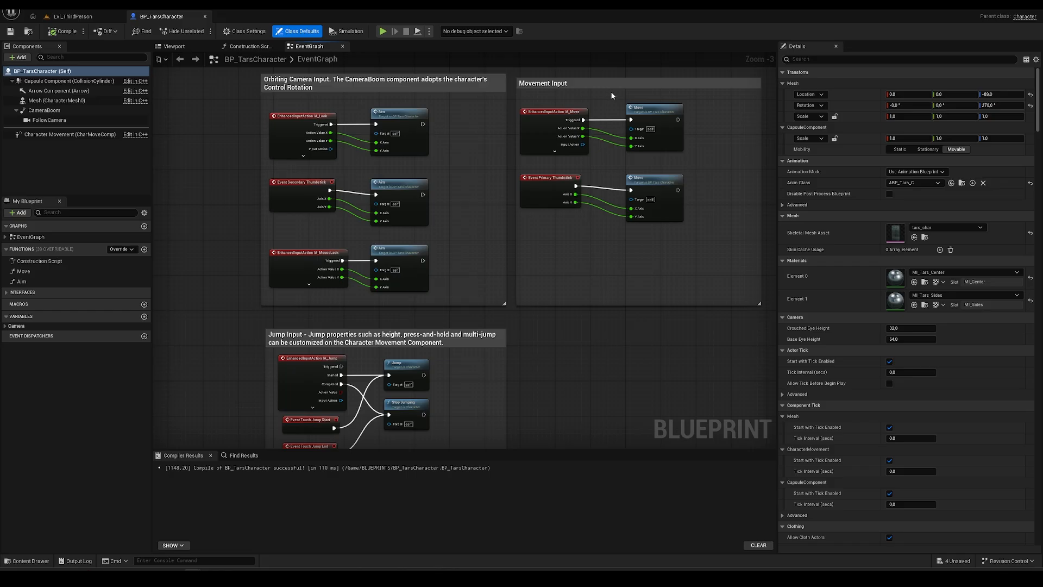
right_drag(568, 350, 617, 206)
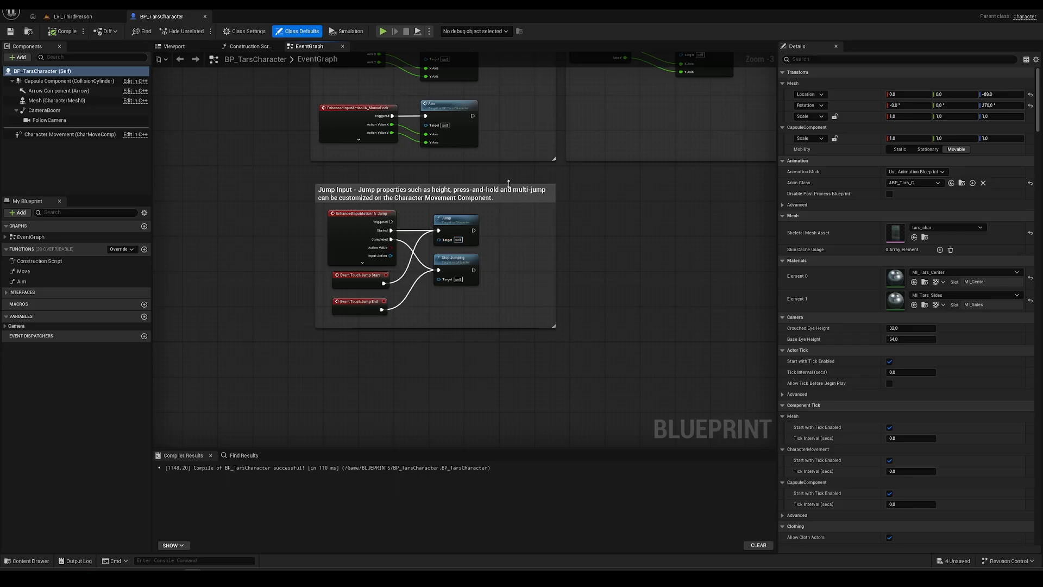
right_drag(513, 157, 529, 354)
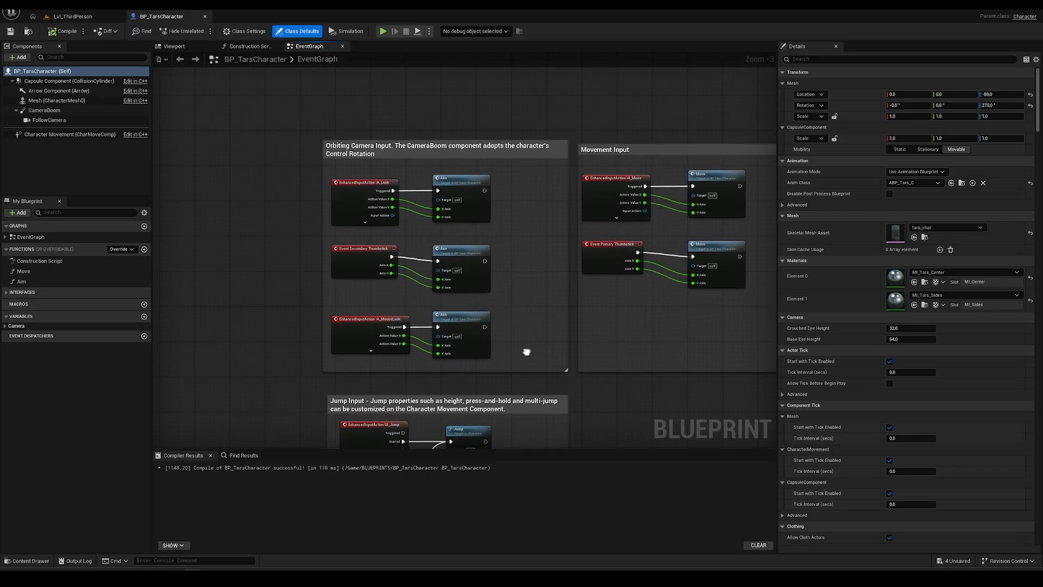
click(274, 214)
scroll(274, 215, up, 2)
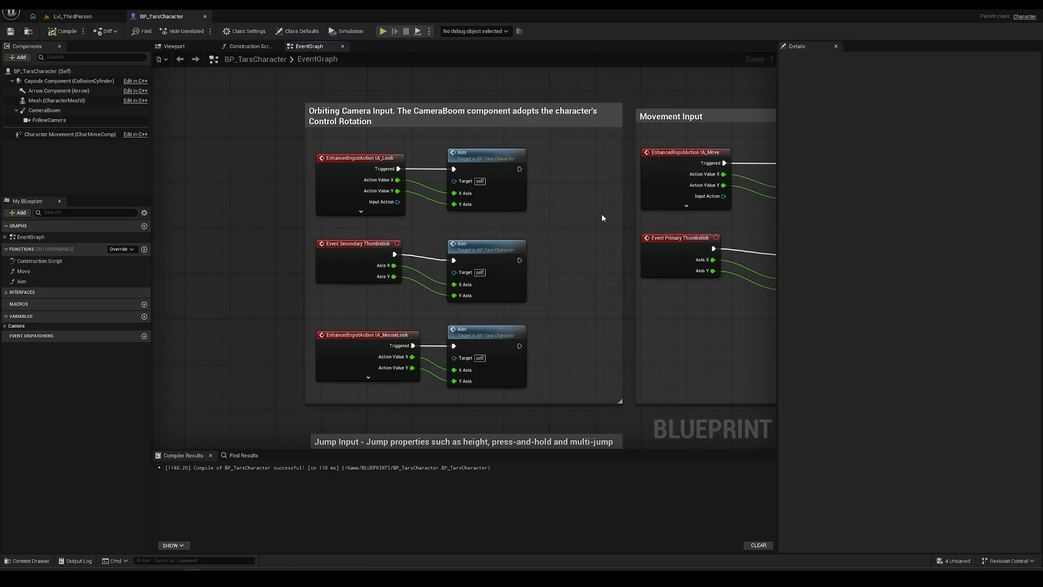
click(352, 158)
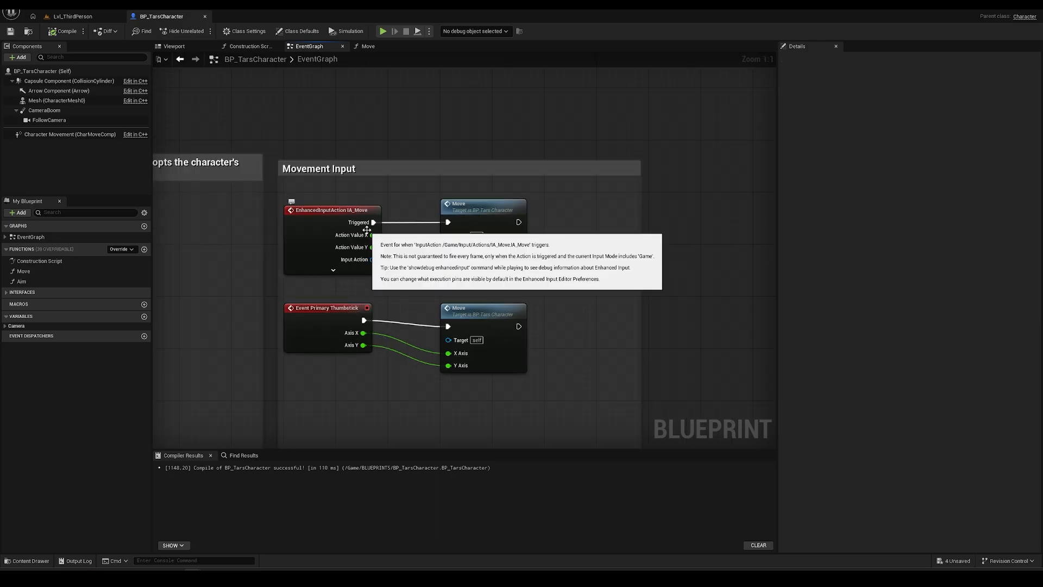
- Open the Move function's graph, then return to EventGraph with empty space below the Jump group
click(507, 217)
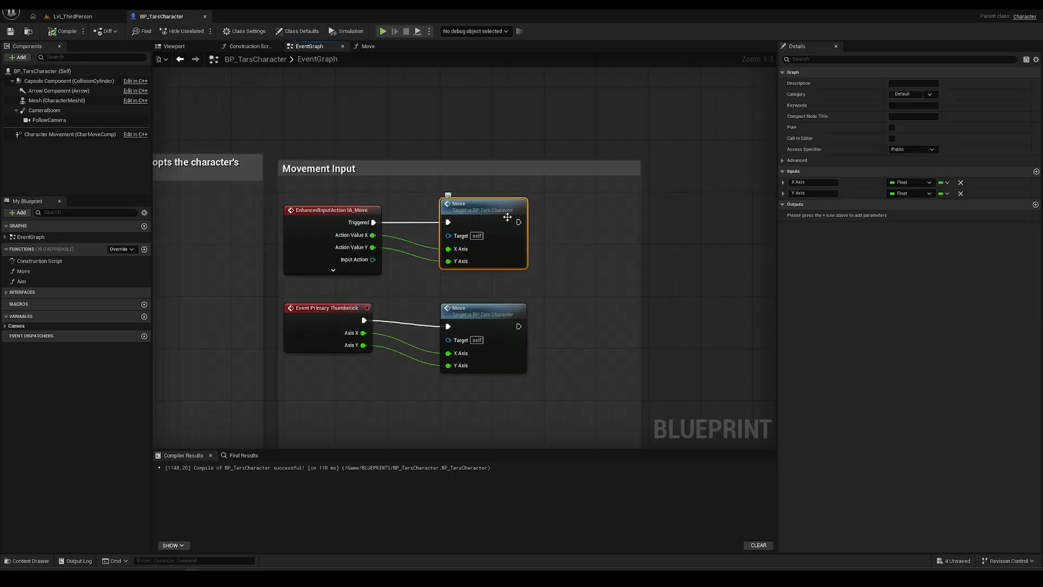
double_click(507, 217)
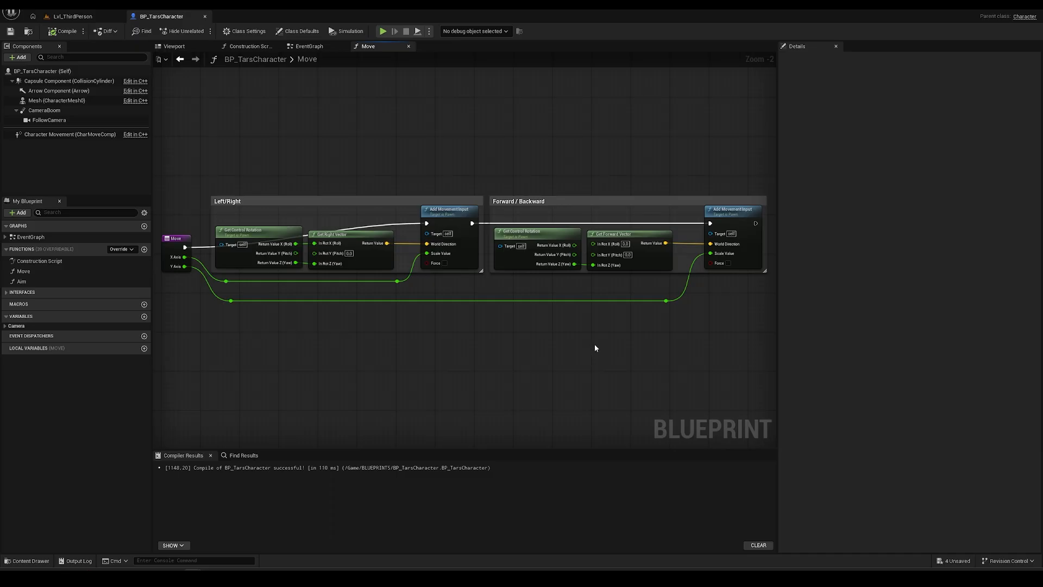
click(322, 47)
right_drag(396, 290, 640, 181)
scroll(558, 242, down, 2)
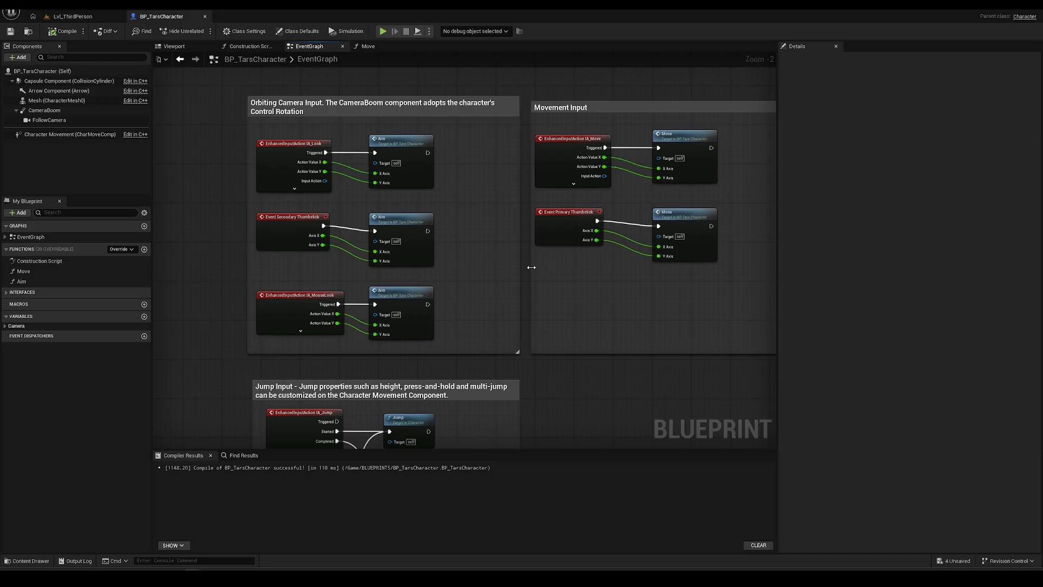
right_drag(529, 272, 531, 196)
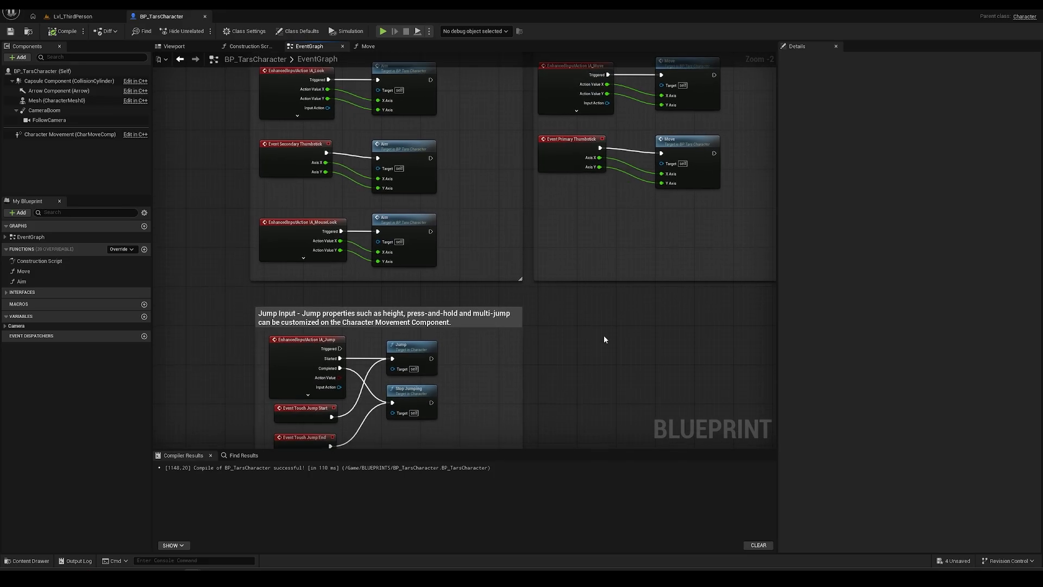
right_drag(615, 345, 593, 175)
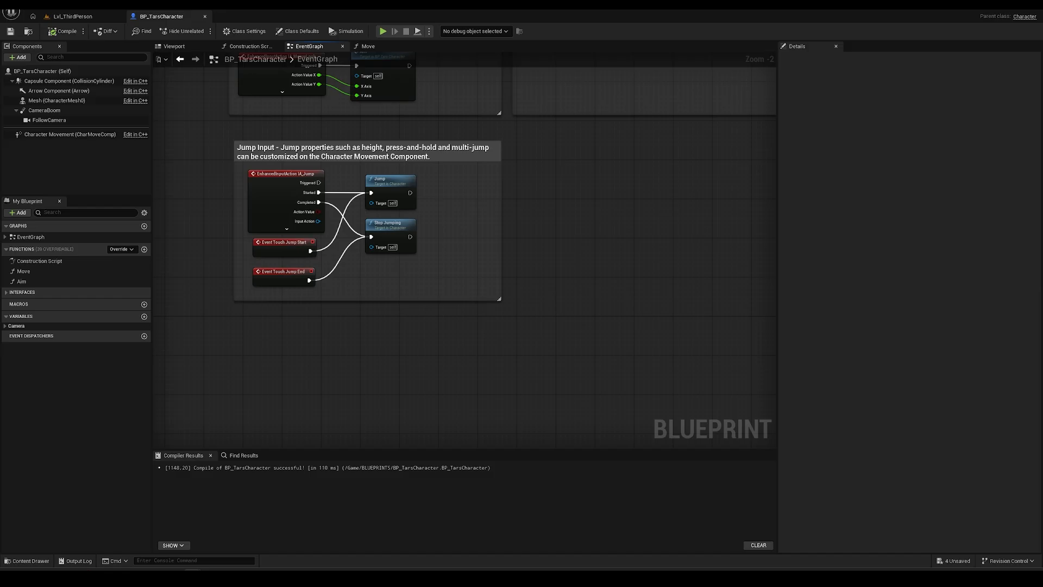
right_drag(452, 343, 457, 282)
right_drag(289, 310, 377, 268)
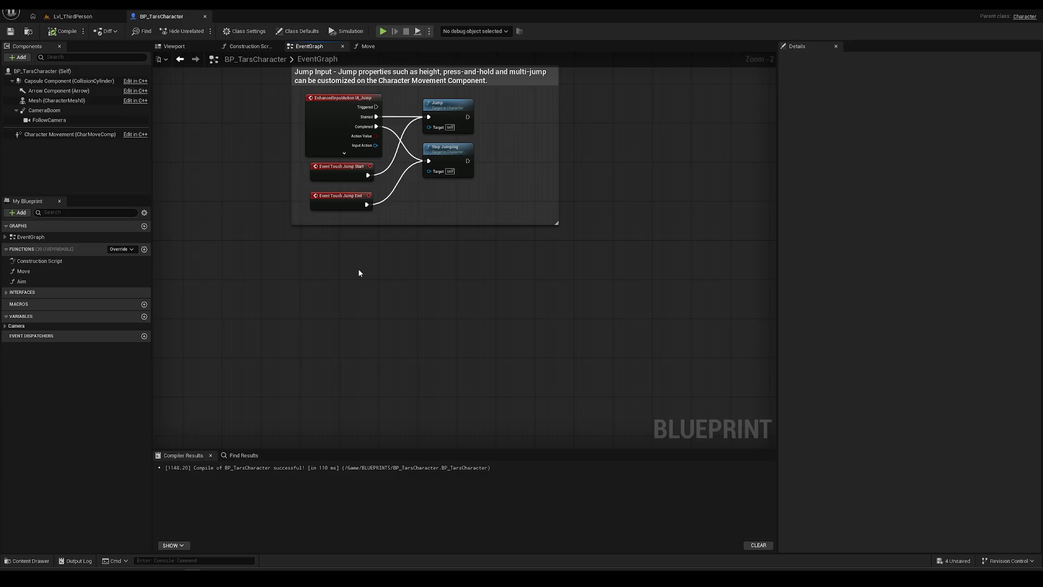
- Add an Event BeginPlay node below the Jump Input group
right_click(357, 283)
text(begin)
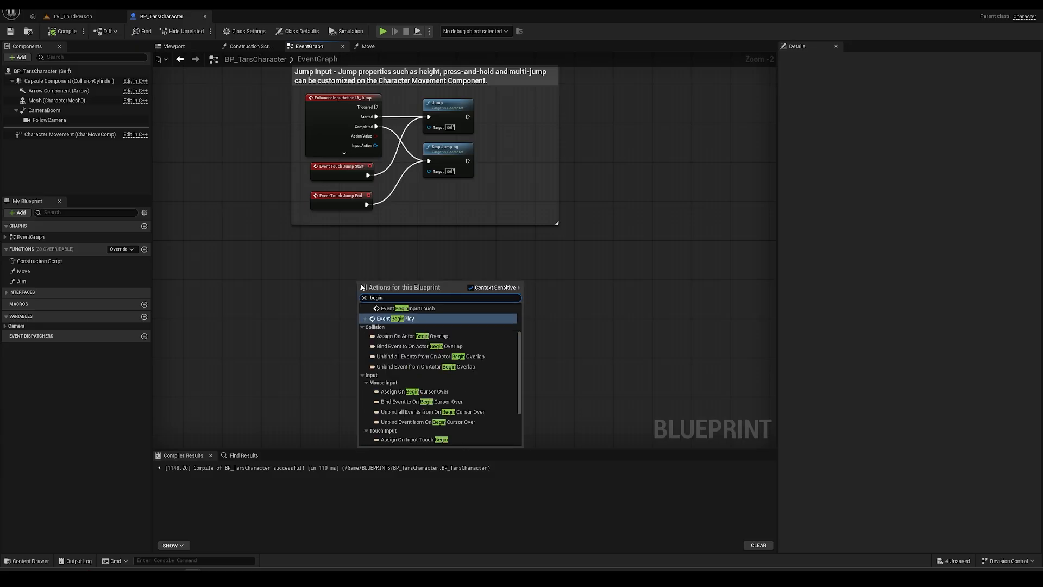
click(400, 320)
drag(373, 283, 332, 283)
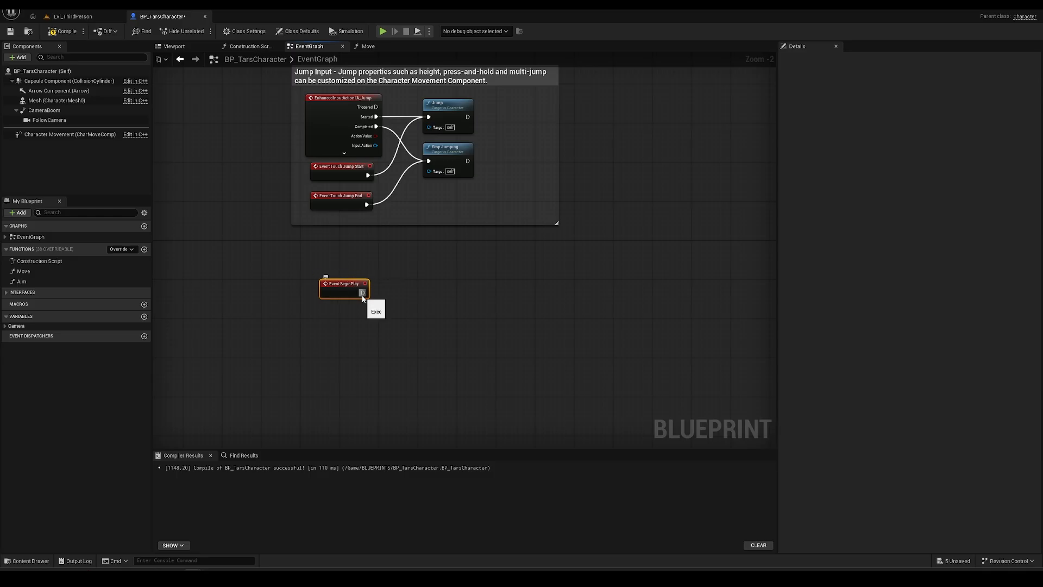
scroll(406, 314, up, 2)
right_drag(406, 314, 321, 298)
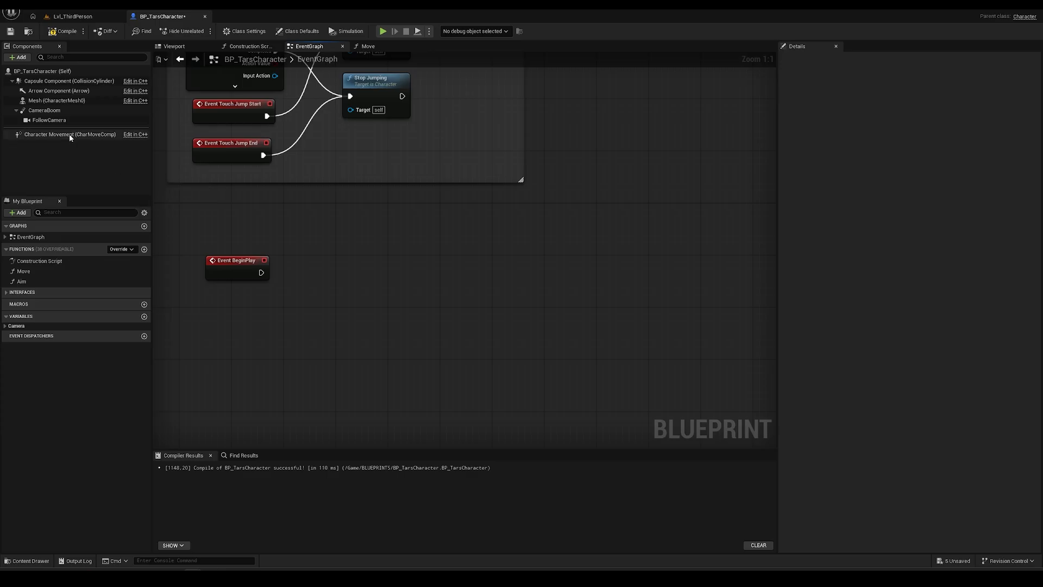
- Place a Character Movement reference in the graph and filter its Details for 'walk' settings
drag(69, 133, 267, 326)
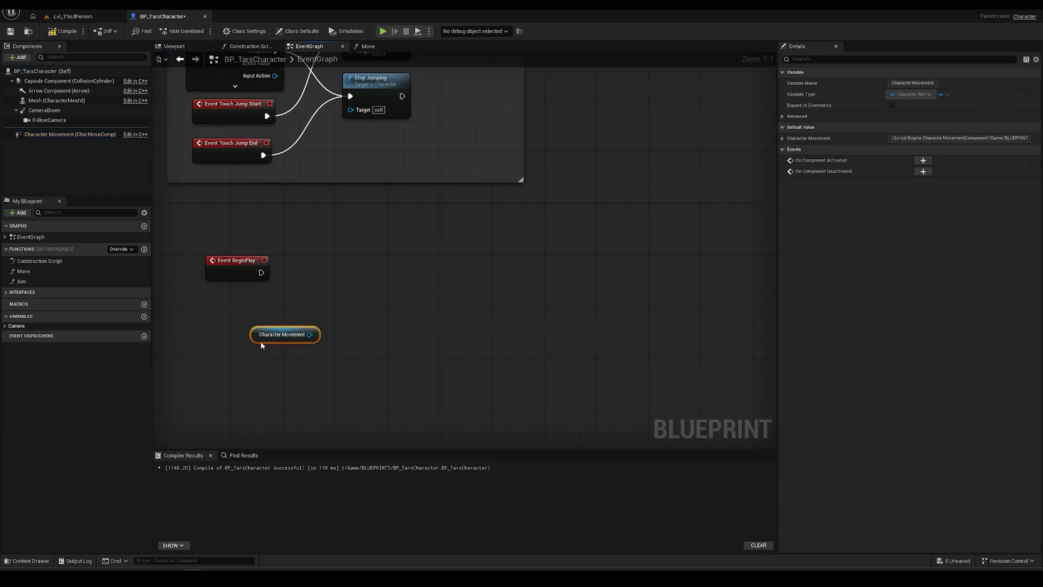
click(69, 134)
click(847, 62)
text(walking)
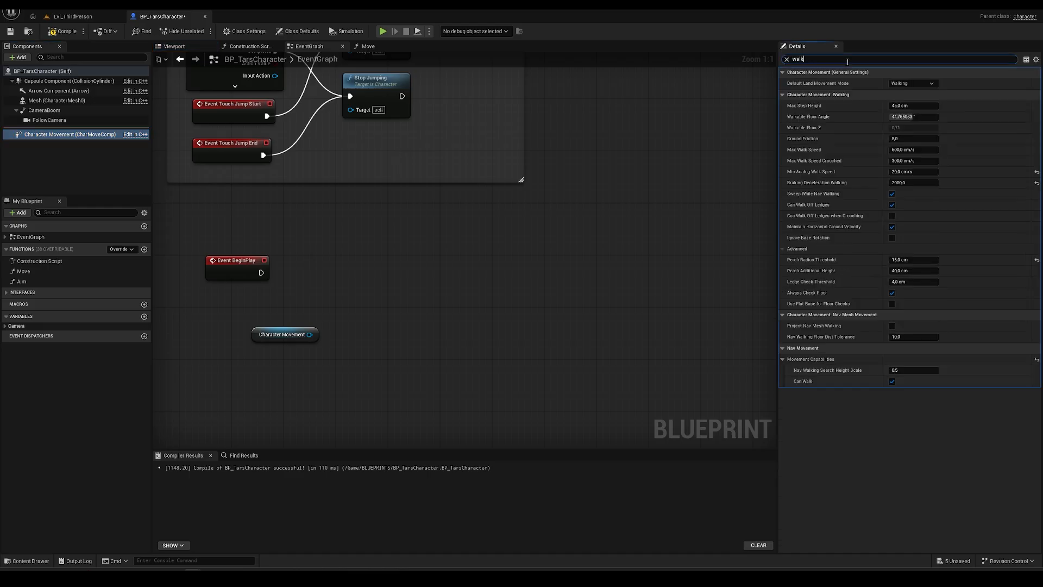
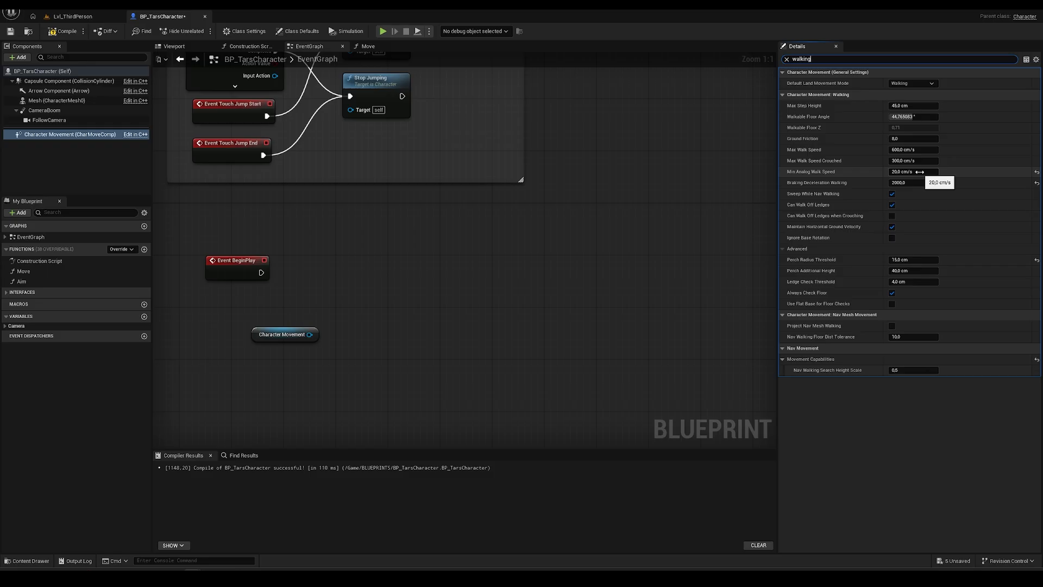
- Drag off the Character Movement pin to add a Set Min Analog Walk Speed node
right_click(379, 295)
drag(310, 334, 389, 296)
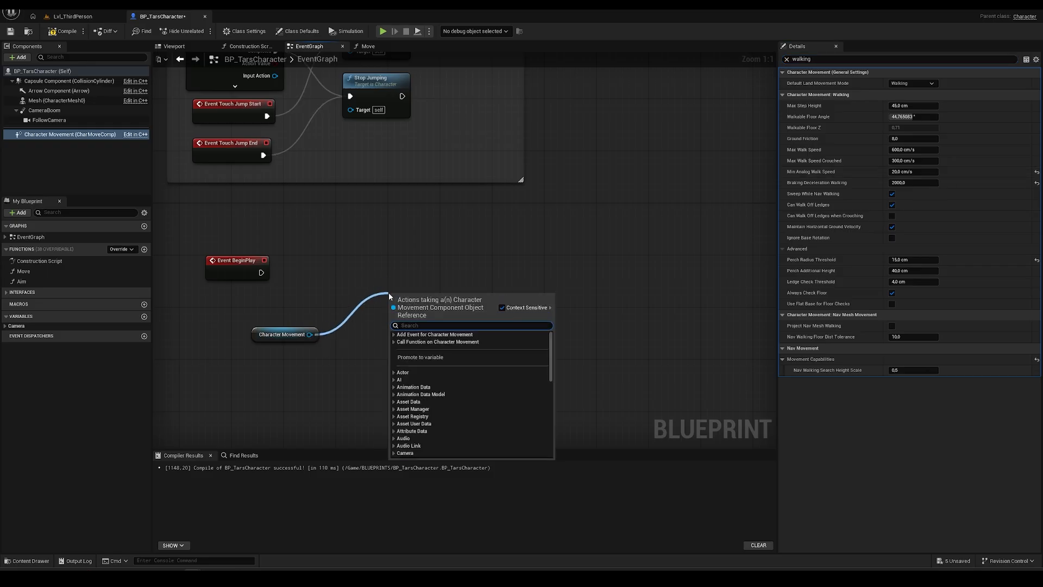
text(analog walk)
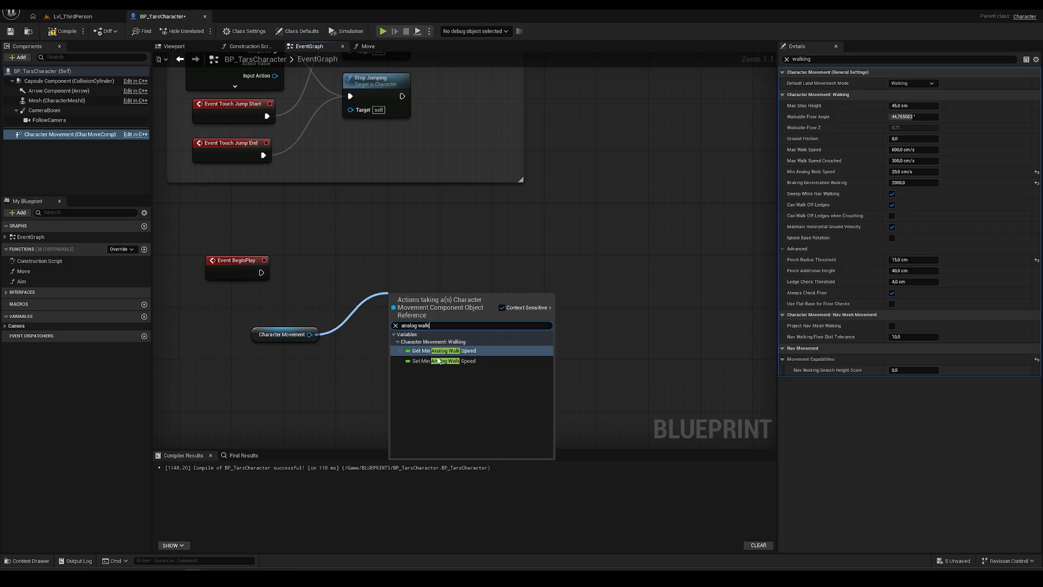
click(448, 361)
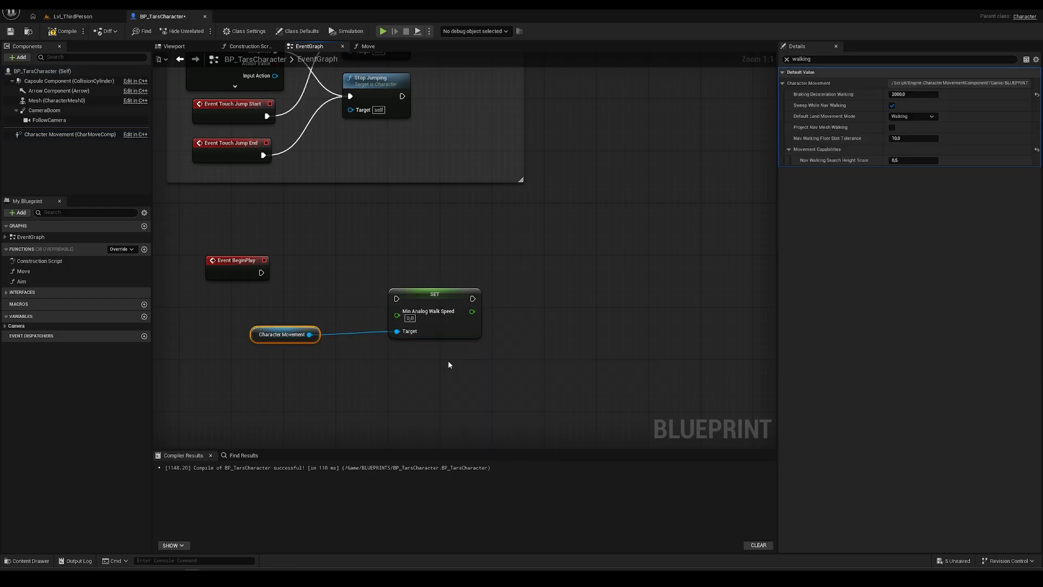
click(411, 318)
- Create a new Float variable named JogSpeed
click(145, 316)
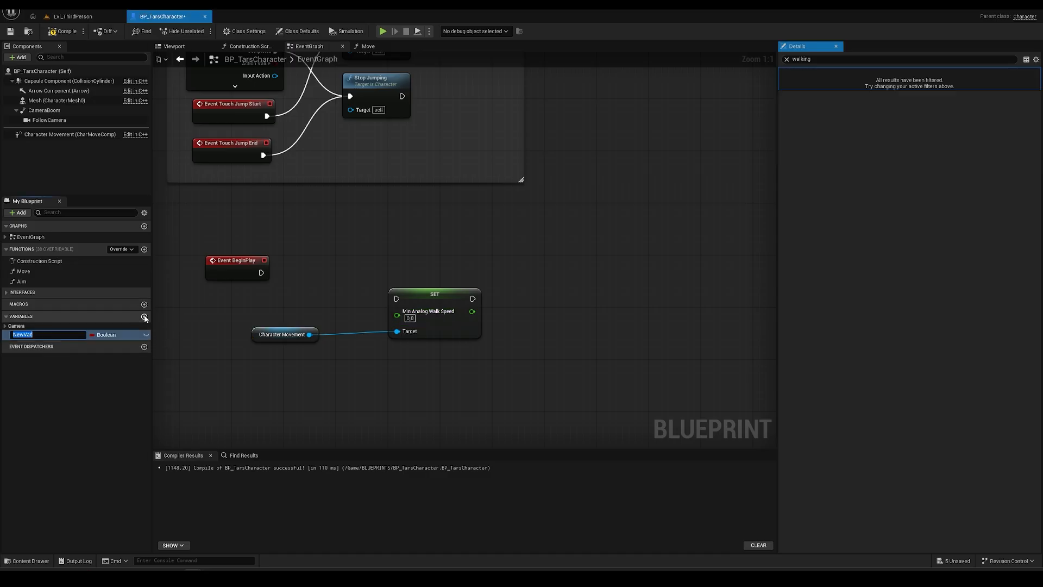
click(115, 335)
click(108, 389)
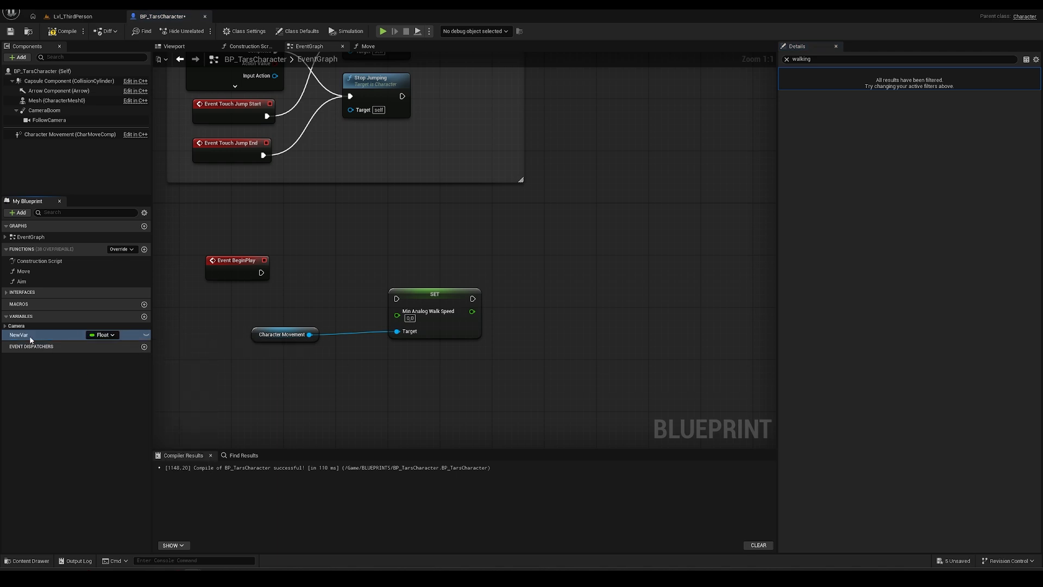
key(F2)
text(J)
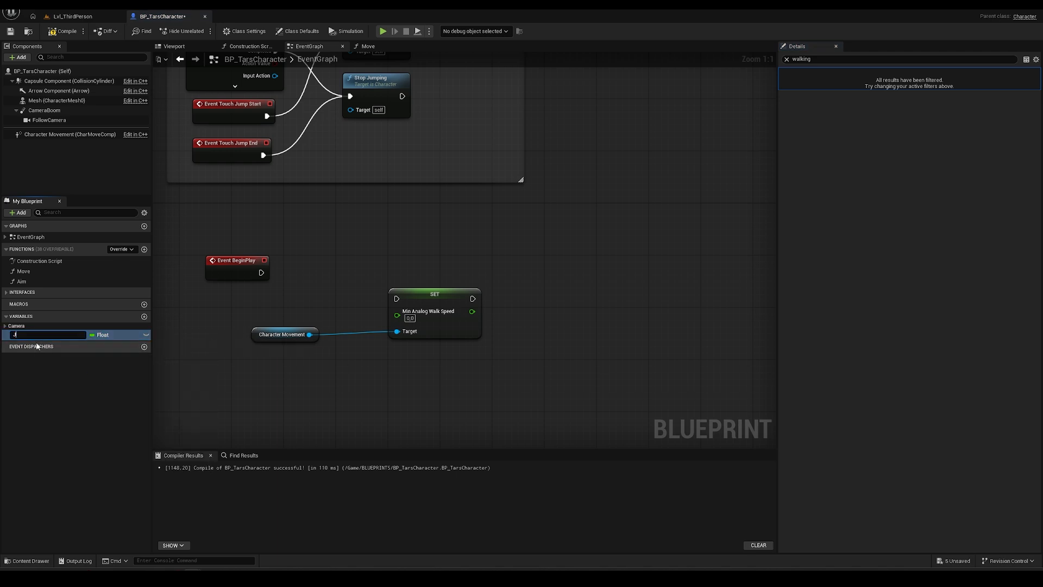
text(ogSpeed)
key(Return)
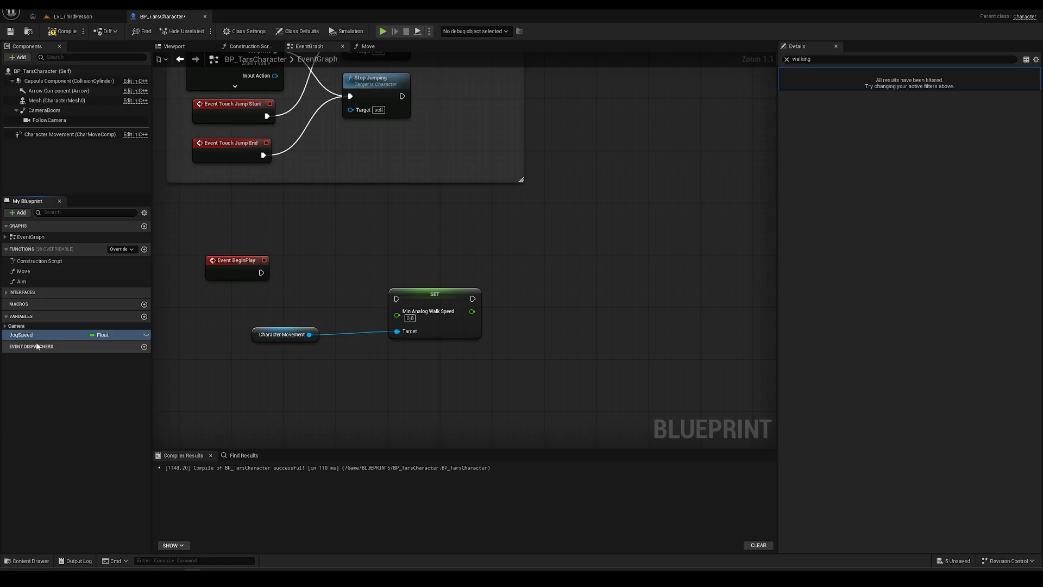
- Wire a JogSpeed getter and Event BeginPlay into the SET node, then compile
drag(33, 335, 404, 319)
click(275, 314)
drag(228, 260, 280, 241)
drag(261, 335, 306, 368)
drag(259, 305, 285, 317)
drag(313, 252, 396, 298)
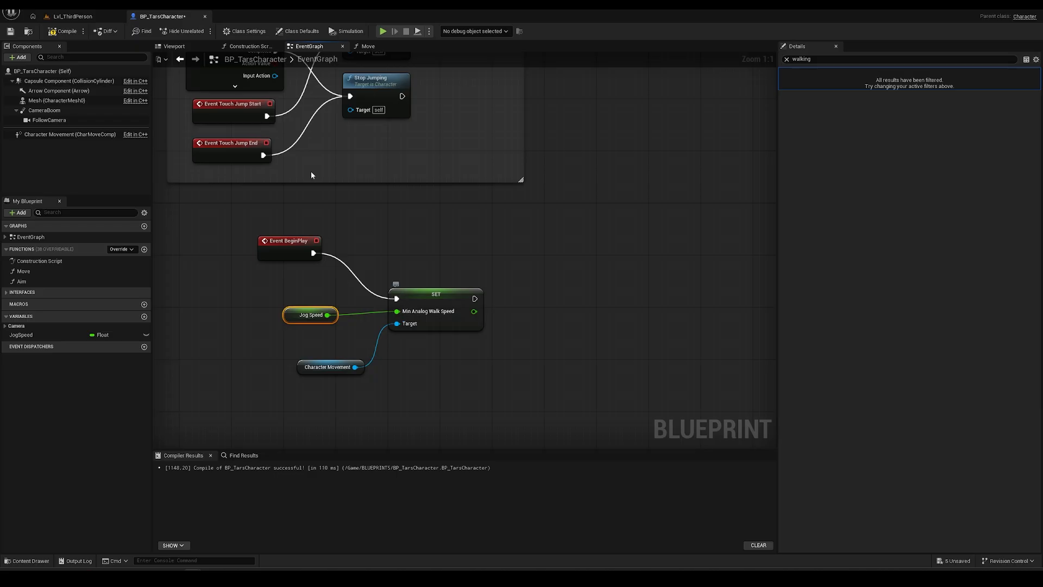
click(58, 32)
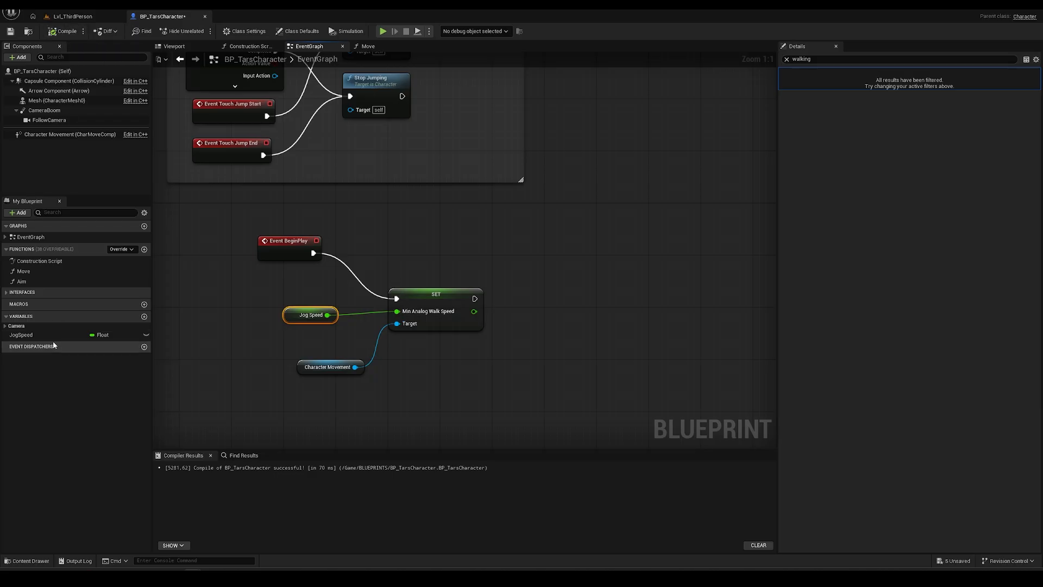
- Set JogSpeed's default value to 250, compile and save, then go to Lvl_ThirdPerson
click(24, 335)
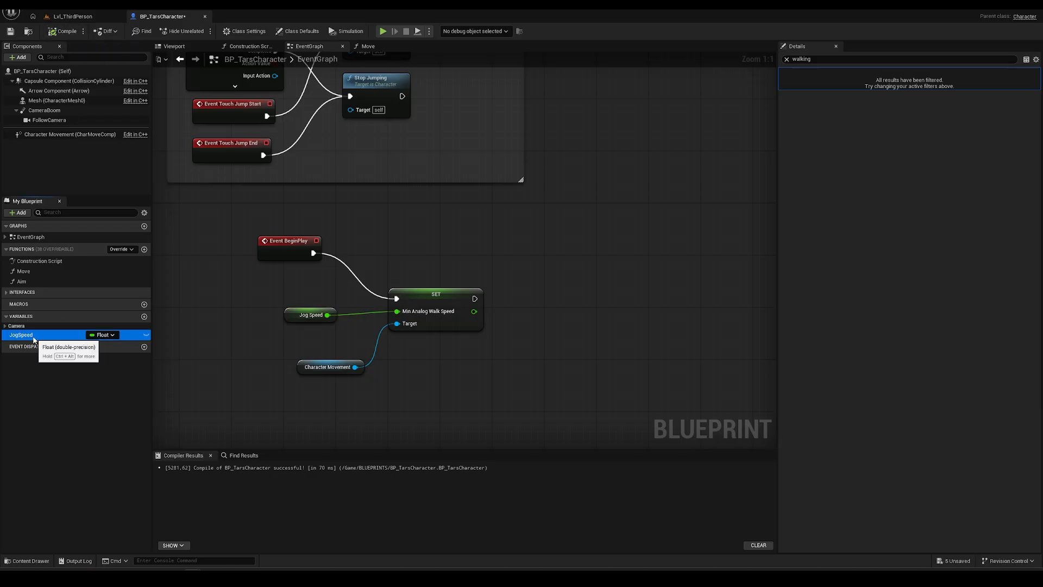
click(786, 59)
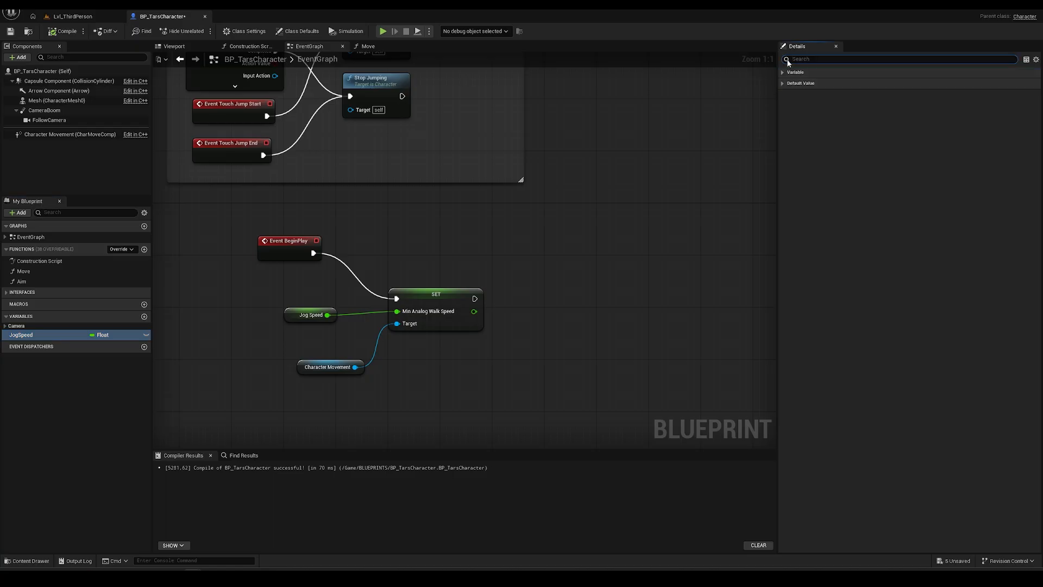
click(782, 72)
click(783, 248)
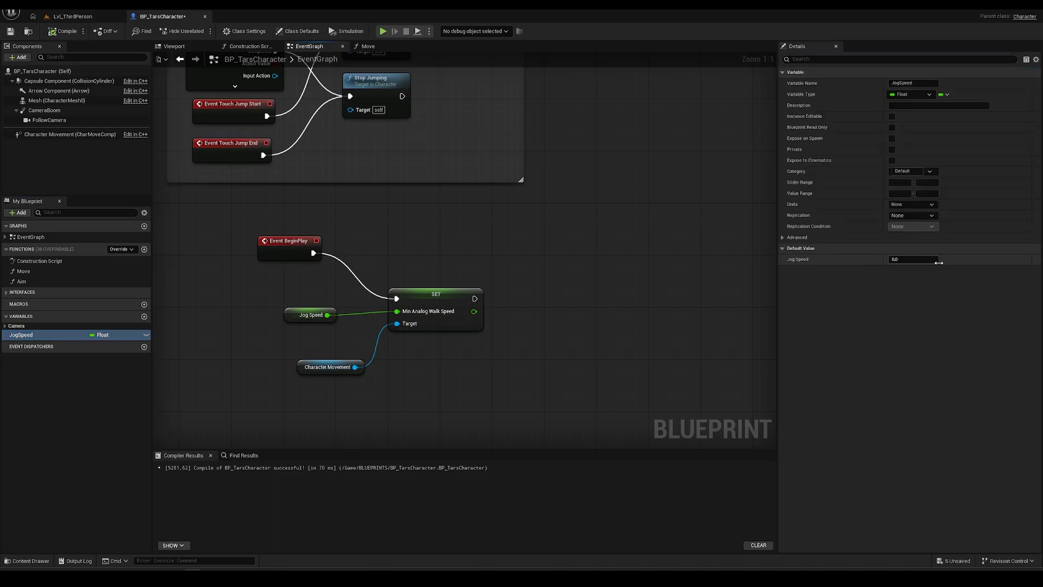
click(916, 261)
key(Return)
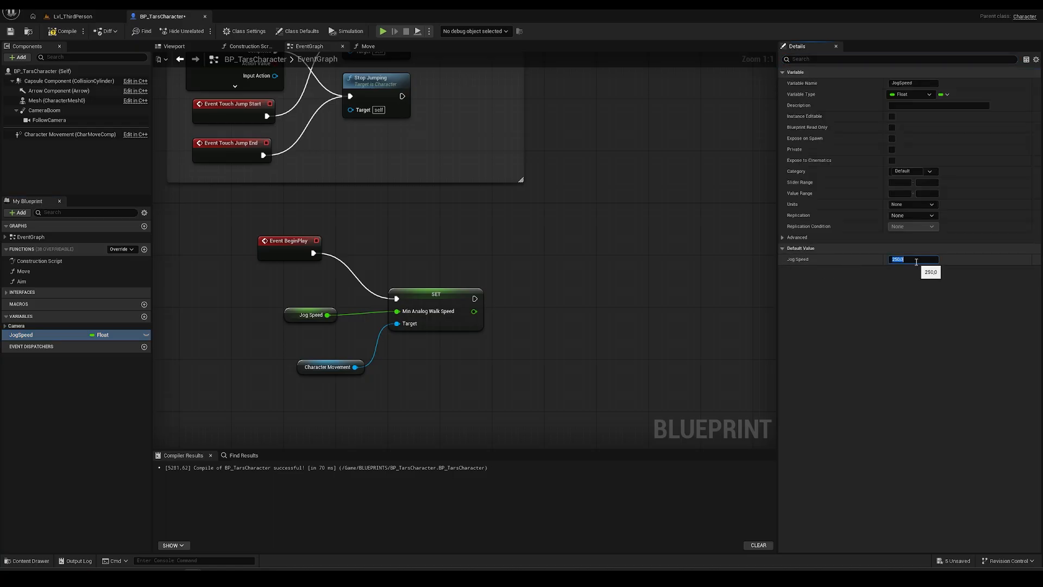
click(63, 32)
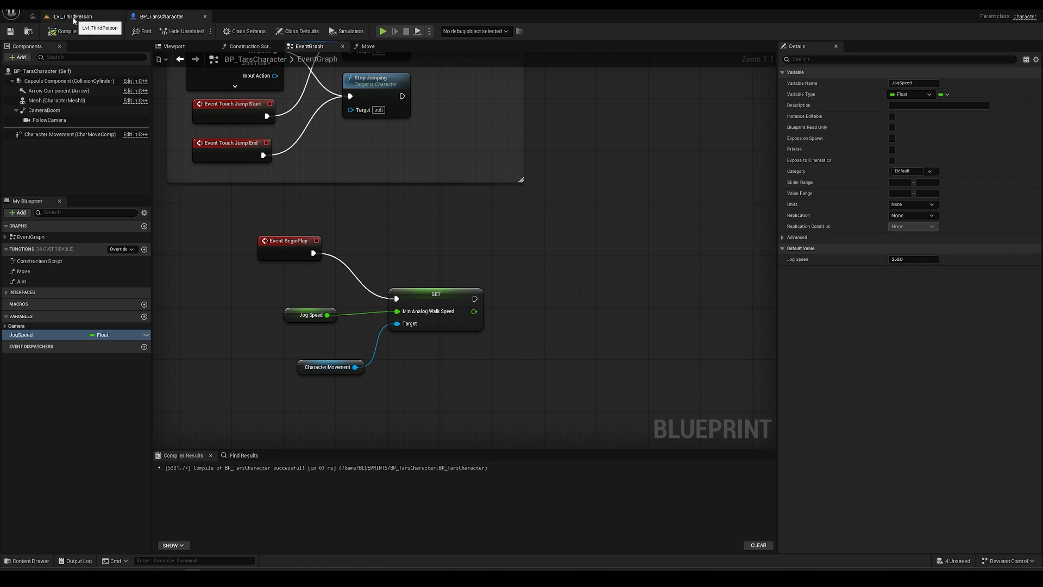
click(74, 18)
- Play the level and walk TARS across the ramp and floor with WASD
click(205, 30)
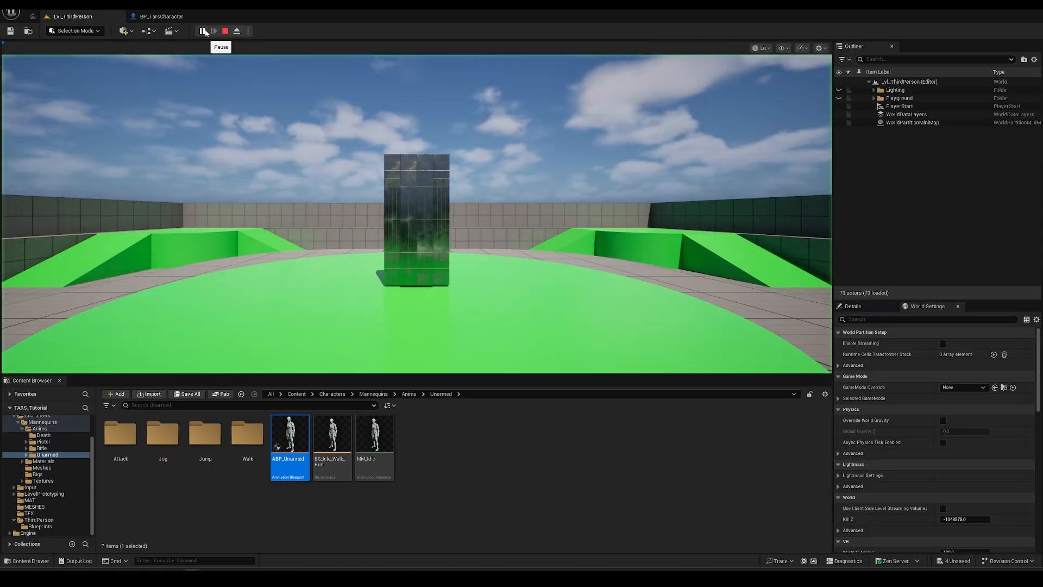
click(486, 192)
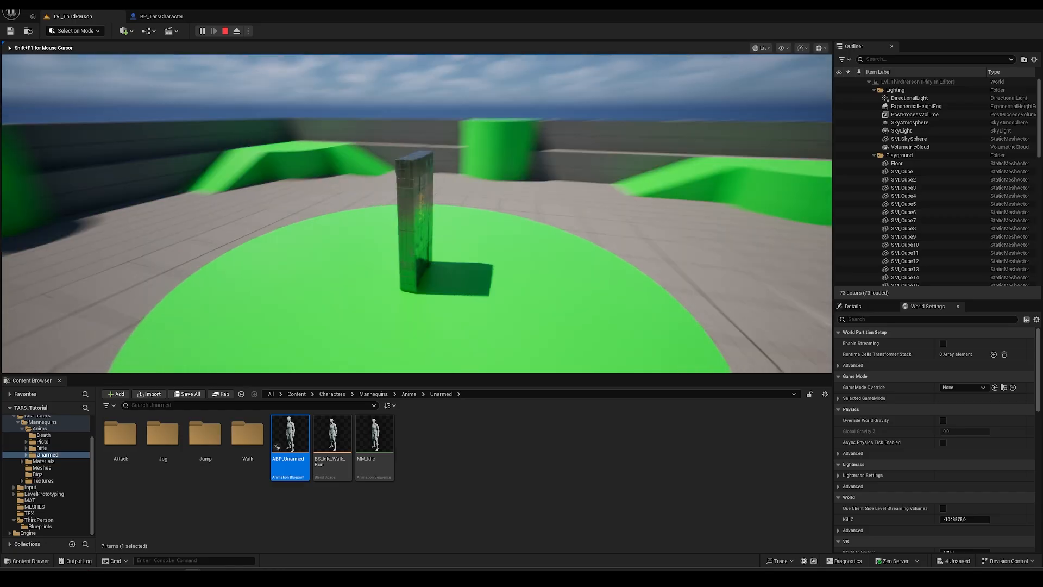
key(d)
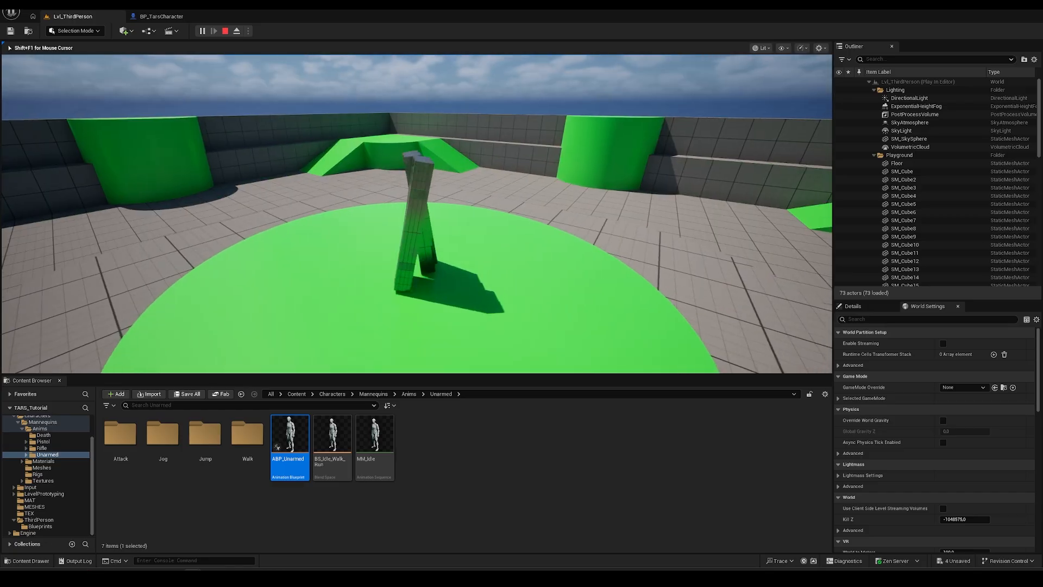
key(s)
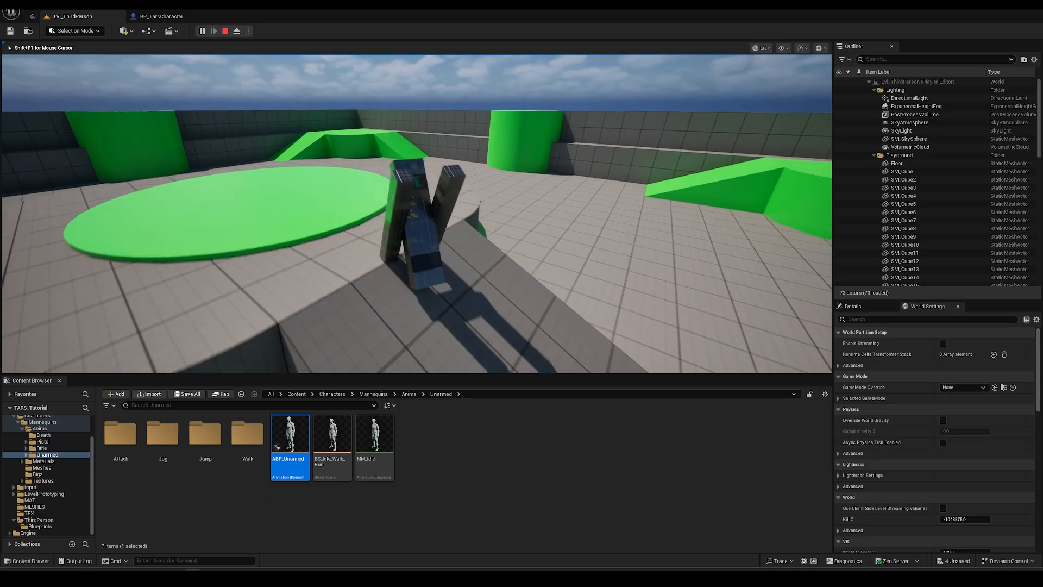
key(d)
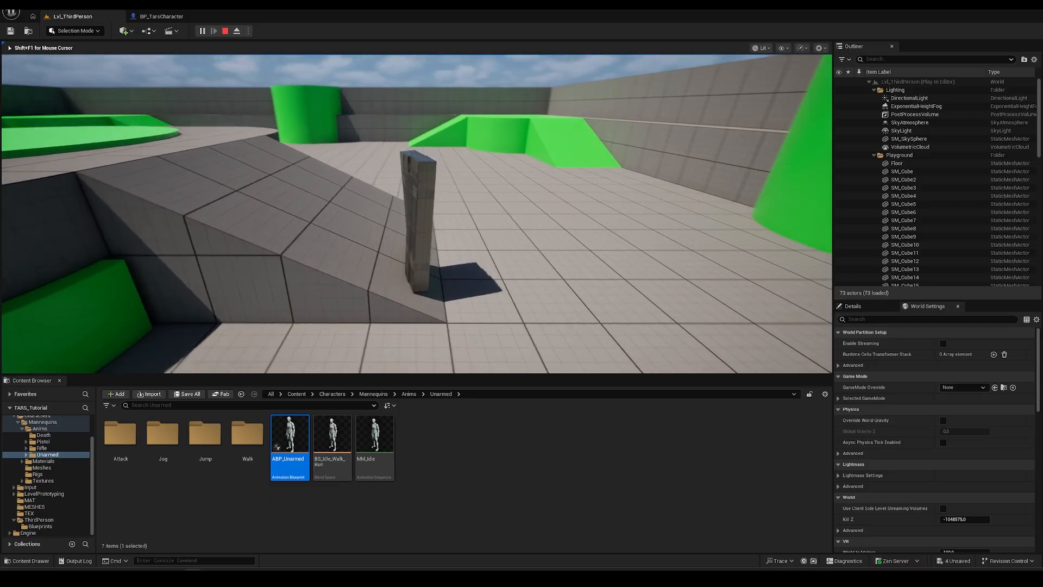
key(d)
key(s)
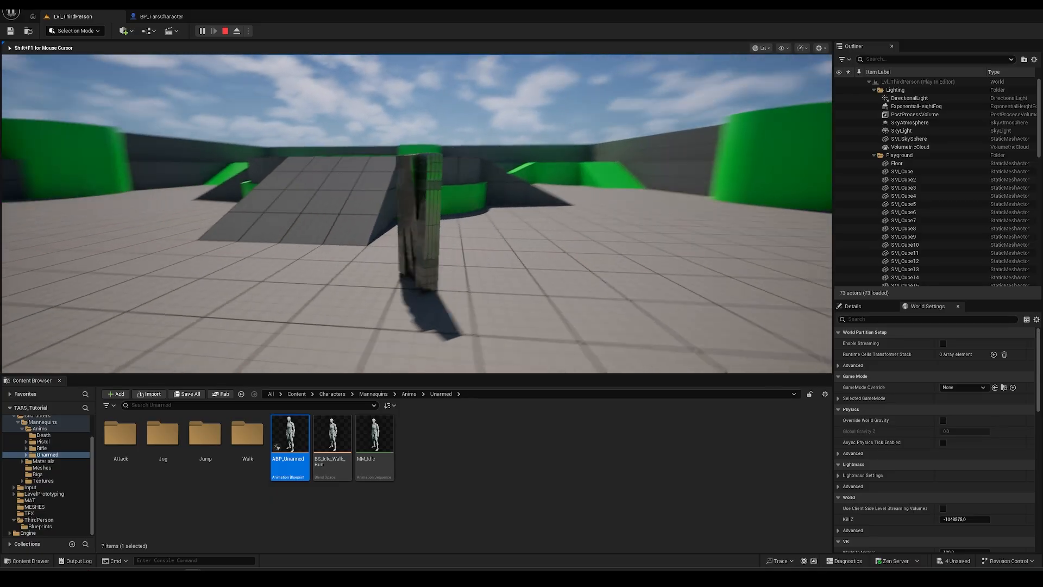
key(d)
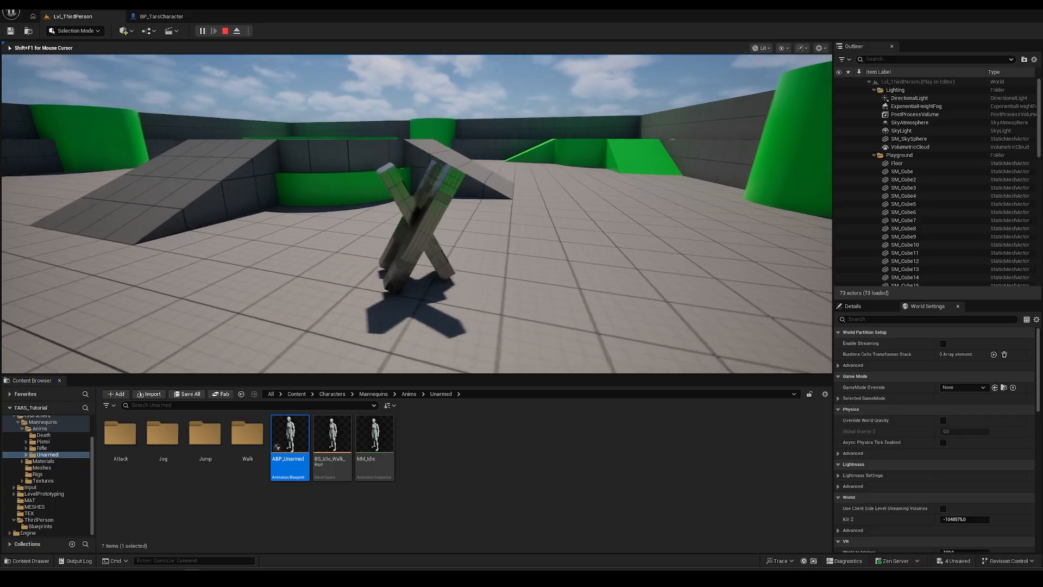
key(d)
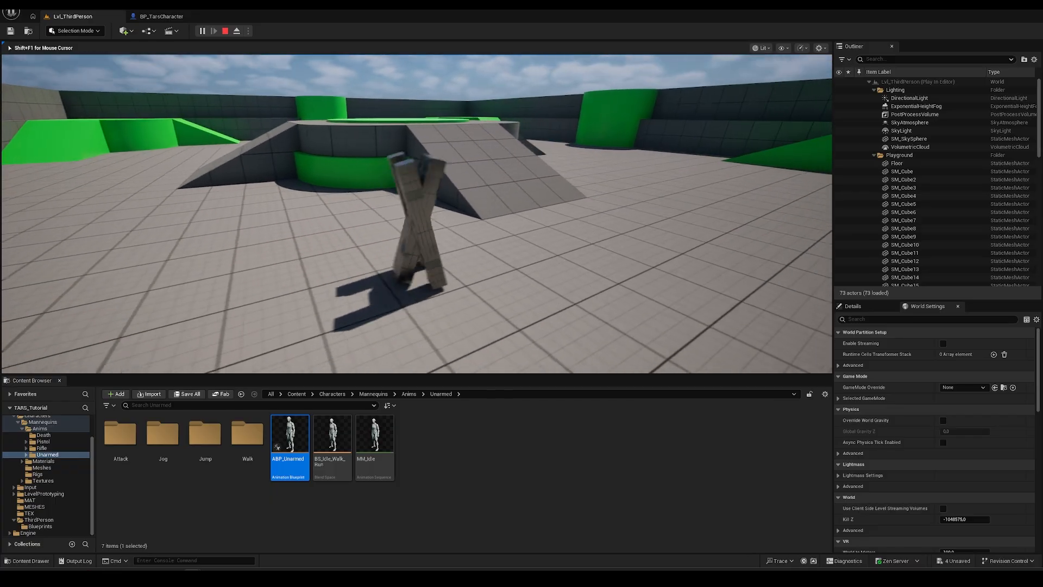
key(d)
- Switch TARS into its rolling form, roll it around, then end the play session
key(shift)
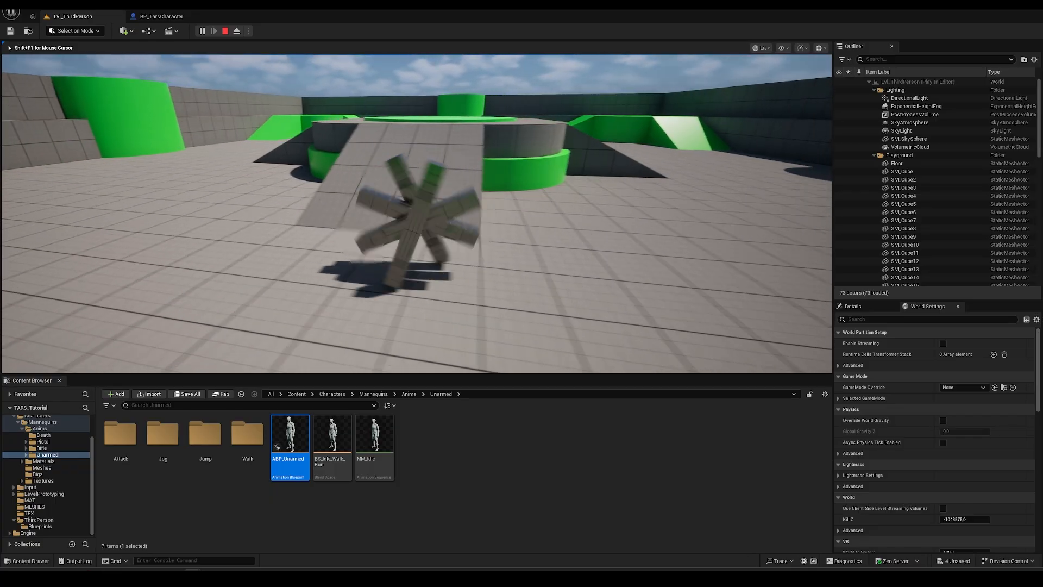
key(a)
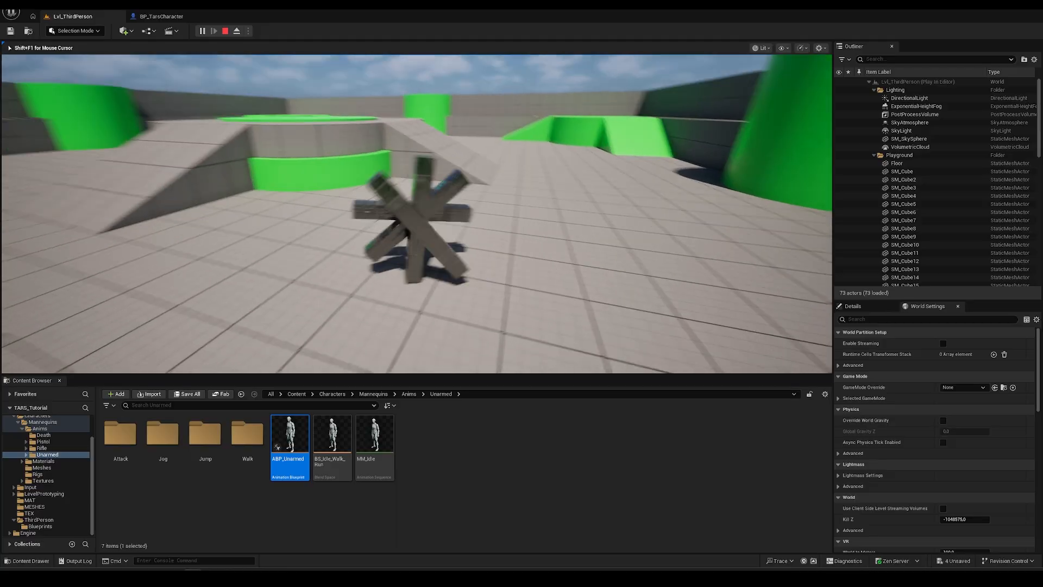
key(d)
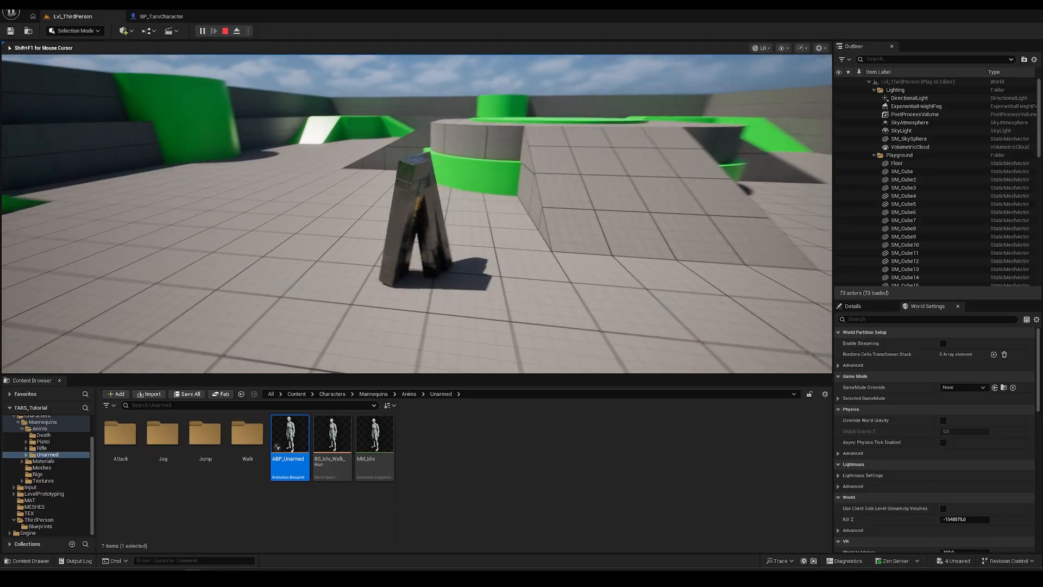
key(d)
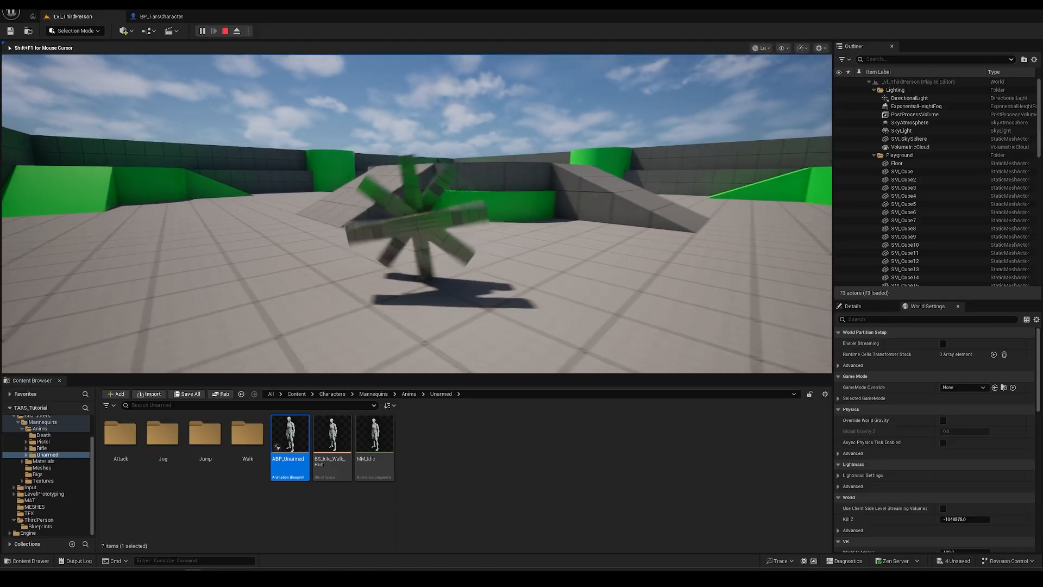
key(d)
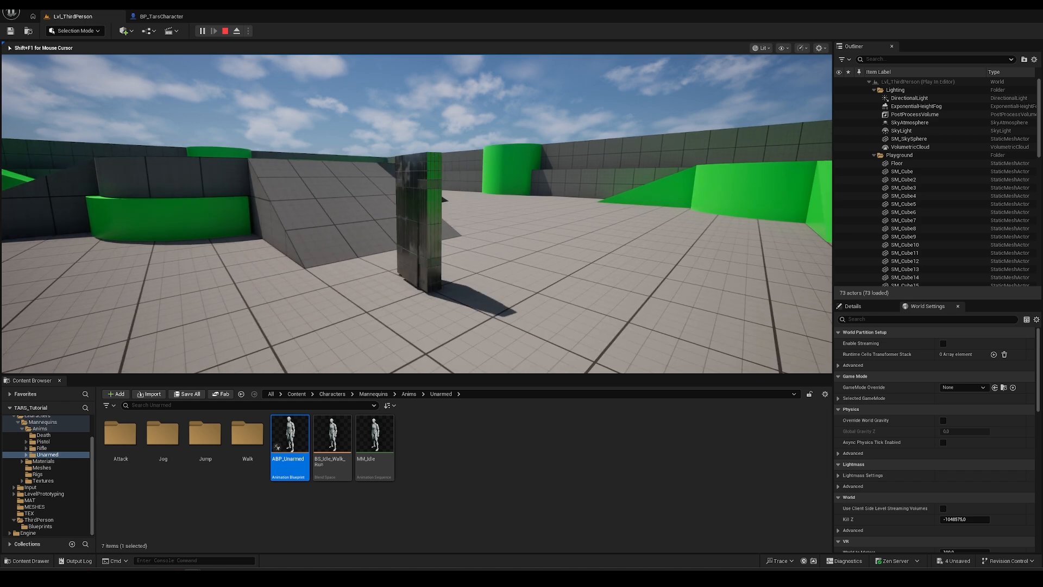
key(Escape)
- Return to BP_TarsCharacter and pan the graph to the Jump, look and thumbstick nodes
click(161, 16)
right_drag(252, 148, 296, 451)
right_drag(319, 279, 182, 246)
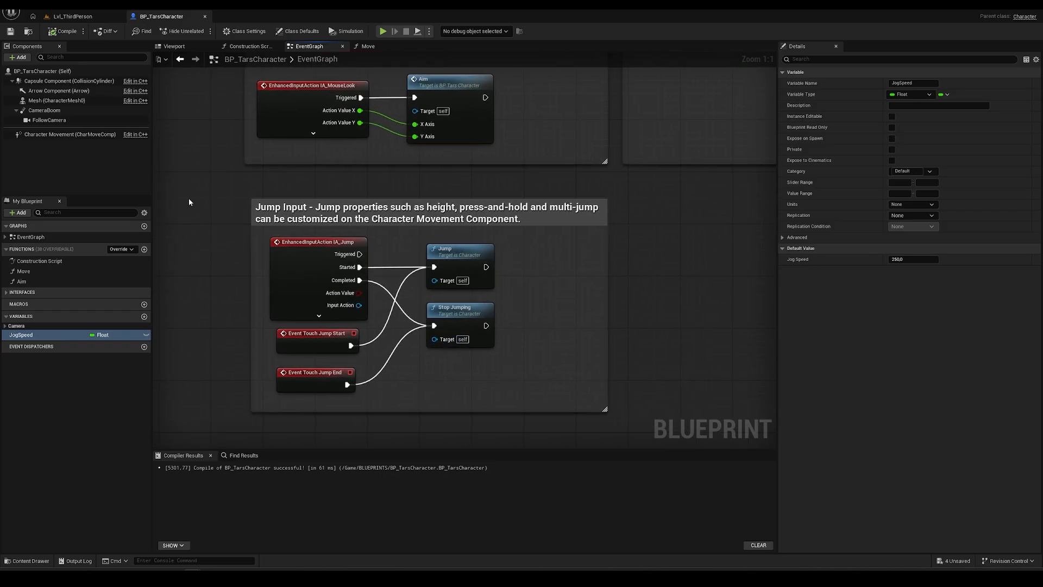
right_drag(208, 168, 224, 176)
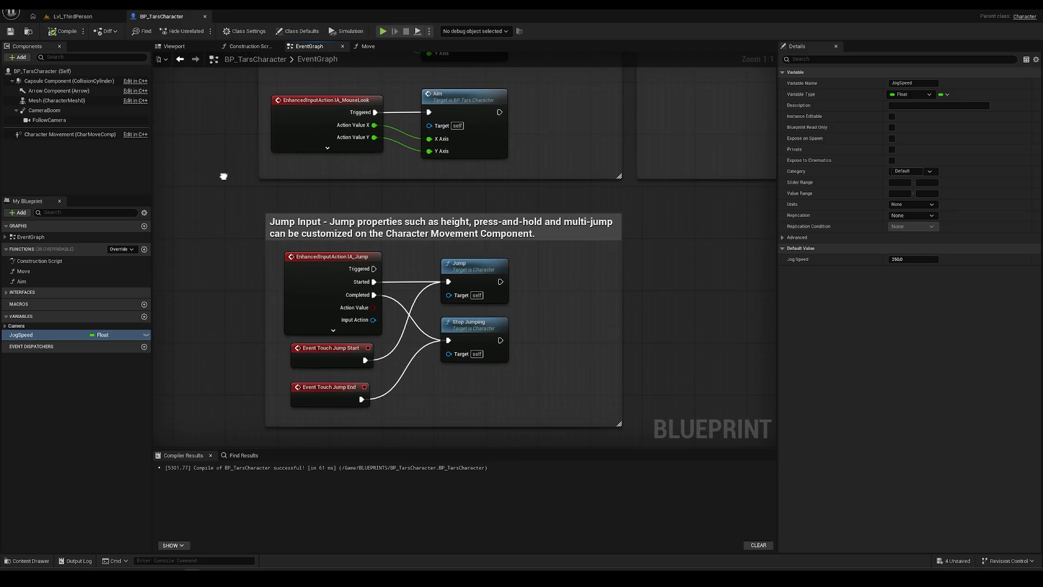
right_drag(223, 176, 256, 352)
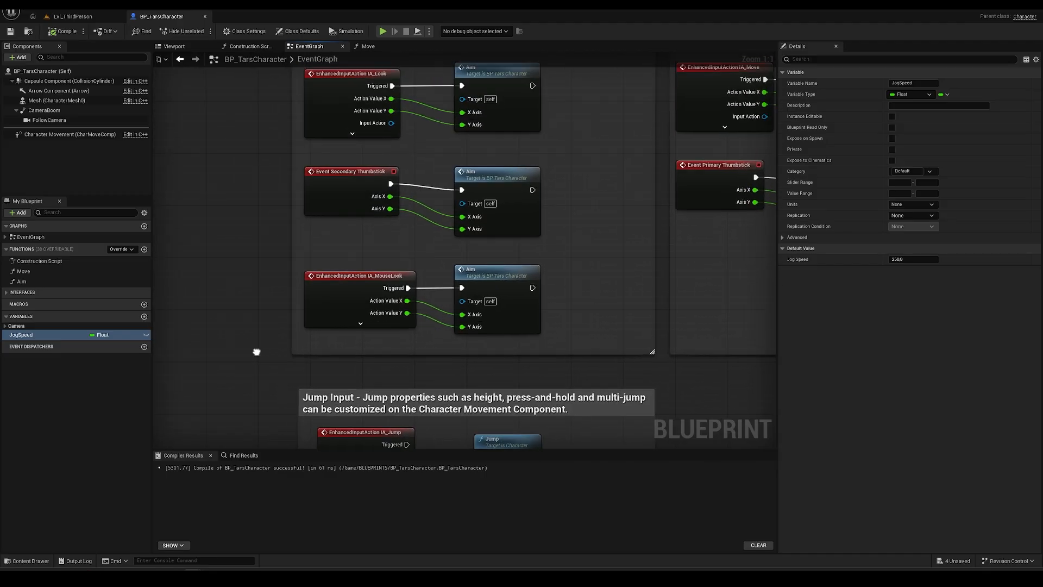
click(348, 173)
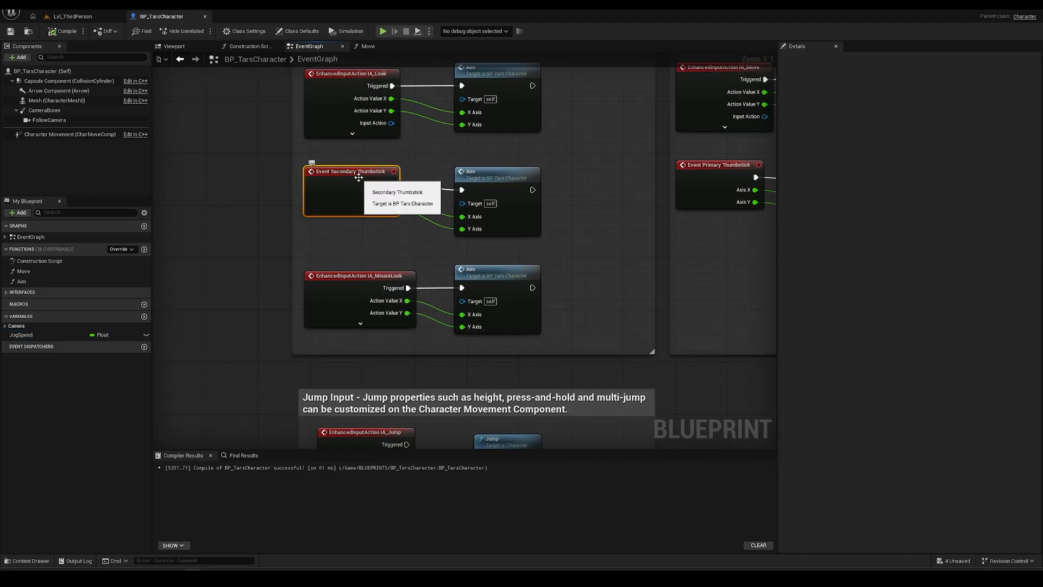
- Browse the Content Drawer to the Content > Input > Actions folder
key(ctrl+space)
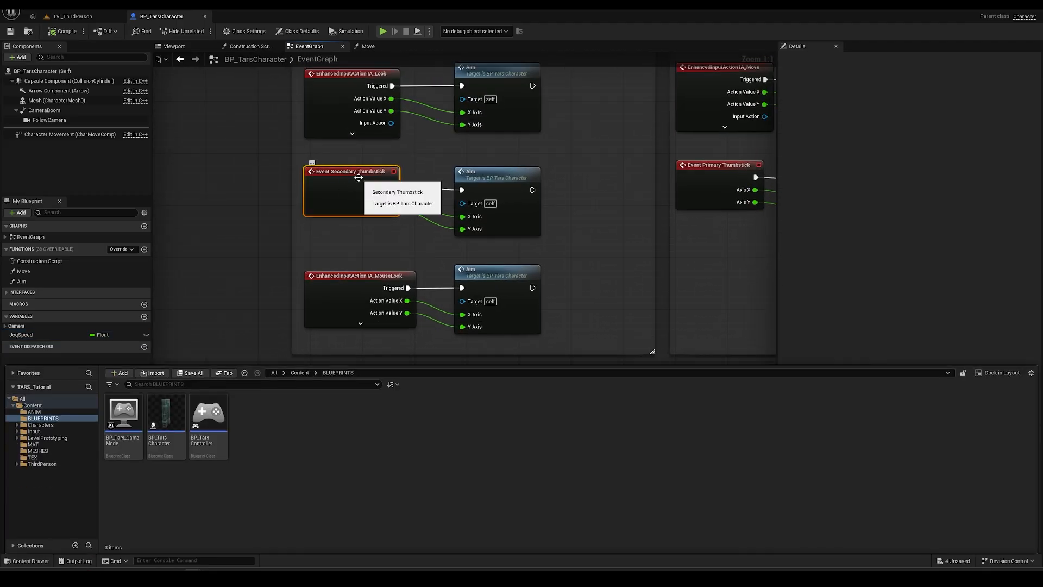
click(50, 463)
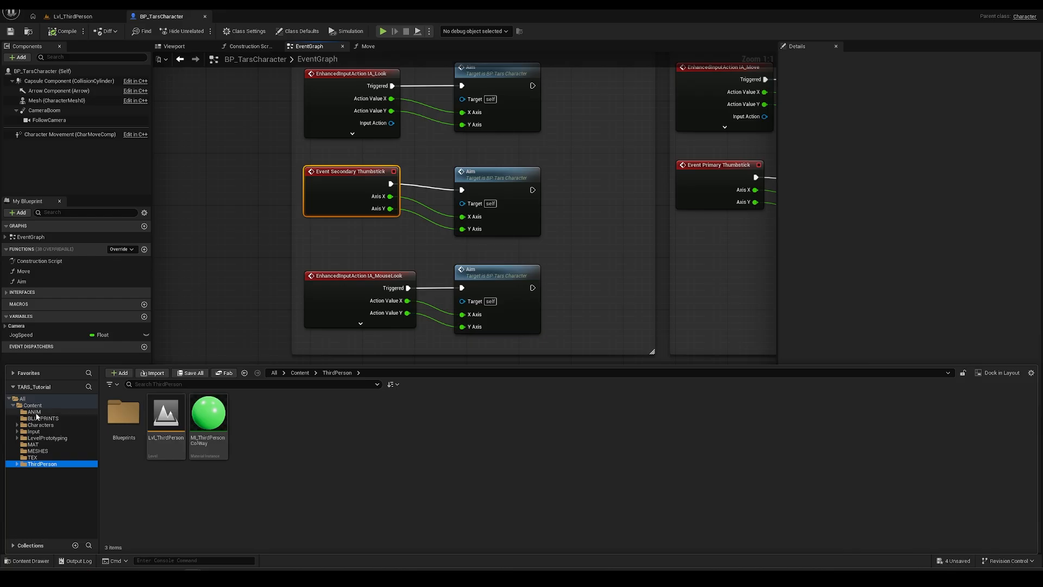
click(17, 426)
click(46, 431)
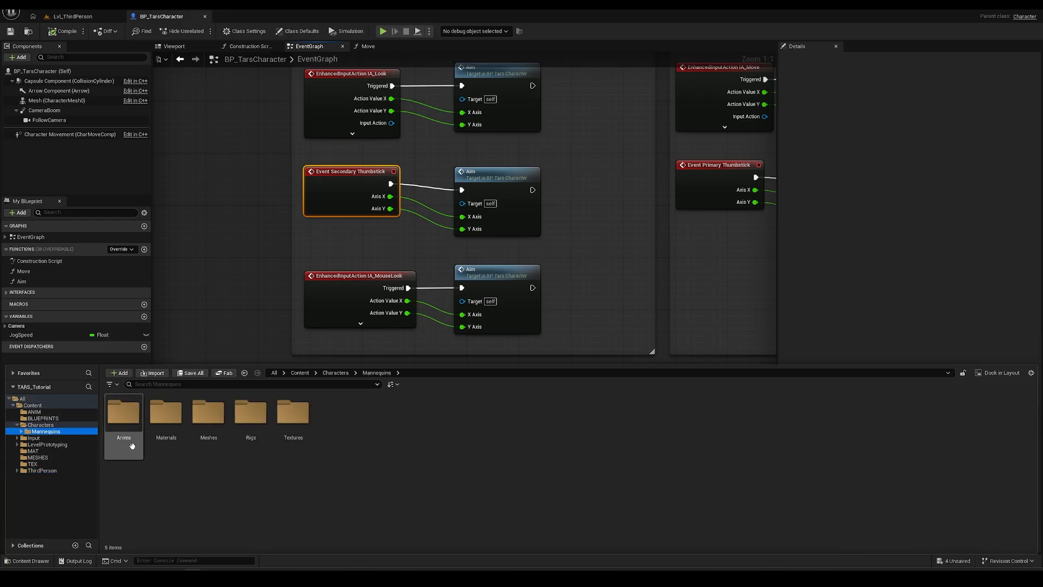
click(43, 438)
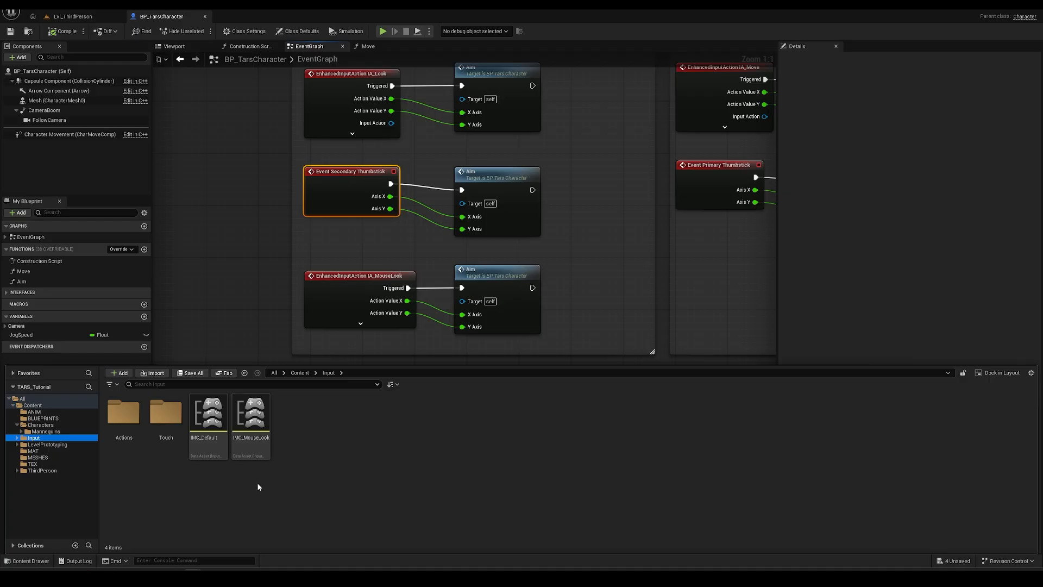
double_click(130, 424)
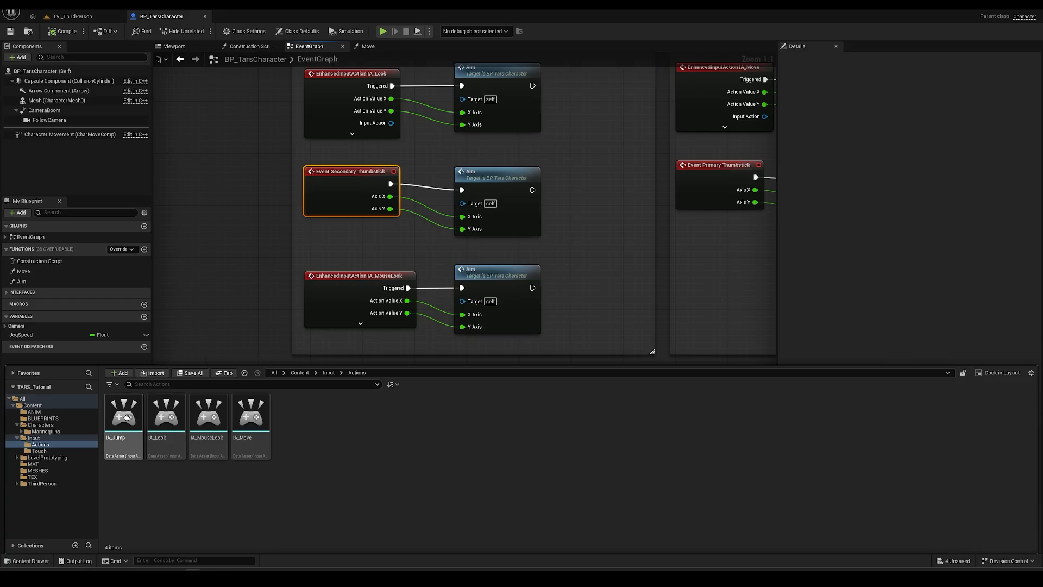
click(253, 197)
- Search the graph's action list for IA_Move, then reopen the drawer at Input Actions
right_drag(253, 196, 219, 306)
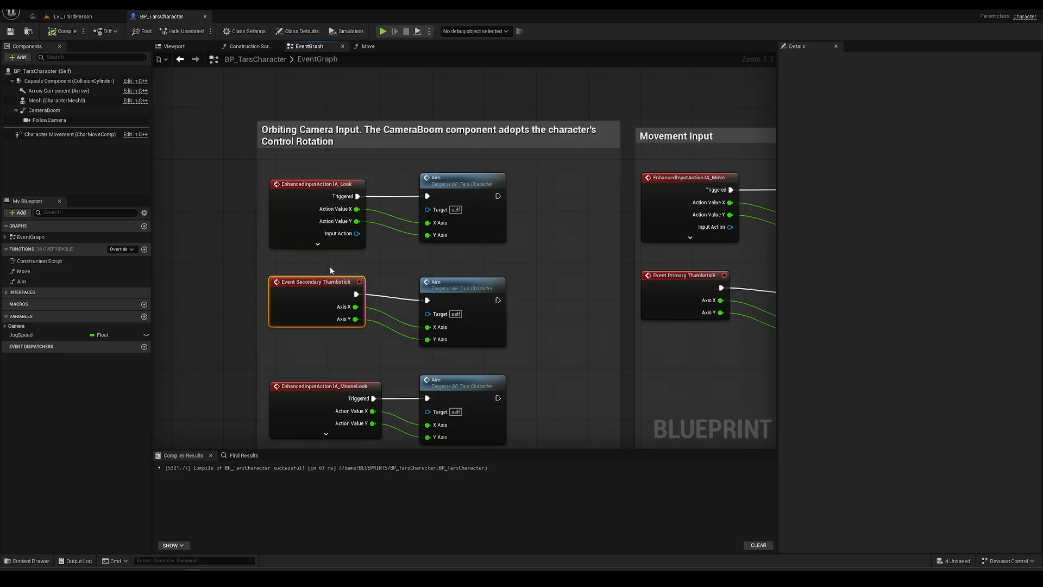
click(295, 308)
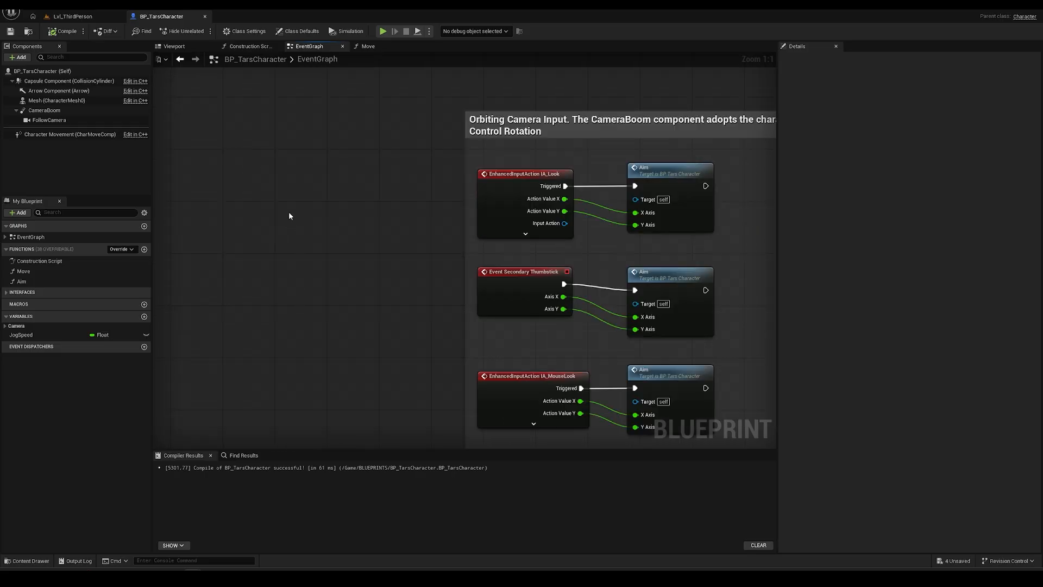
right_click(289, 213)
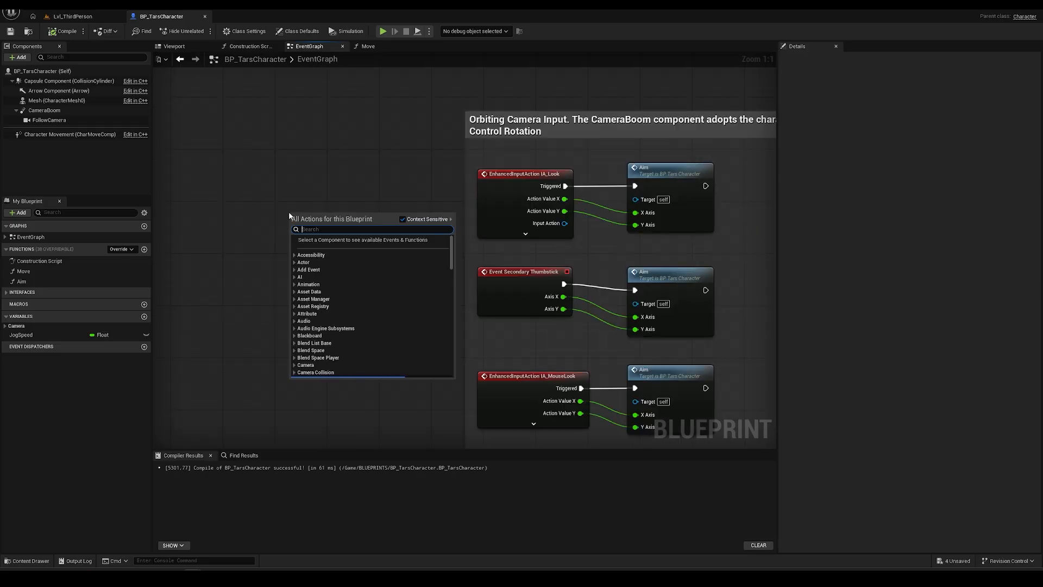
text(IA_Move)
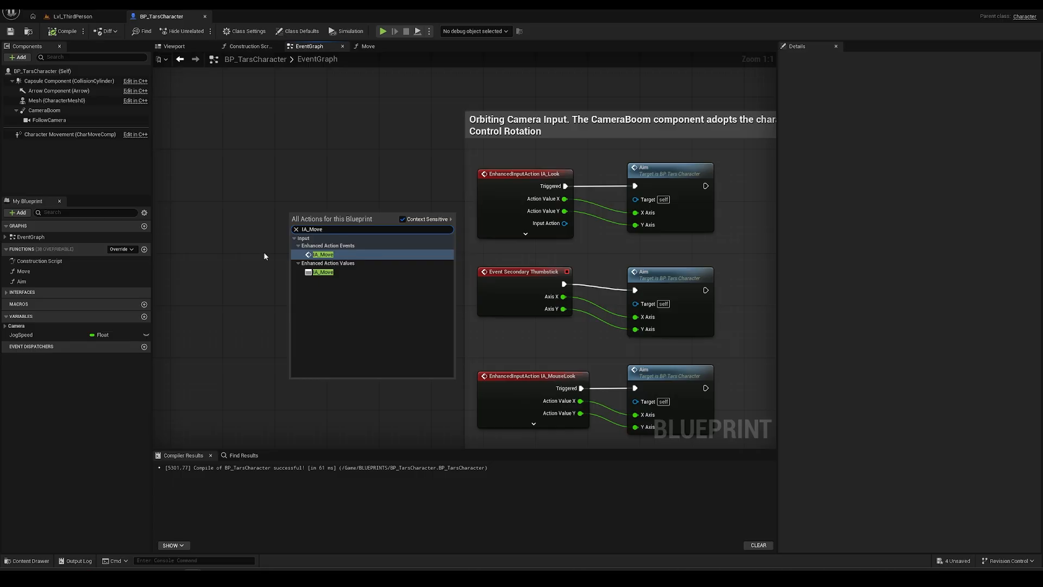
click(247, 244)
key(ctrl+space)
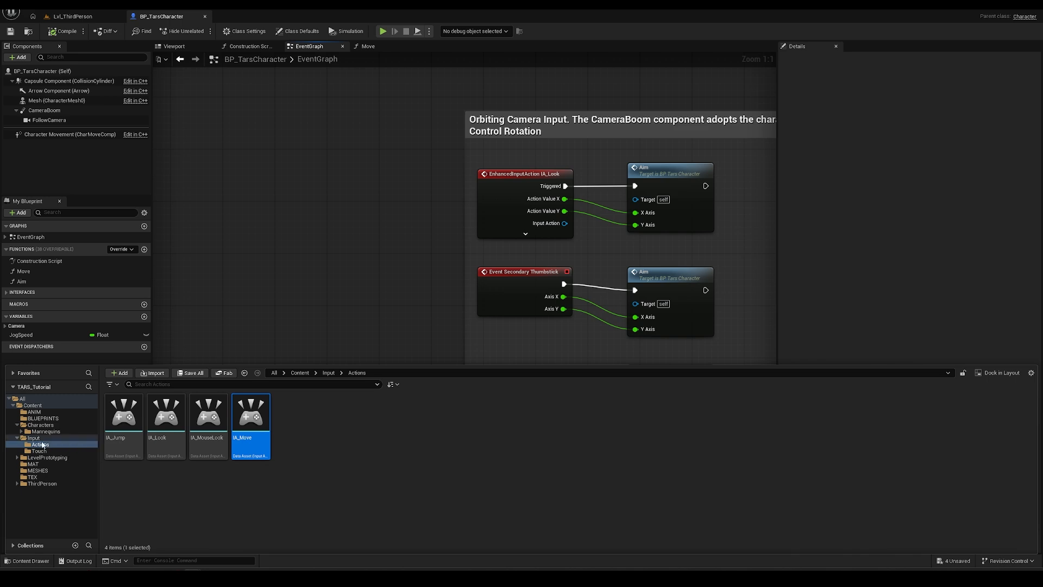
mouse_move(256, 421)
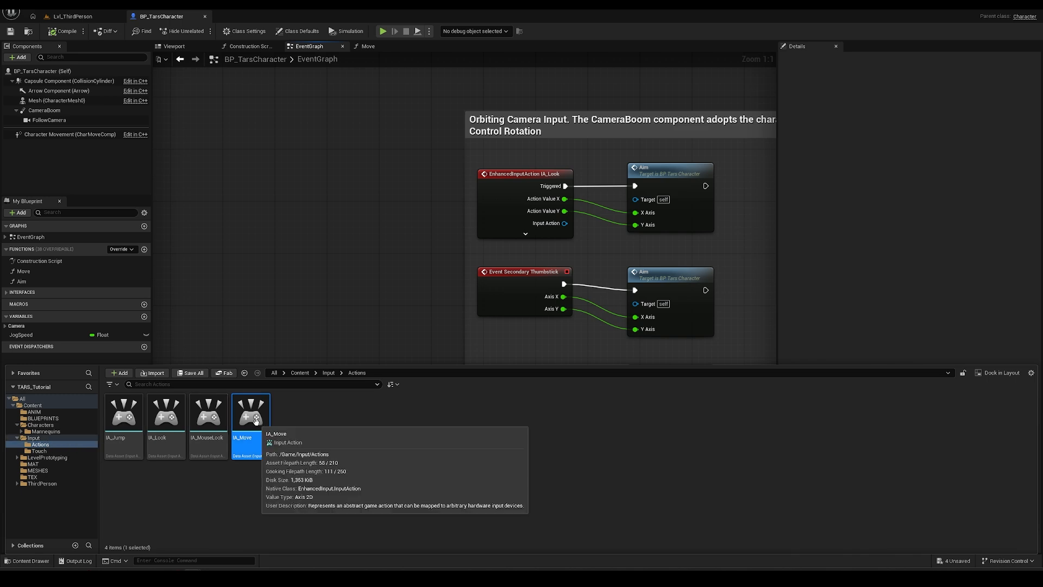
click(329, 429)
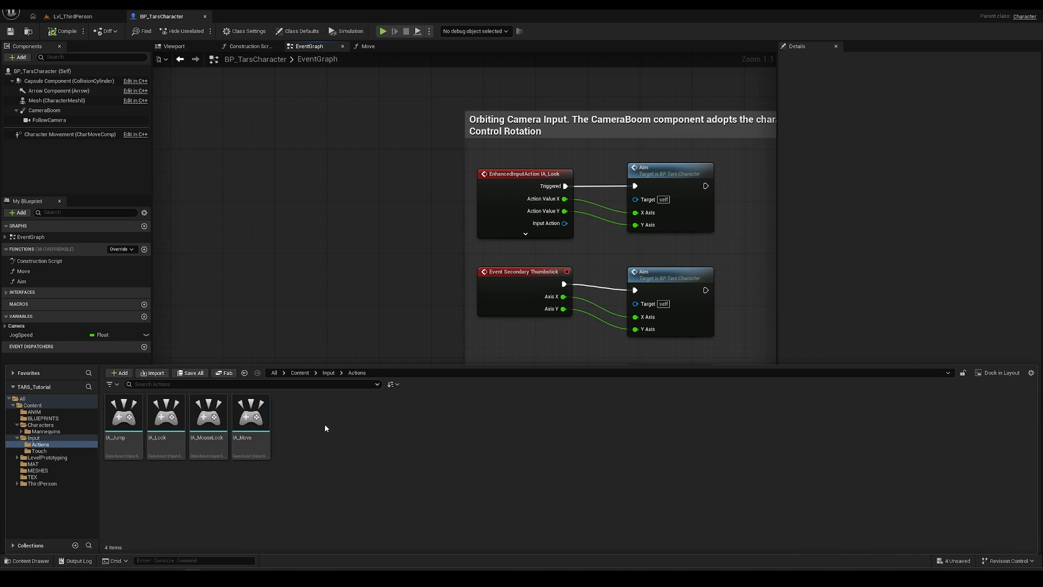
- Create an Input Action named IA_Walk in the Actions folder and save it
right_click(325, 428)
text(action)
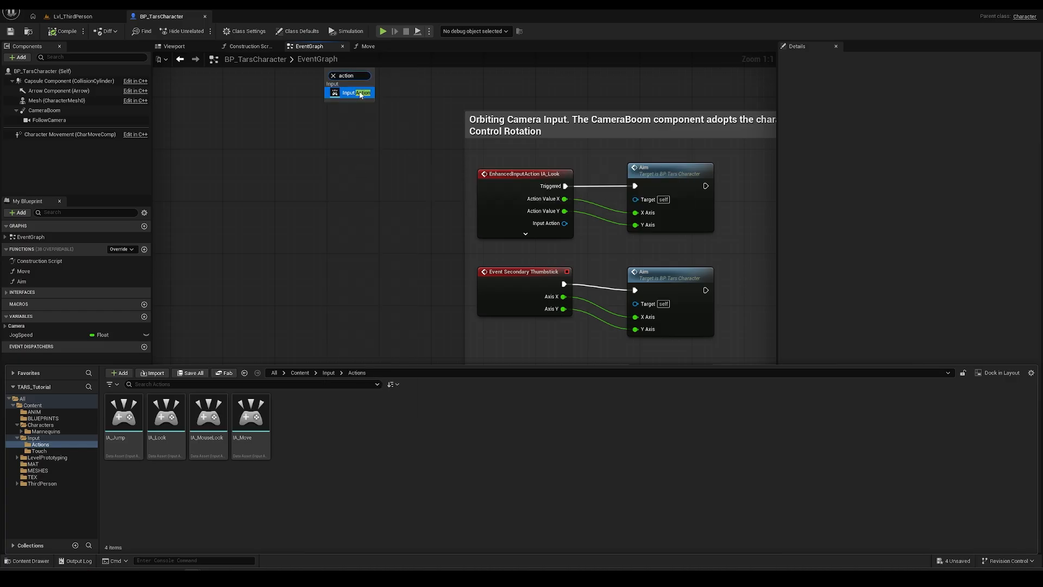
click(359, 94)
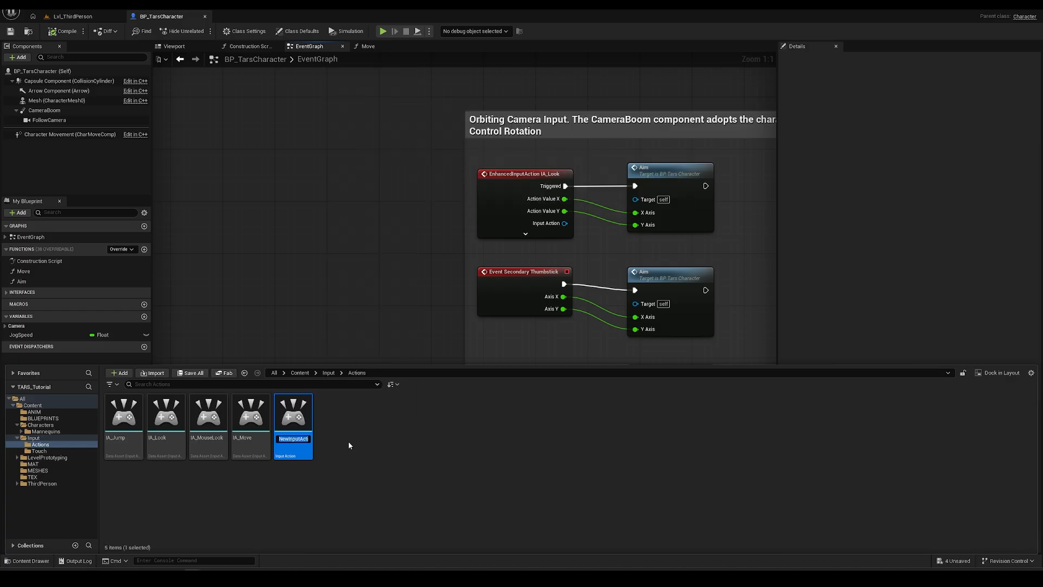
text(IA_Walk)
key(Return)
key(ctrl+s)
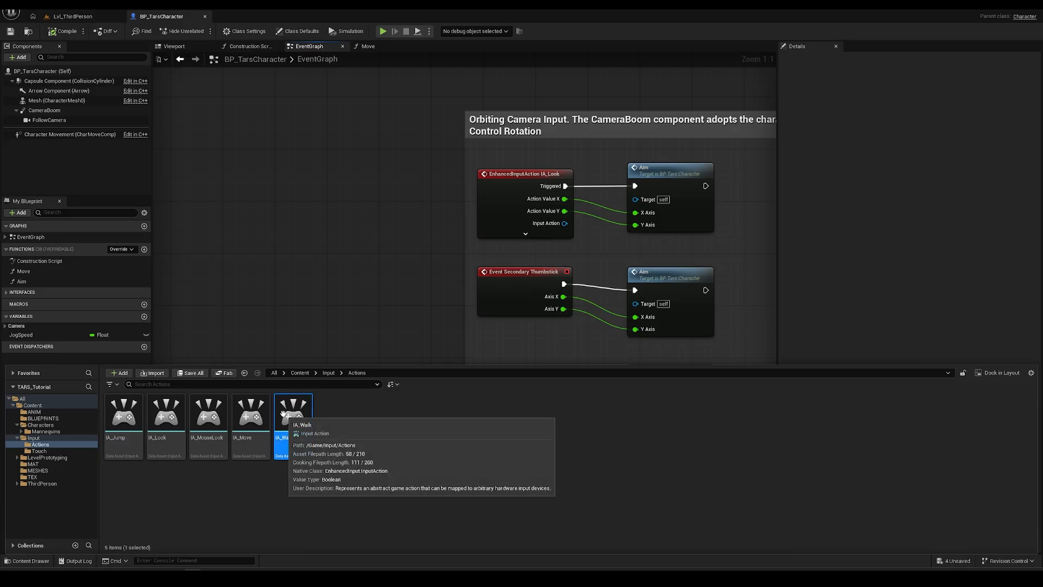
- Compare IA_Jump and IA_Move settings, including IA_Jump's Pressed and Released triggers, then return to the level
double_click(123, 411)
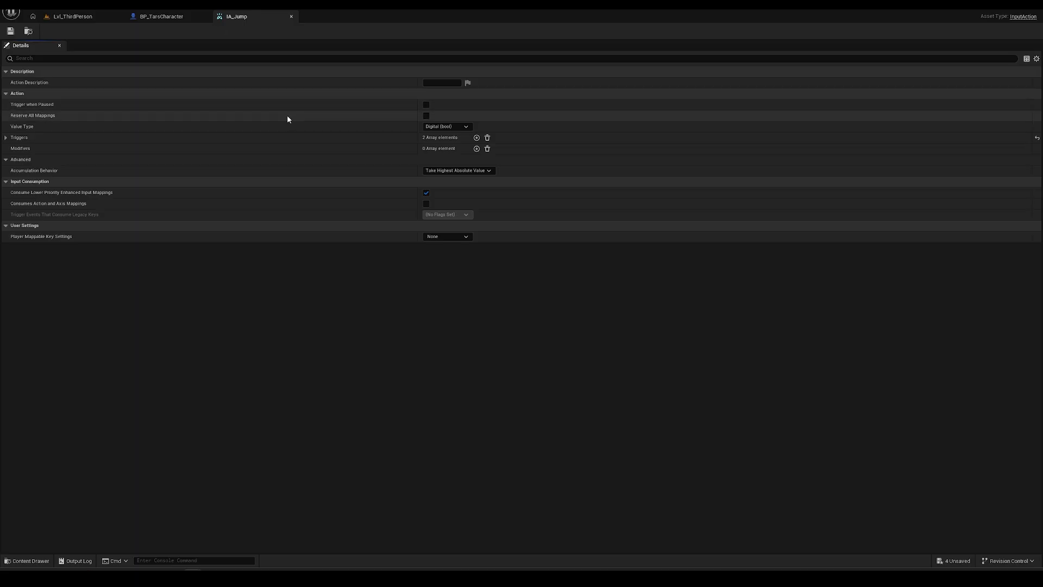
click(109, 16)
double_click(247, 441)
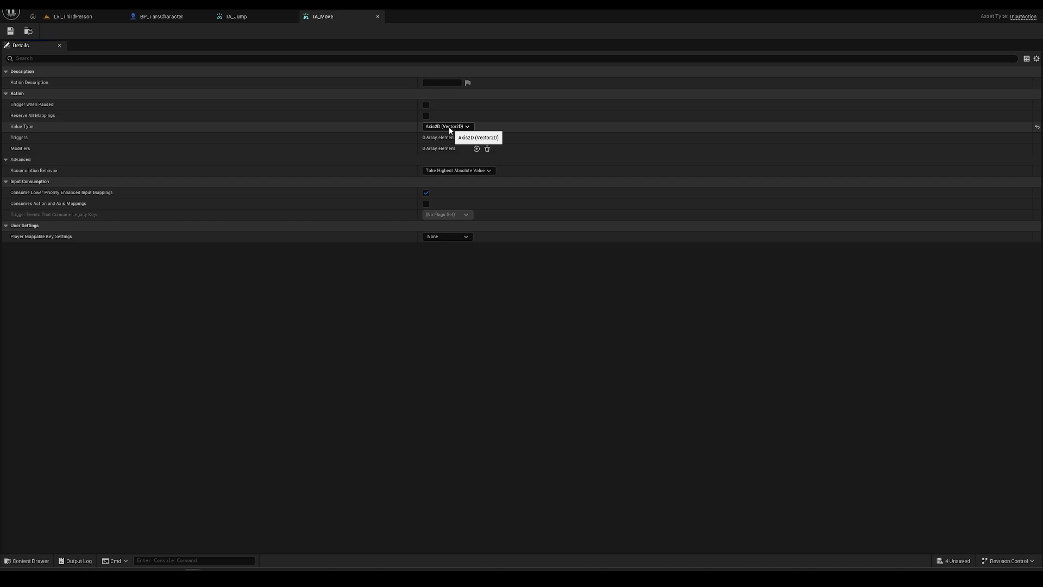
click(237, 16)
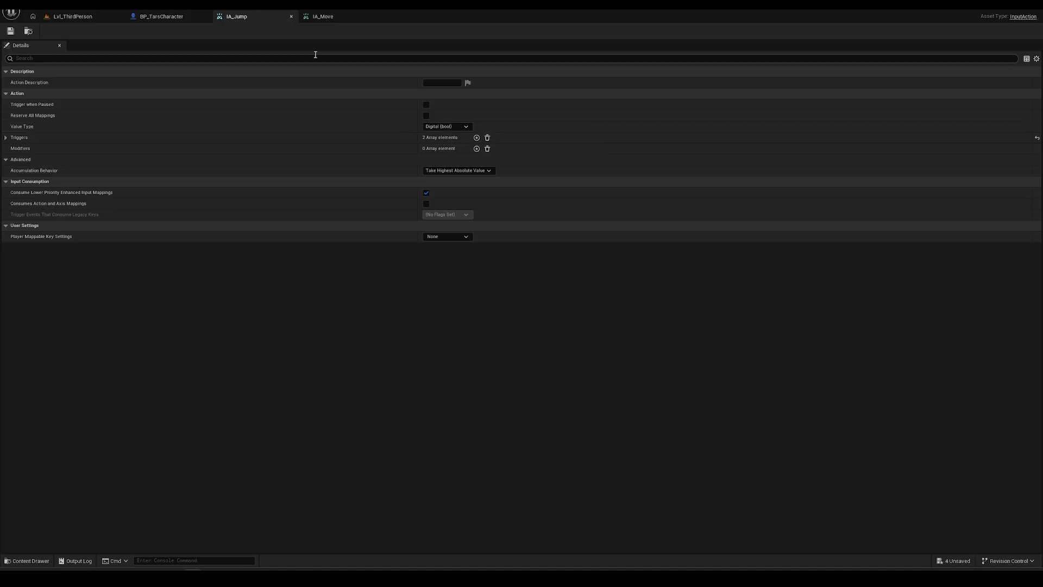
click(329, 19)
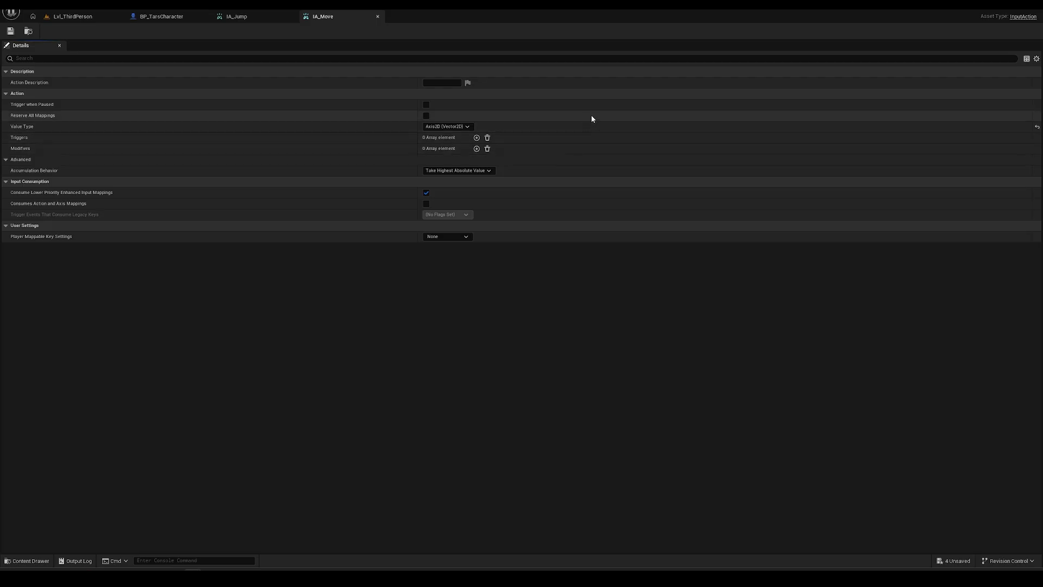
click(235, 20)
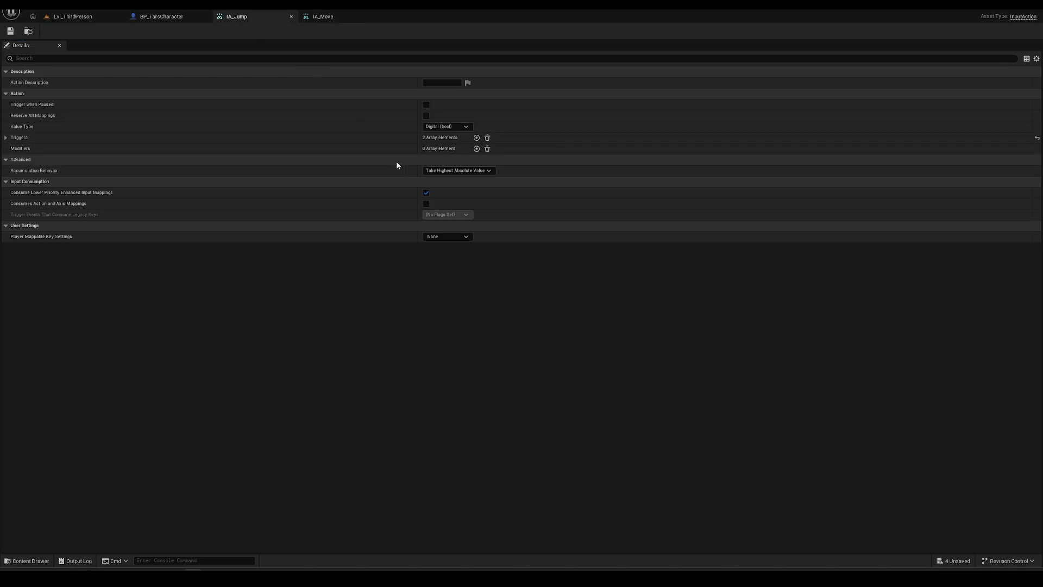
click(41, 138)
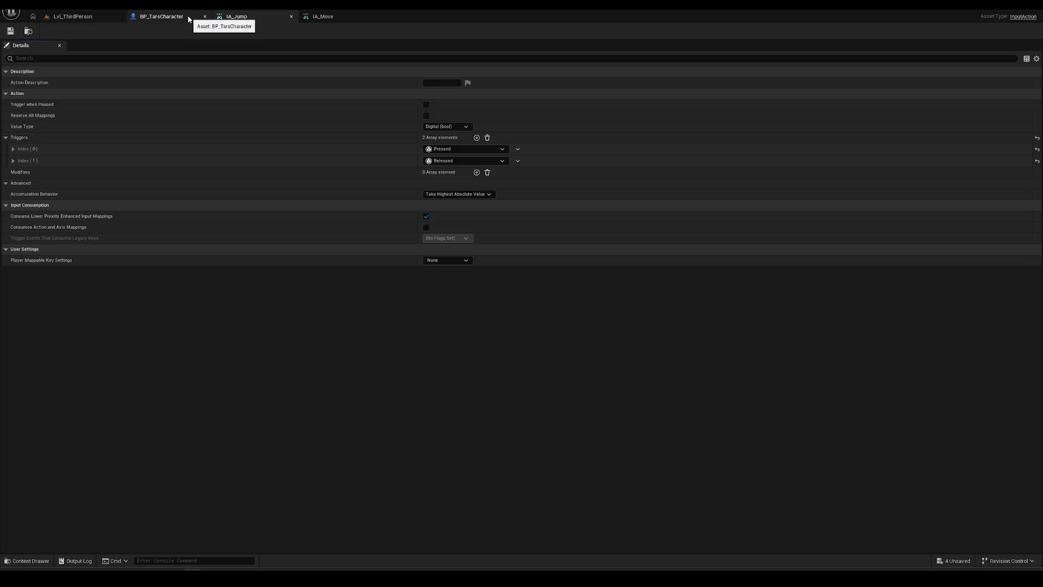
click(73, 16)
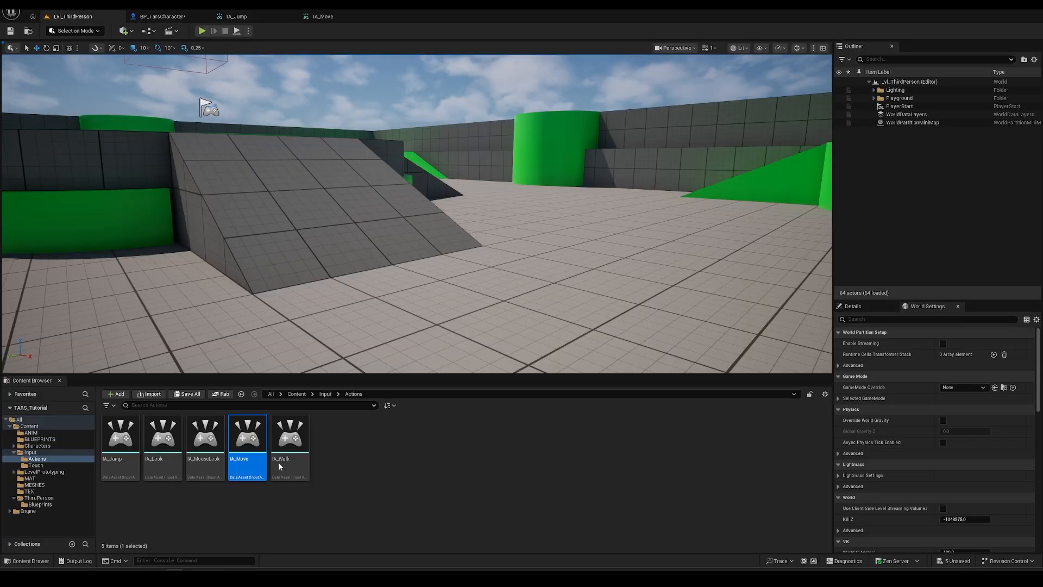
- Add a Down trigger to IA_Walk, save it, and go back to BP_TarsCharacter
double_click(283, 429)
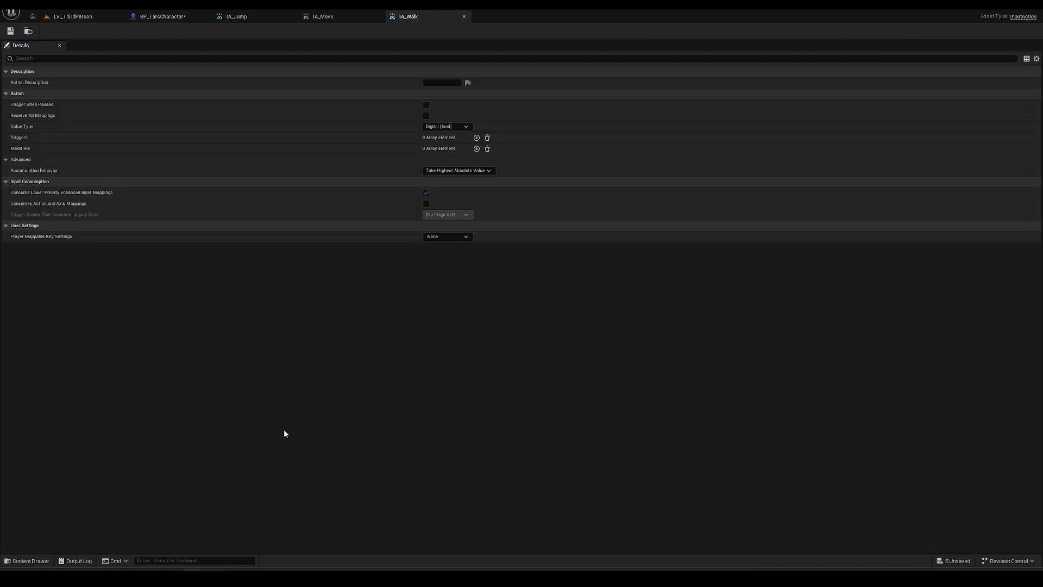
click(476, 138)
click(471, 149)
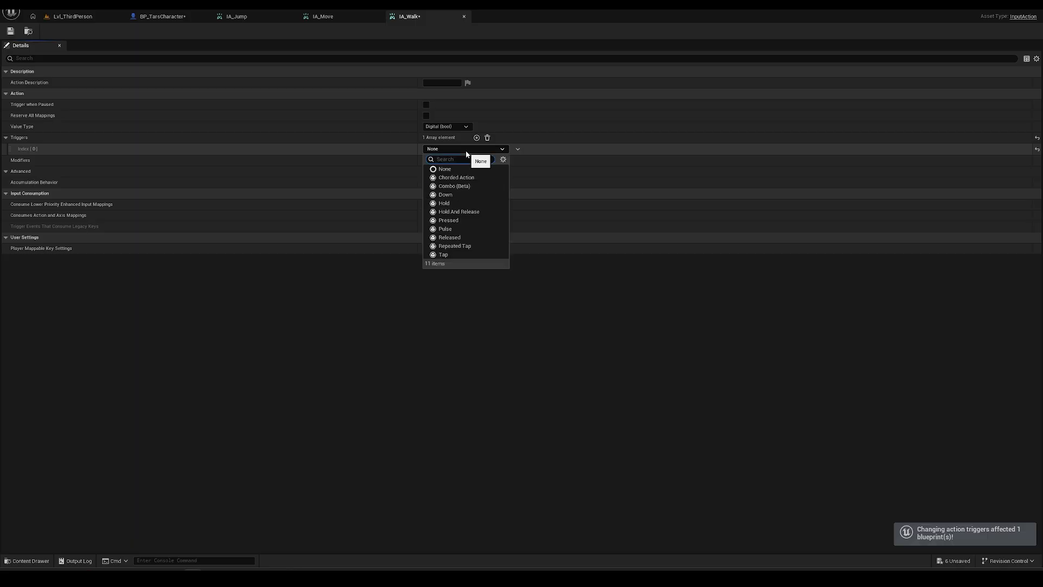
click(446, 195)
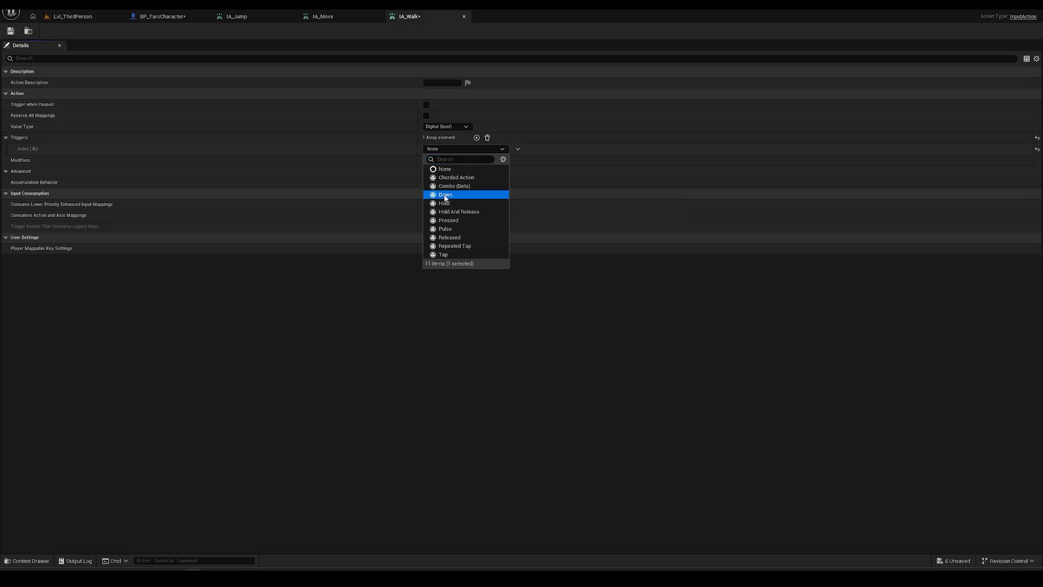
click(10, 32)
click(162, 17)
- Add an EnhancedInputAction IA_Walk event node to the character graph
right_drag(332, 289, 355, 322)
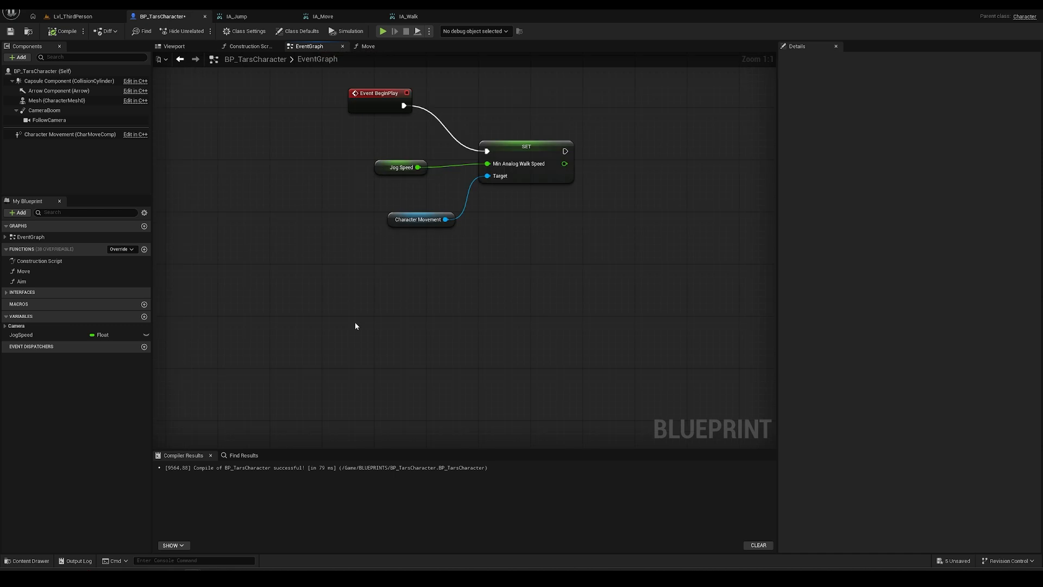
right_click(356, 324)
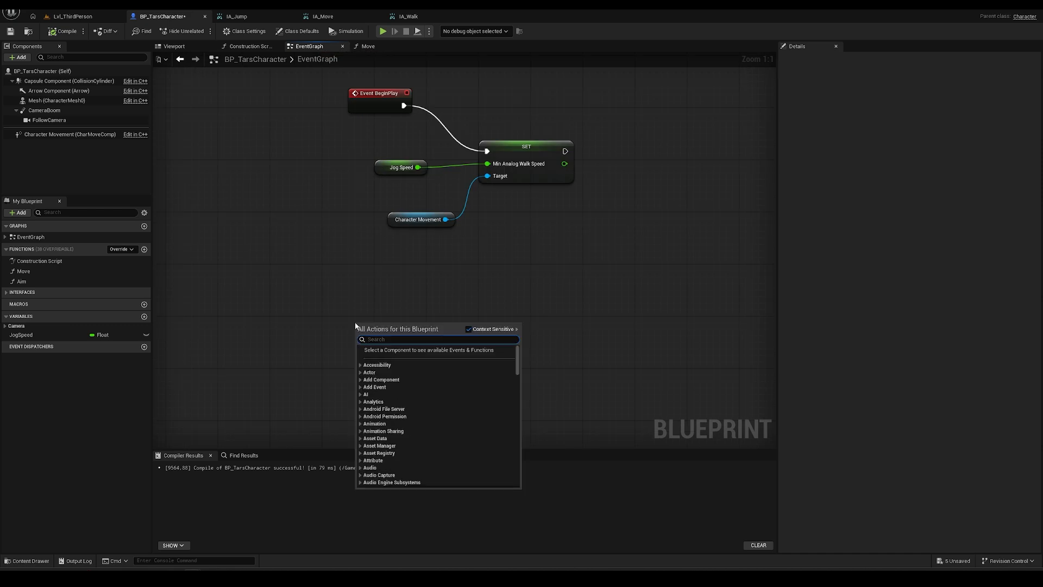
text(IA_WA)
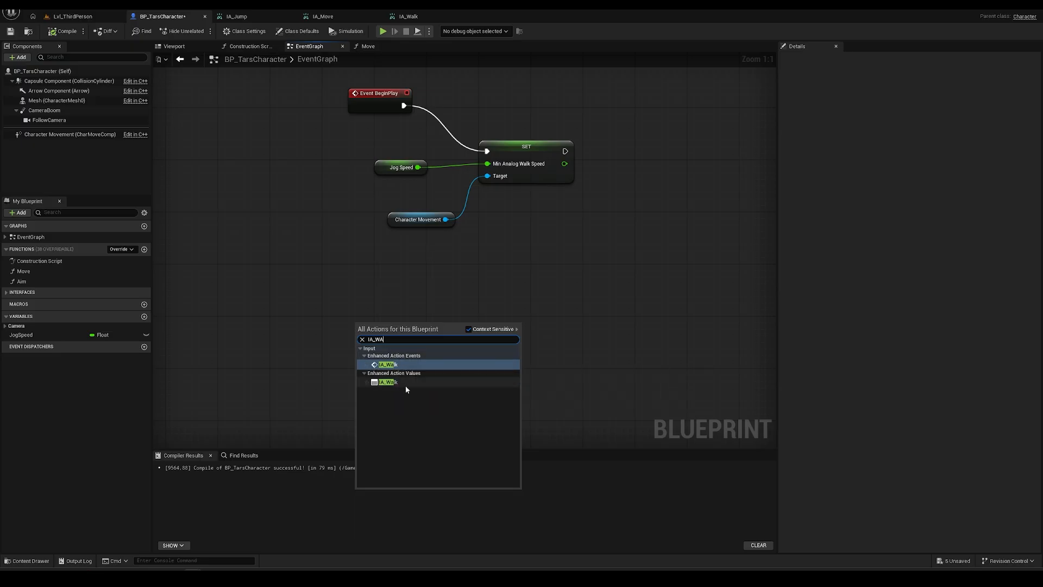
click(387, 364)
drag(389, 330, 362, 293)
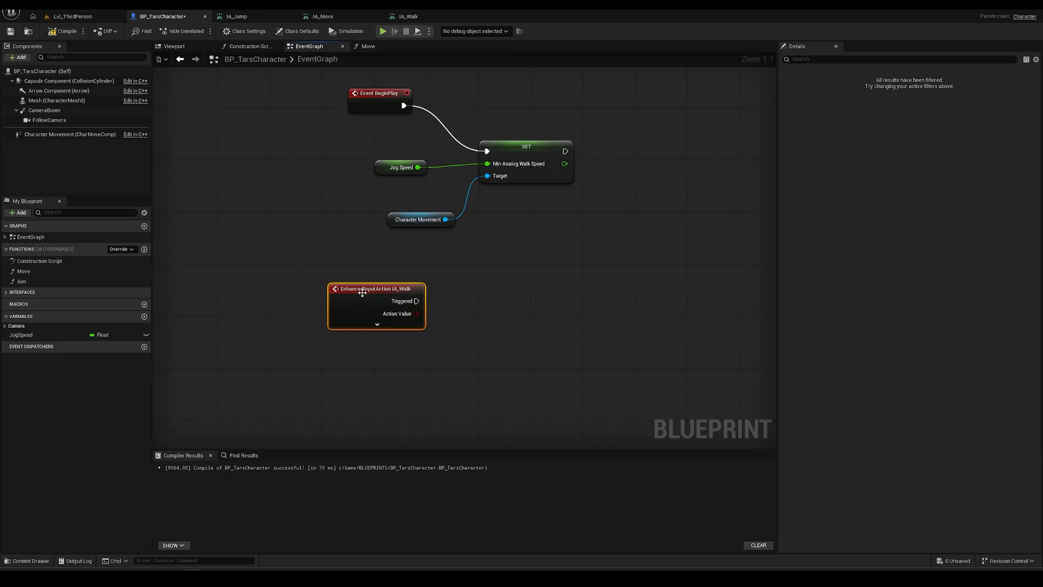
- Add then delete a Get IA_Walk node, save the Blueprint, and return to the level
right_click(353, 357)
text(IA_W)
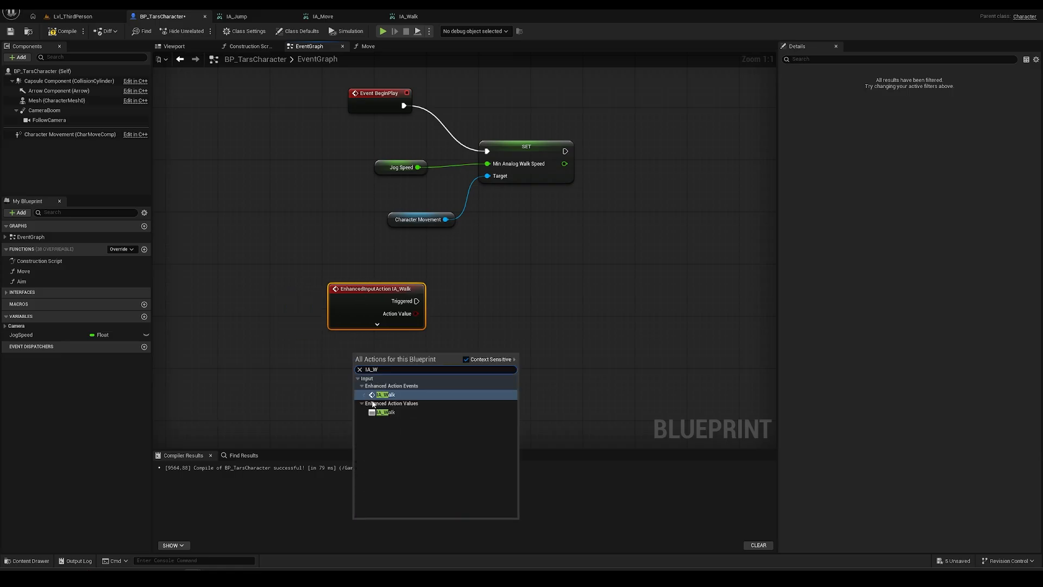
click(385, 412)
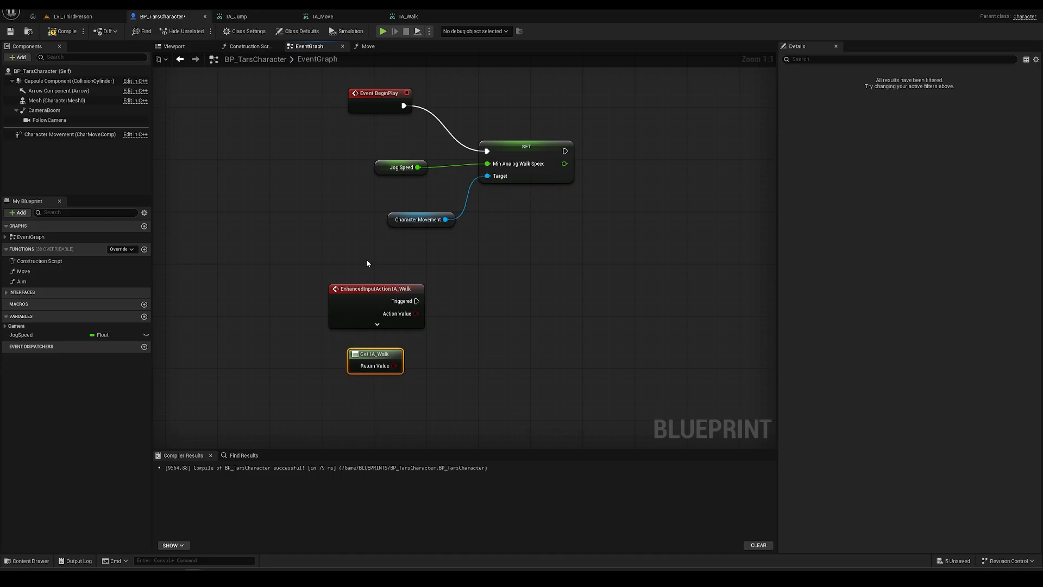
key(Delete)
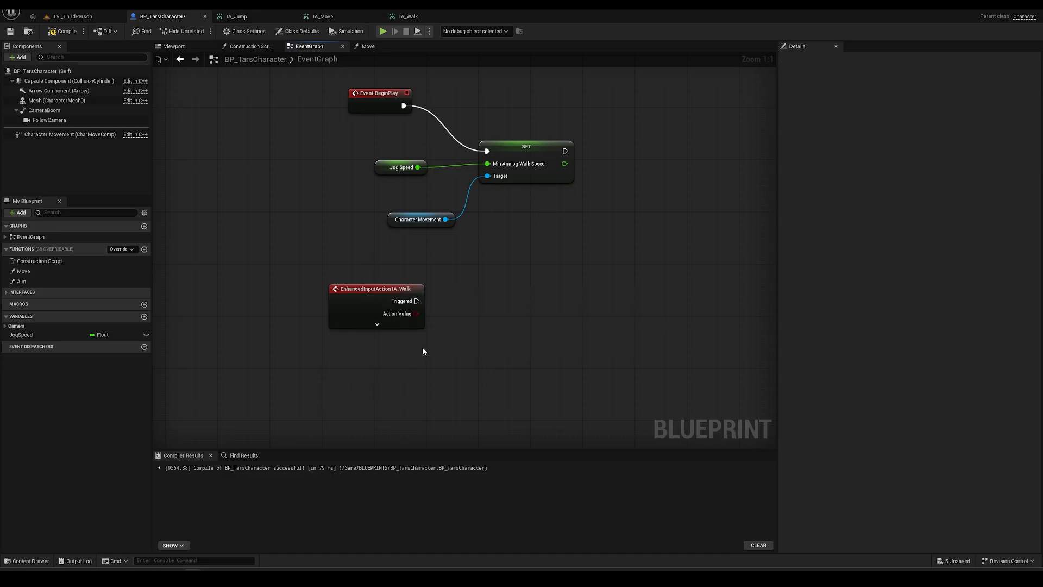
drag(394, 294, 379, 294)
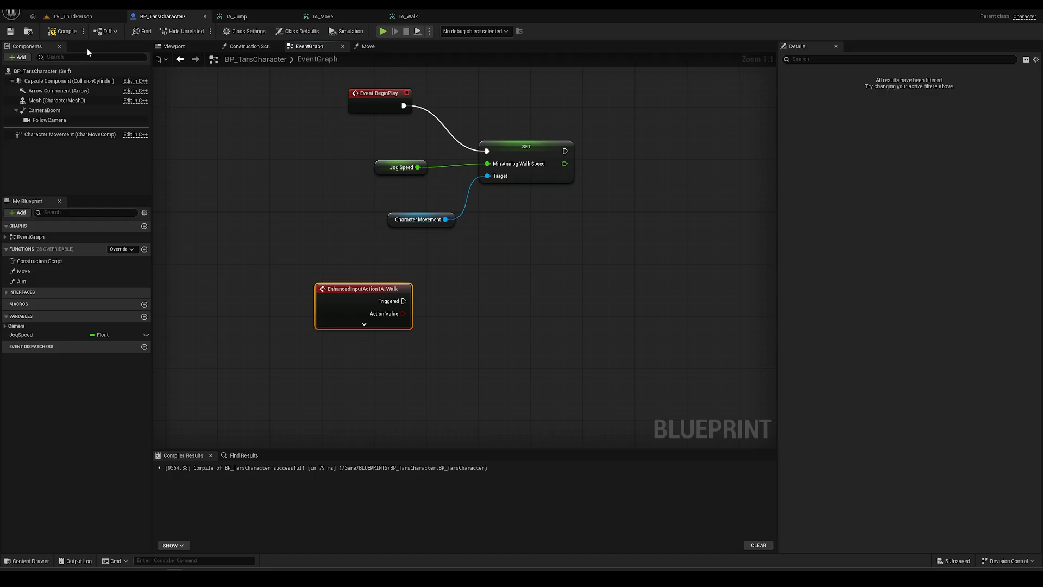
click(10, 31)
click(67, 16)
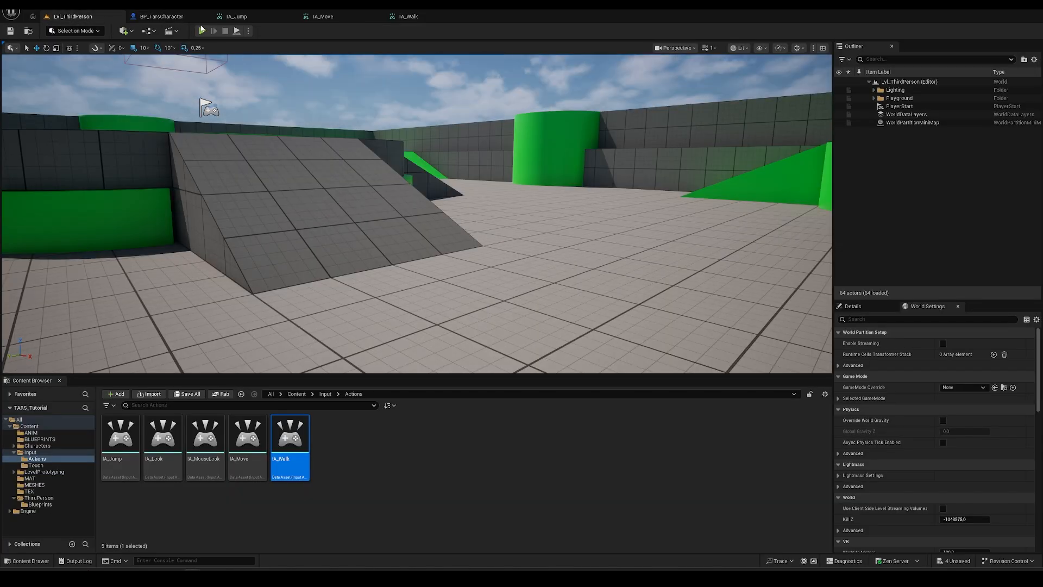
click(201, 32)
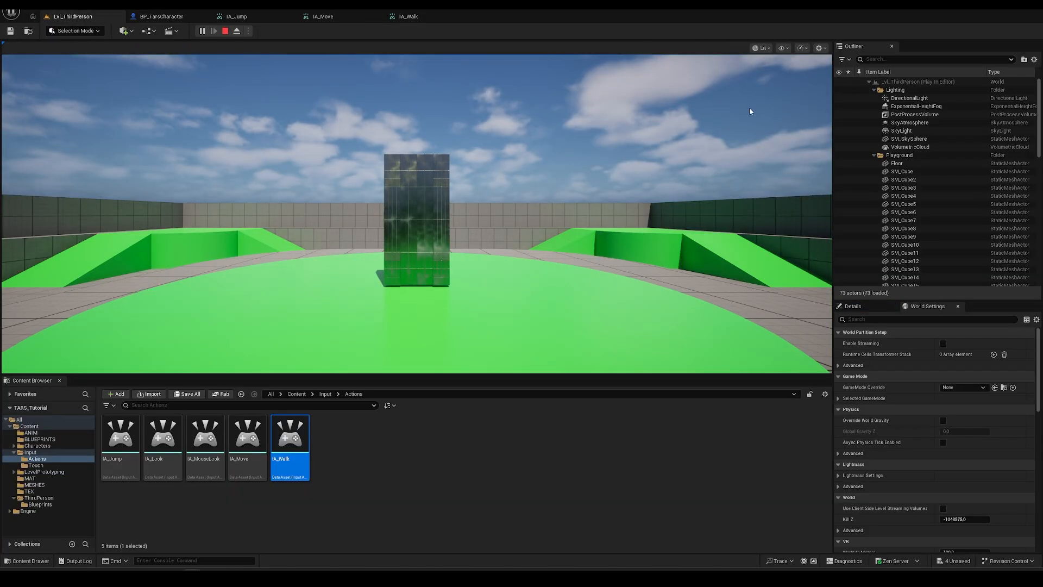
scroll(1026, 185, down, 10)
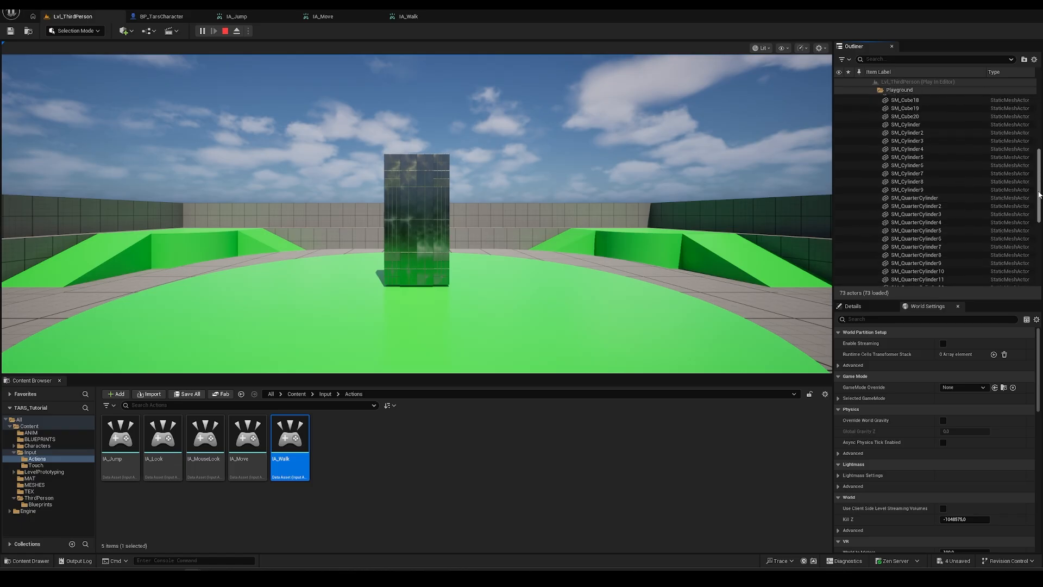
scroll(1035, 245, down, 2)
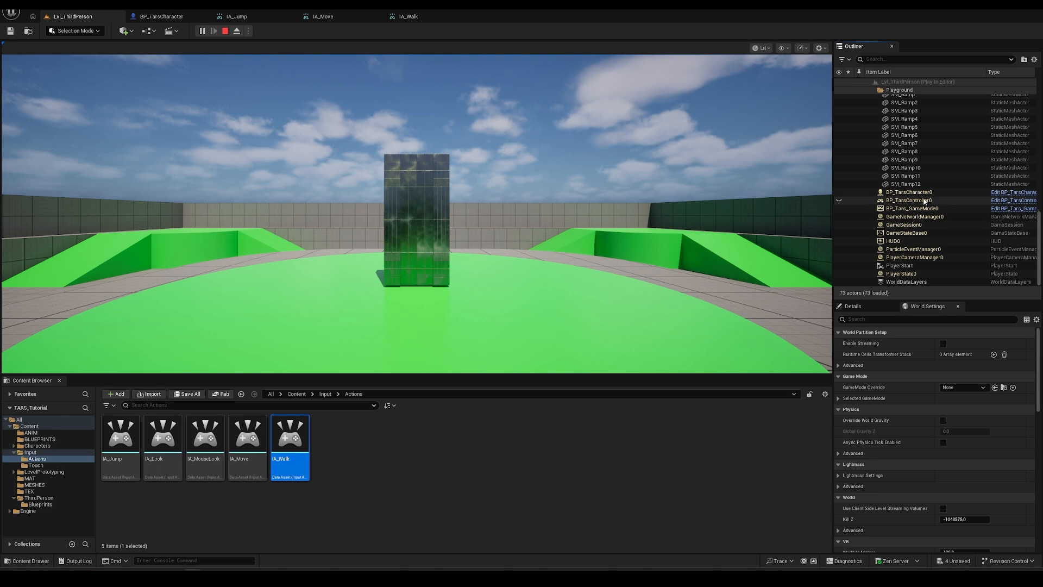
click(910, 201)
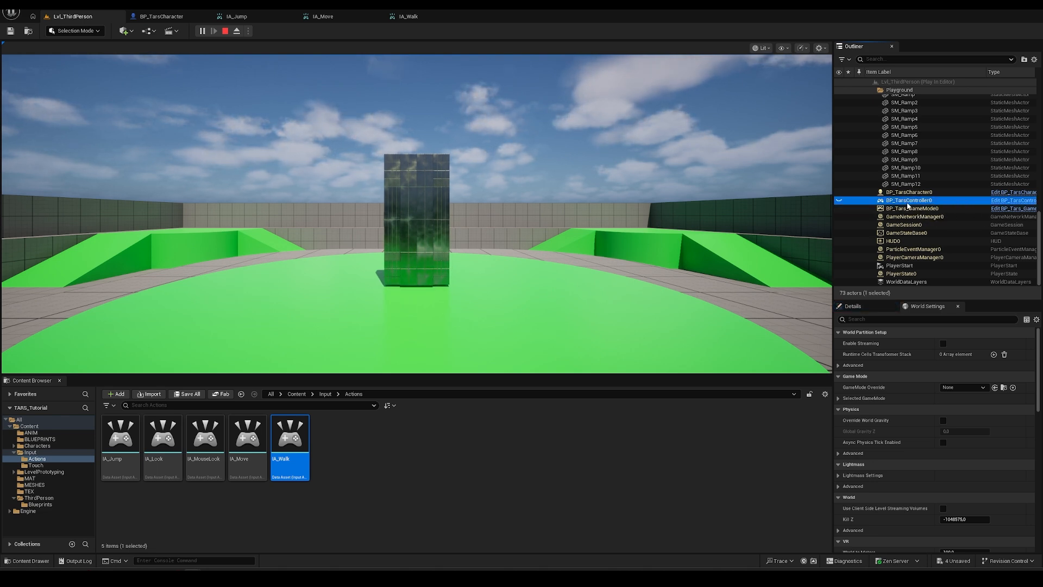
click(414, 238)
key(Escape)
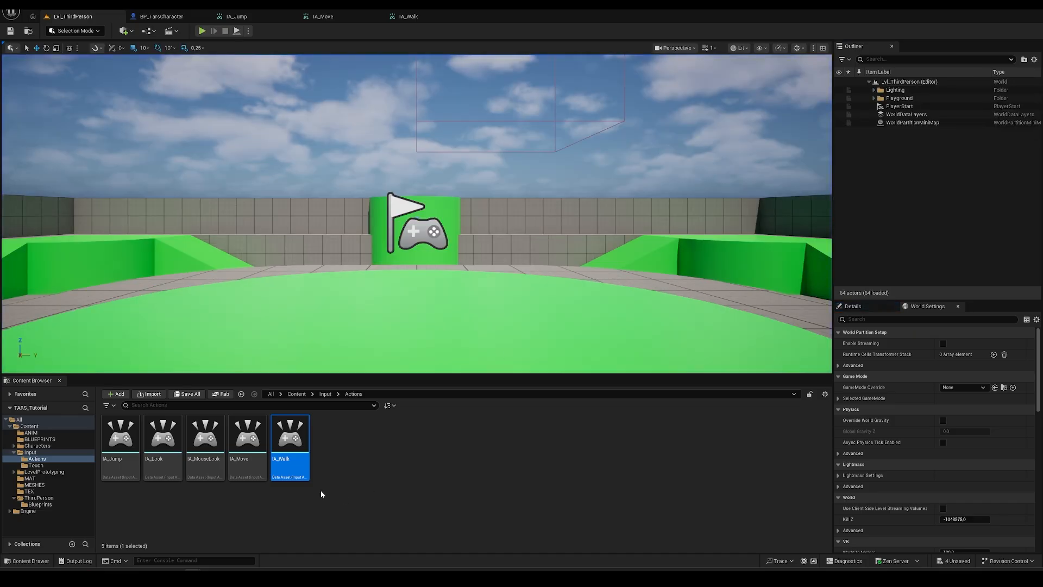
- Open BP_TarsController from the BLUEPRINTS folder and bring its input mapping nodes into view
click(39, 439)
click(209, 462)
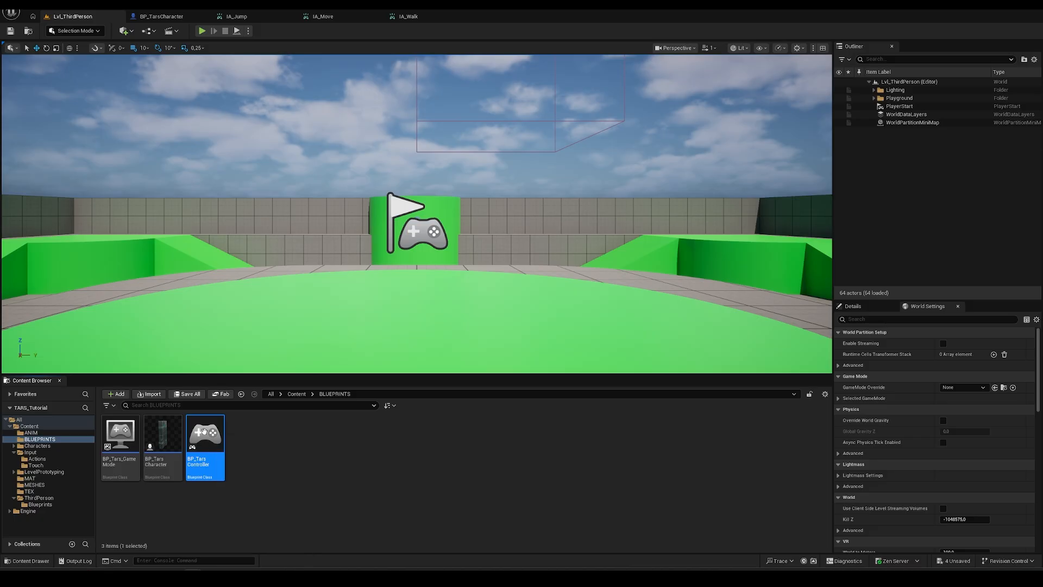
double_click(207, 437)
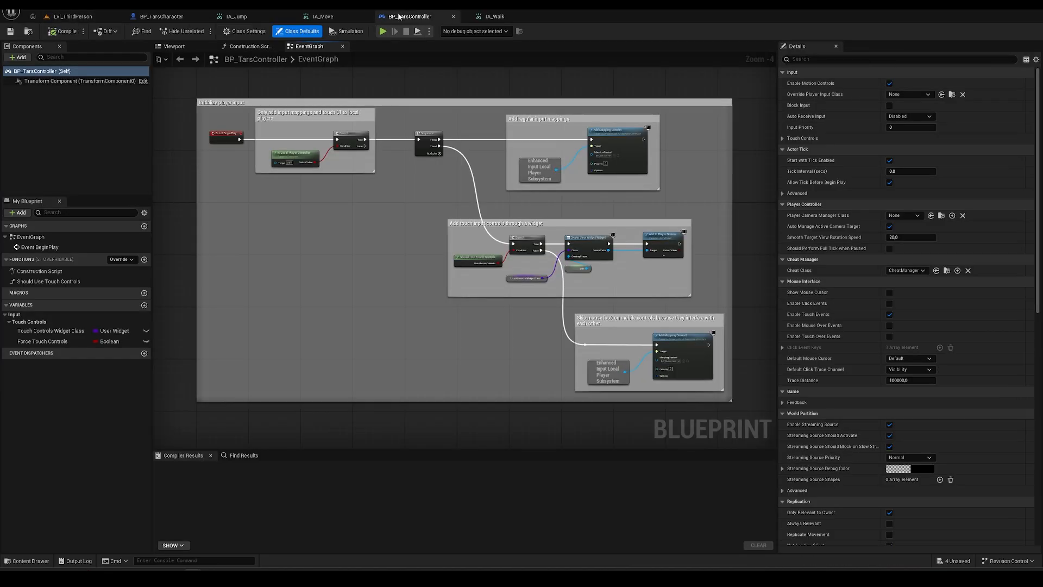
scroll(352, 235, up, 3)
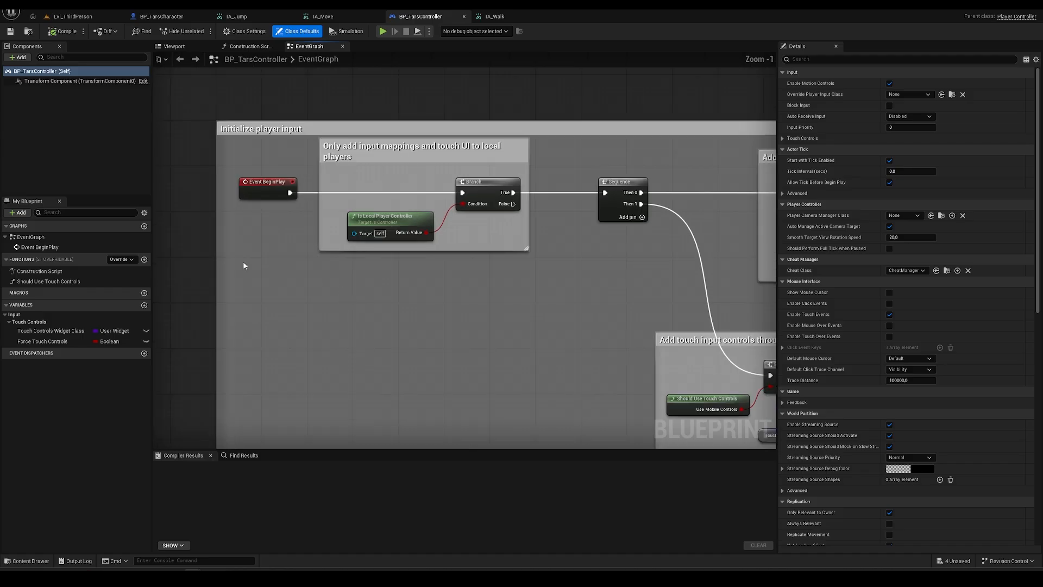
scroll(243, 266, down, 3)
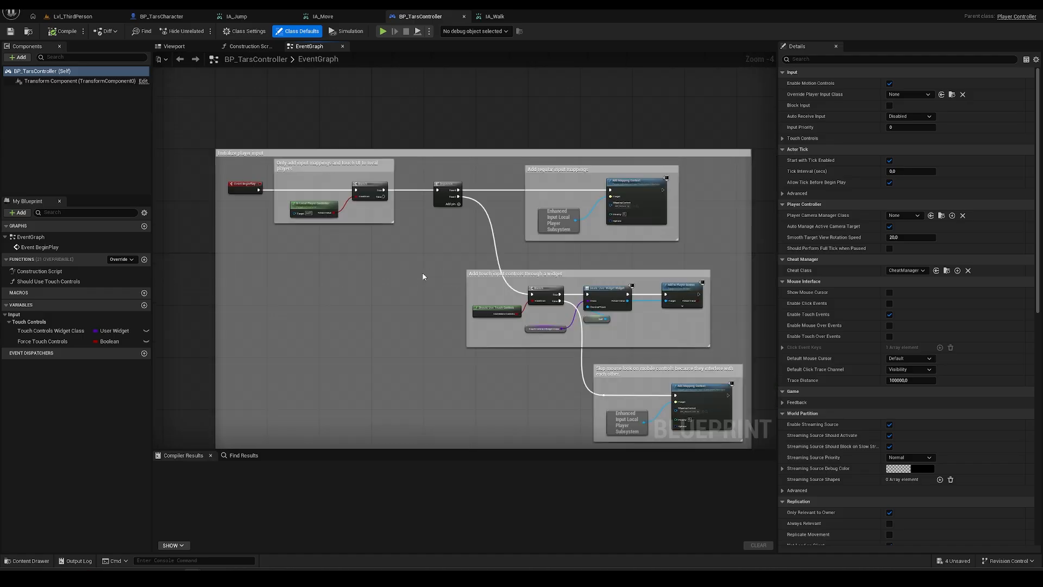
right_drag(422, 263, 307, 329)
- Check that the Add Mapping Context node uses IMC_Default, then return to the level
click(643, 232)
scroll(642, 232, up, 2)
scroll(437, 343, up, 1)
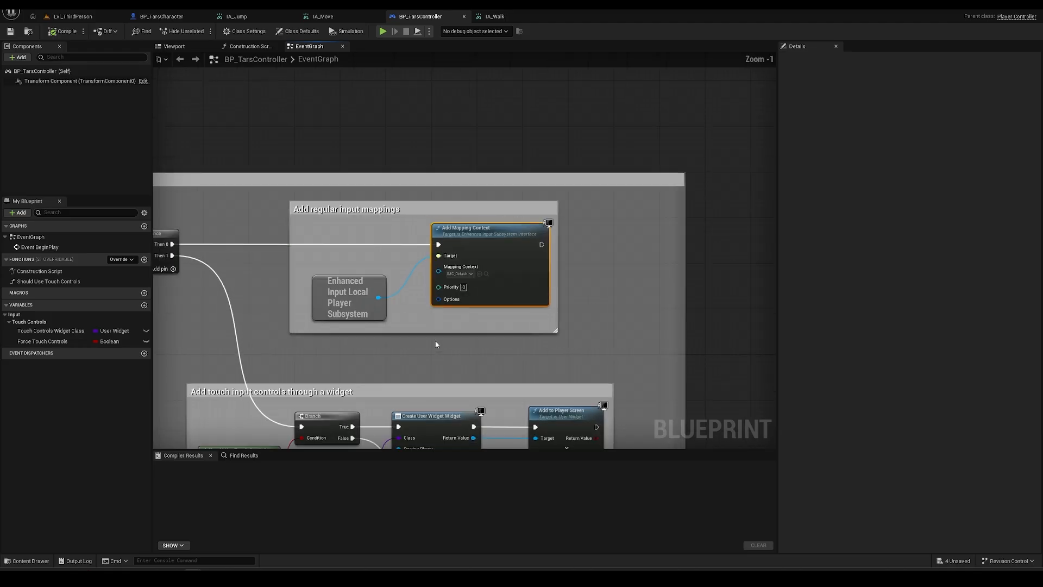
scroll(436, 343, up, 1)
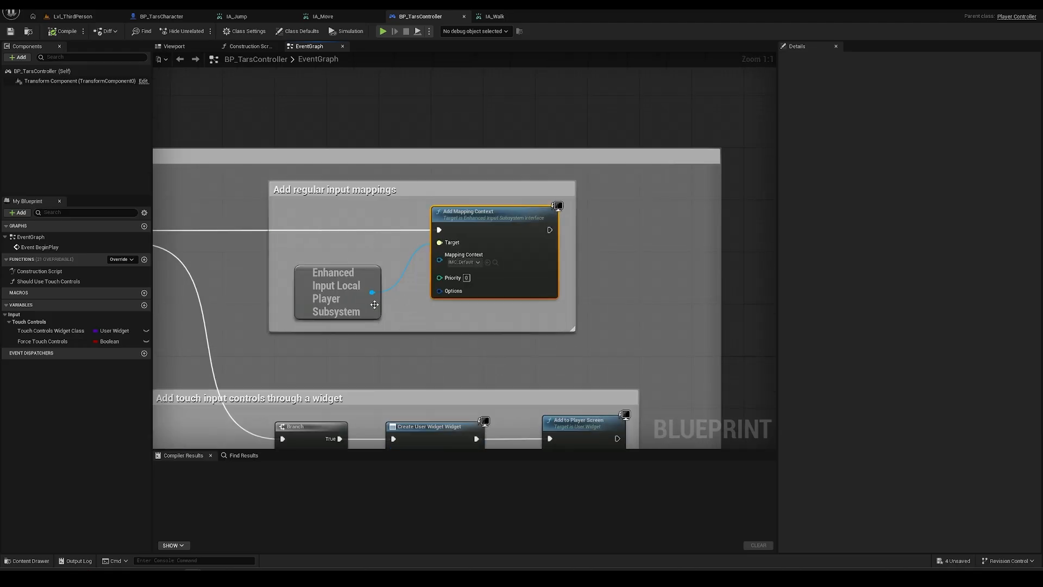
click(470, 264)
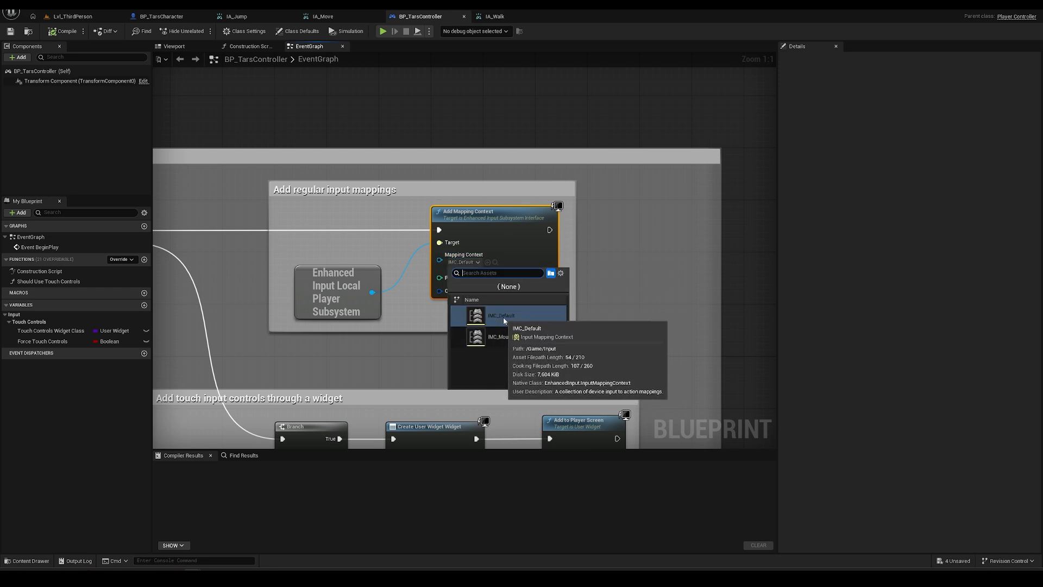
click(302, 359)
click(302, 361)
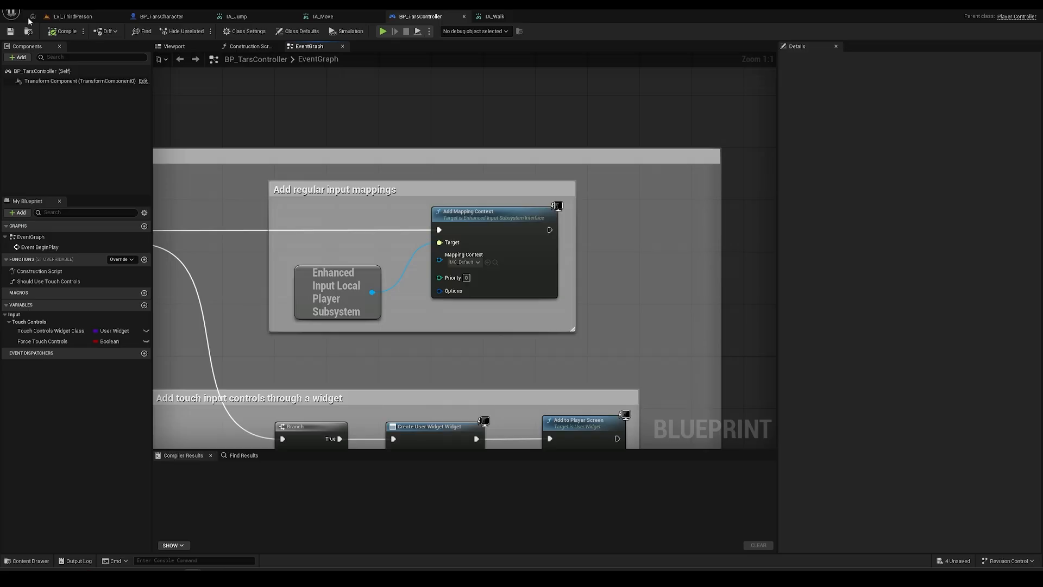
click(71, 16)
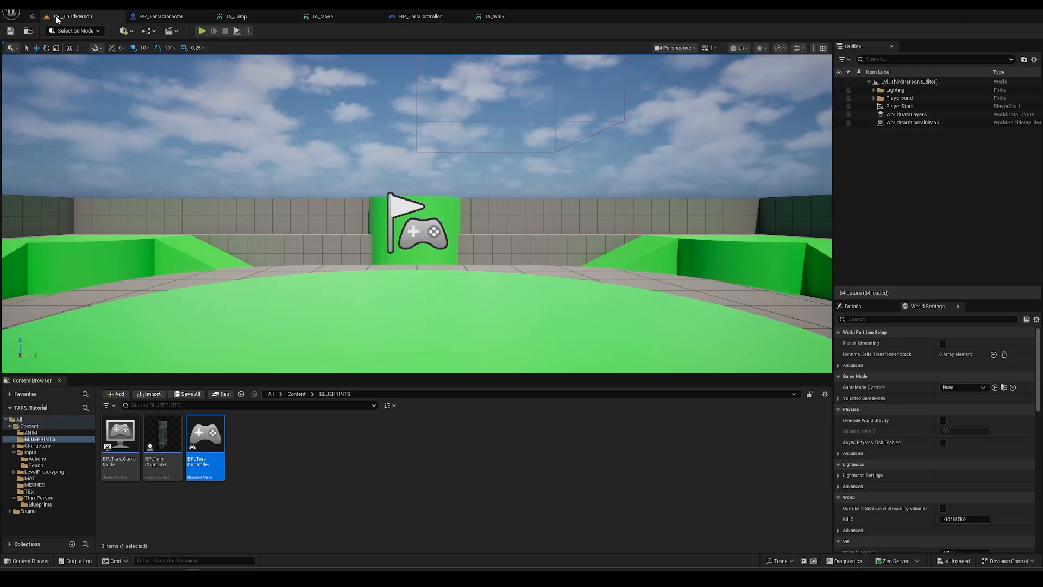
- Duplicate IMC_Default in the Input folder and name the copy IMC_Tars
click(31, 453)
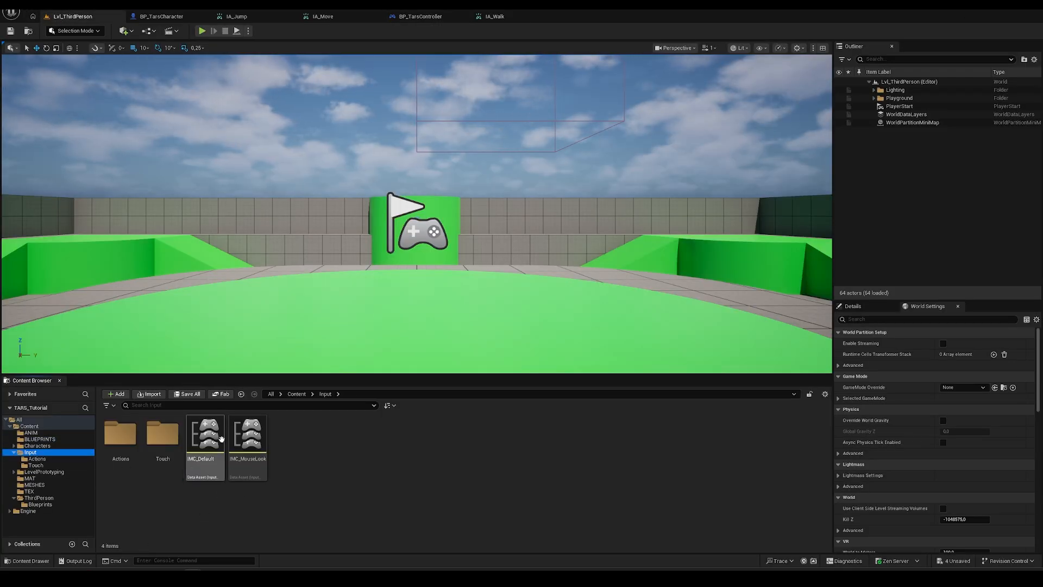
click(220, 445)
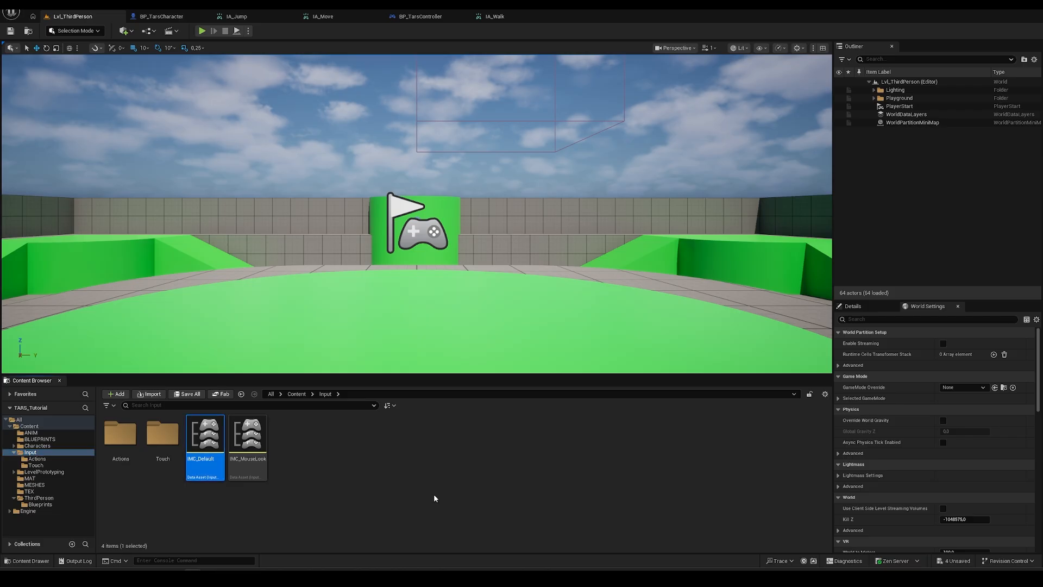
key(ctrl+d)
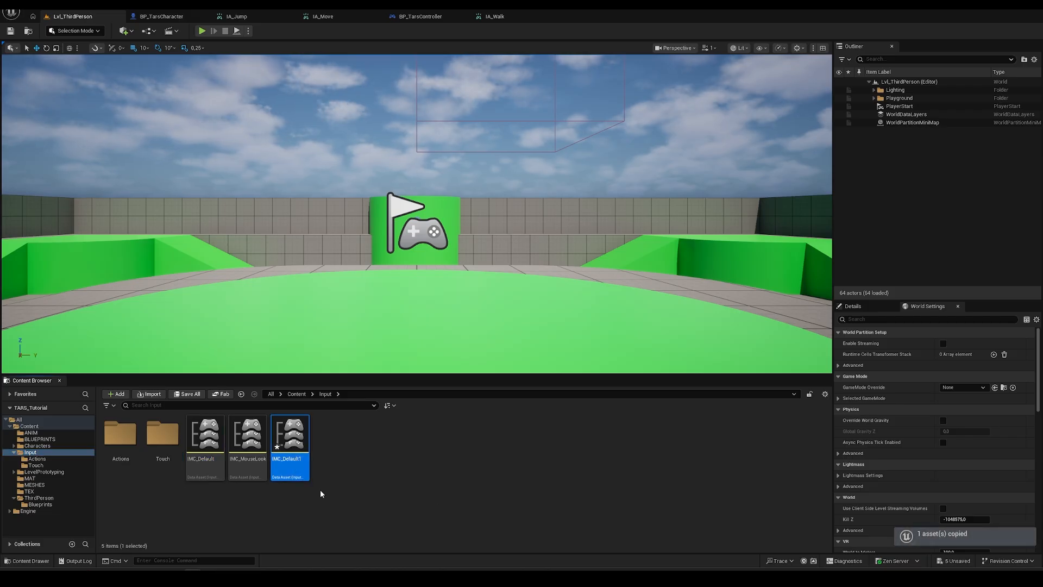
key(BackSpace)
key(BackSpace)
key(BackSpace)
key(BackSpace)
key(BackSpace)
key(BackSpace)
key(BackSpace)
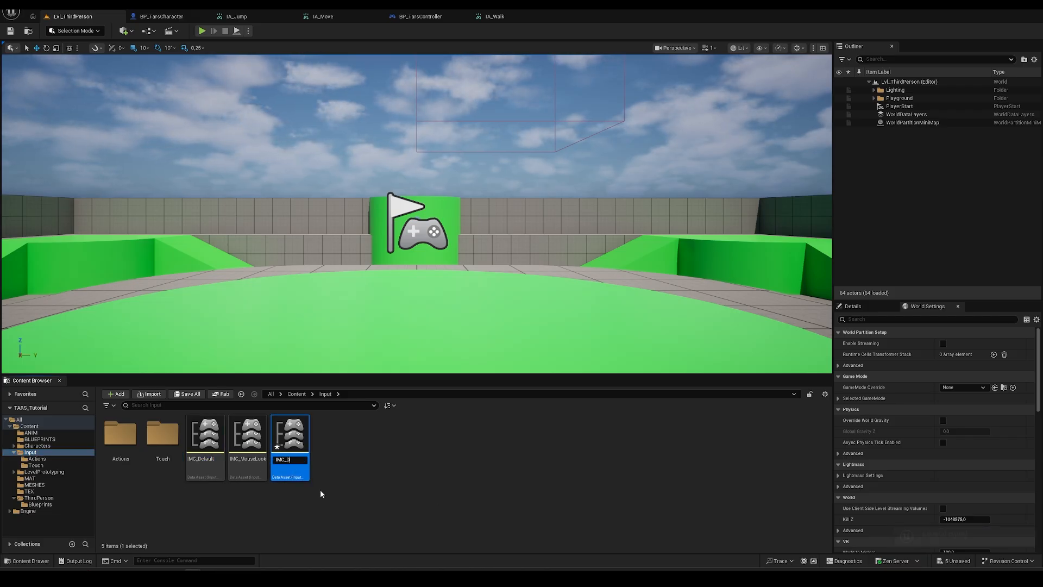
text(Tars)
key(Return)
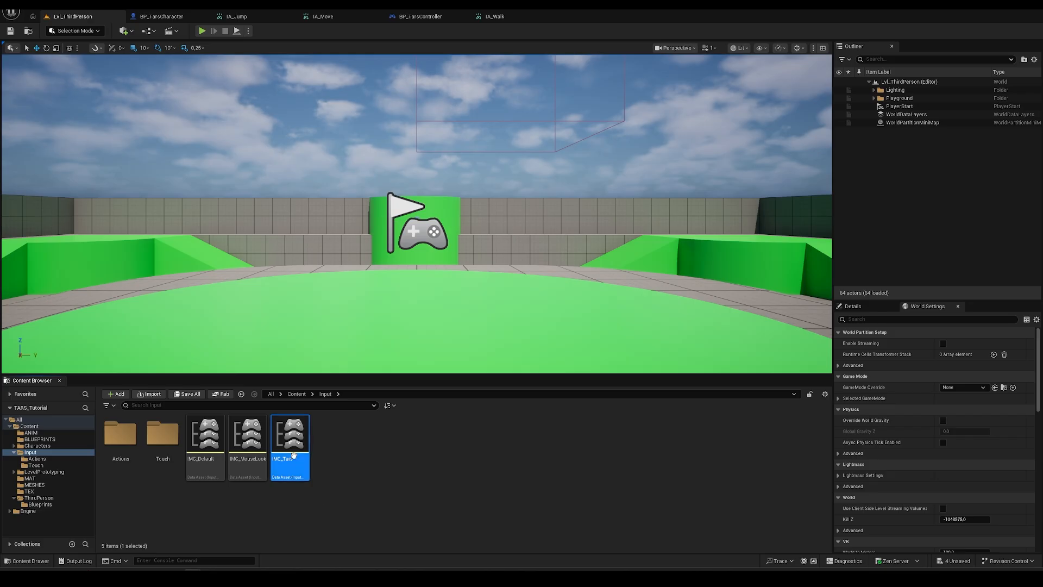
- Move IMC_Tars into the ANIM folder
drag(293, 441, 38, 433)
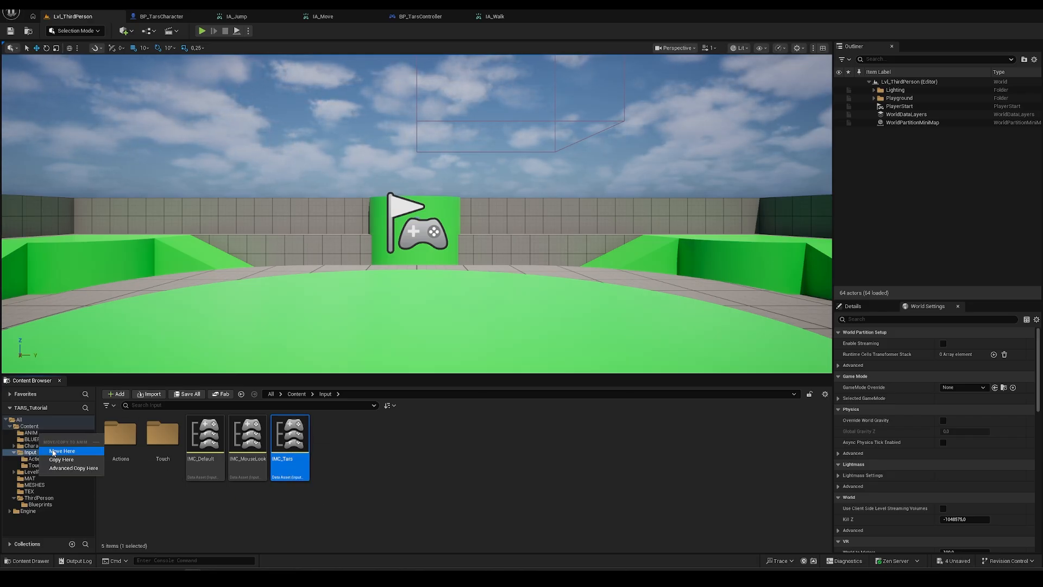
click(60, 448)
click(34, 433)
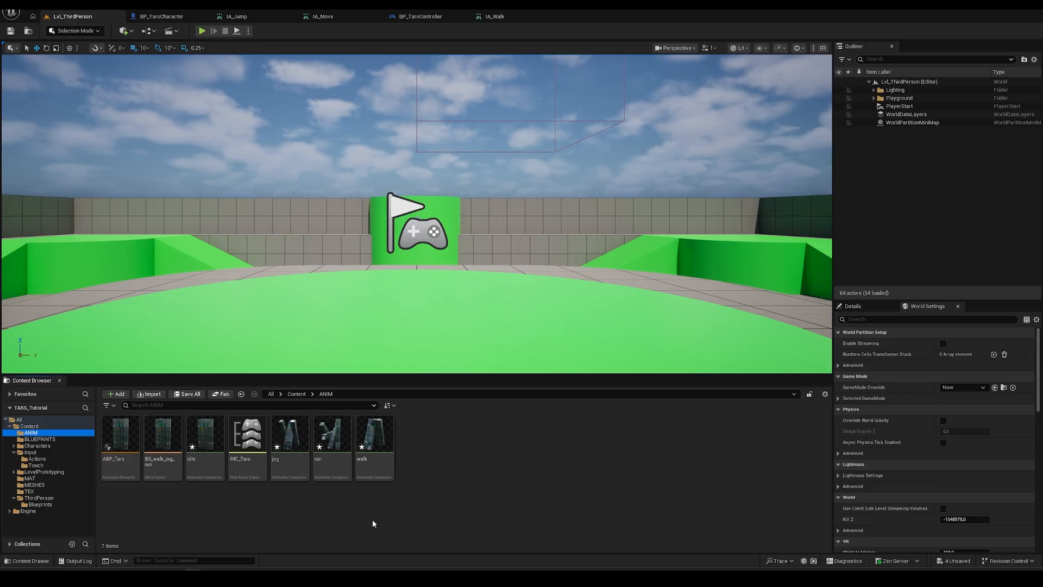
click(243, 462)
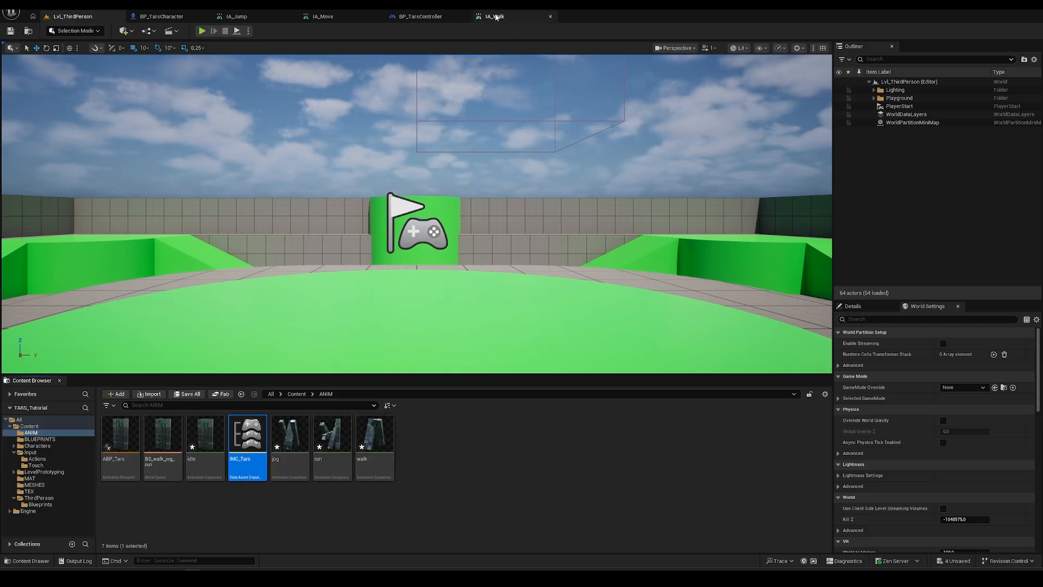
- Switch BP_TarsController's Add Mapping Context from IMC_Default to IMC_Tars and compile the Blueprint
click(413, 16)
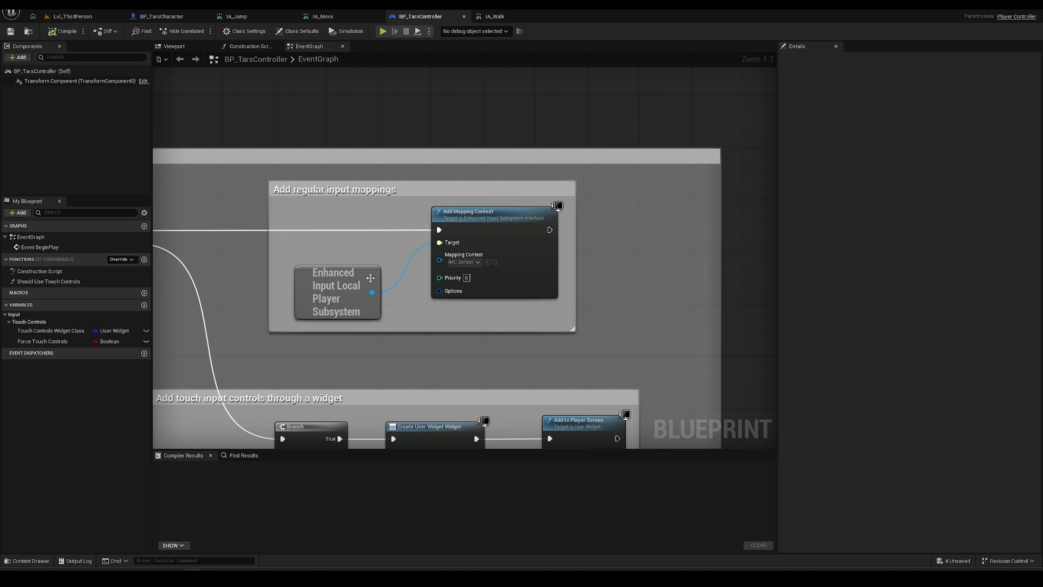
click(471, 263)
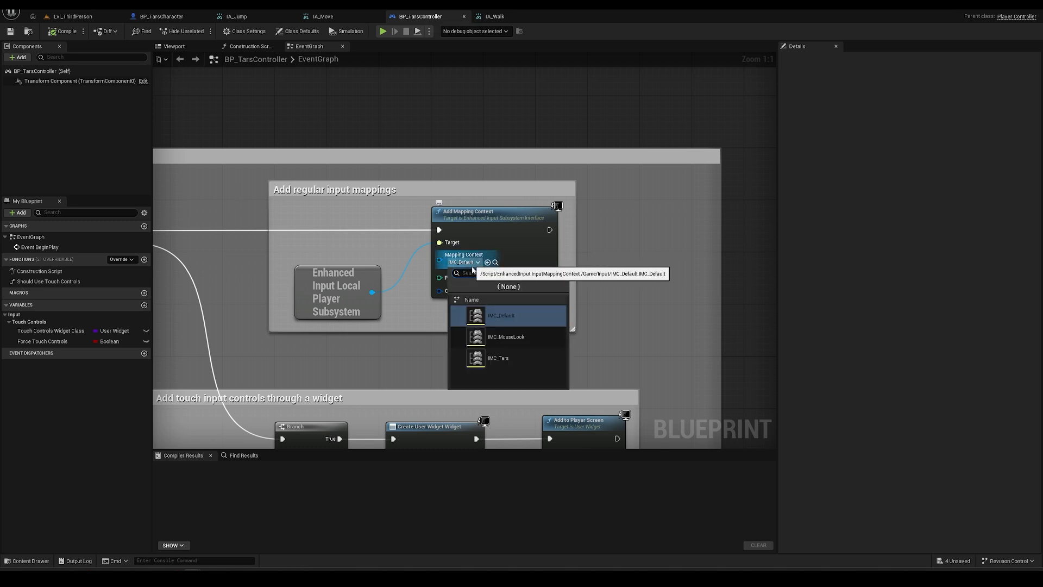
click(478, 358)
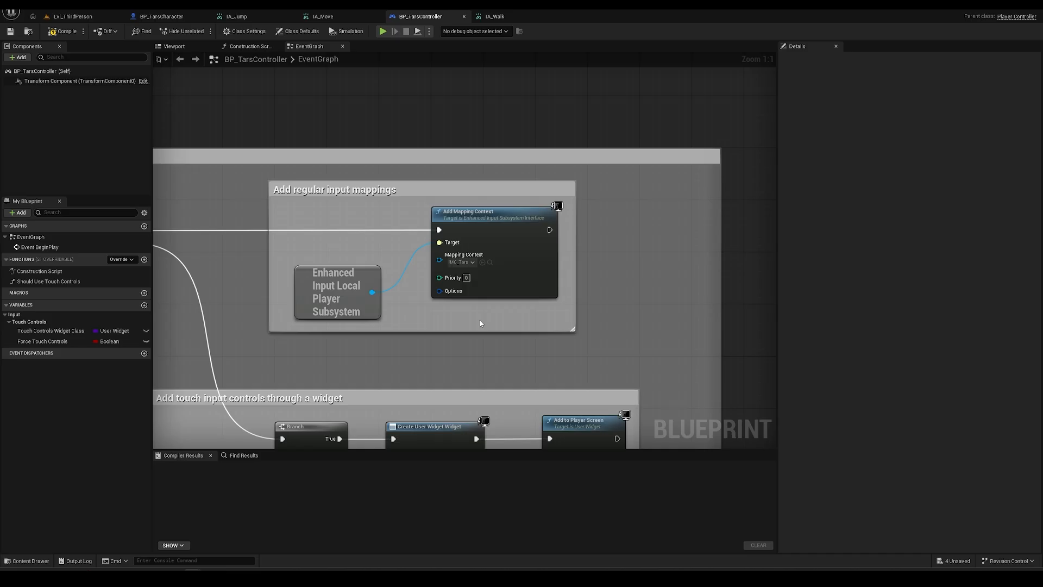
click(63, 31)
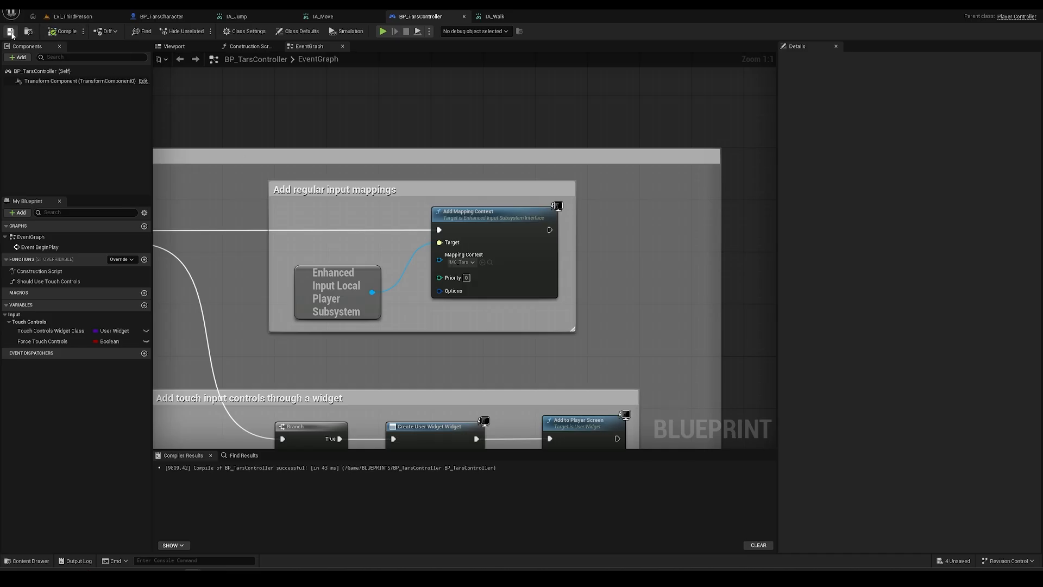
click(76, 16)
double_click(253, 439)
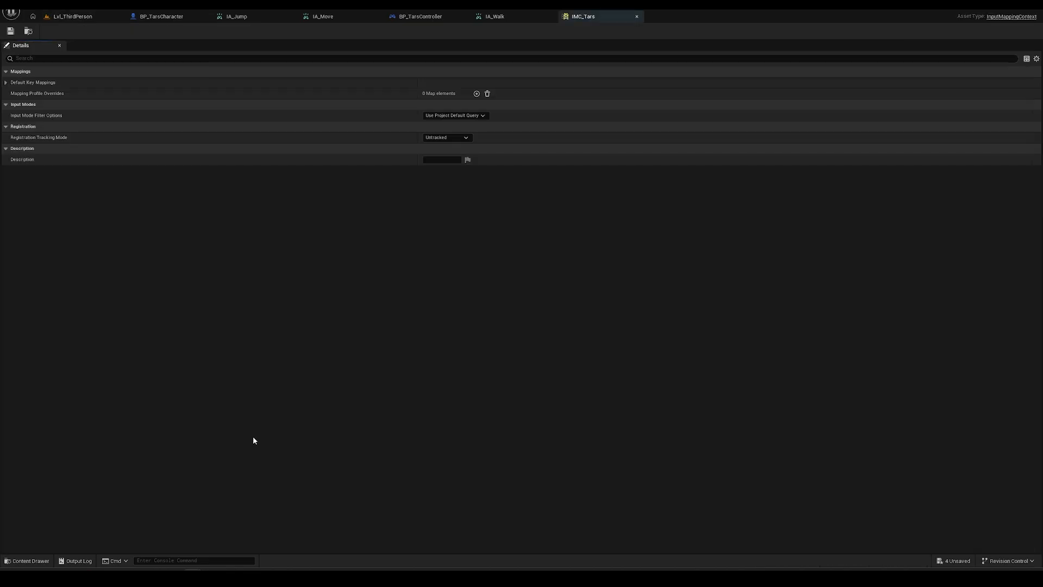
click(6, 82)
click(11, 93)
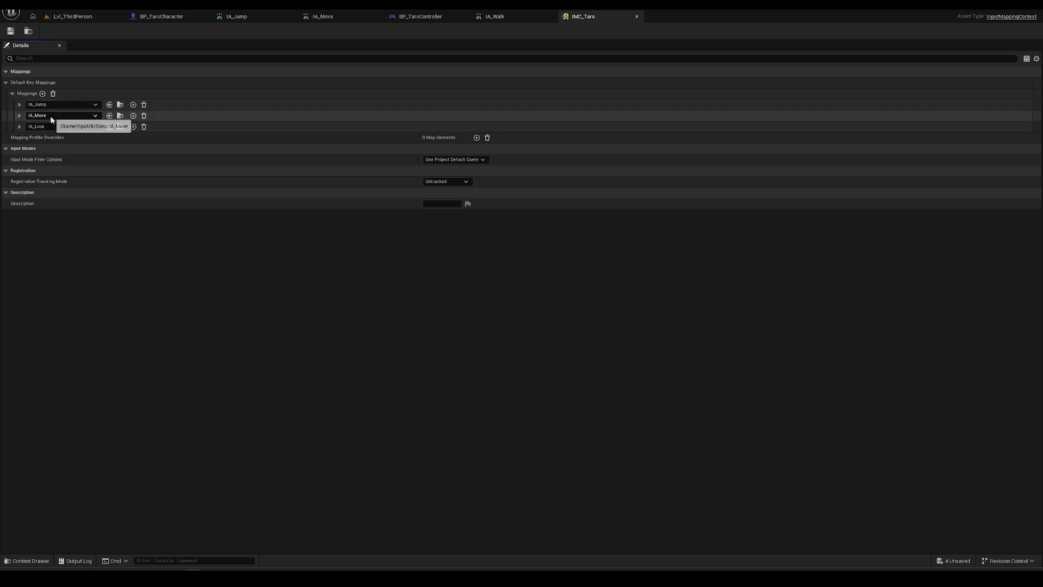
click(20, 104)
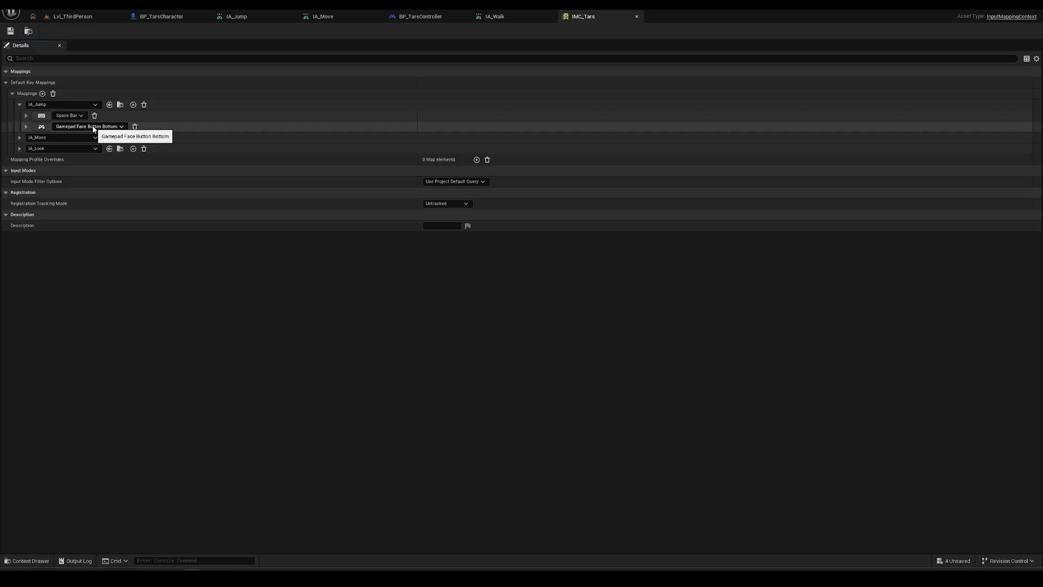
click(20, 106)
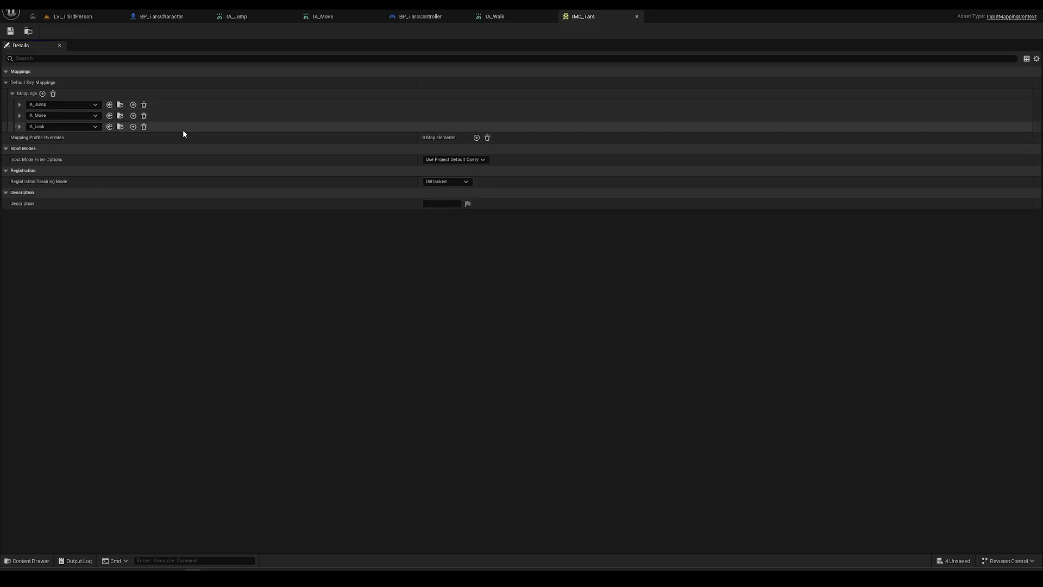
- Add a new mapping row in IMC_Tars assigned to IA_Walk and expand its key entry
click(42, 94)
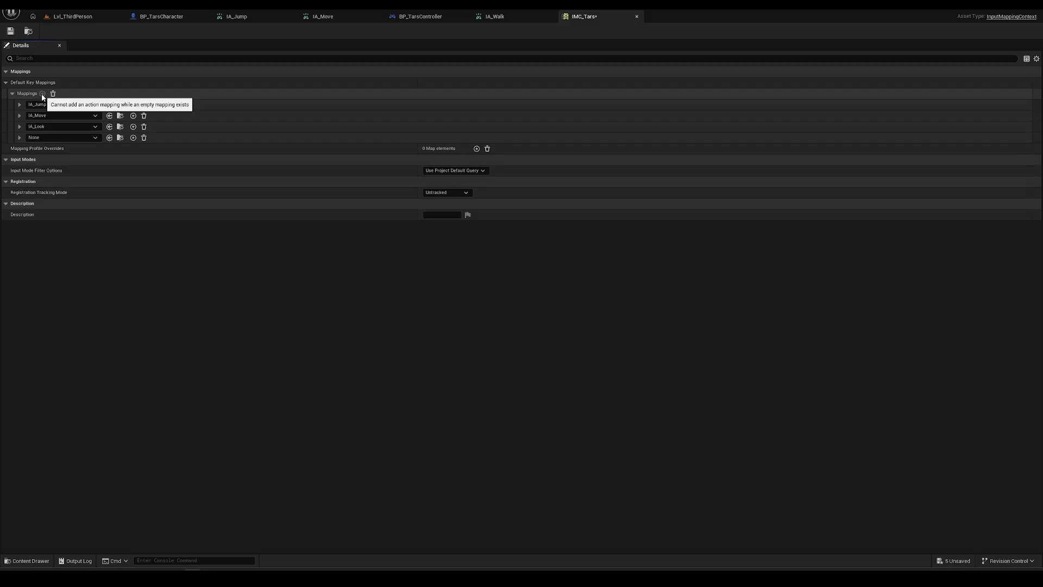
click(86, 138)
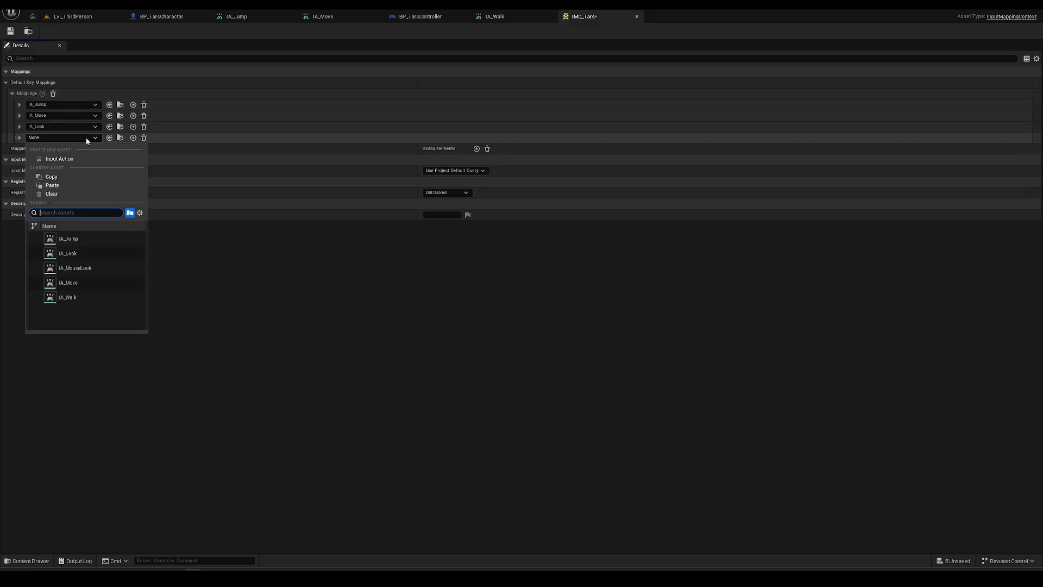
click(67, 298)
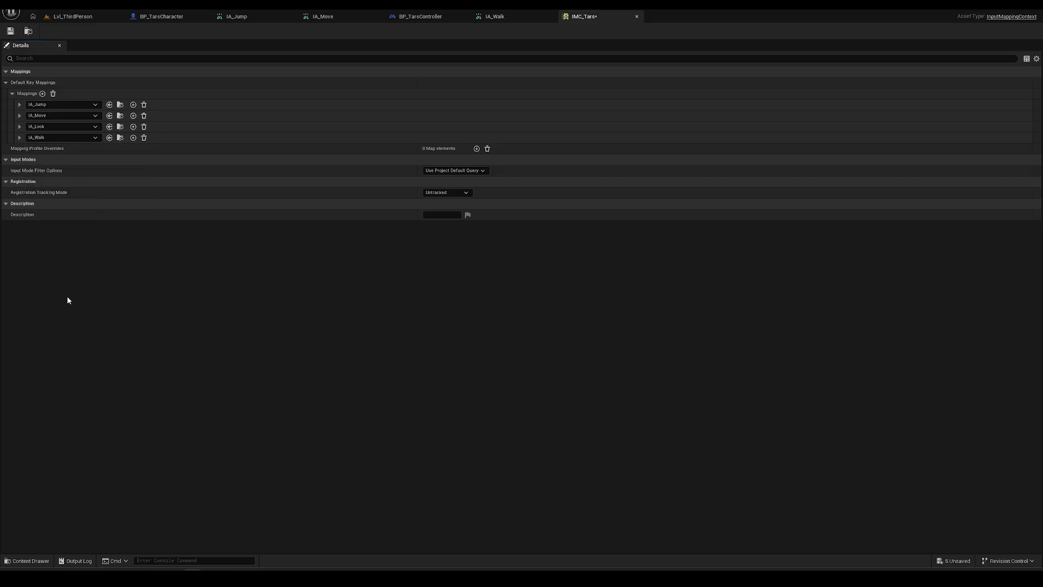
click(19, 138)
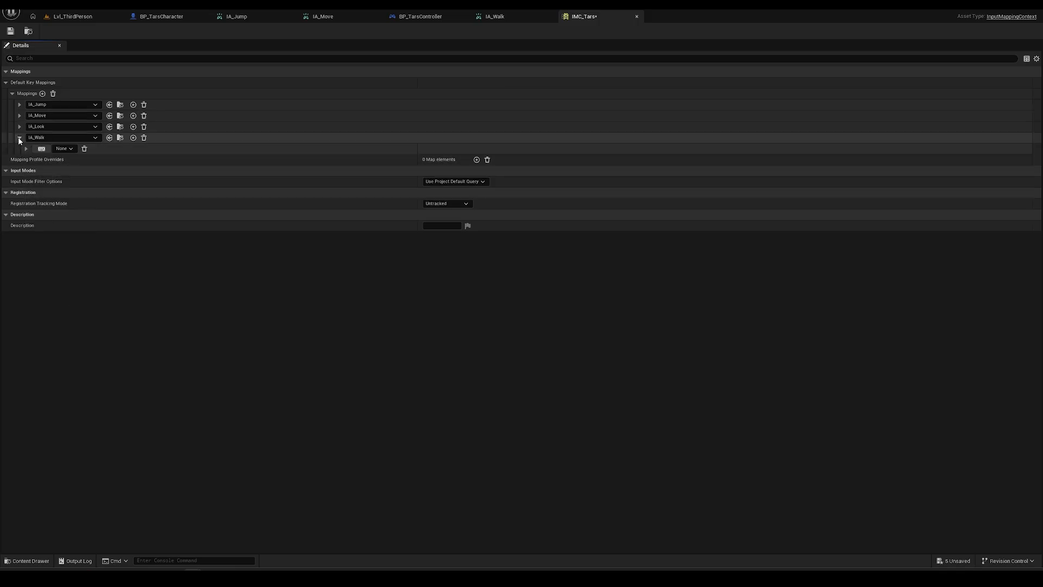
click(26, 150)
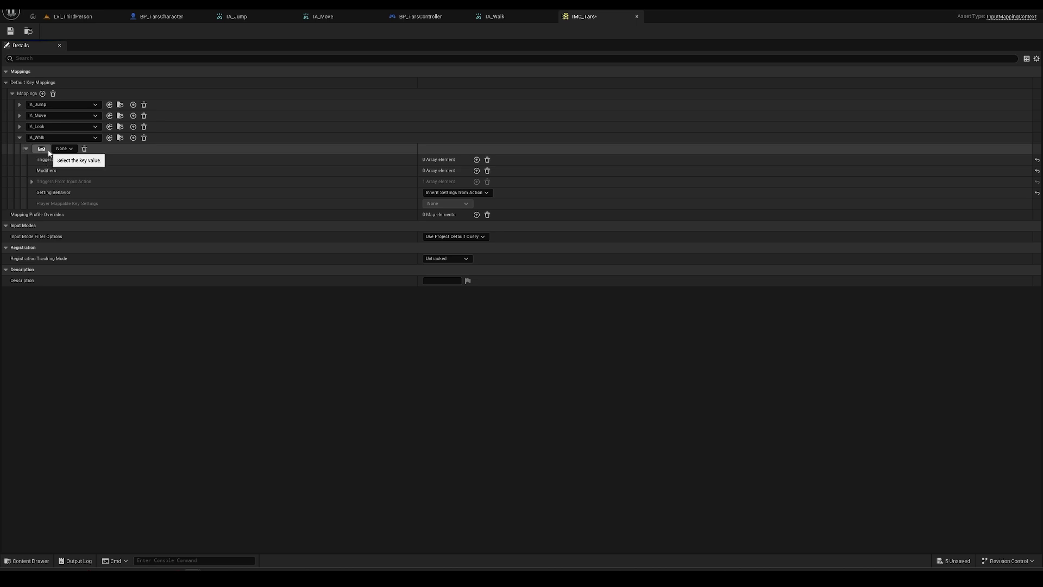
- Bind IA_Walk's key to Gamepad Right Trigger Axis and save IMC_Tars
click(63, 148)
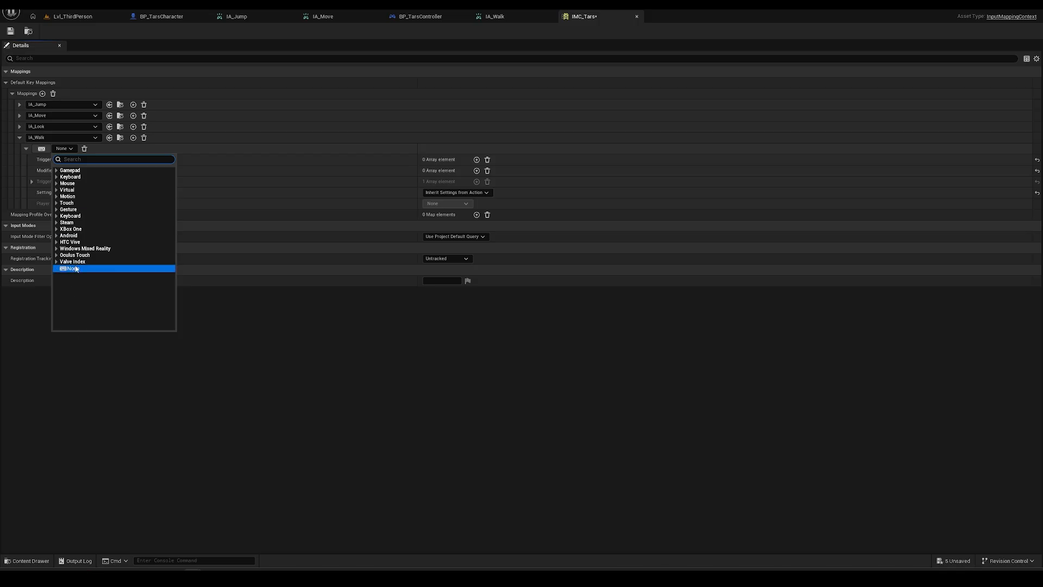
click(68, 148)
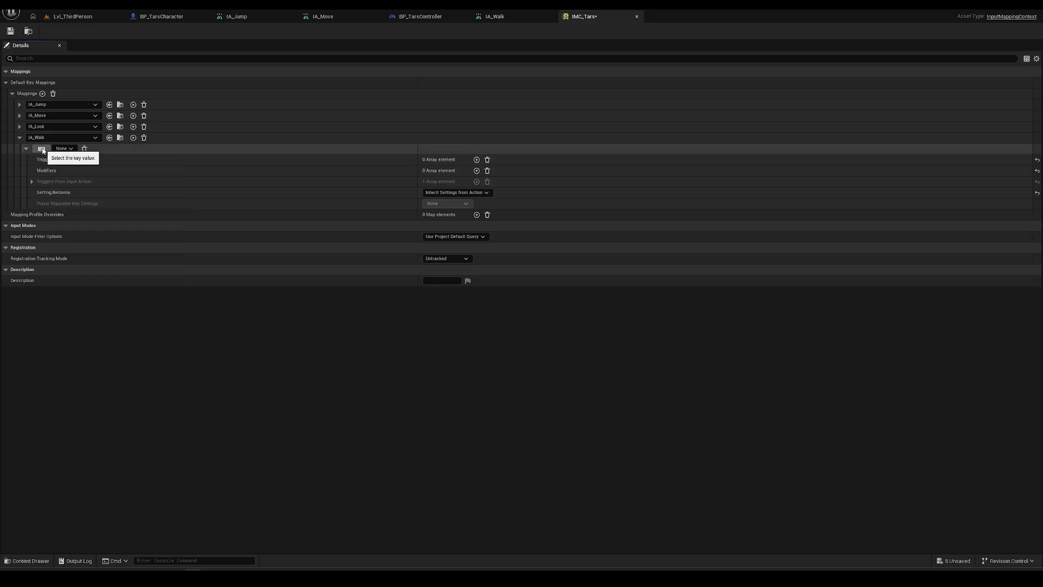
click(42, 149)
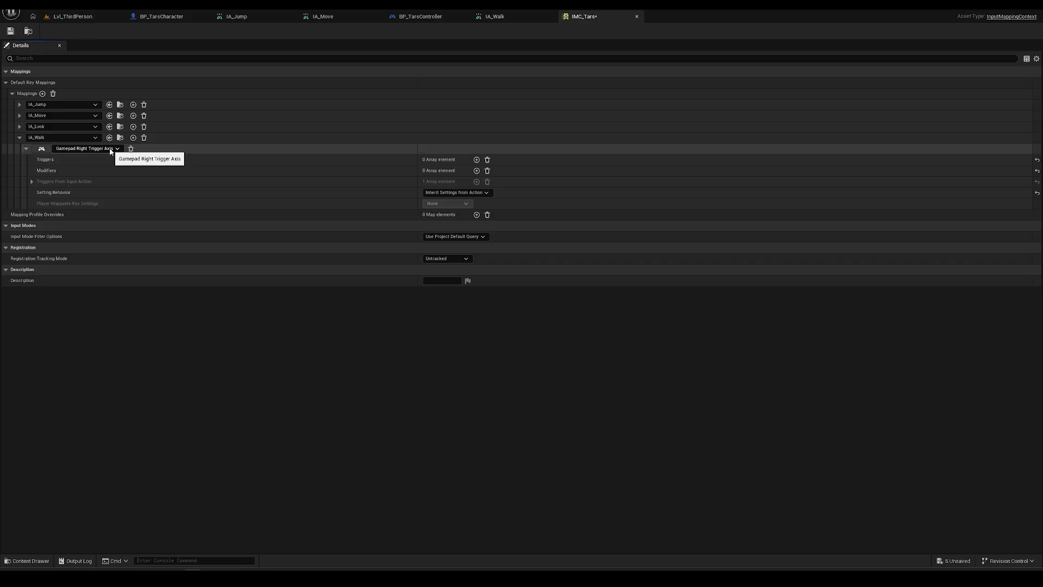
click(11, 31)
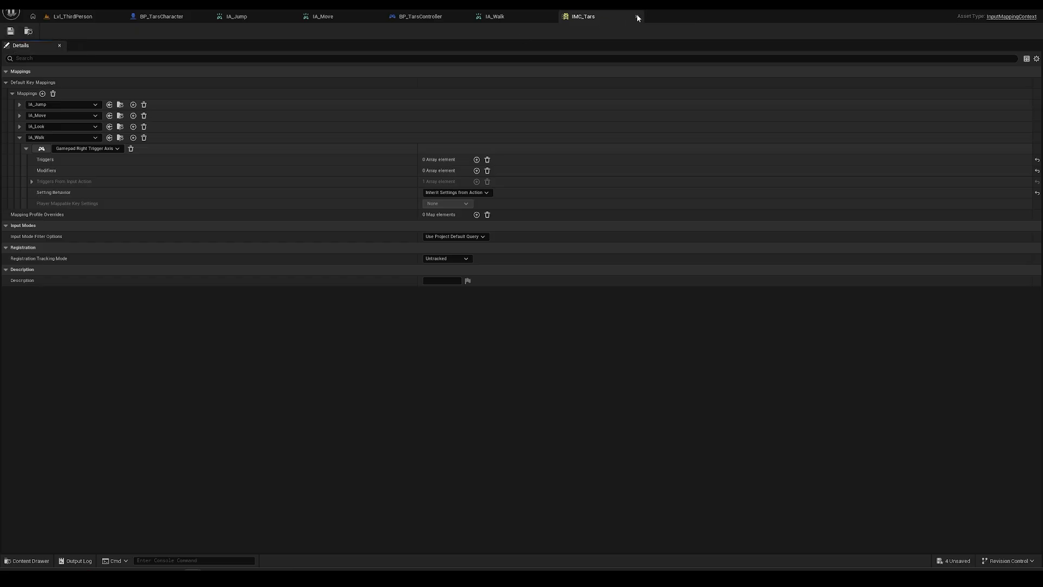
- Close the IMC_Tars, IA_Walk, IA_Move, IA_Jump and BP_TarsController editor tabs
click(637, 16)
click(551, 17)
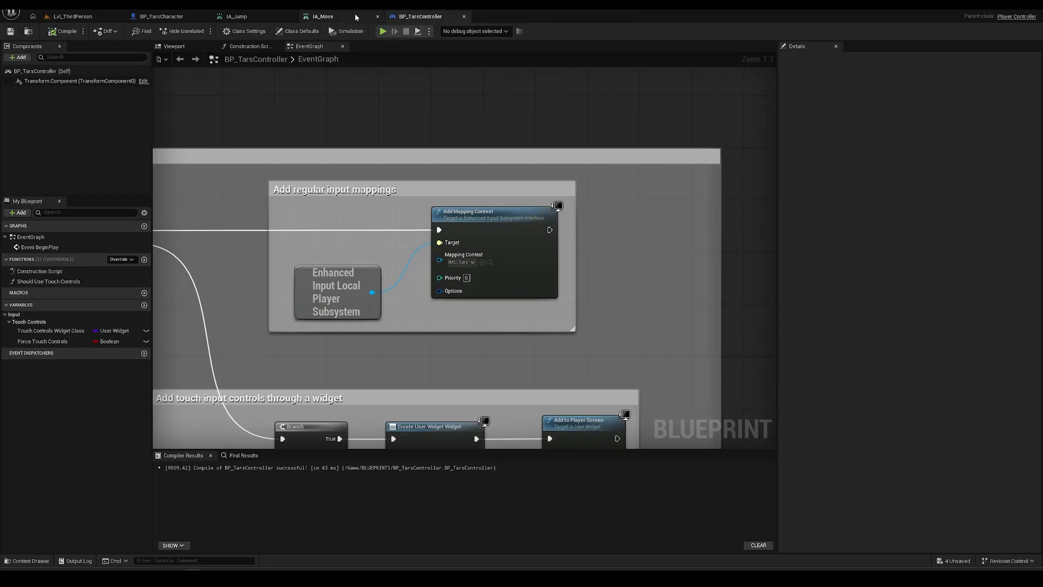
click(378, 16)
click(293, 17)
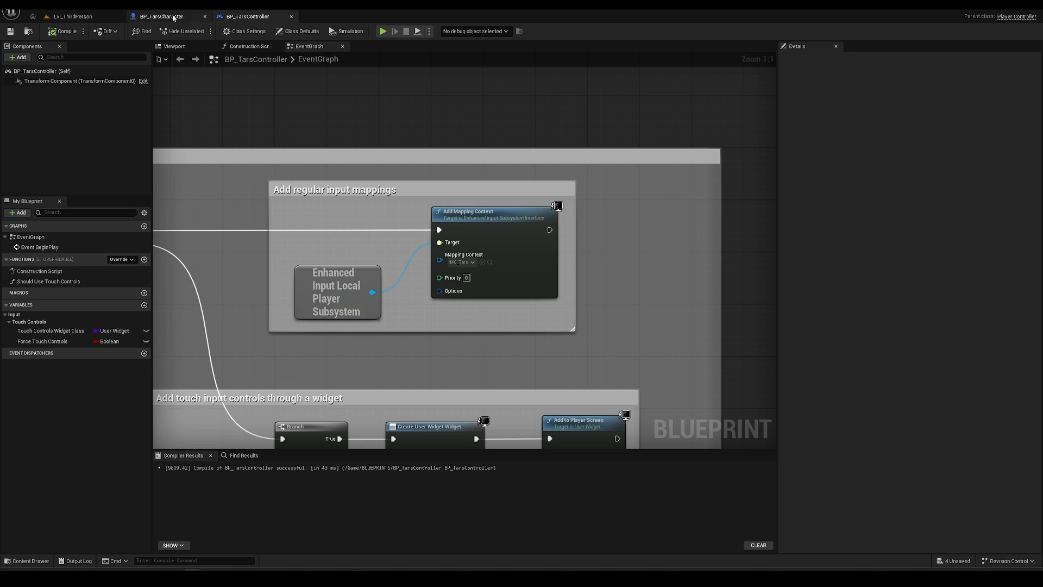
click(292, 17)
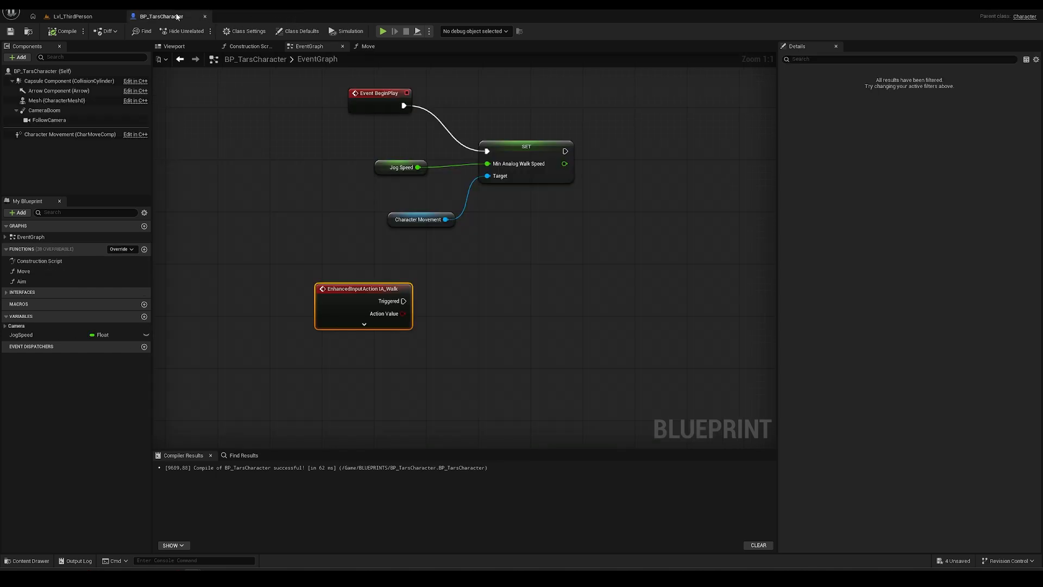
- Add a Print String node saying 'Walk Triggered' and wire it from IA_Walk's Triggered pin
right_drag(319, 242, 279, 171)
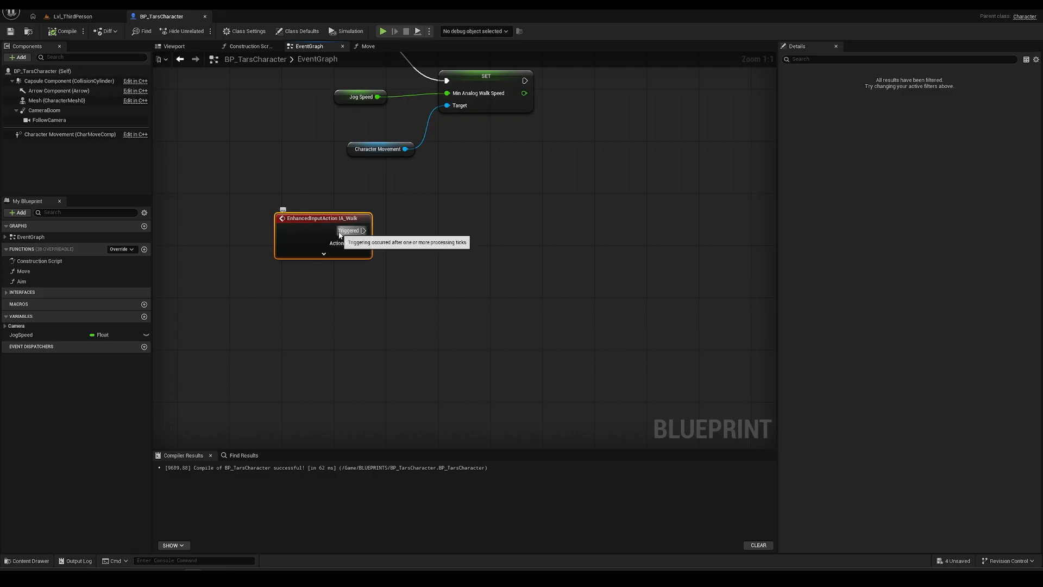
right_drag(465, 262, 439, 266)
right_click(439, 268)
text(print)
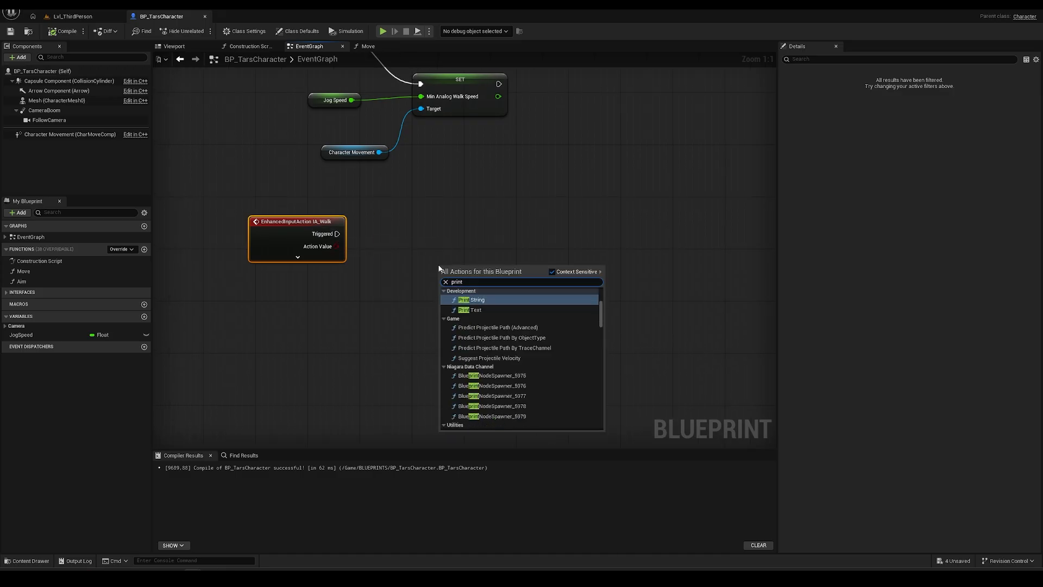
click(480, 300)
click(480, 293)
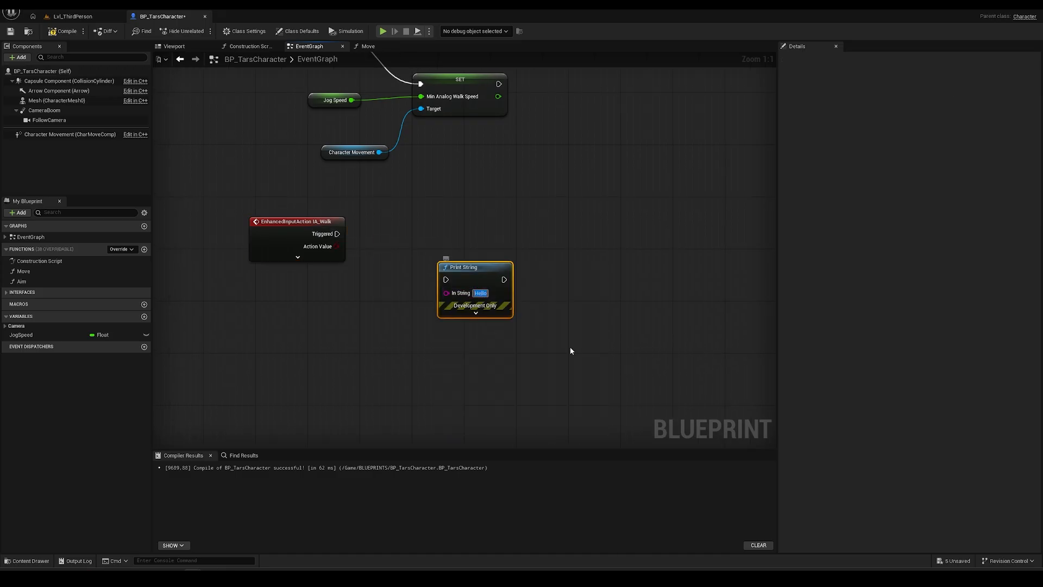
text(Walk Triggered)
key(Return)
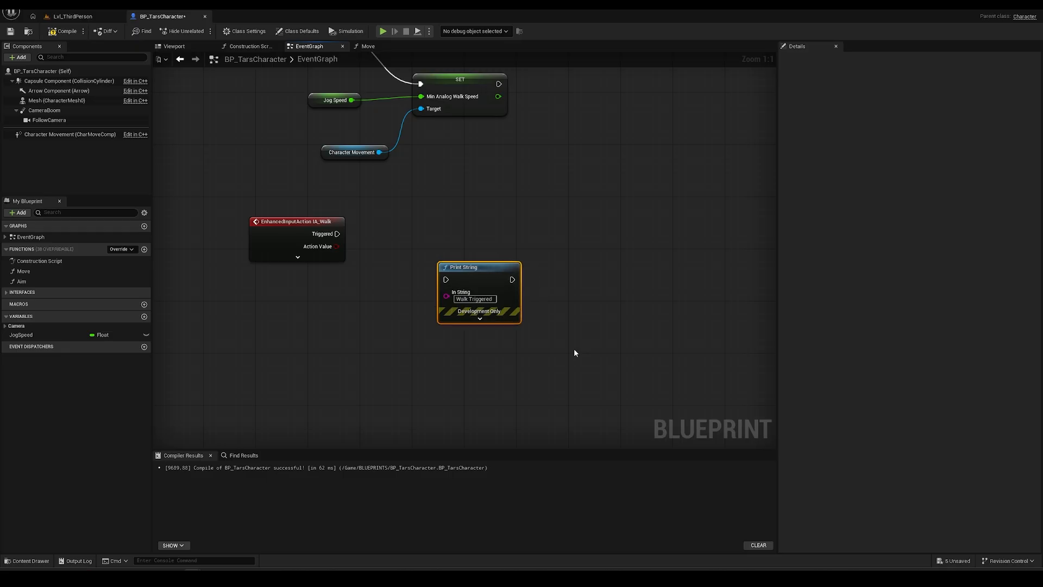
drag(495, 271, 496, 232)
drag(336, 234, 446, 240)
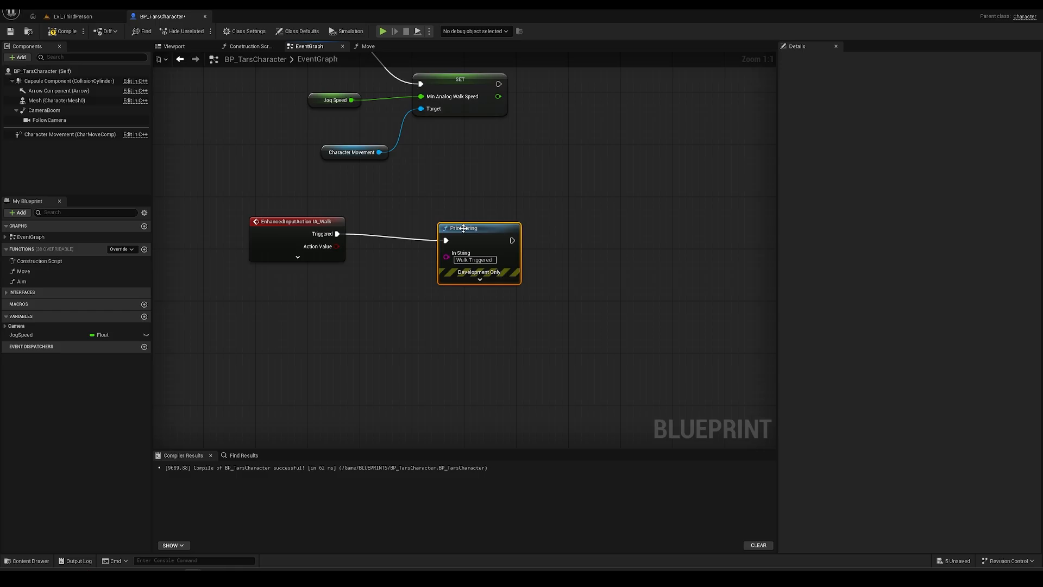
- Compile and save BP_TarsCharacter, then play Lvl_ThirdPerson
click(61, 32)
click(10, 32)
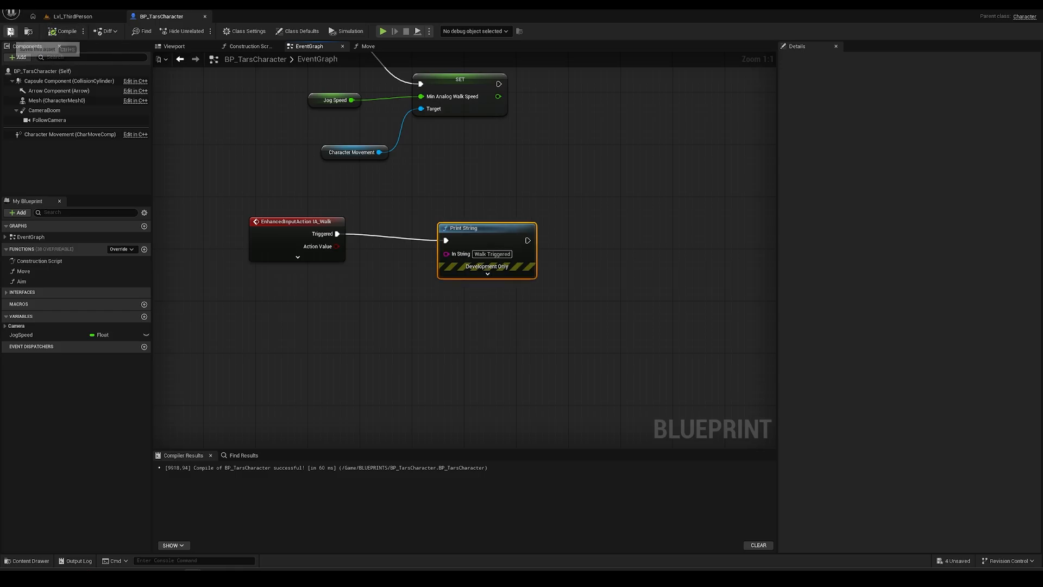
click(75, 16)
click(201, 31)
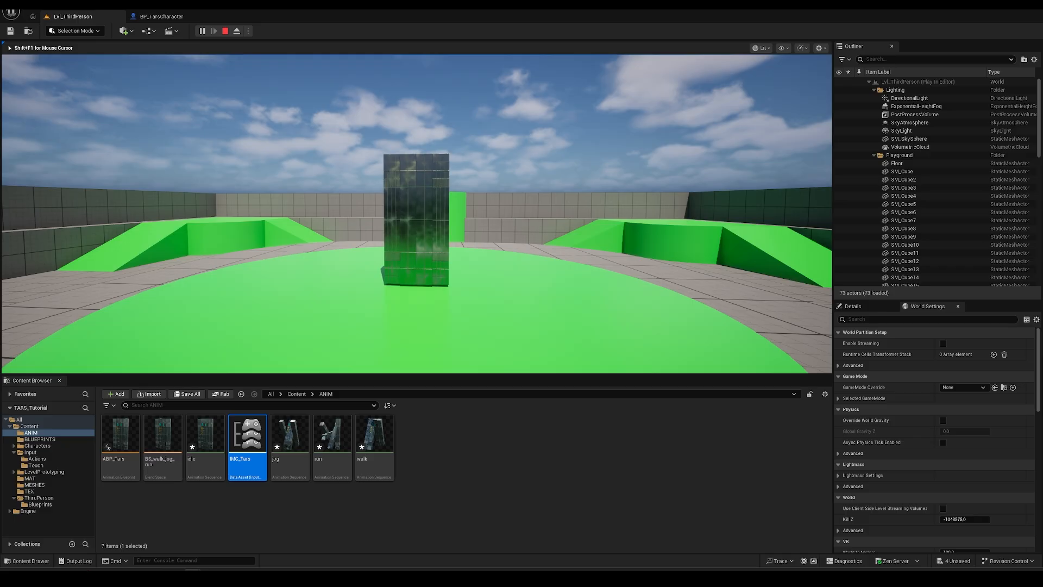
- Hold W in play to see 'Walk Triggered' messages, then stop and return to BP_TarsCharacter
key(w)
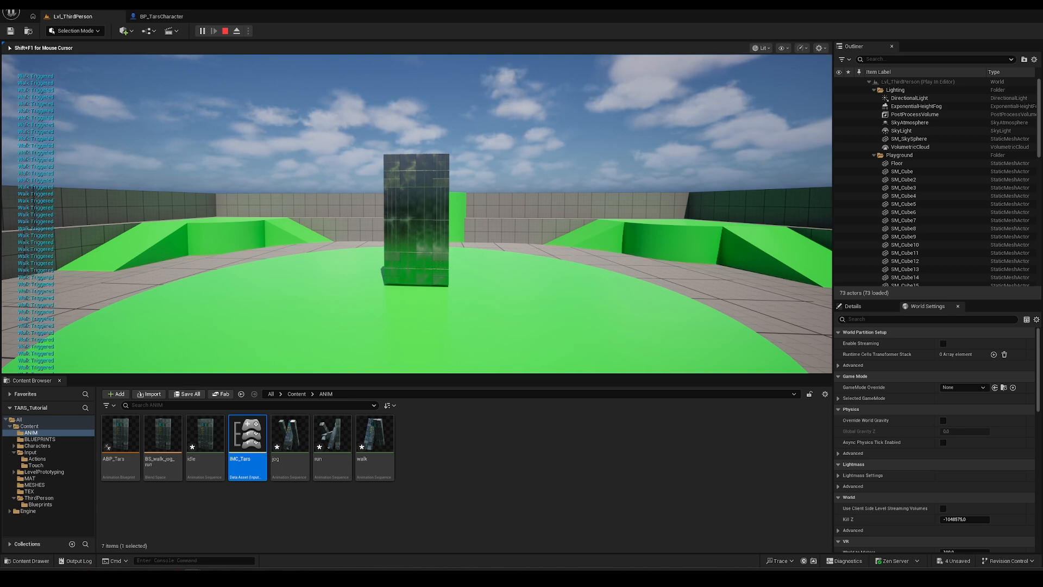
key(Escape)
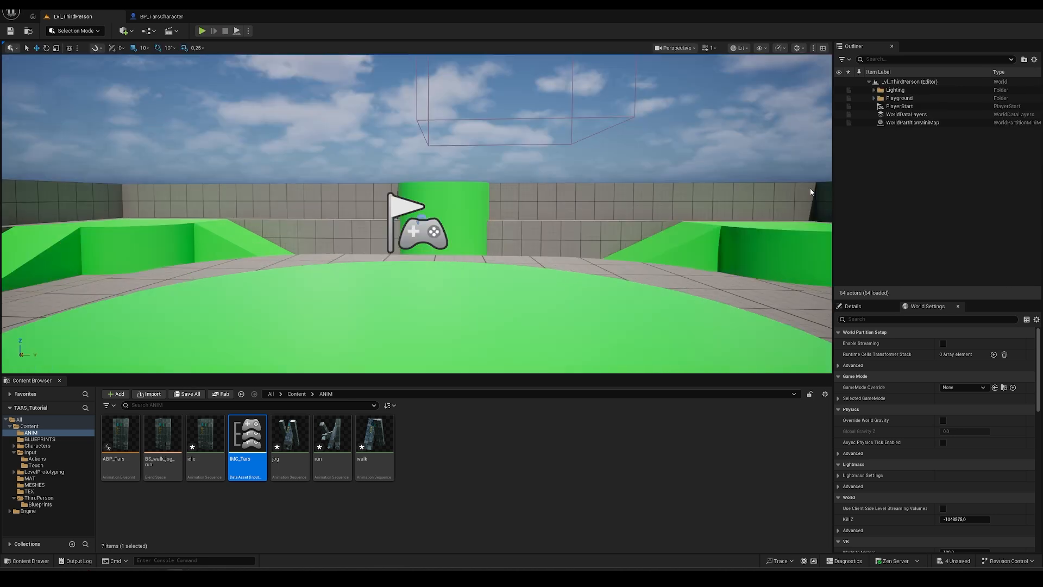
click(154, 17)
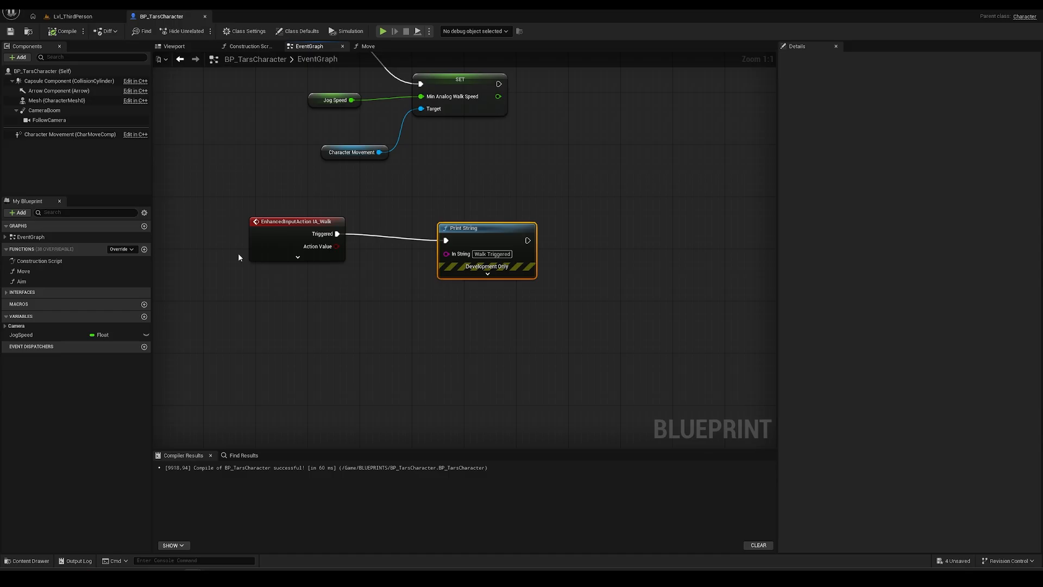
- Delete the test Print String and duplicate the Min Analog Walk Speed setter beside IA_Walk
right_drag(429, 109, 411, 143)
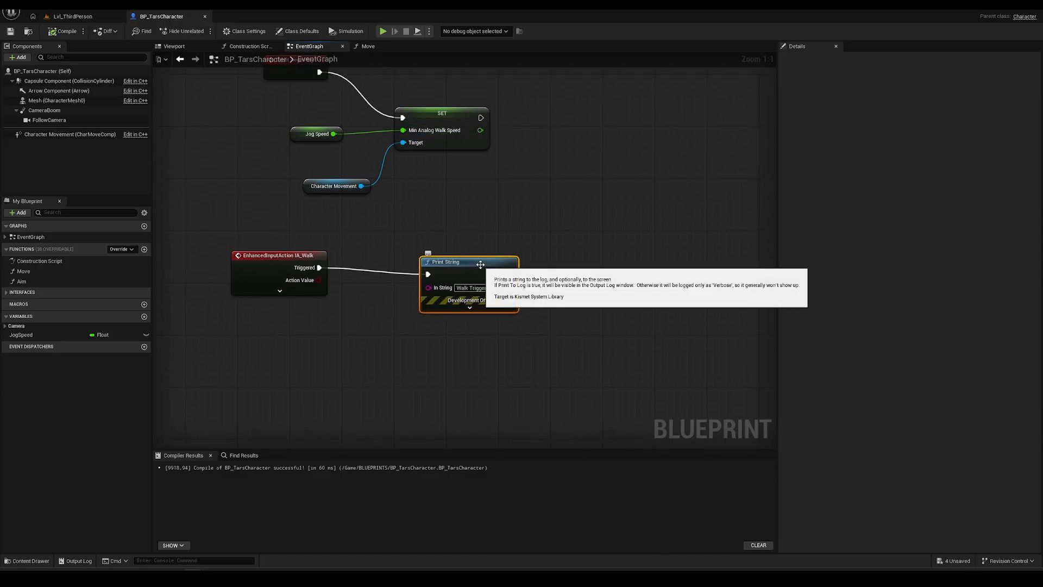
key(Delete)
right_drag(524, 304, 550, 281)
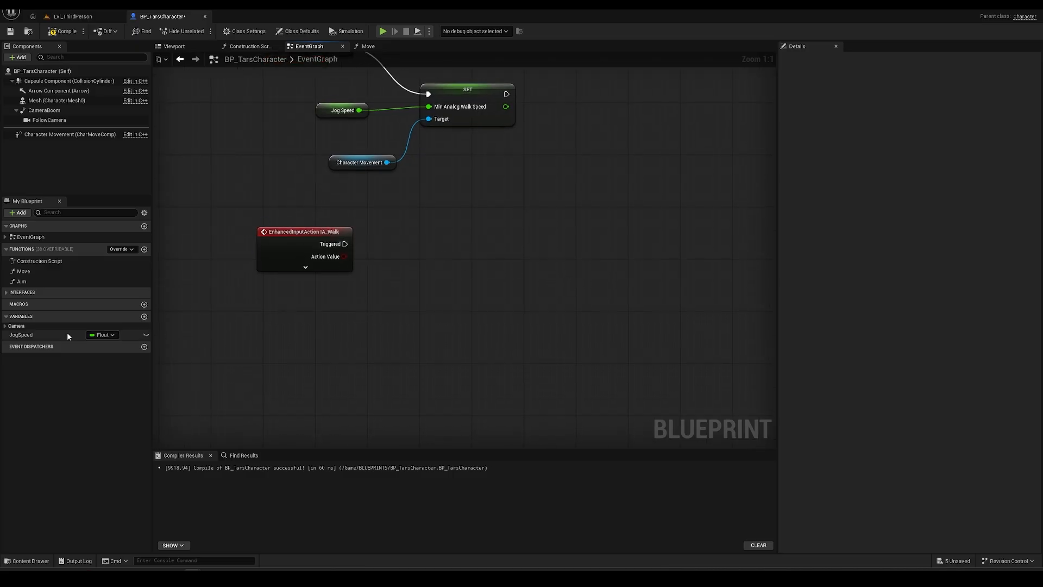
click(468, 97)
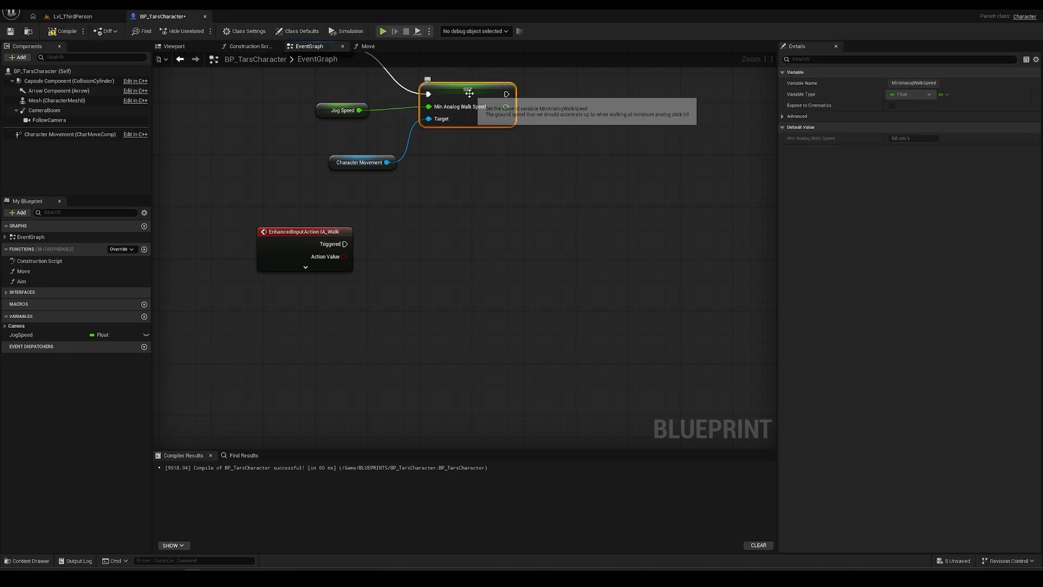
key(ctrl+d)
drag(529, 95, 471, 237)
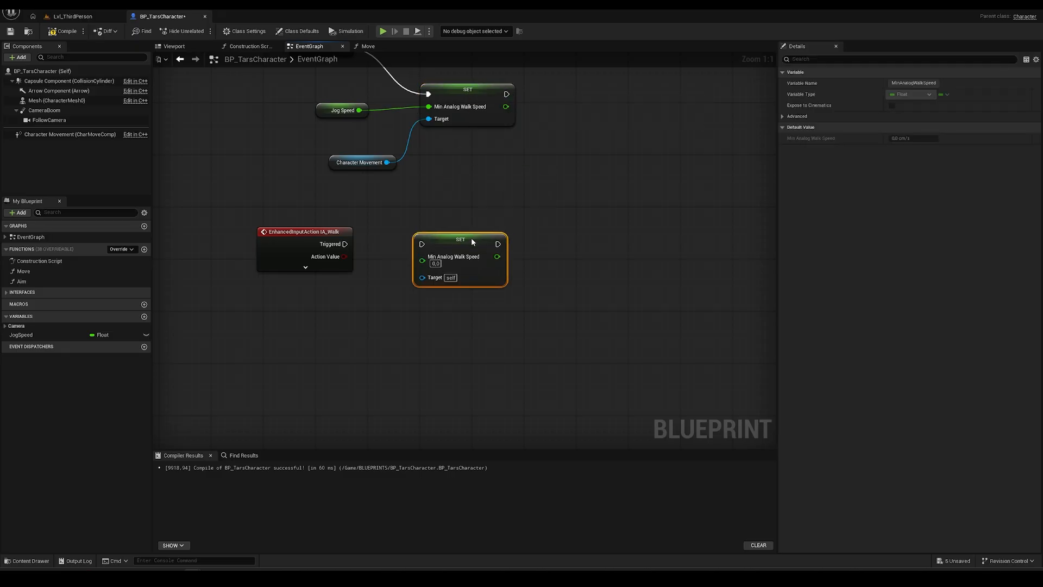
click(449, 326)
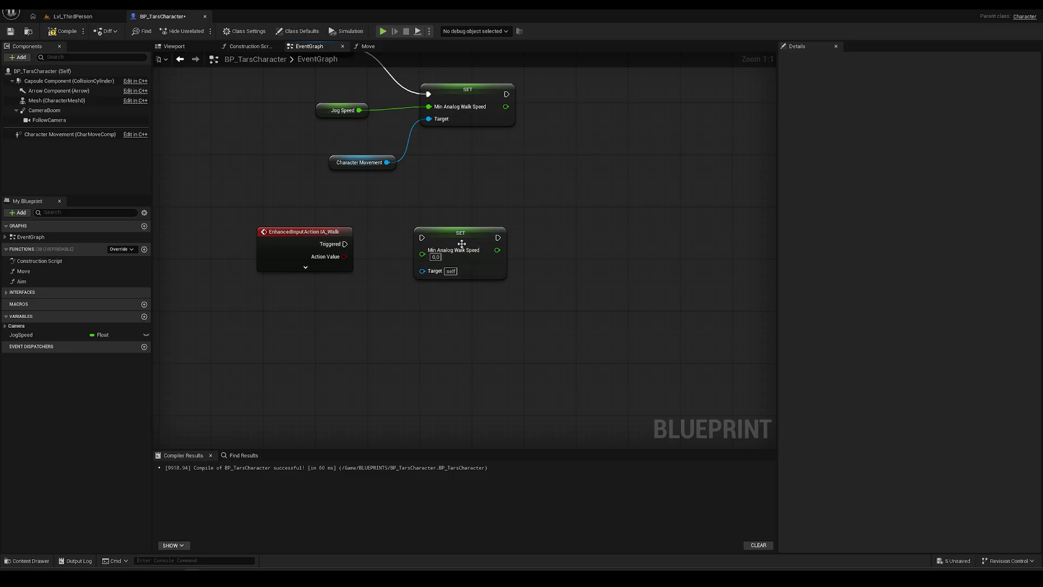
- Copy the Character Movement node and place the copy below the IA_Walk event
click(466, 237)
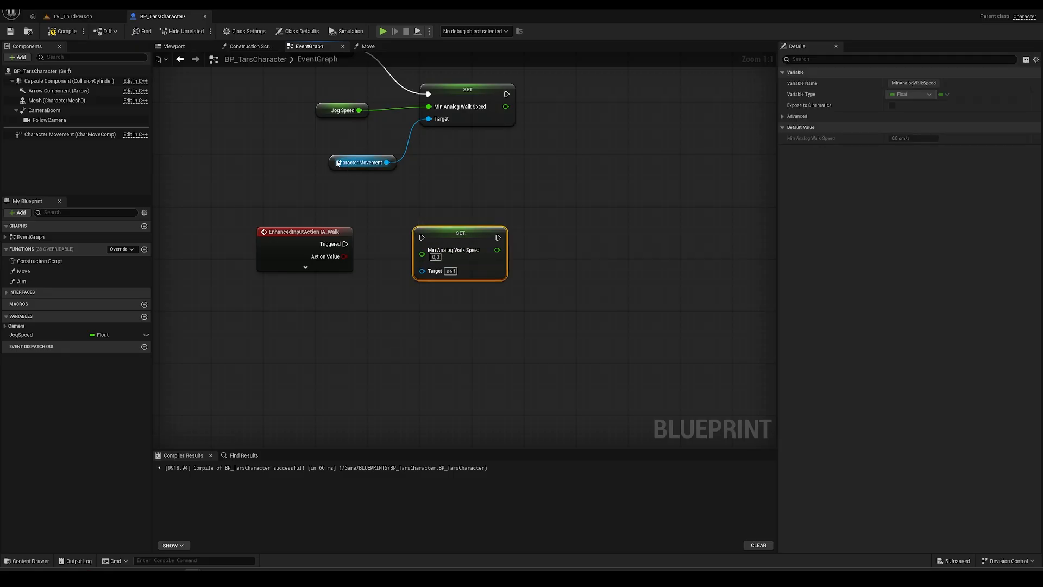
click(361, 162)
key(ctrl+c)
key(ctrl+v)
drag(347, 207, 423, 271)
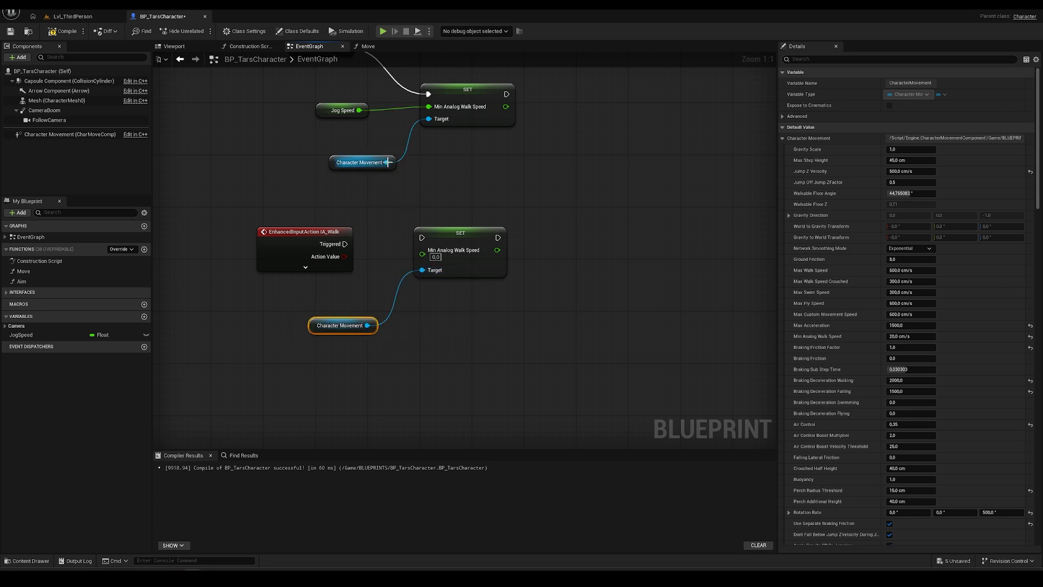
drag(468, 236, 474, 237)
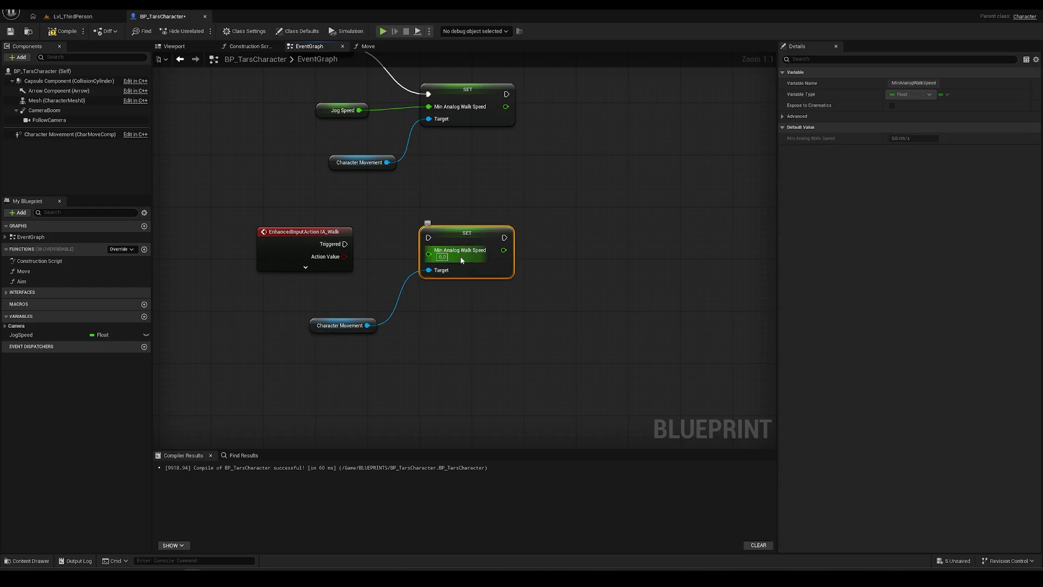
- Add a Set Max Walk Speed node and chain Triggered → Min Analog Walk Speed → Max Walk Speed
drag(316, 327, 564, 267)
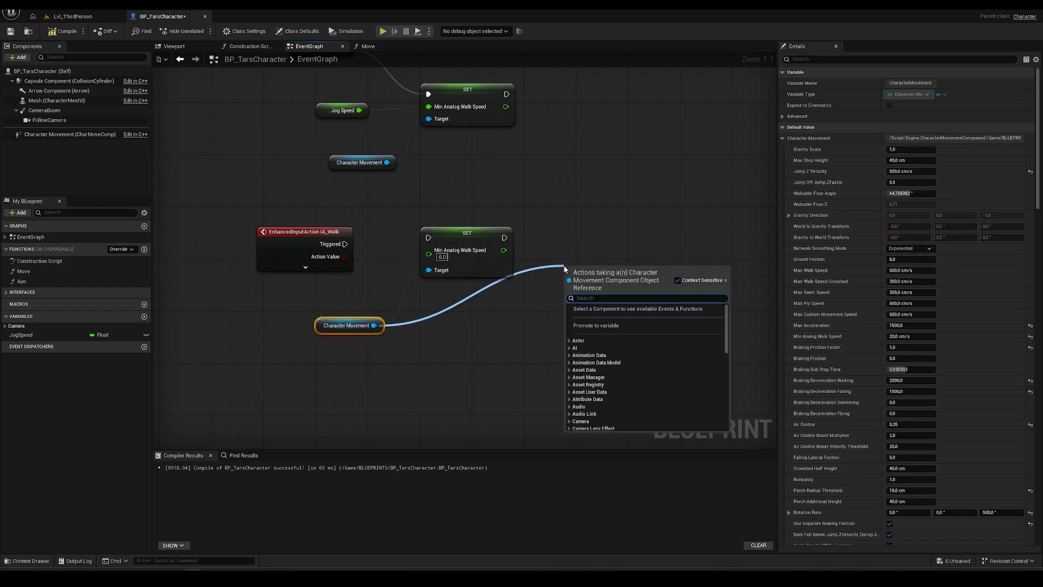
text(walk speed)
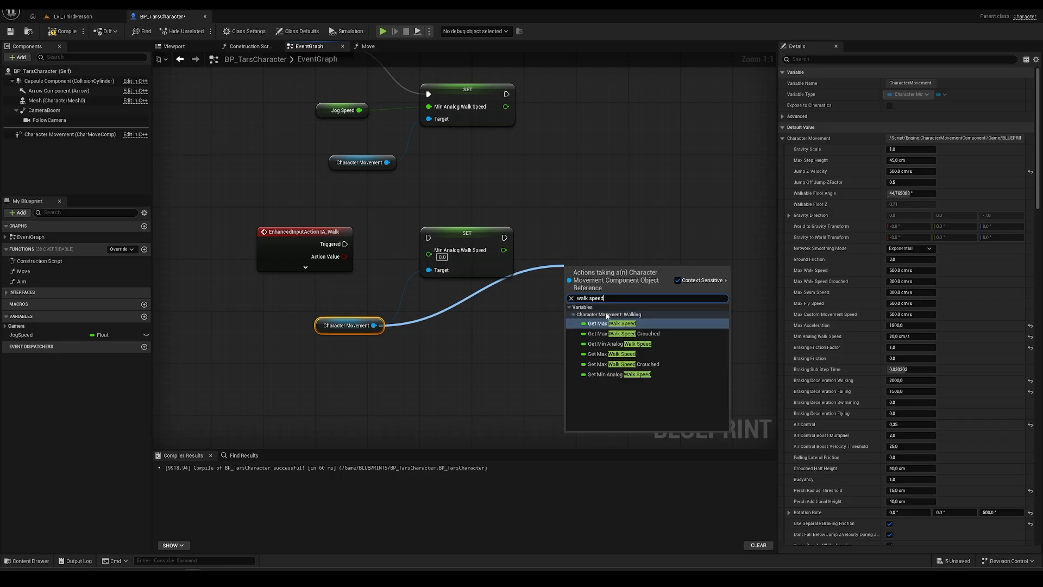
click(612, 354)
drag(601, 275, 596, 232)
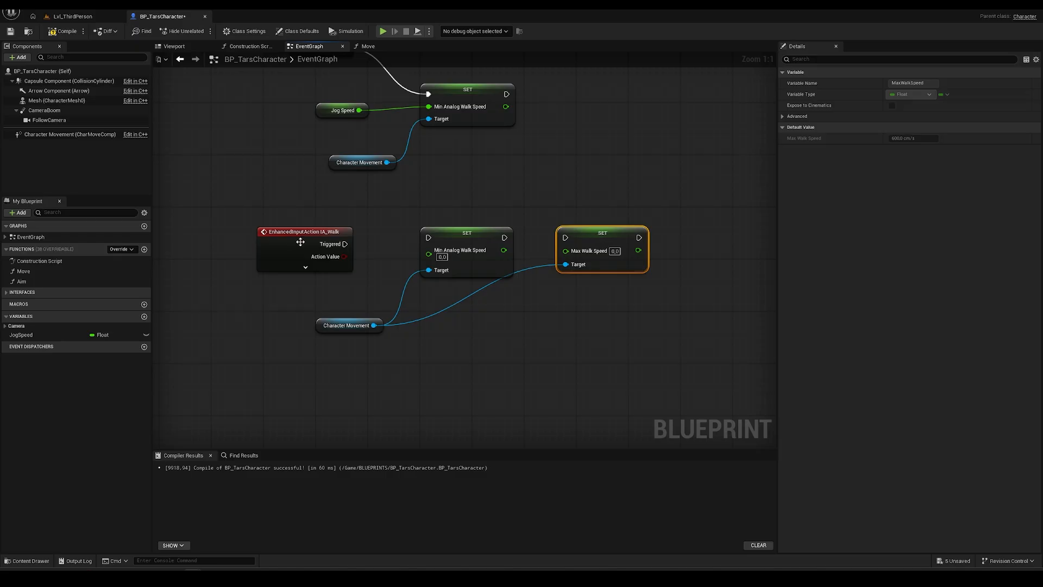
drag(345, 245, 428, 237)
drag(505, 237, 565, 237)
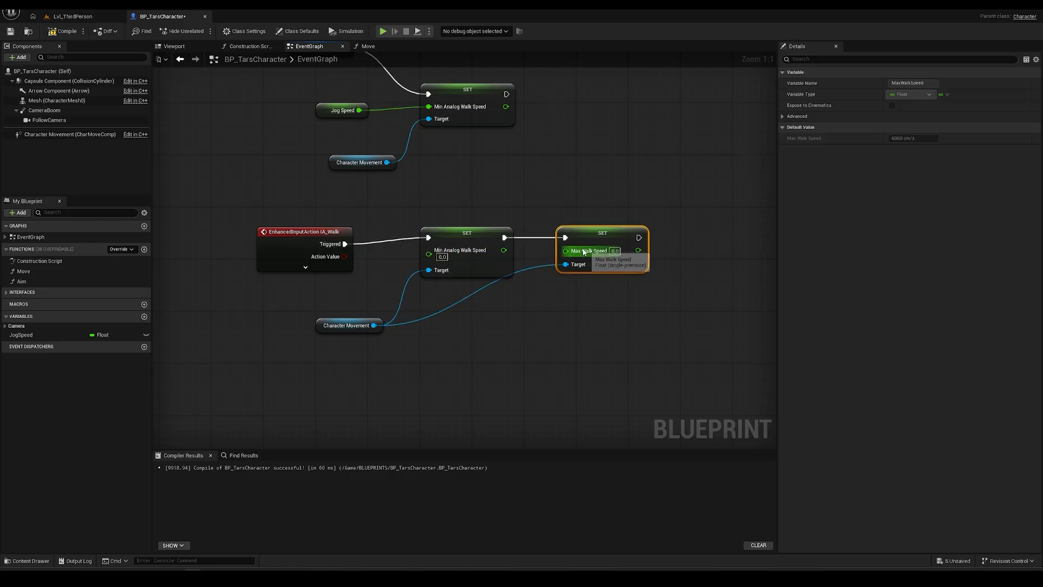
click(56, 16)
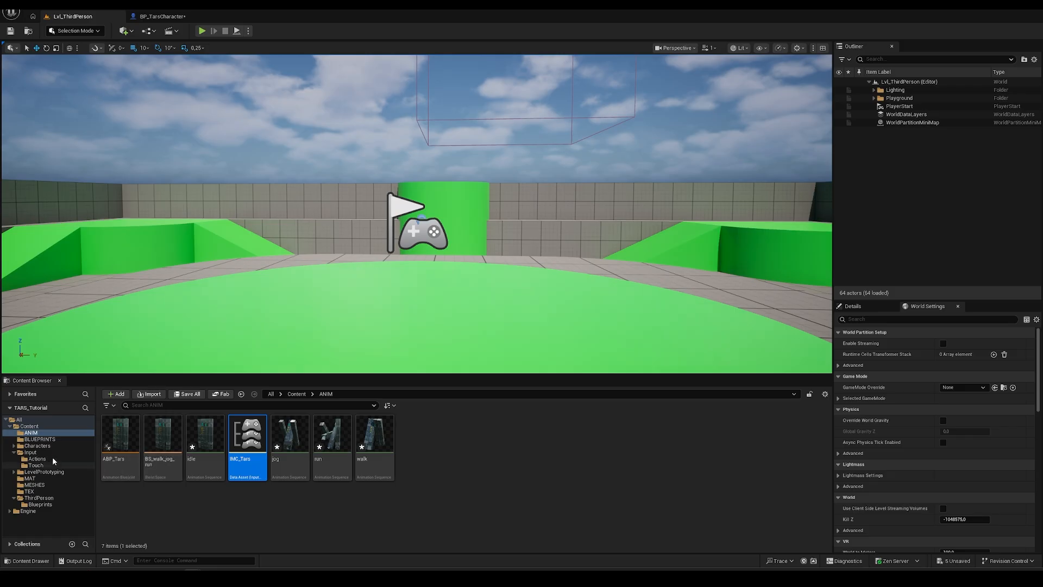
- Inspect the BS_walk_jog_run blend space's speed samples
double_click(167, 438)
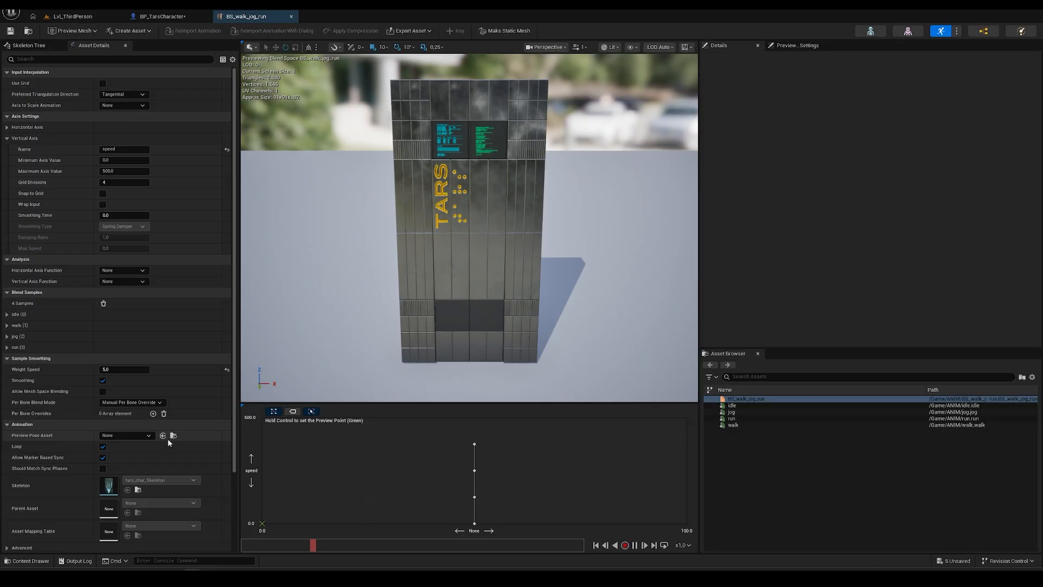
mouse_move(475, 497)
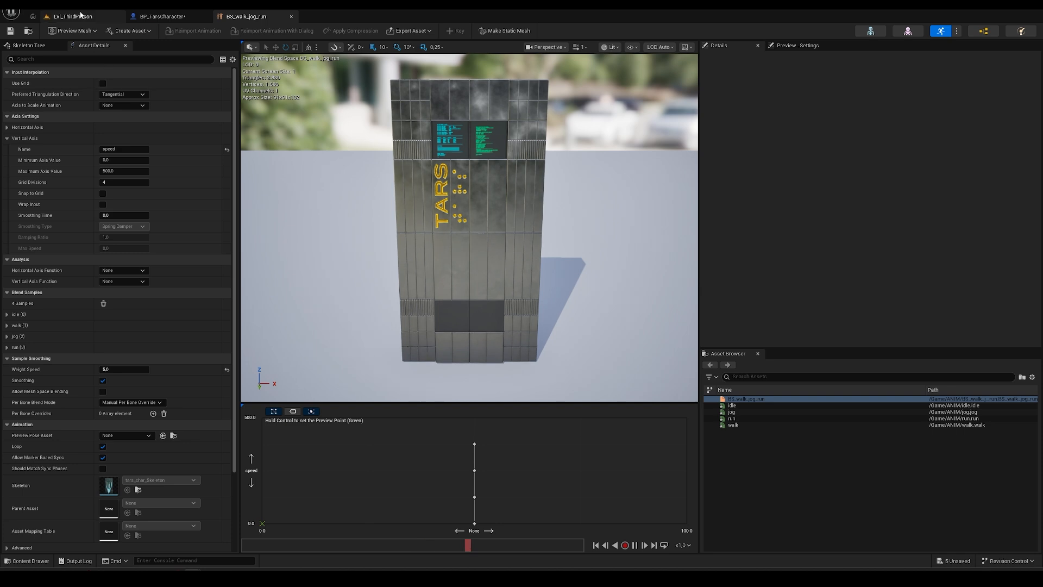
click(162, 17)
- Duplicate the JogSpeed variable twice, naming the copies WalkSpeed and MaxSpeed
click(298, 301)
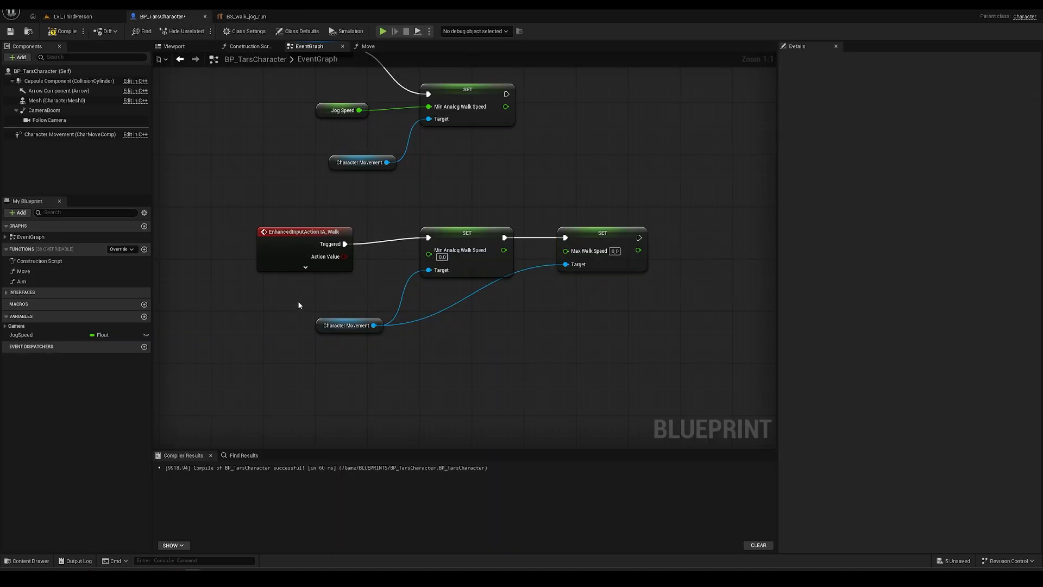
click(33, 335)
key(ctrl+w)
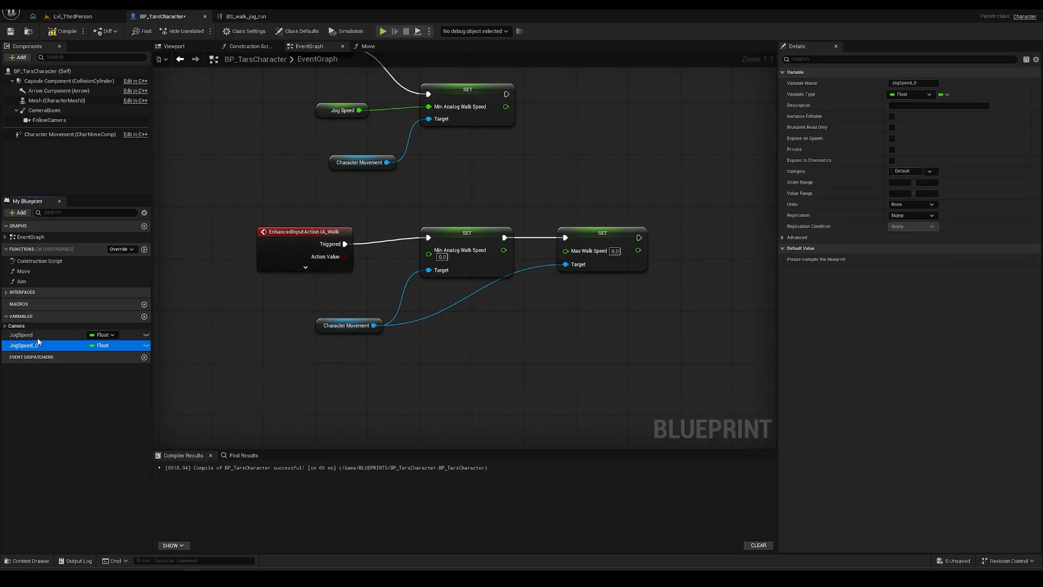
key(ctrl+w)
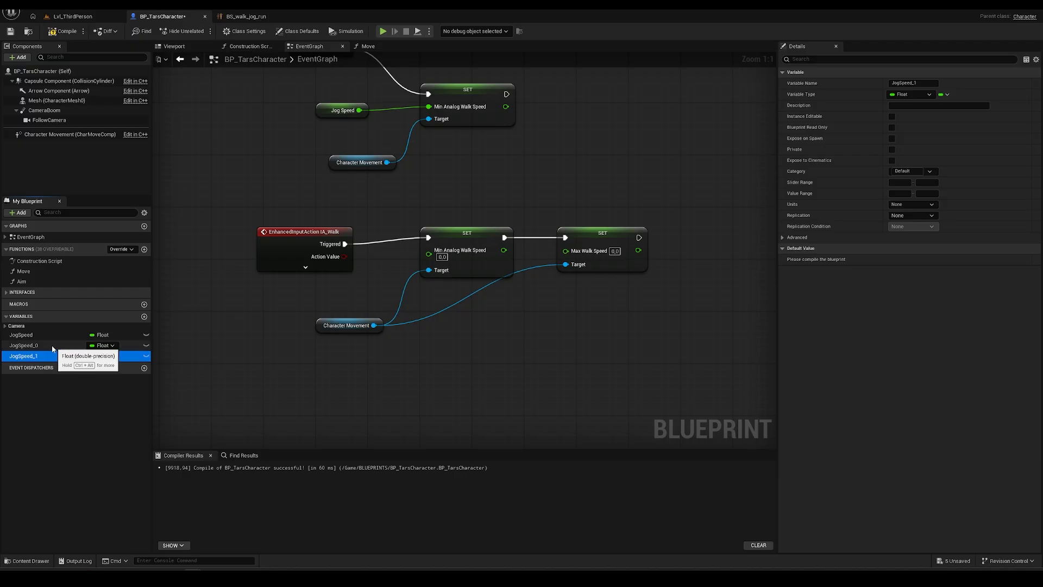
double_click(41, 347)
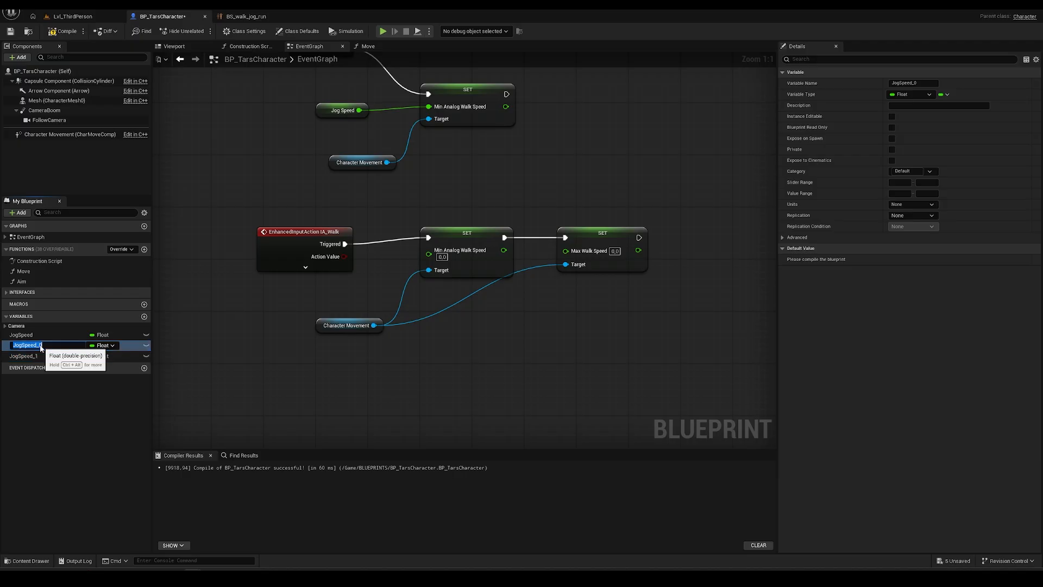
text(WalkSpeed)
key(Return)
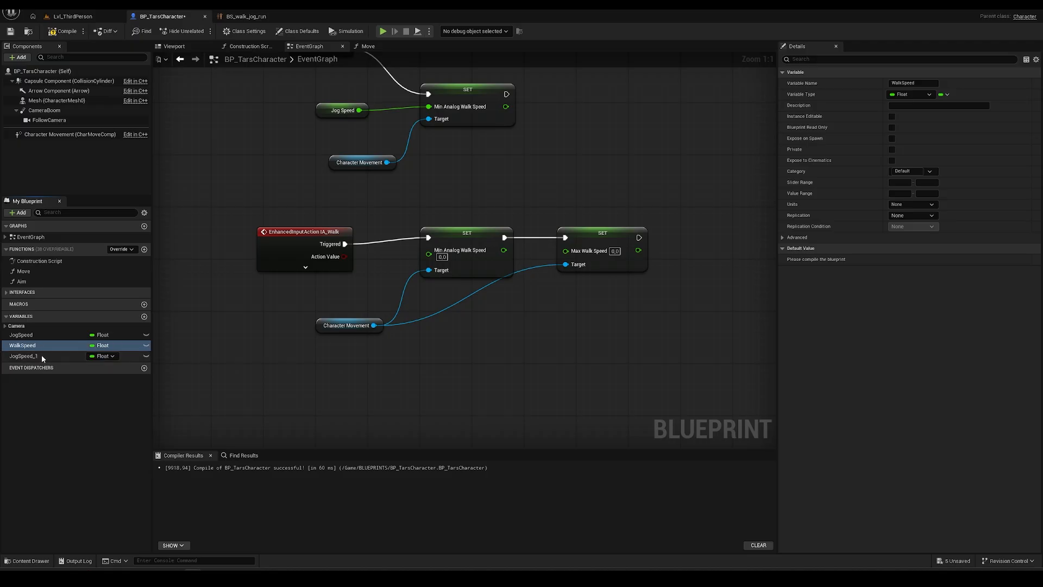
click(42, 356)
click(42, 356)
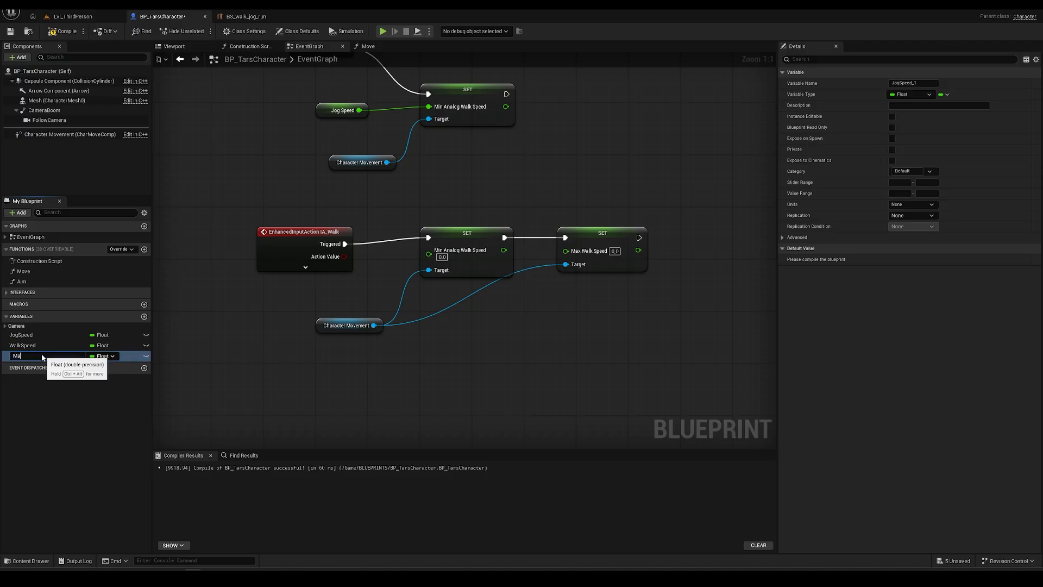
key(Return)
- Compile and set WalkSpeed's default value to 125
click(16, 345)
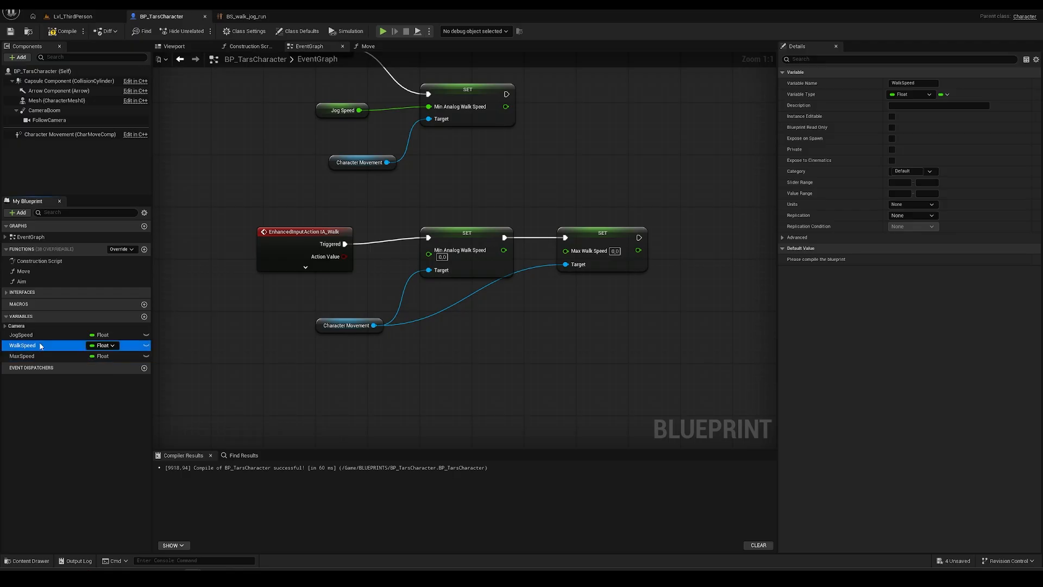
click(17, 346)
key(Return)
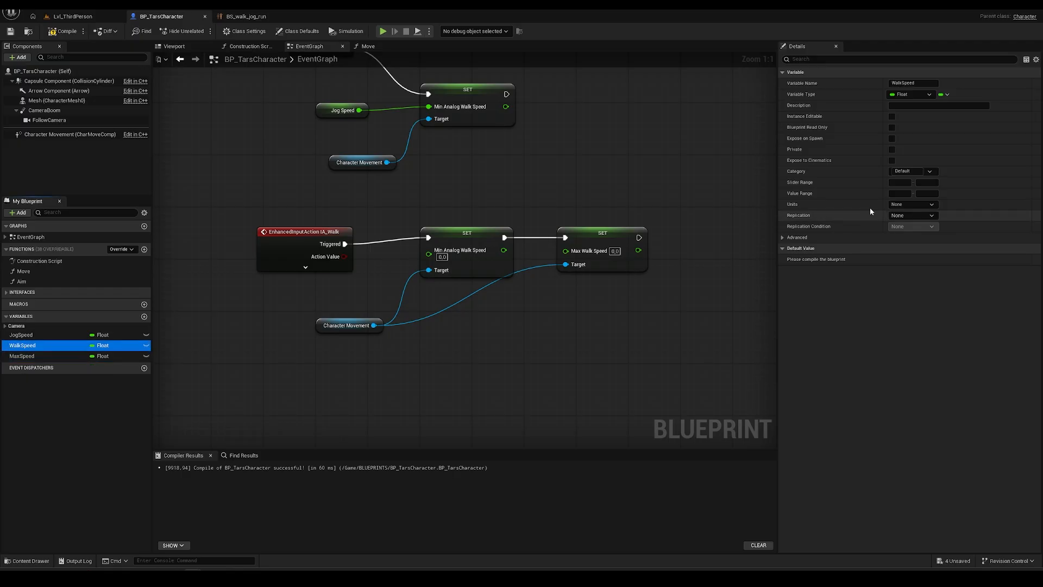
click(62, 31)
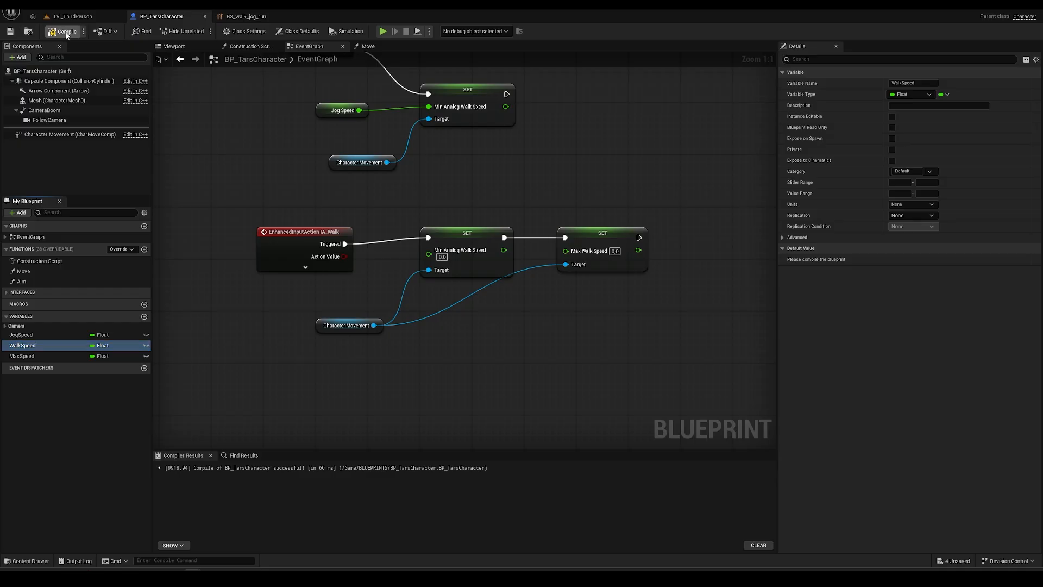
click(910, 259)
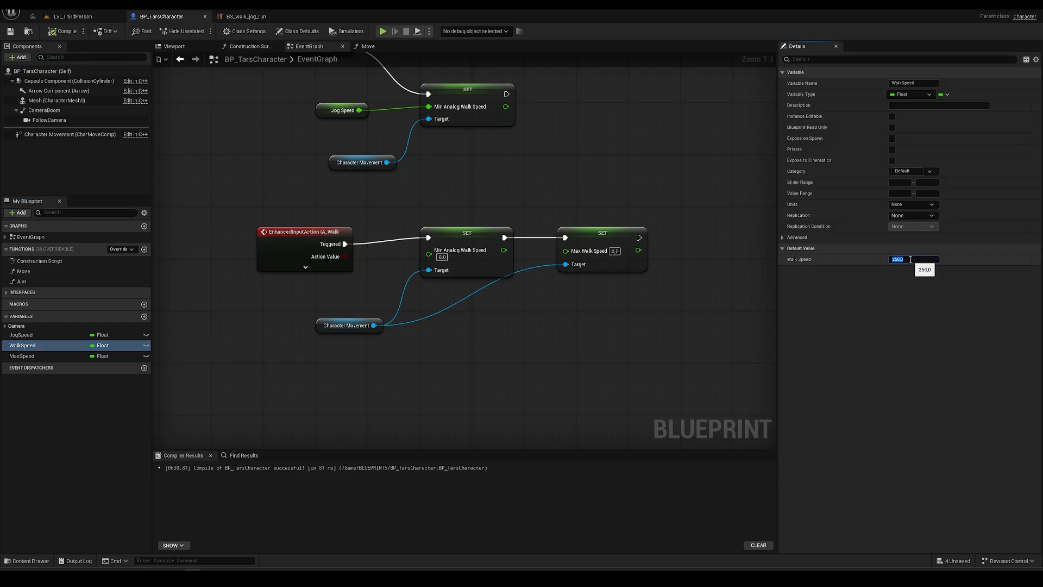
click(63, 31)
click(52, 356)
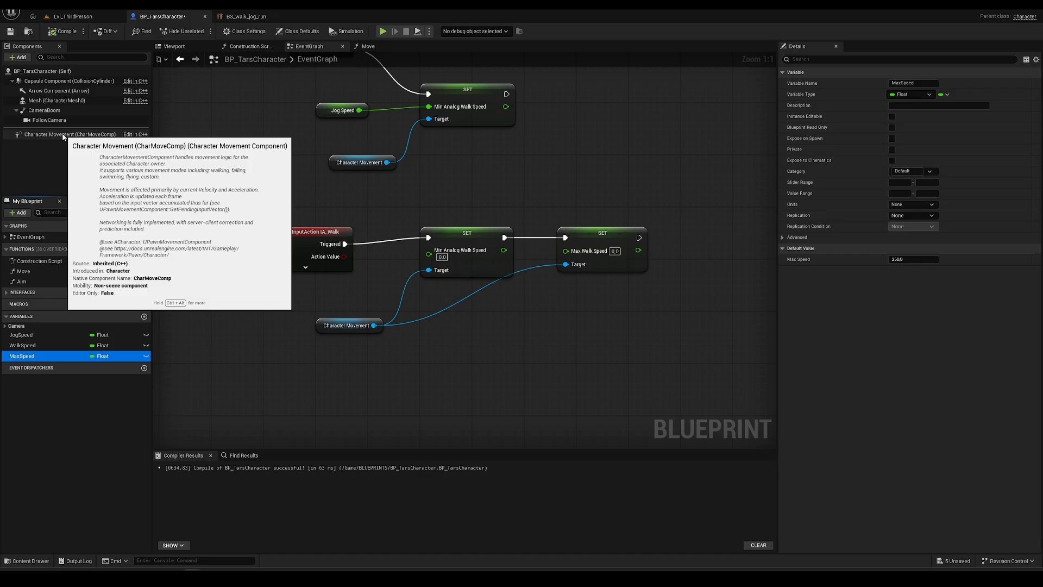
- Check the run sample speed in BS_walk_jog_run to choose 500 for MaxSpeed's default
click(247, 16)
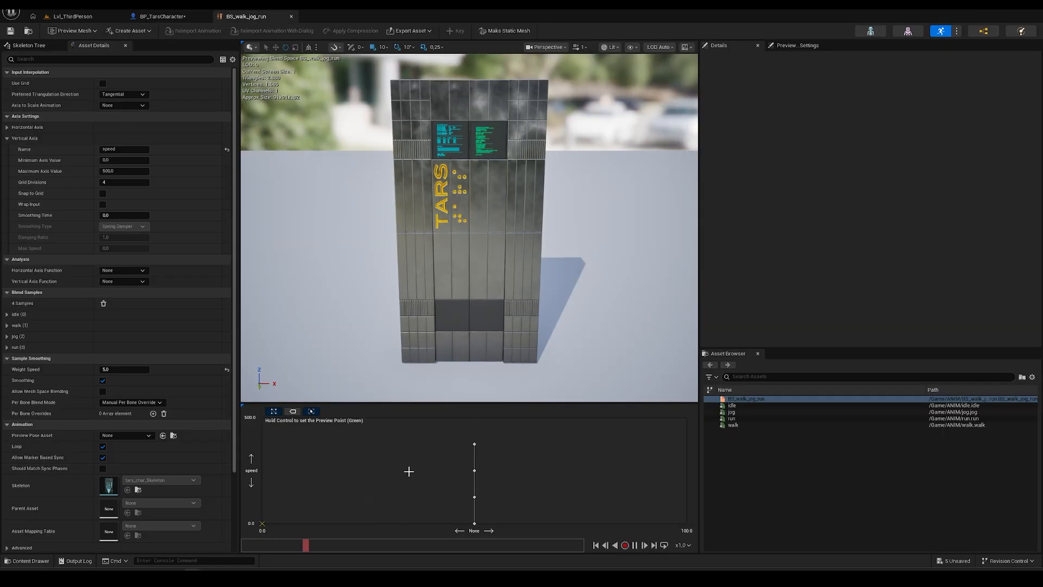
mouse_move(476, 443)
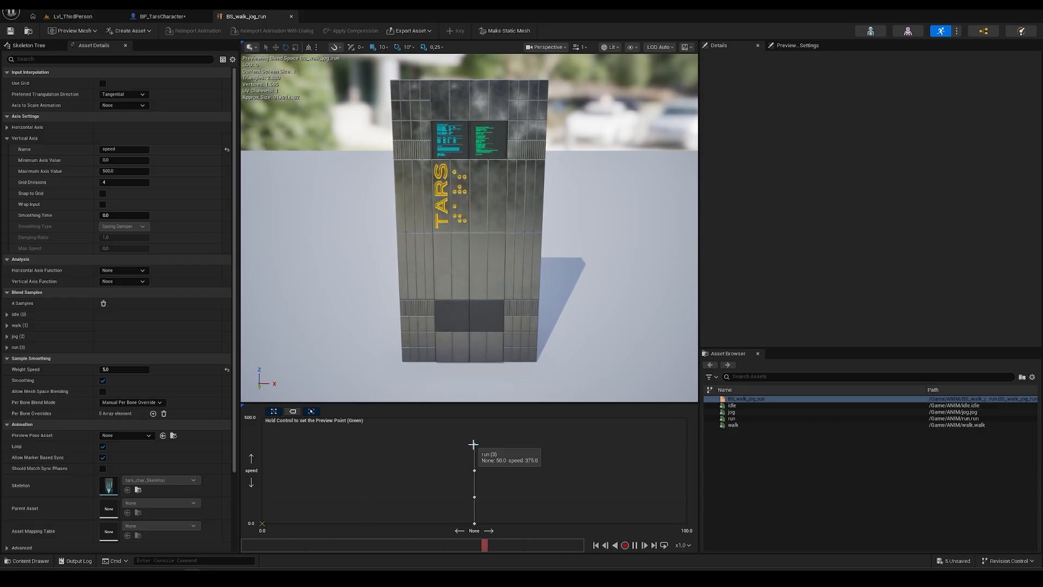
click(182, 17)
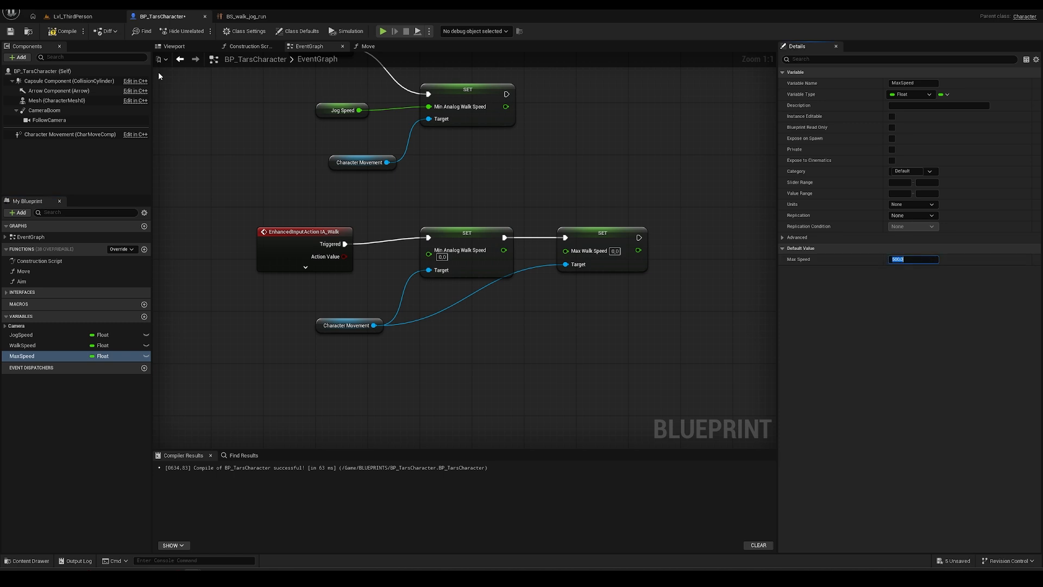
- Recompile with MaxSpeed at 500 and add WalkSpeed and MaxSpeed getter nodes to the graph
click(63, 31)
right_drag(350, 201, 298, 173)
drag(23, 345, 222, 268)
click(251, 286)
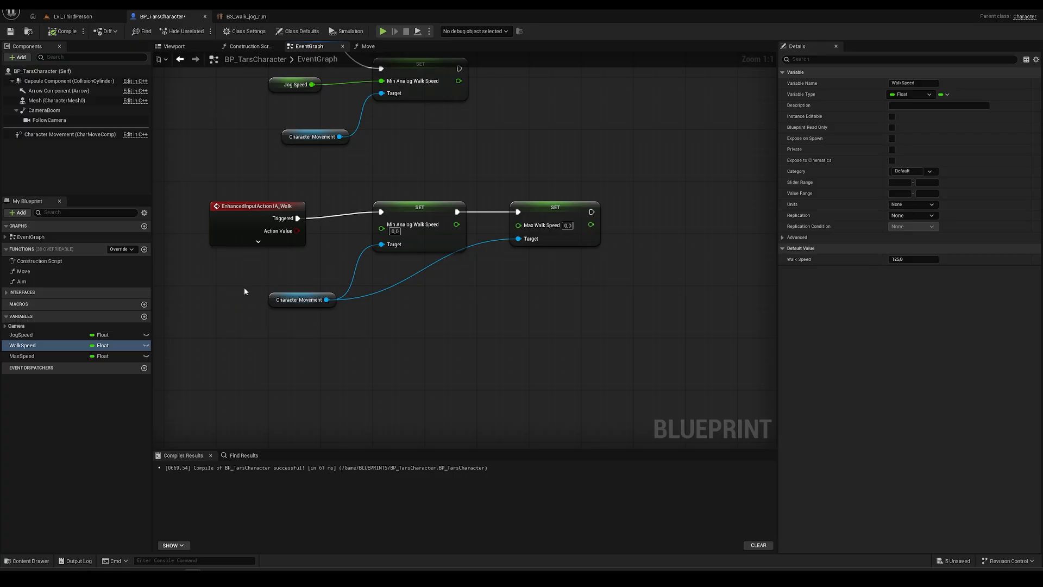
drag(22, 355, 231, 327)
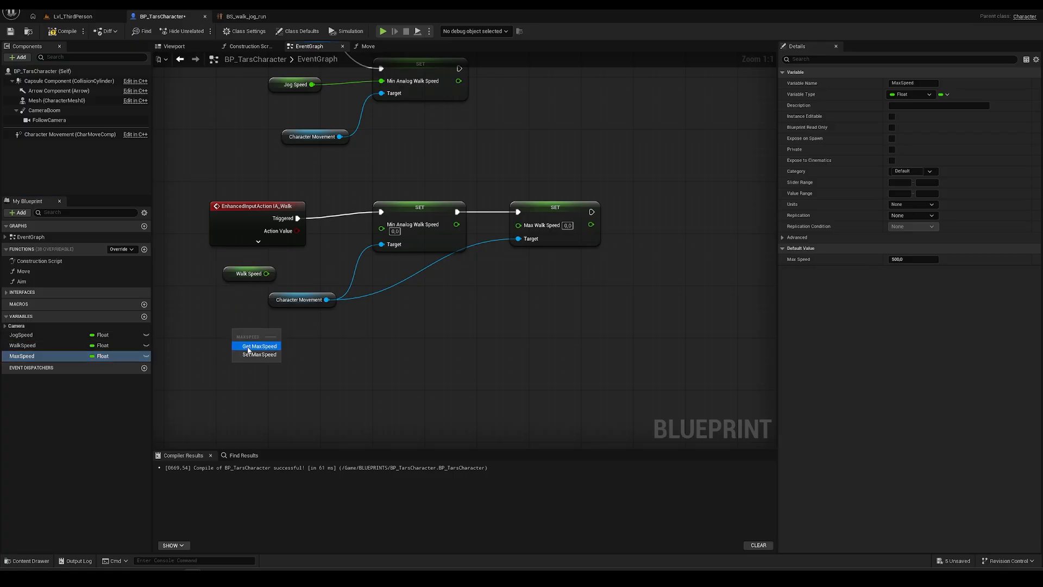
click(251, 345)
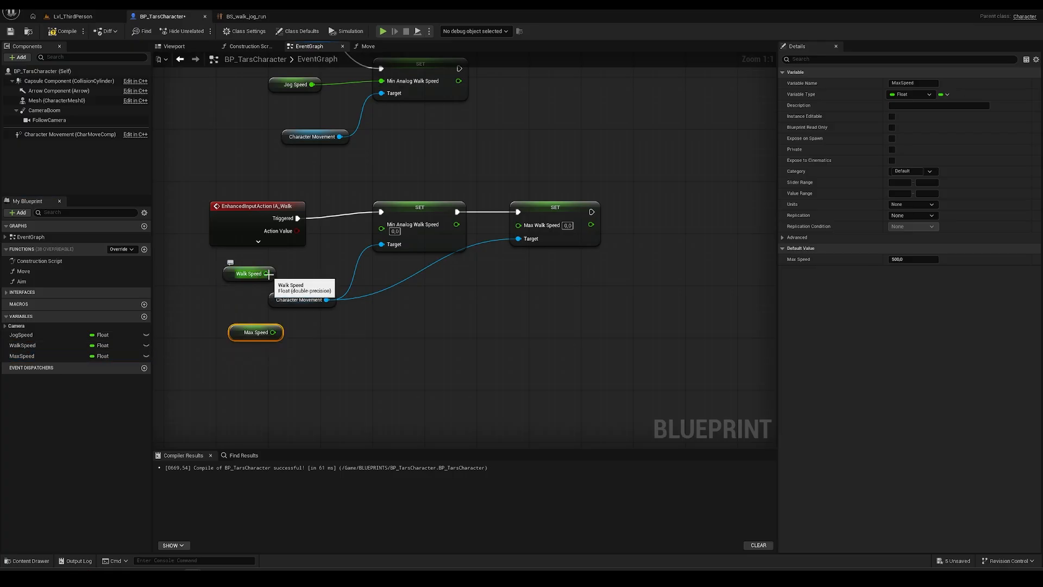
- Wire WalkSpeed into both the Min Analog Walk Speed and Max Walk Speed sets, then save
drag(266, 273, 382, 232)
drag(266, 273, 517, 227)
drag(226, 275, 302, 268)
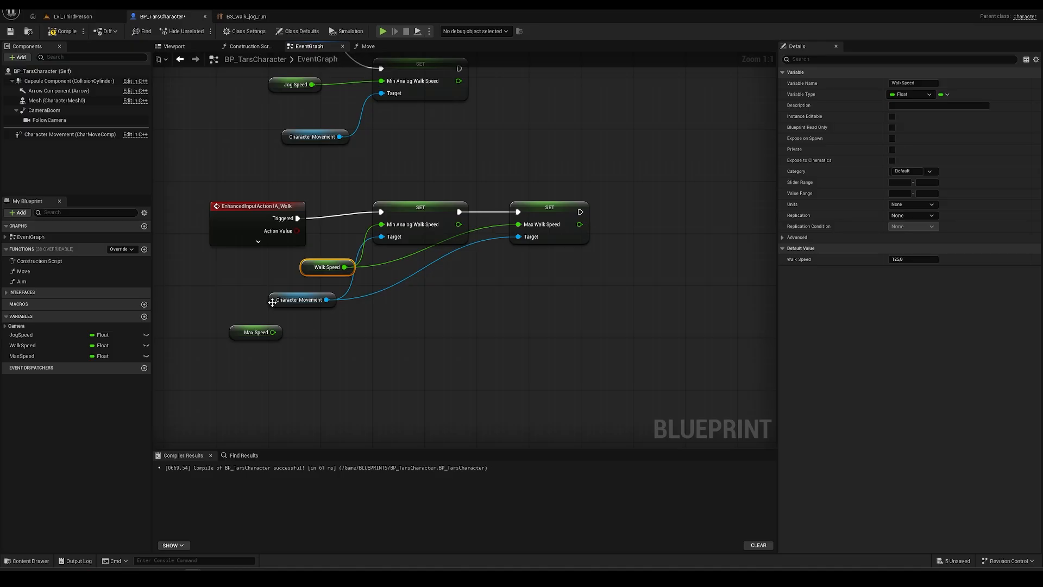
drag(273, 304, 292, 304)
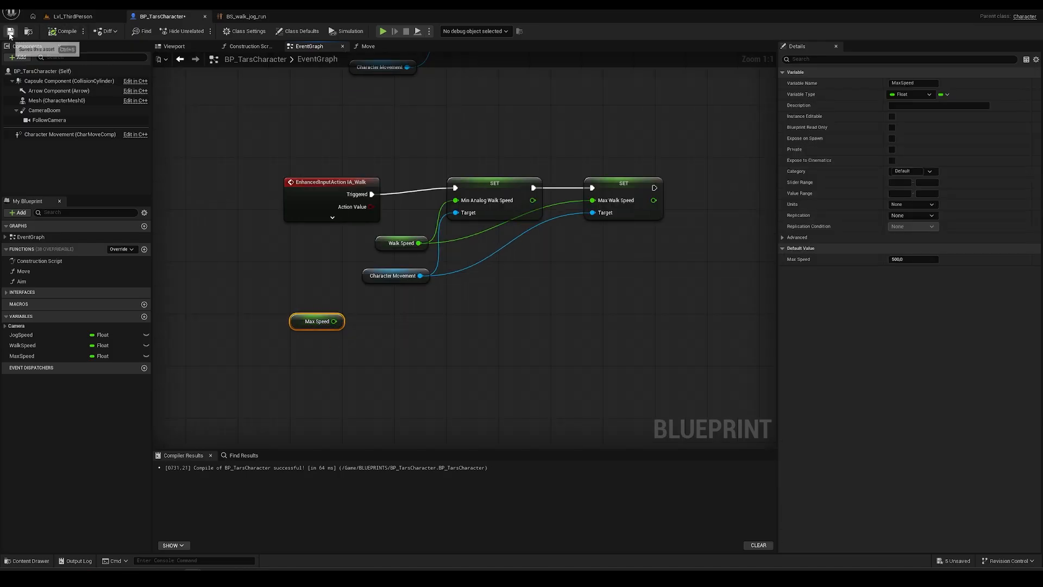
click(10, 31)
click(73, 16)
- Play the level and walk TARS around with WASD to test the slower walk speed
click(202, 30)
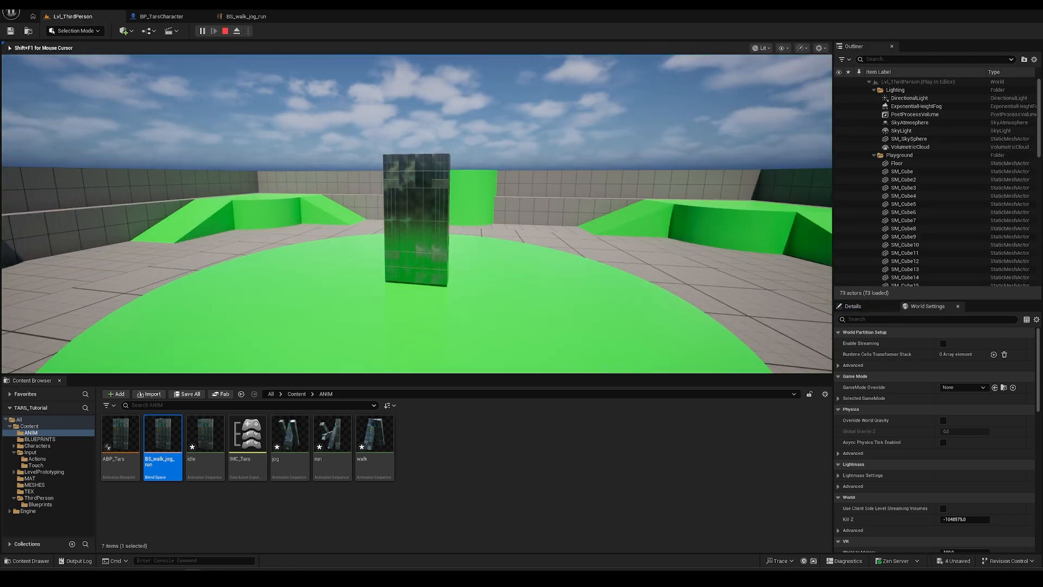
key(d)
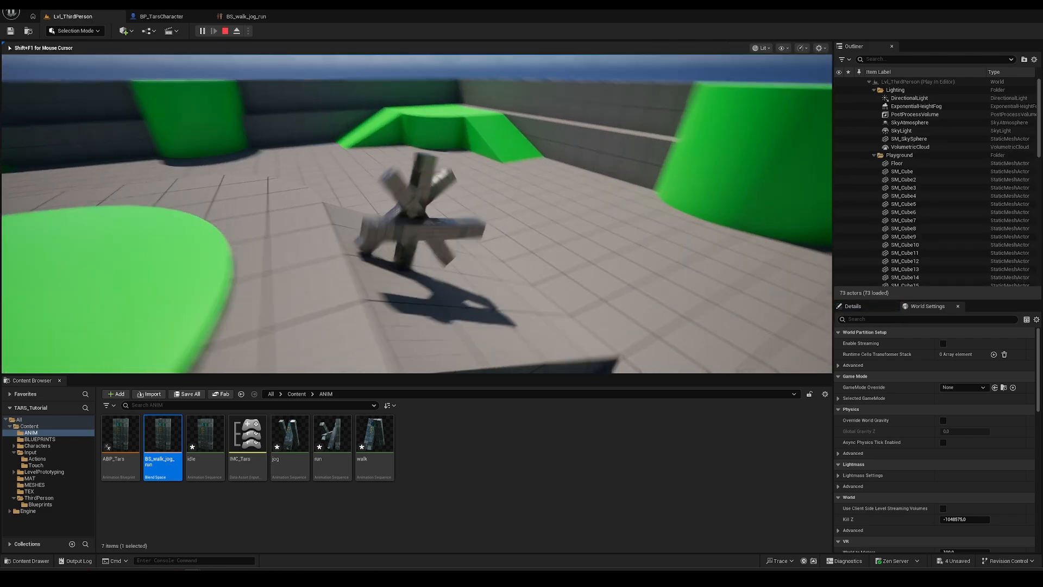
key(d)
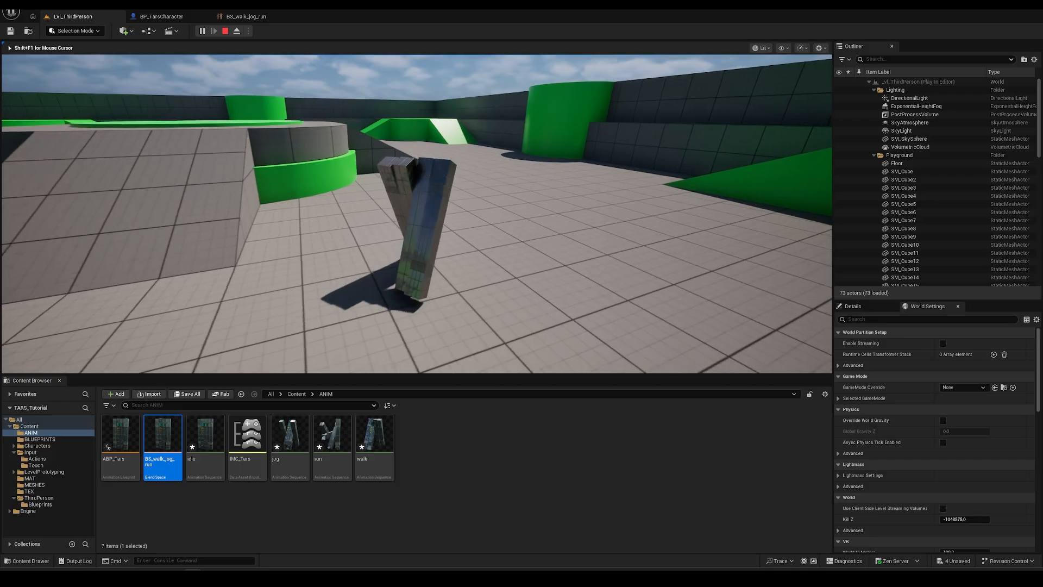
key(d)
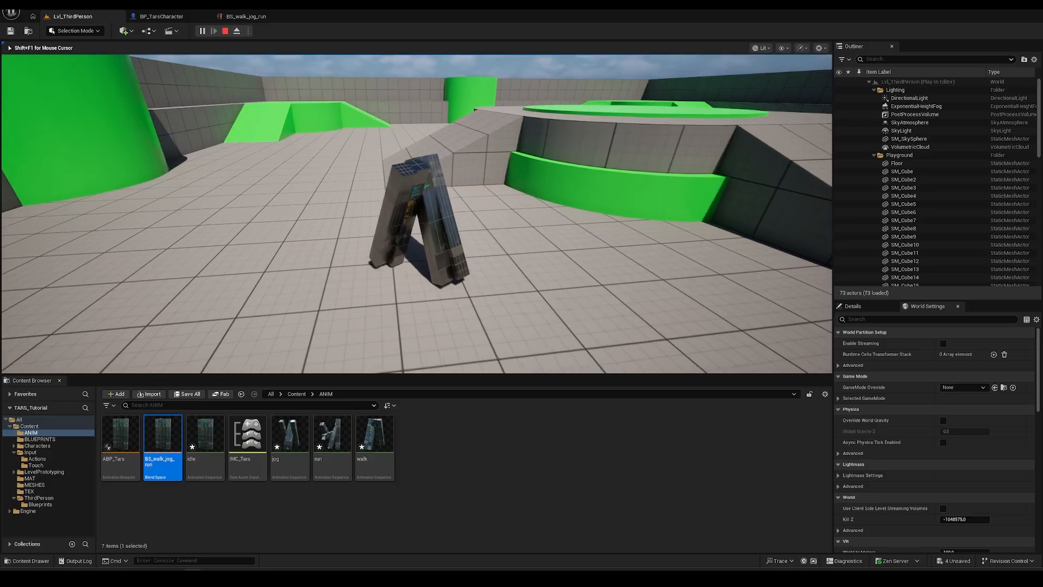
key(s)
key(a)
key(w)
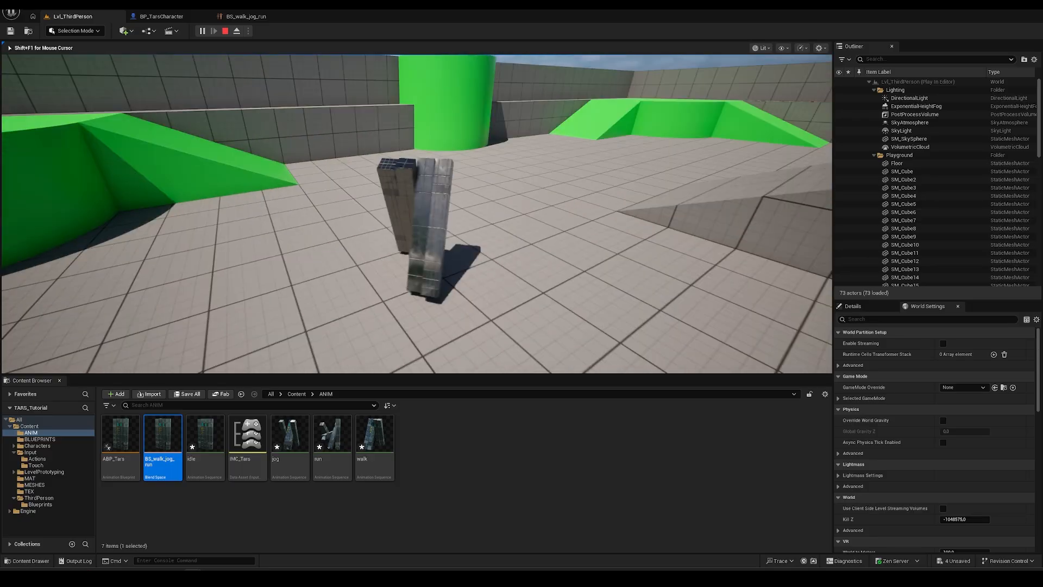
key(a)
key(d)
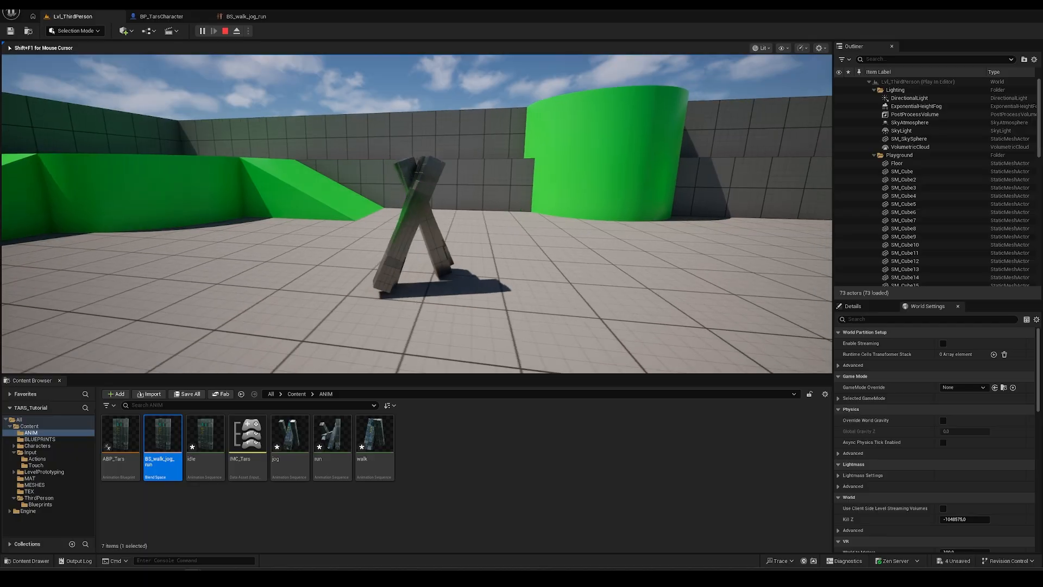
key(d)
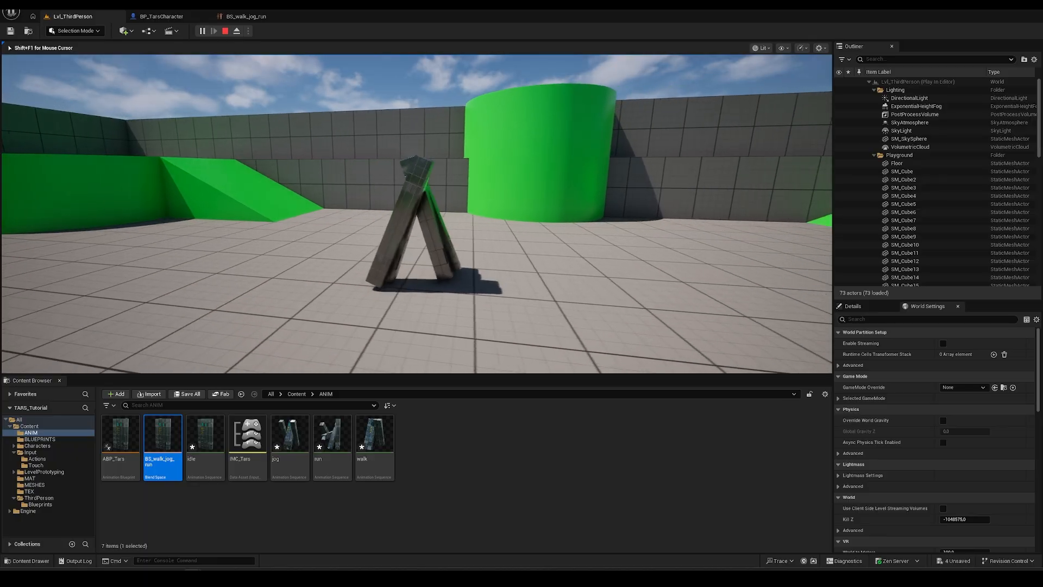
key(d)
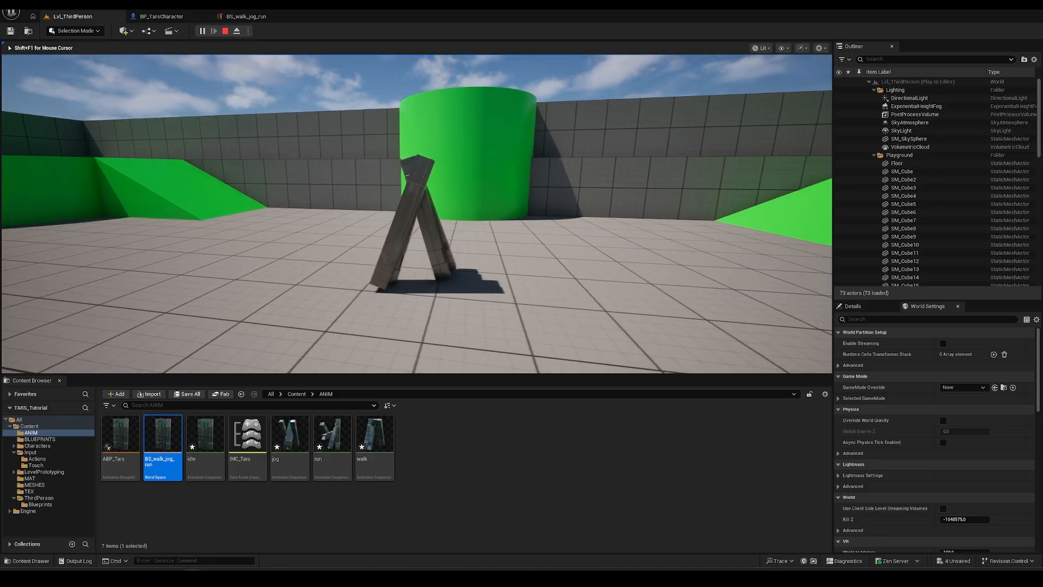
key(a)
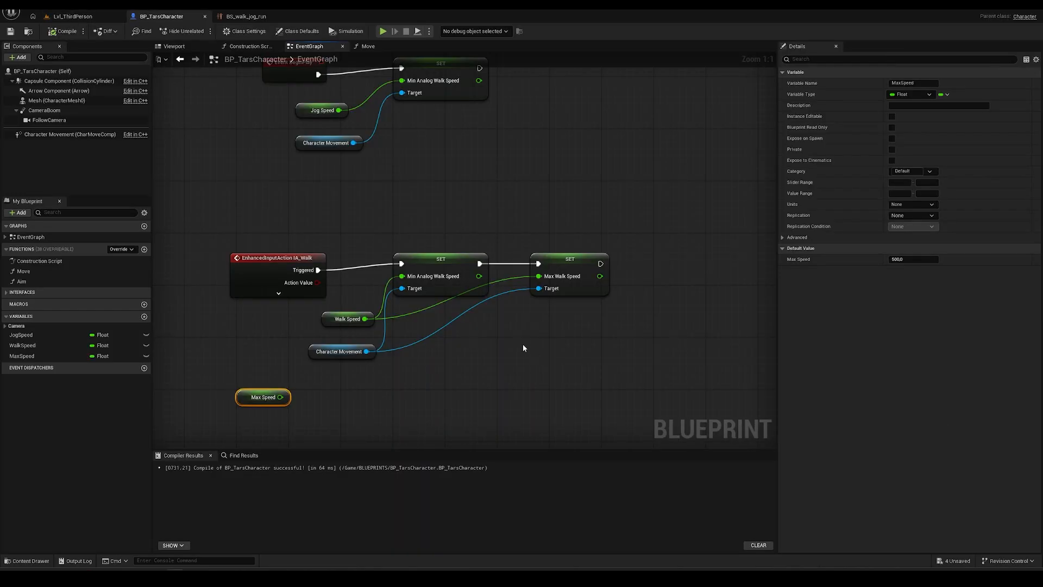
- Review the IA_Walk and BeginPlay speed nodes and move the Max Speed getter lower
right_drag(422, 192, 438, 228)
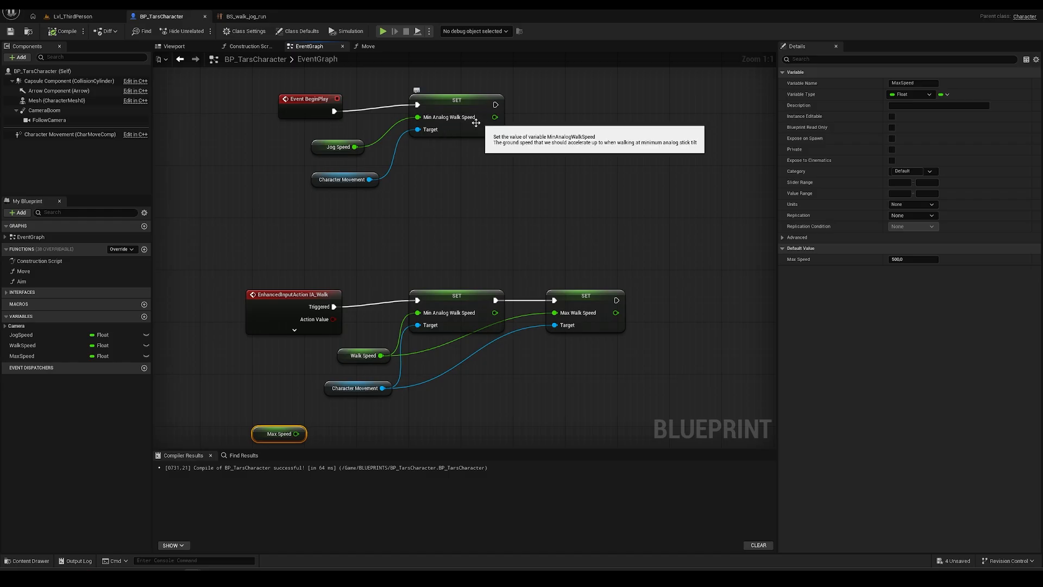
right_drag(460, 245, 433, 159)
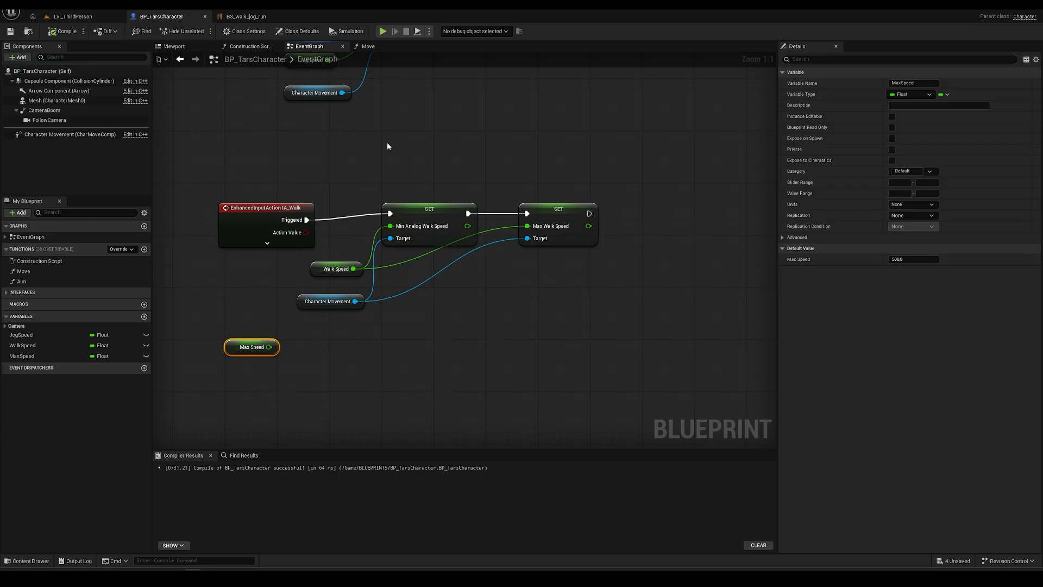
right_drag(388, 145, 389, 155)
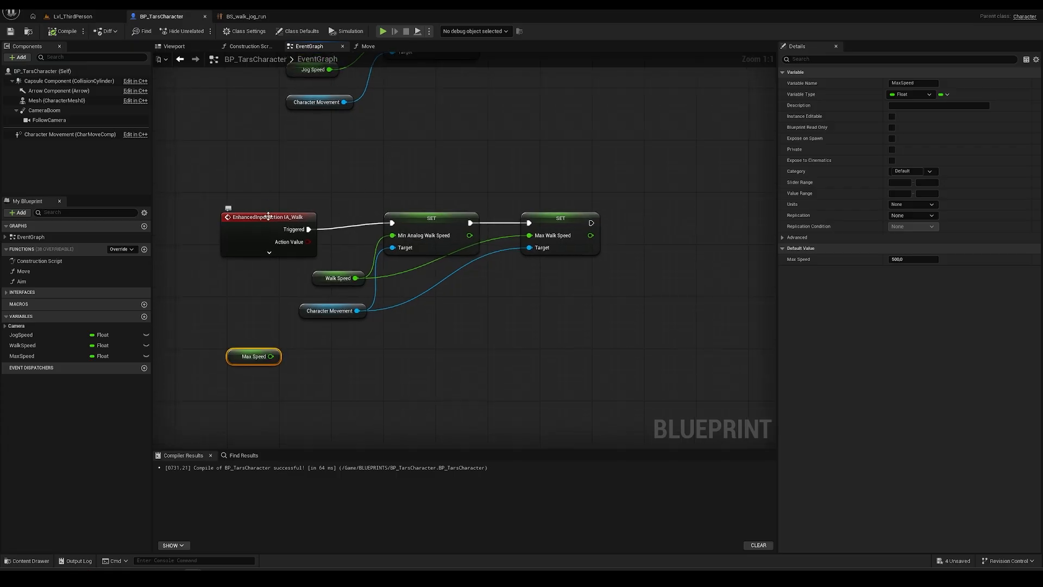
right_drag(430, 357, 464, 315)
drag(274, 318, 286, 422)
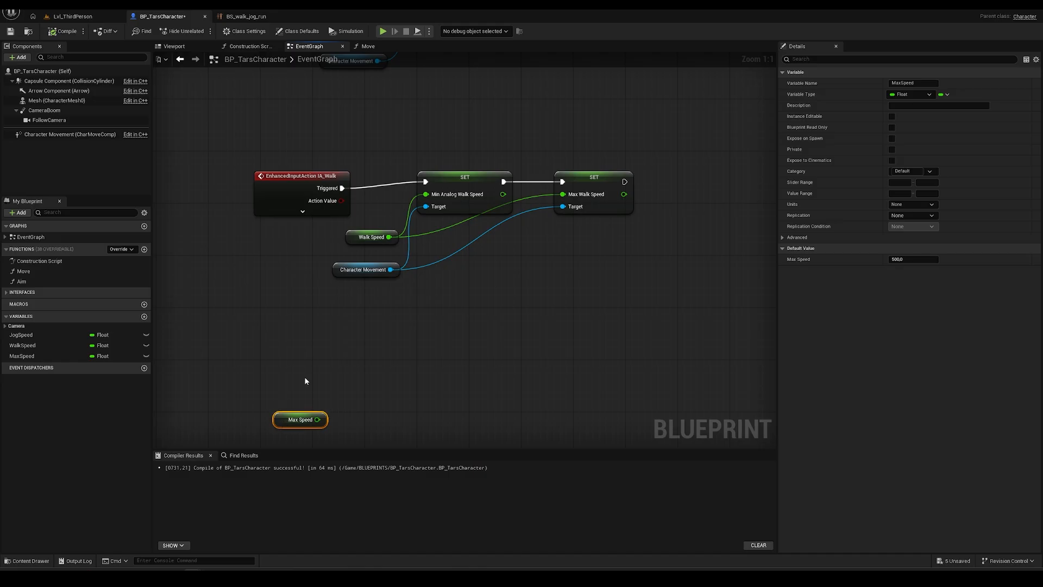
- Expand the IA_Walk node, shift it left, and select both SET nodes with their Walk Speed and Character Movement inputs
click(303, 326)
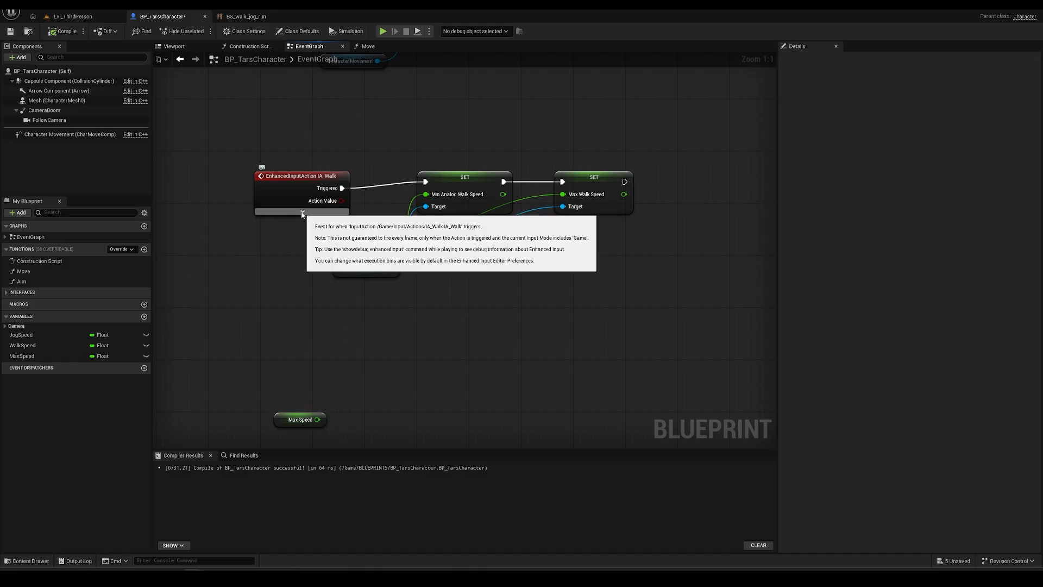
click(302, 213)
drag(306, 179, 253, 172)
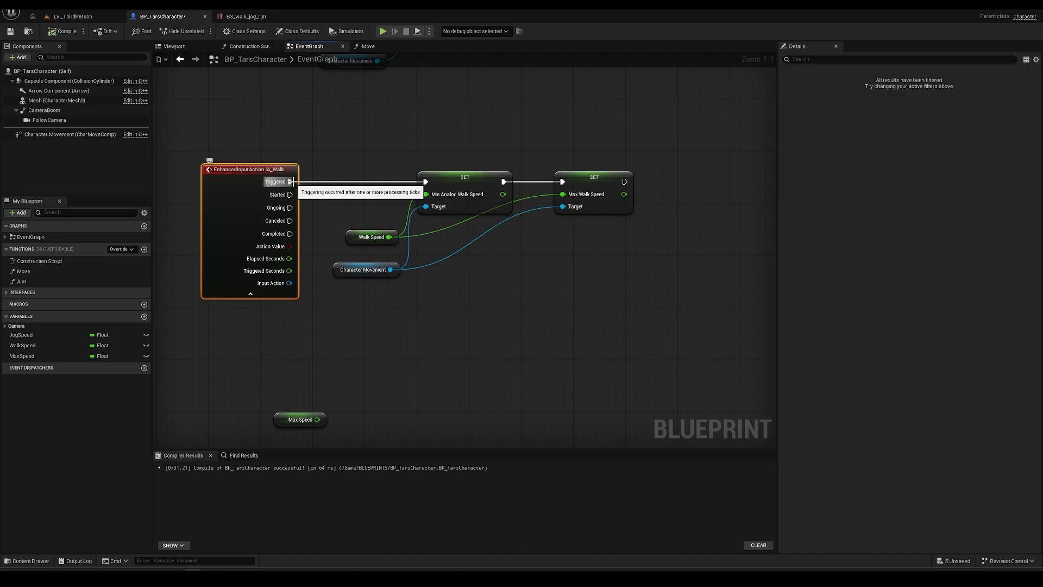
right_drag(330, 207, 310, 190)
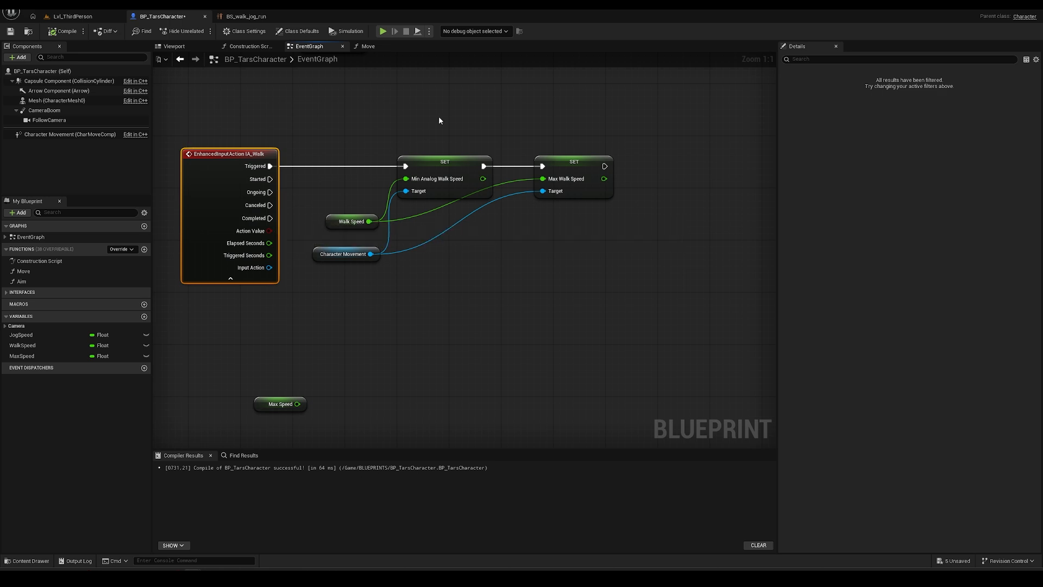
drag(323, 123, 613, 269)
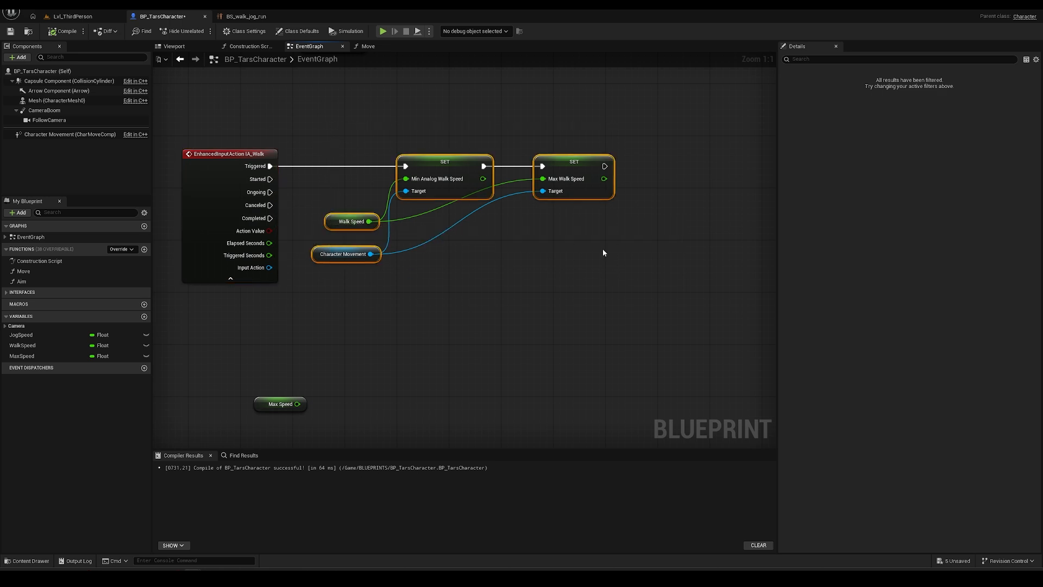
- Duplicate the two SET nodes below the originals and wire IA_Walk Completed into the copy
key(ctrl+c)
key(ctrl+v)
drag(646, 216, 432, 285)
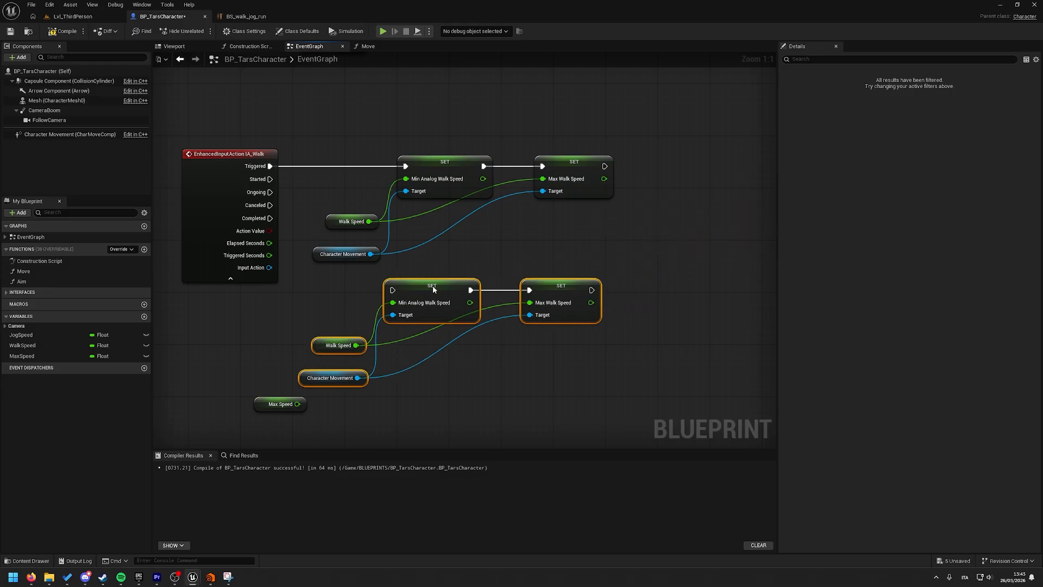
click(343, 285)
drag(270, 218, 401, 292)
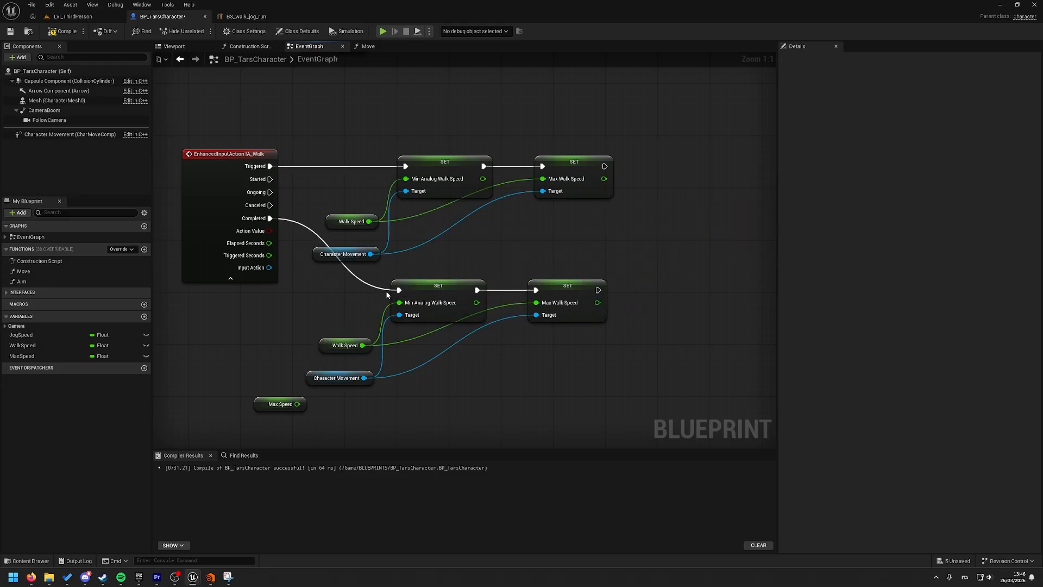
- Replace the copied Walk Speed getter with JogSpeed for Min Analog Walk Speed and feed Max Speed into Max Walk Speed
right_drag(401, 293, 392, 270)
drag(288, 302, 380, 340)
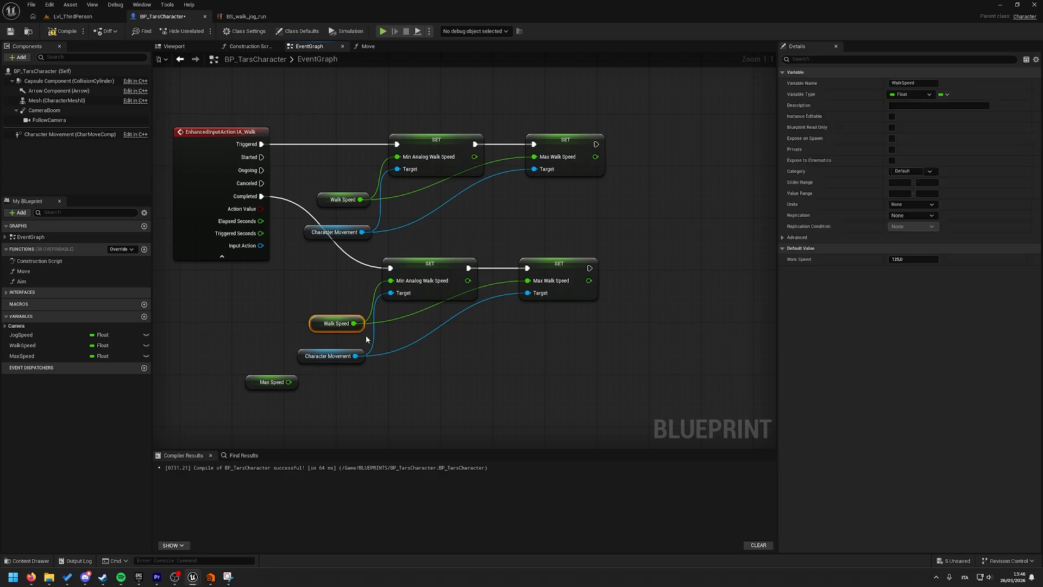
key(Delete)
drag(22, 335, 390, 280)
click(336, 324)
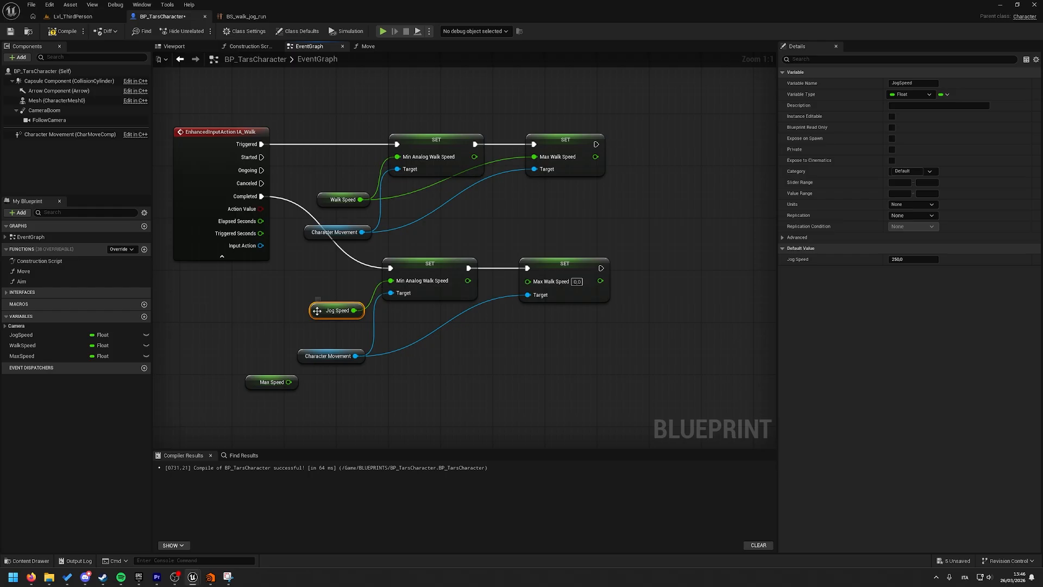
drag(318, 311, 304, 318)
drag(246, 384, 527, 280)
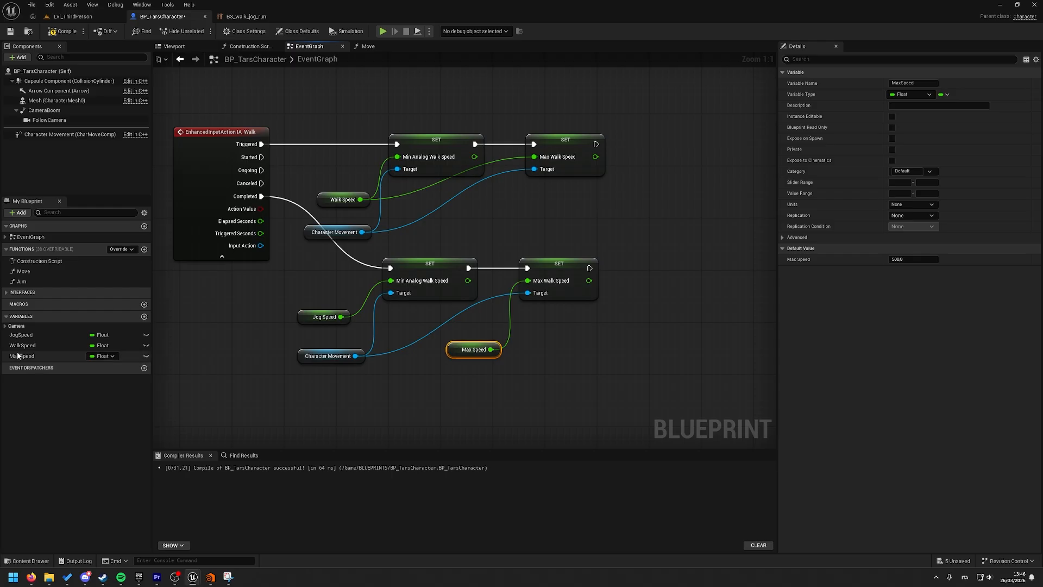
- Compile and save the BP_TarsCharacter blueprint
click(63, 31)
click(10, 32)
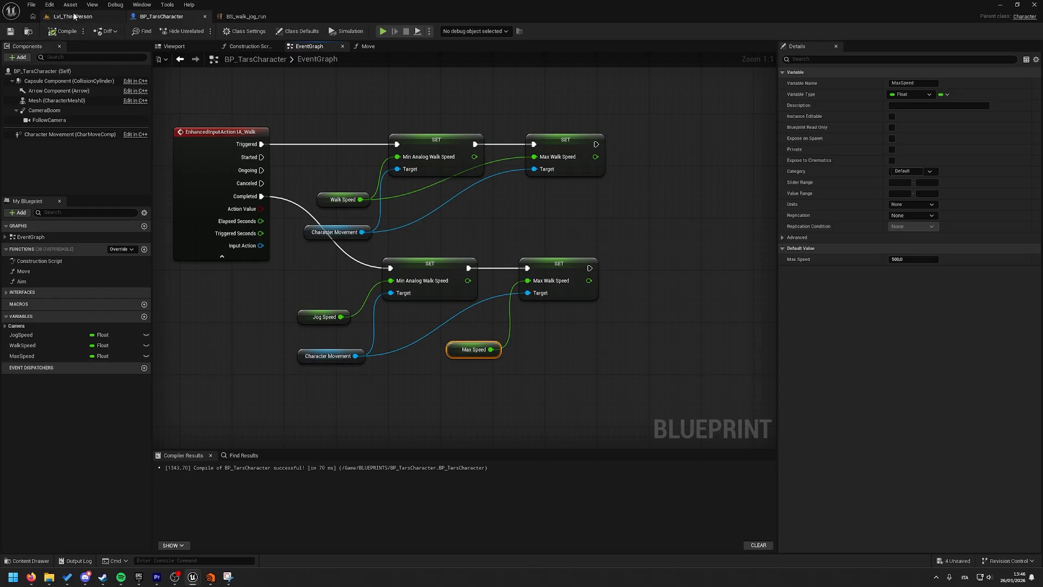
click(75, 16)
- Play Lvl_ThirdPerson, moving TARS at walking and running speeds up the ramp, then exit with Esc
click(202, 31)
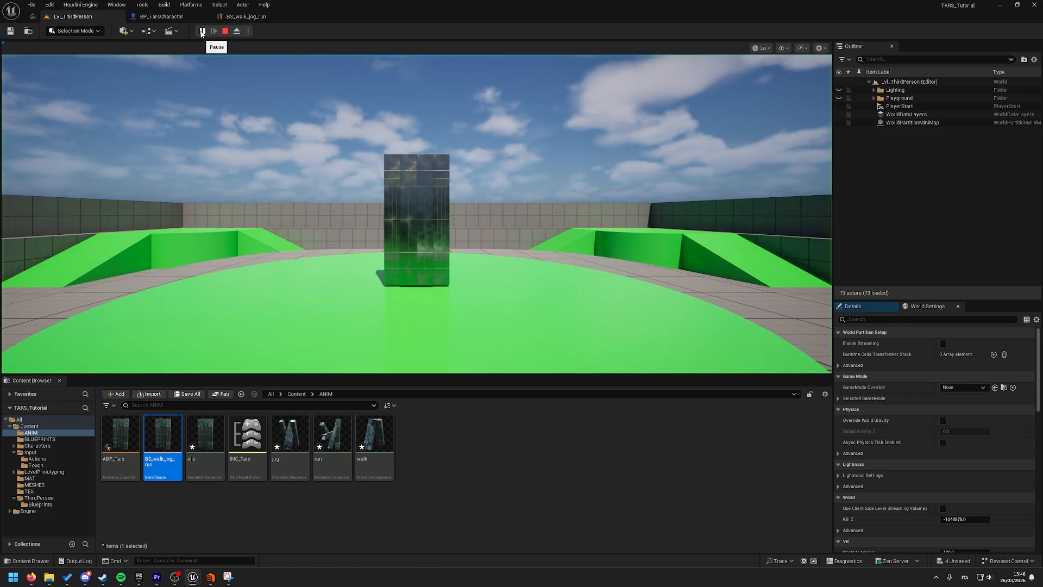
click(304, 158)
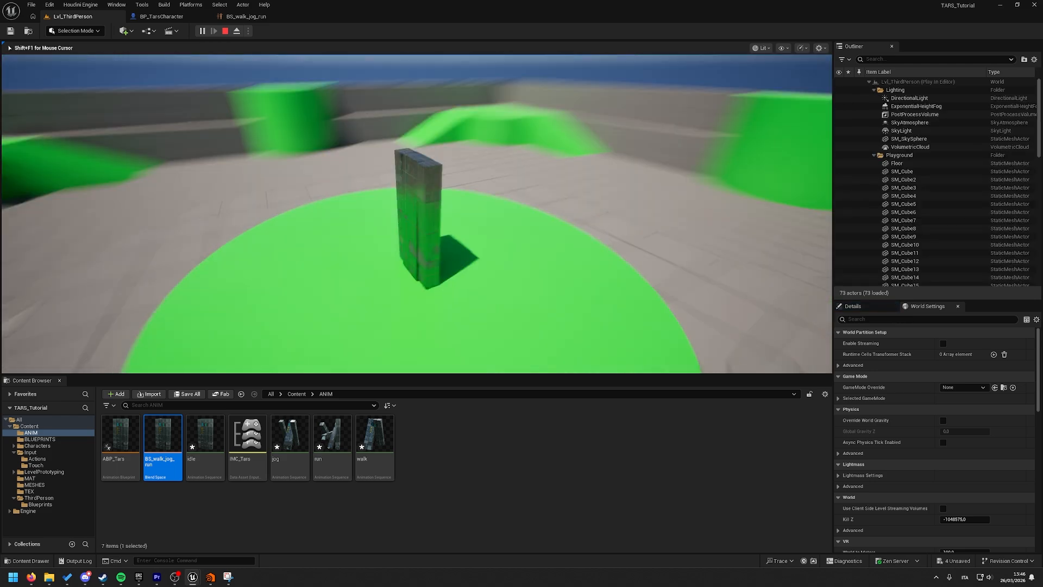
key(a)
key(w)
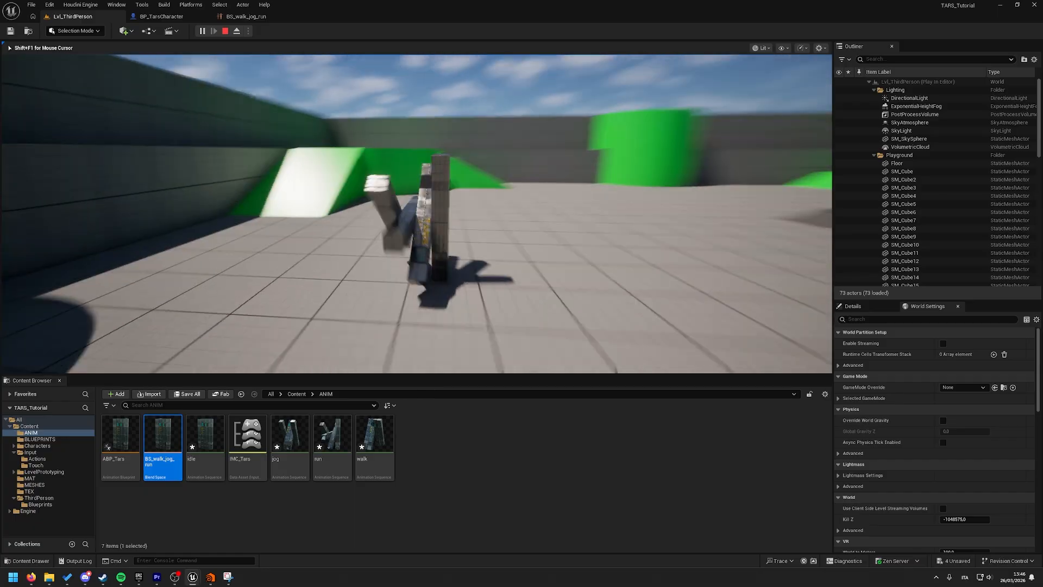
key(s)
key(a)
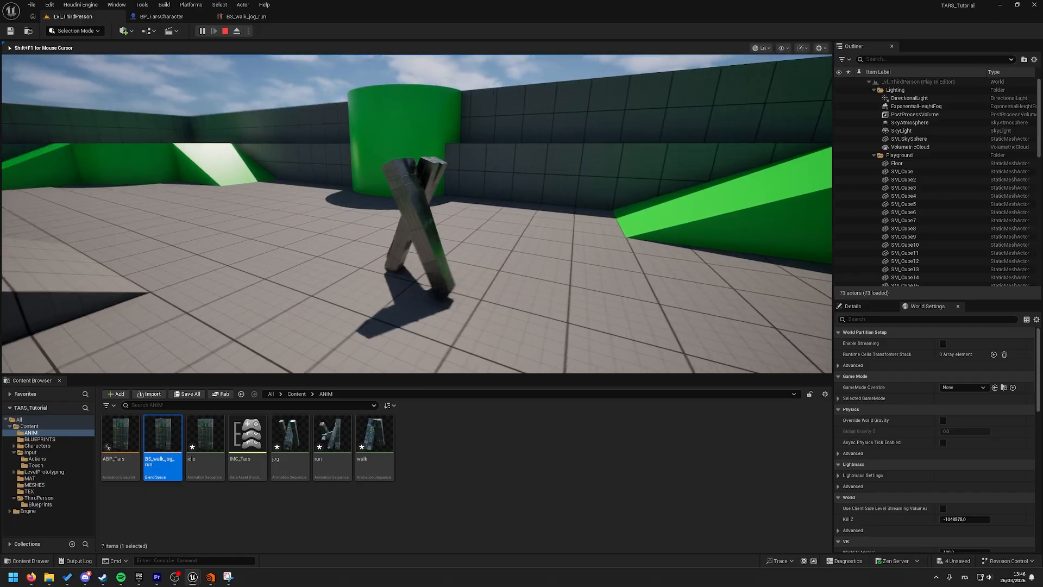
key(w)
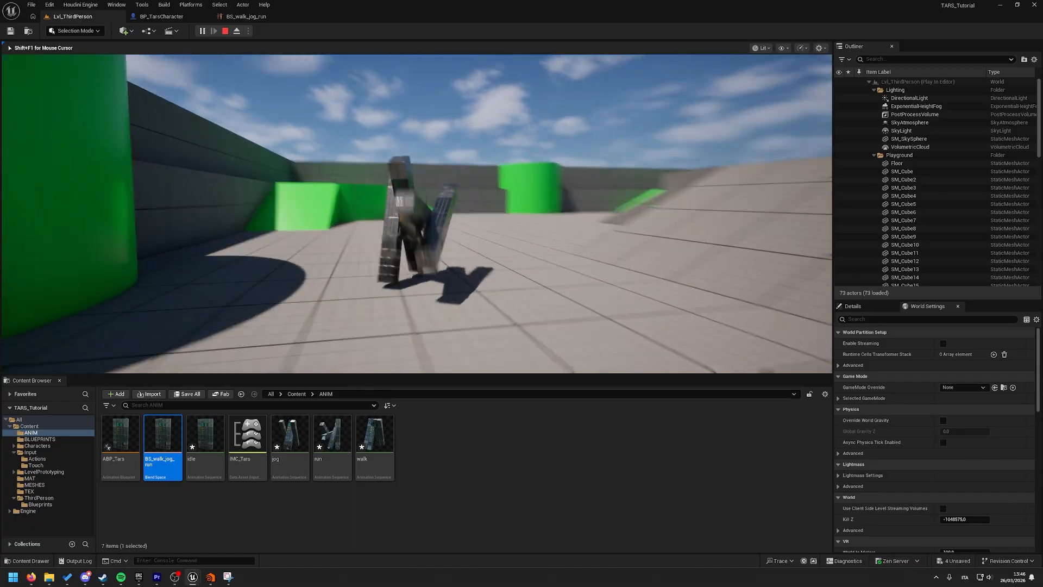
key(w)
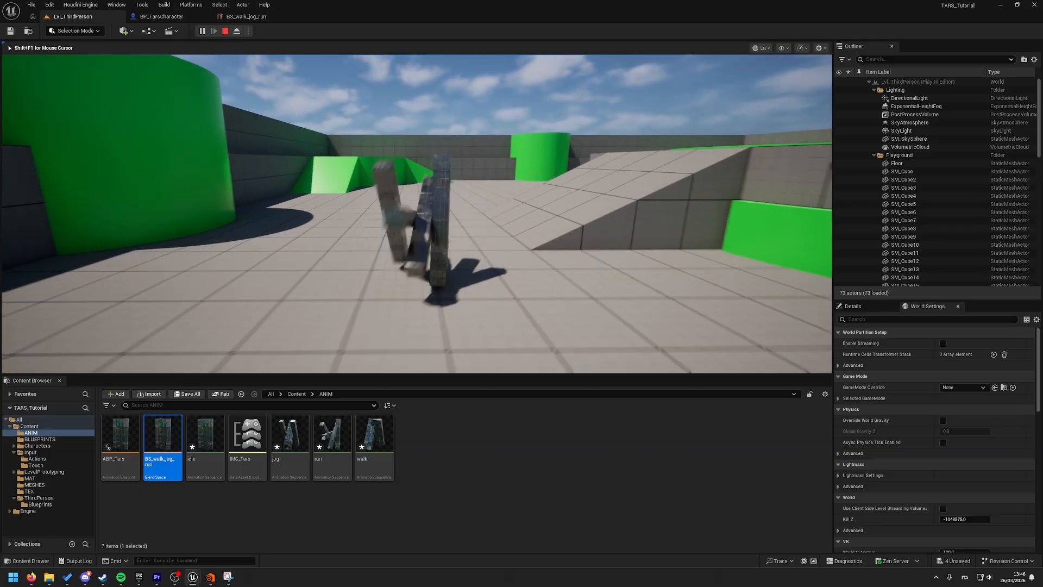
key(d)
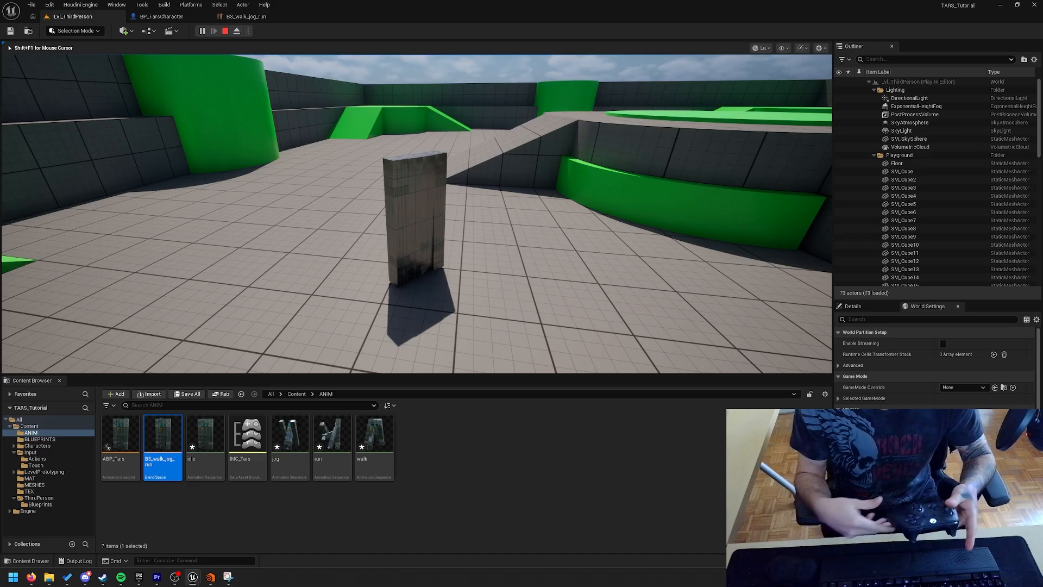
key(Escape)
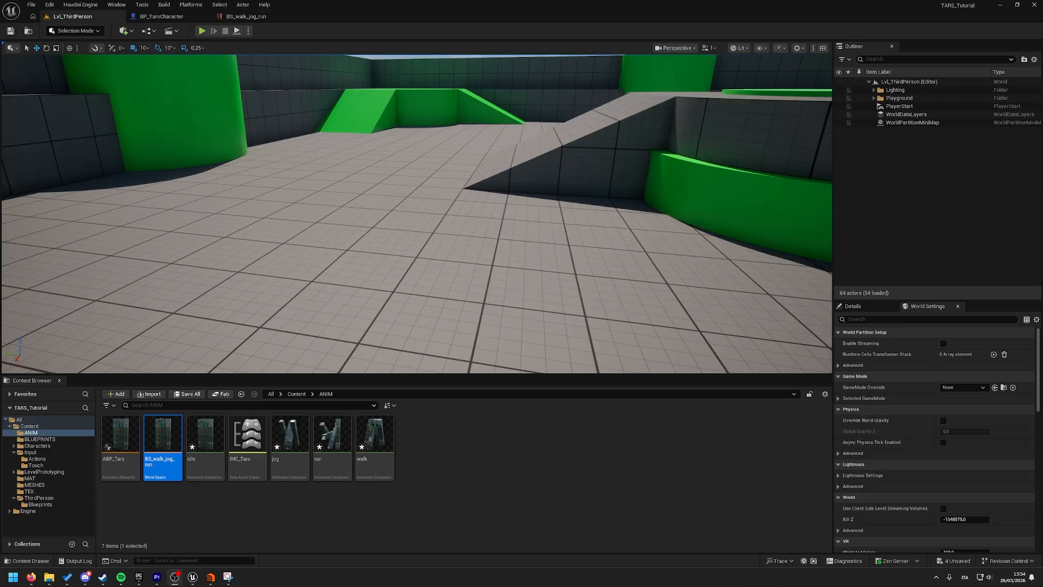